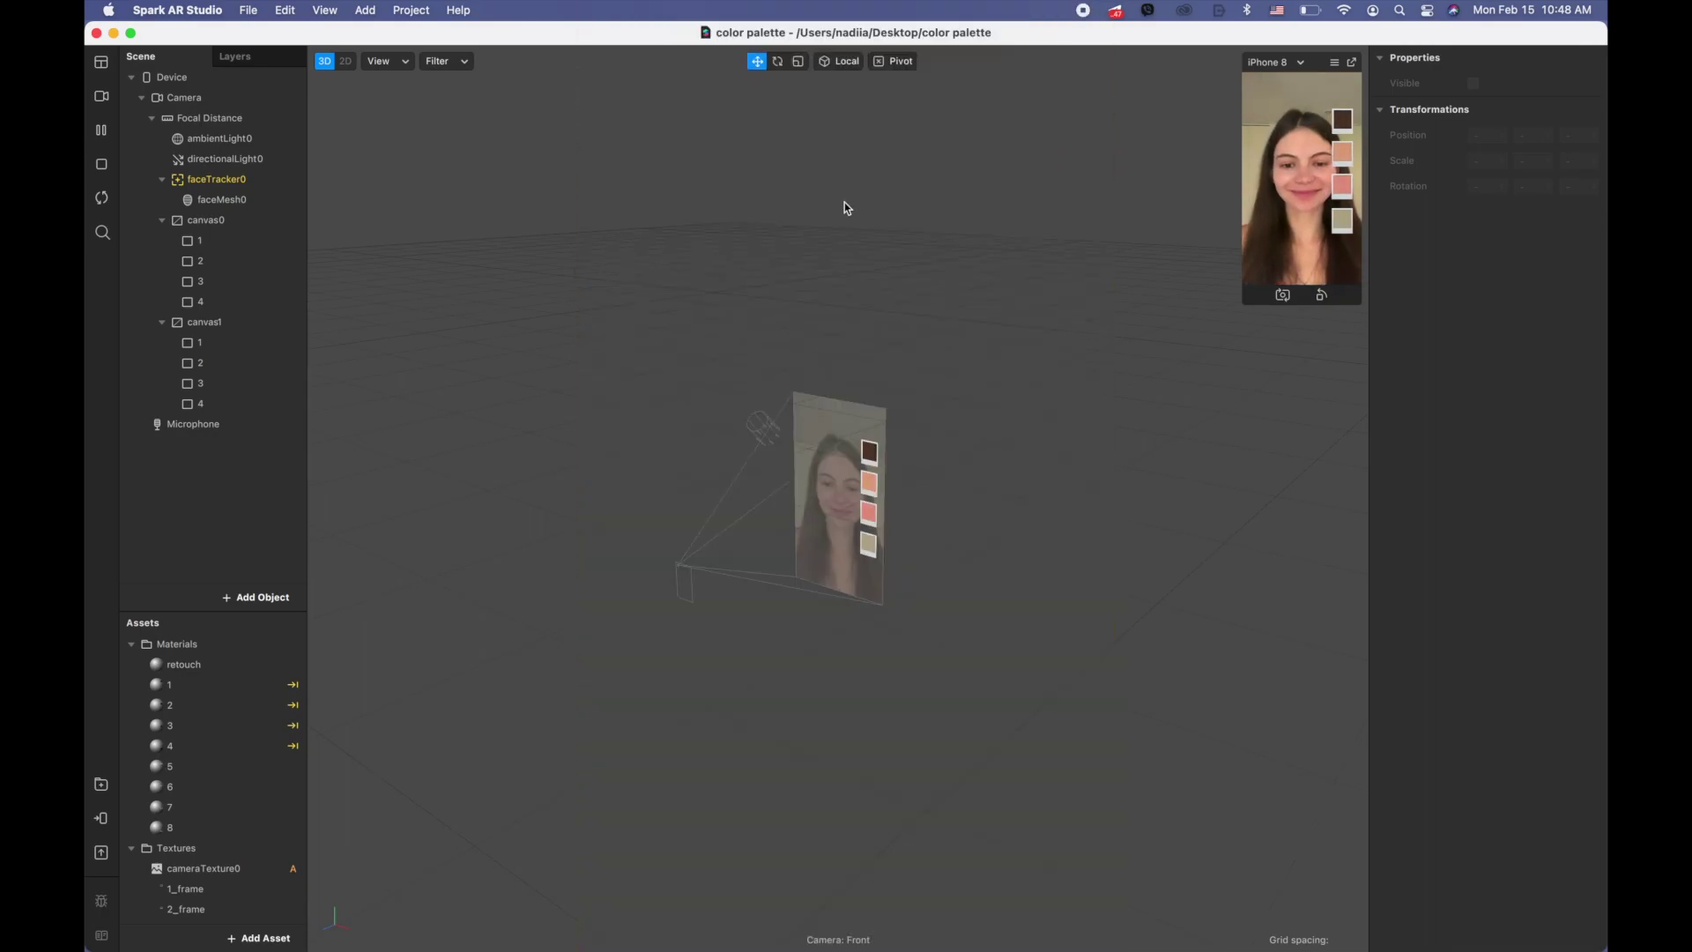
- Close the color palette project and open the assets color palette folder inside the desktop's color palette folder
{"action": "left_click", "coordinate": [97, 33]}
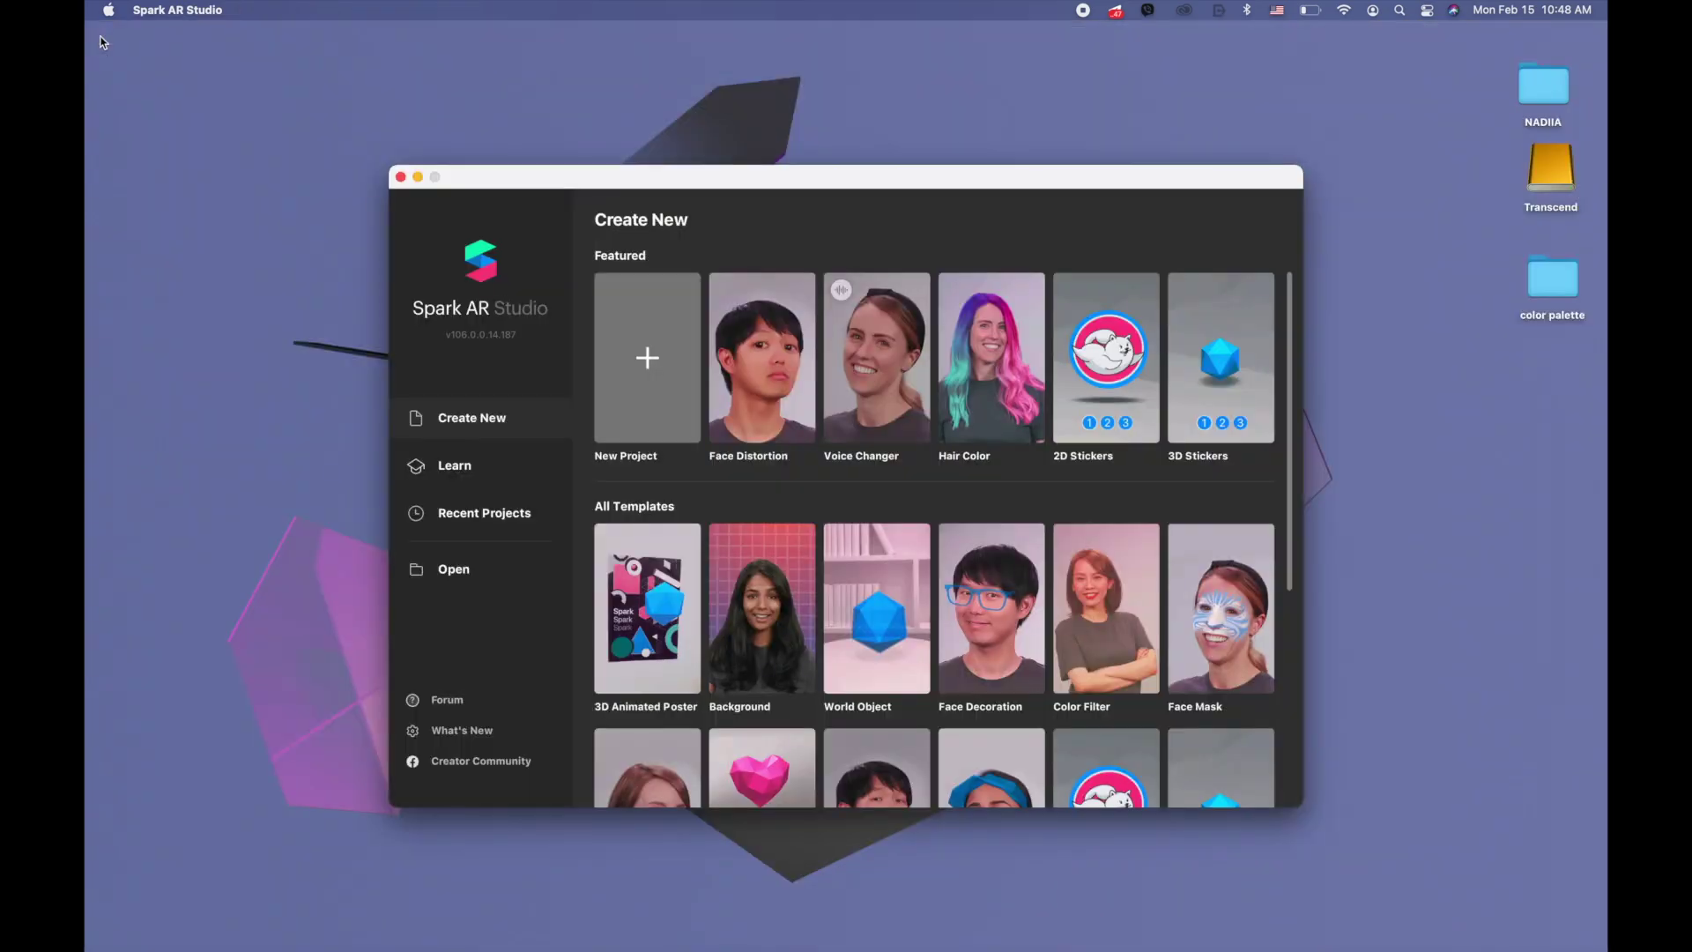
{"action": "mouse_move", "coordinate": [86, 705]}
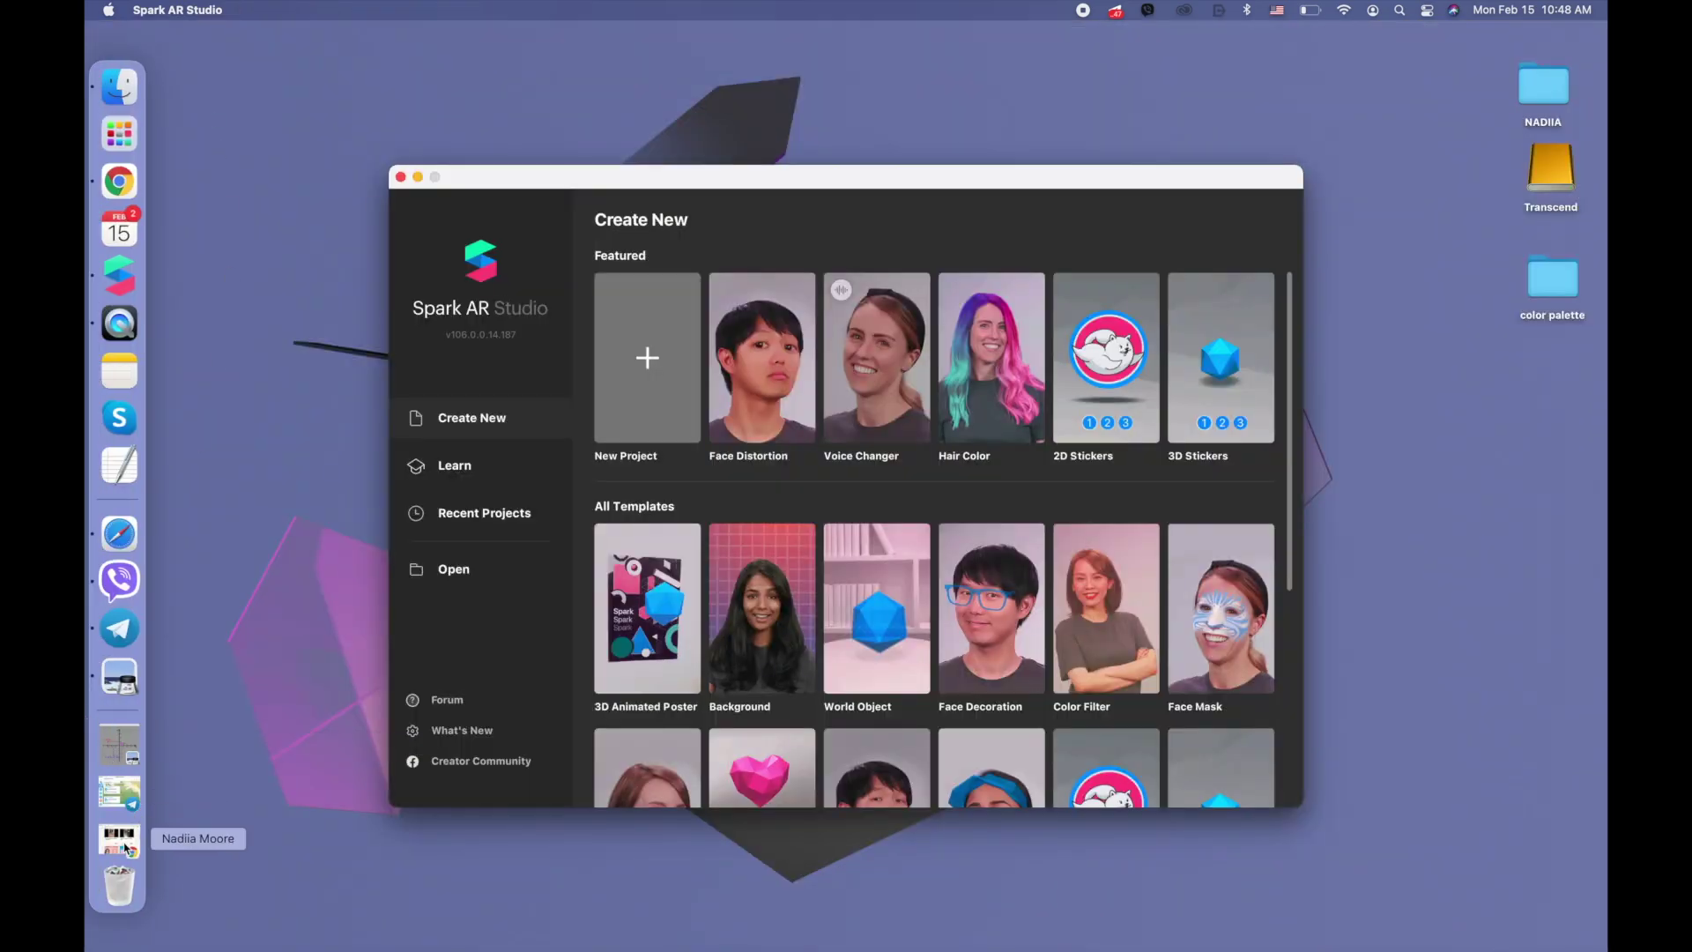
{"action": "double_click", "coordinate": [1542, 302]}
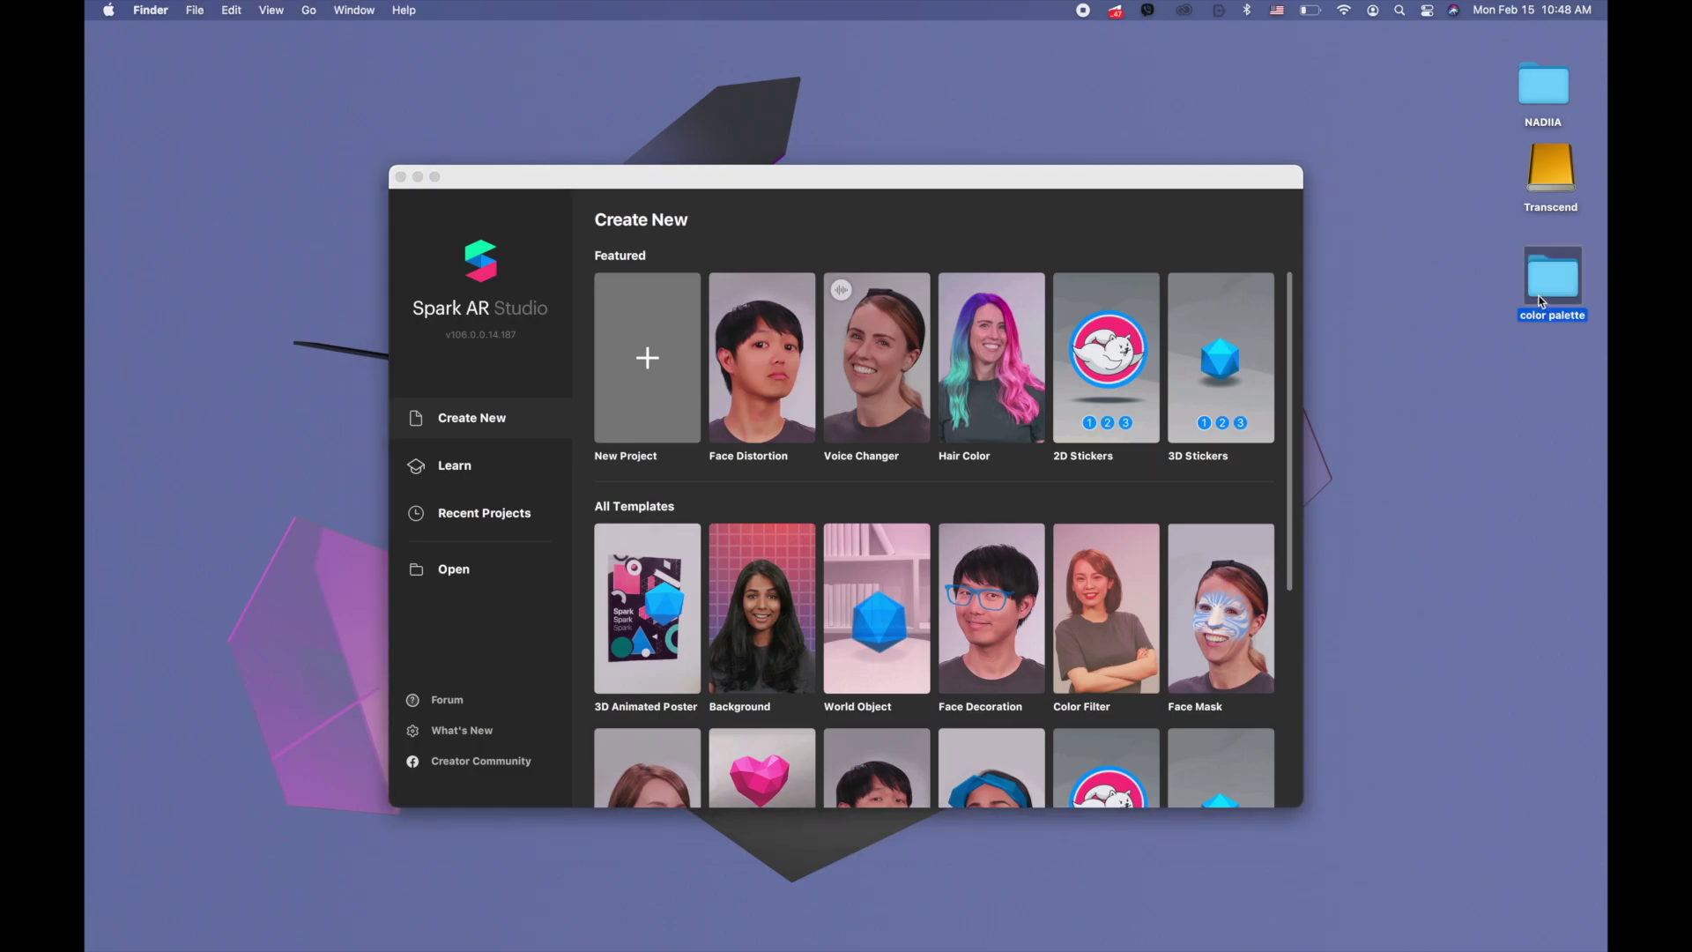
{"action": "double_click", "coordinate": [1022, 547]}
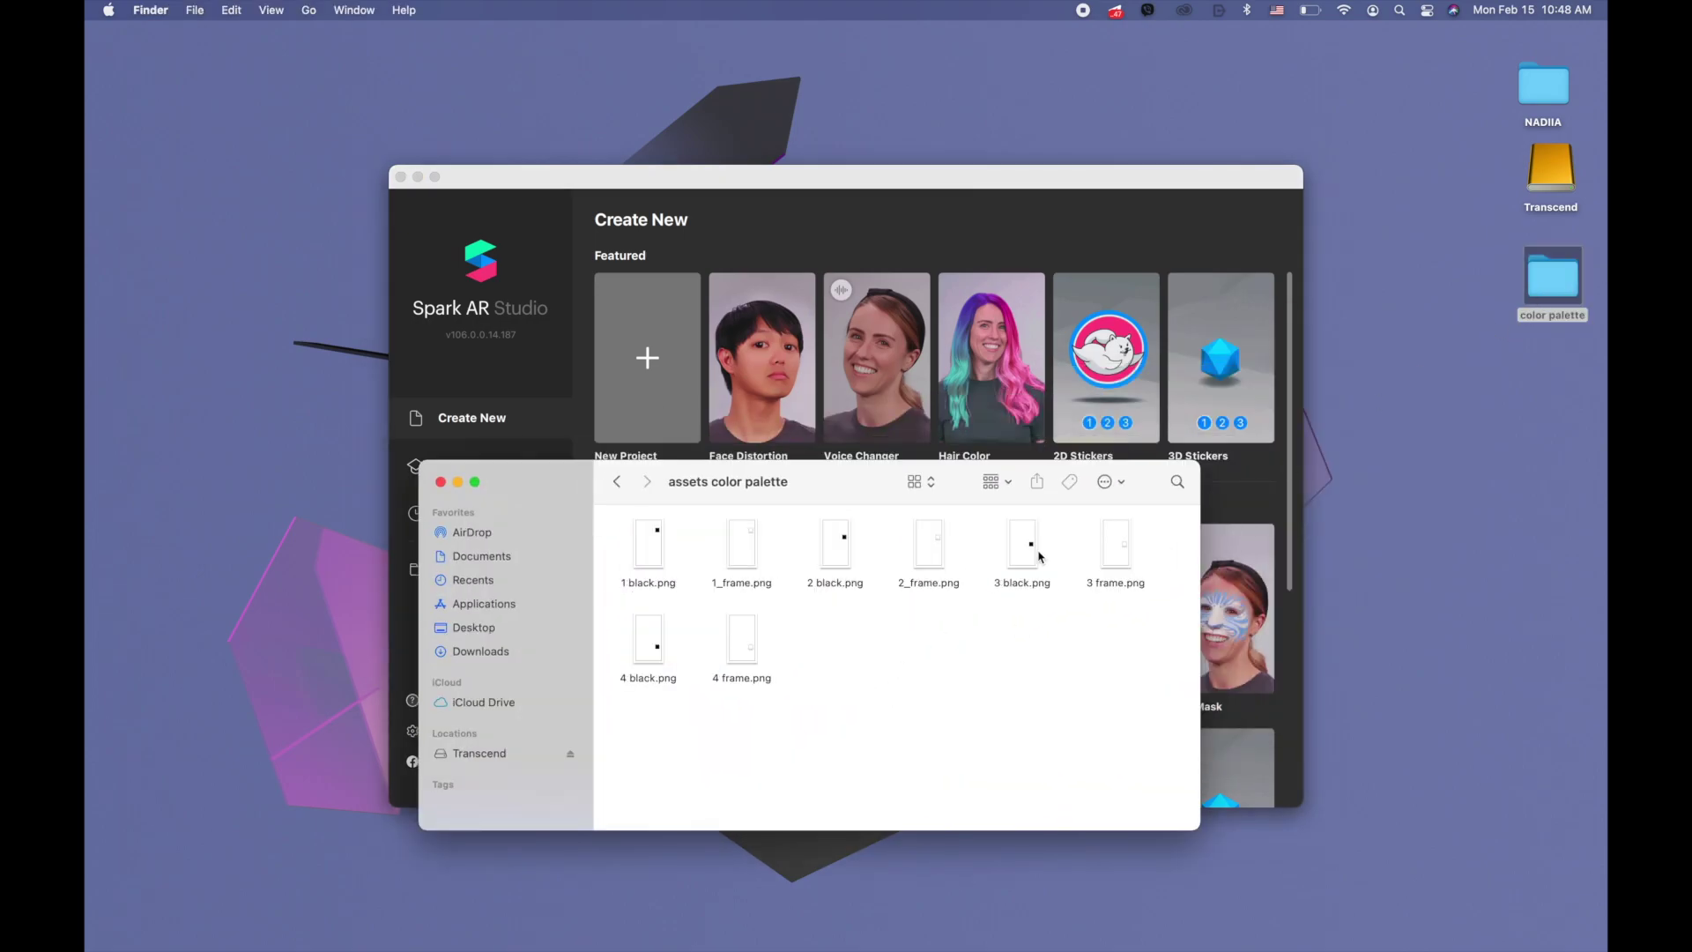
- Preview the images 1 black.png and 1_frame.png, and close both previews and the folder window
{"action": "double_click", "coordinate": [635, 532]}
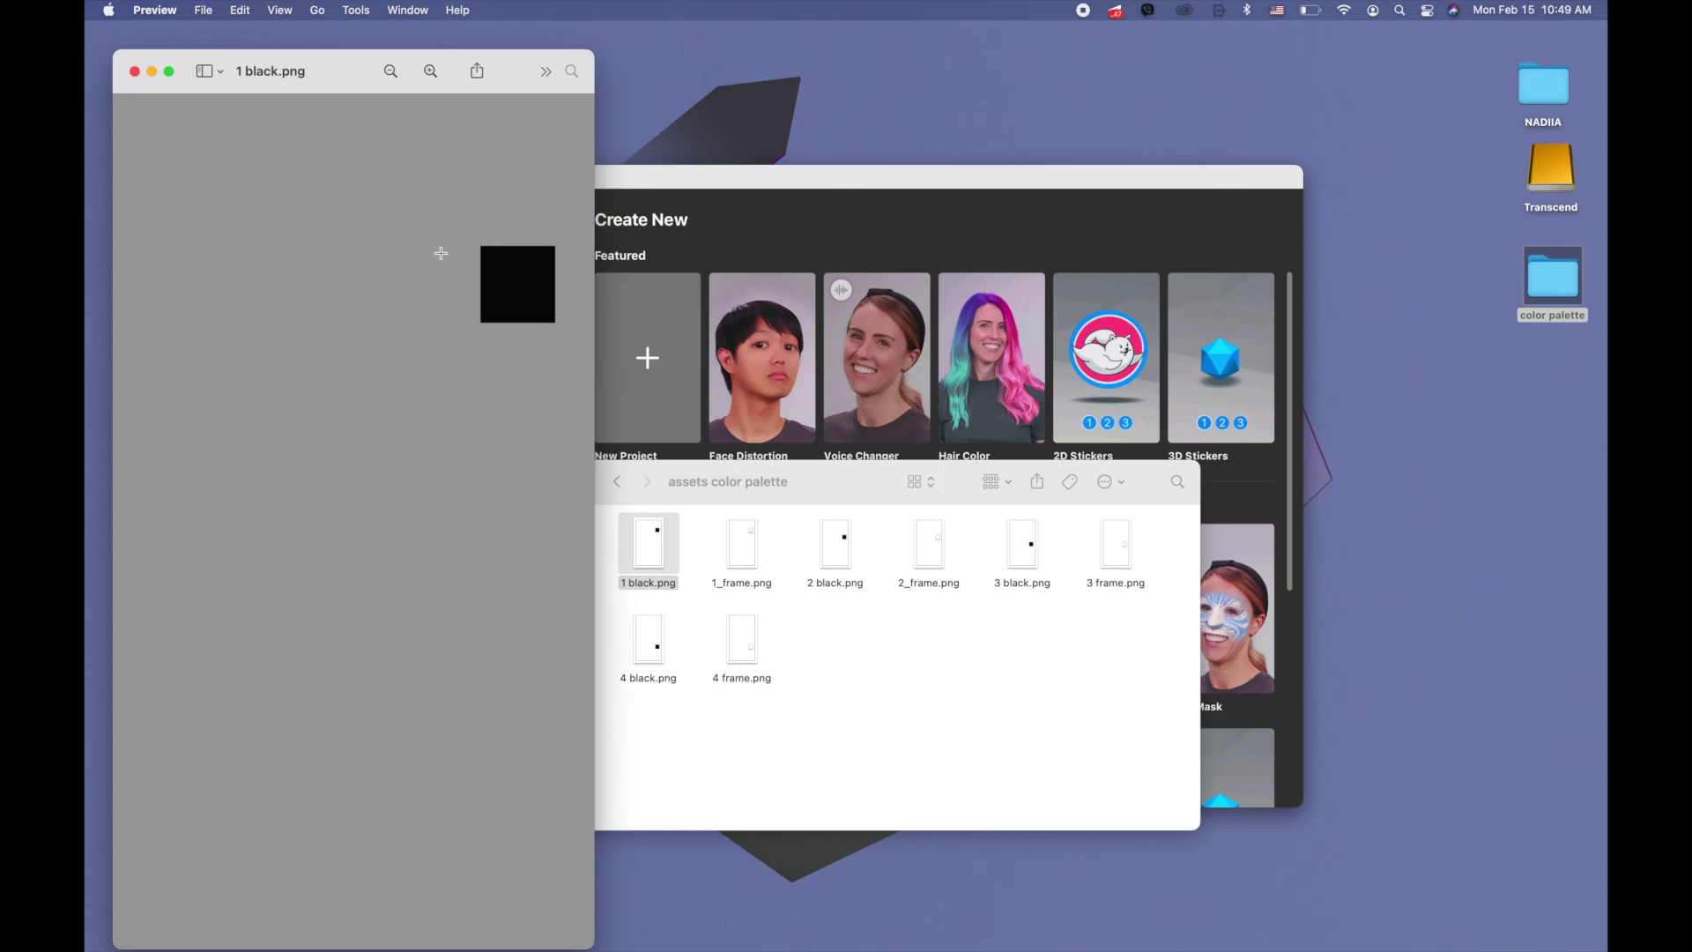
{"action": "double_click", "coordinate": [745, 542]}
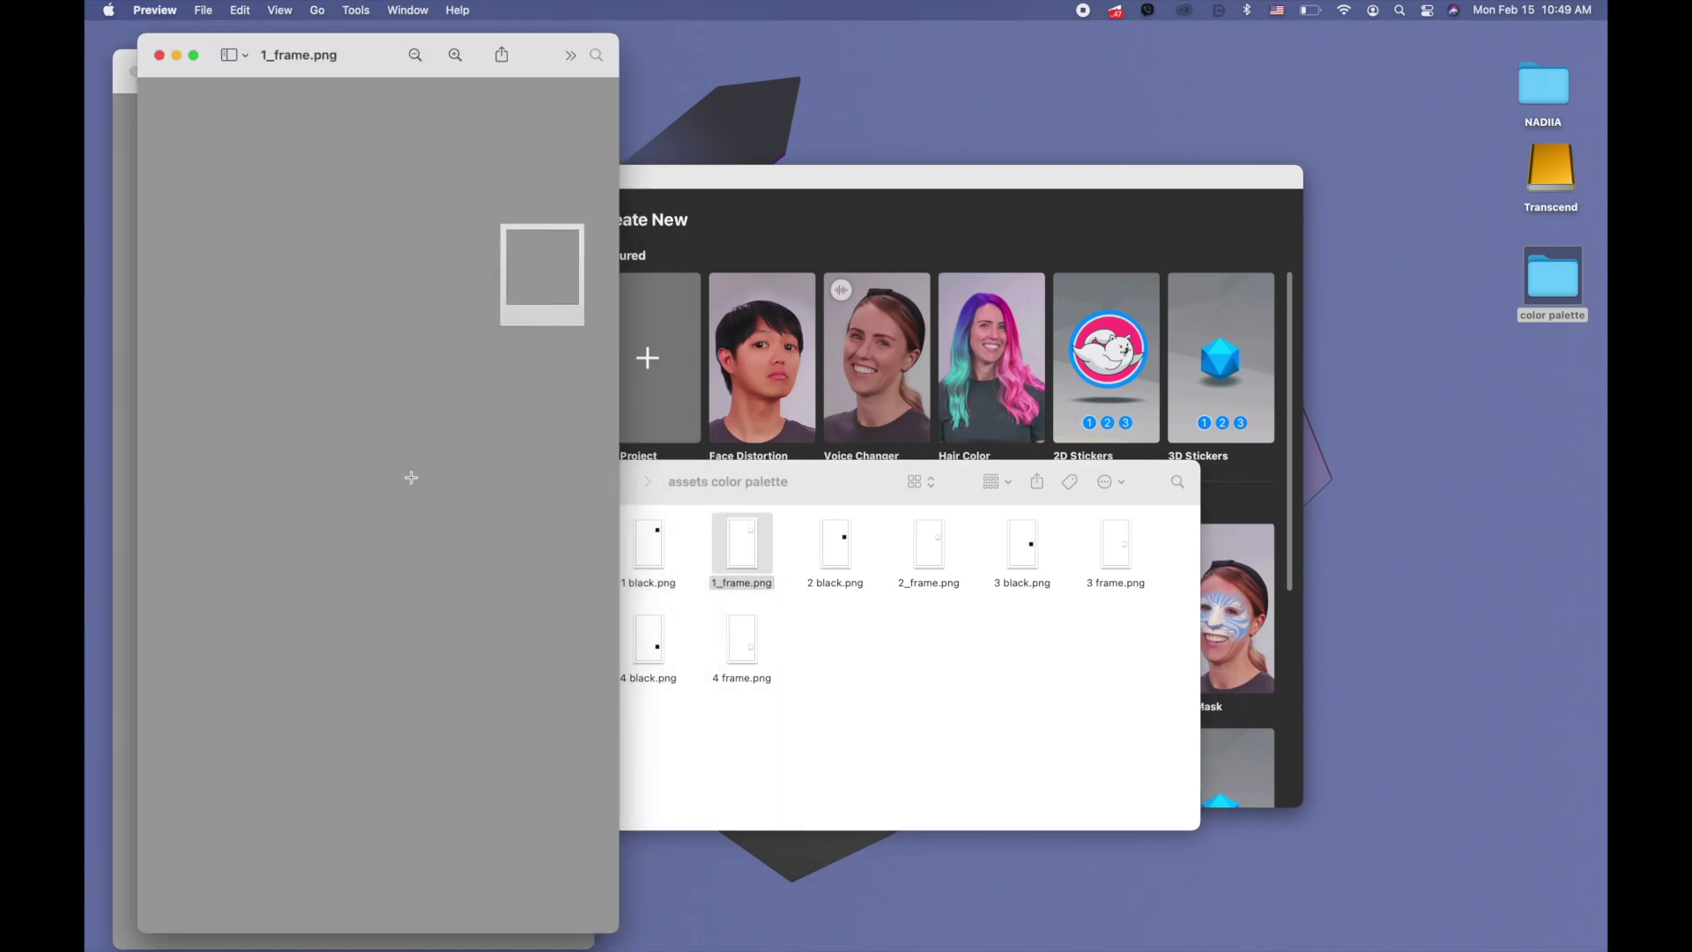
{"action": "left_click", "coordinate": [161, 55]}
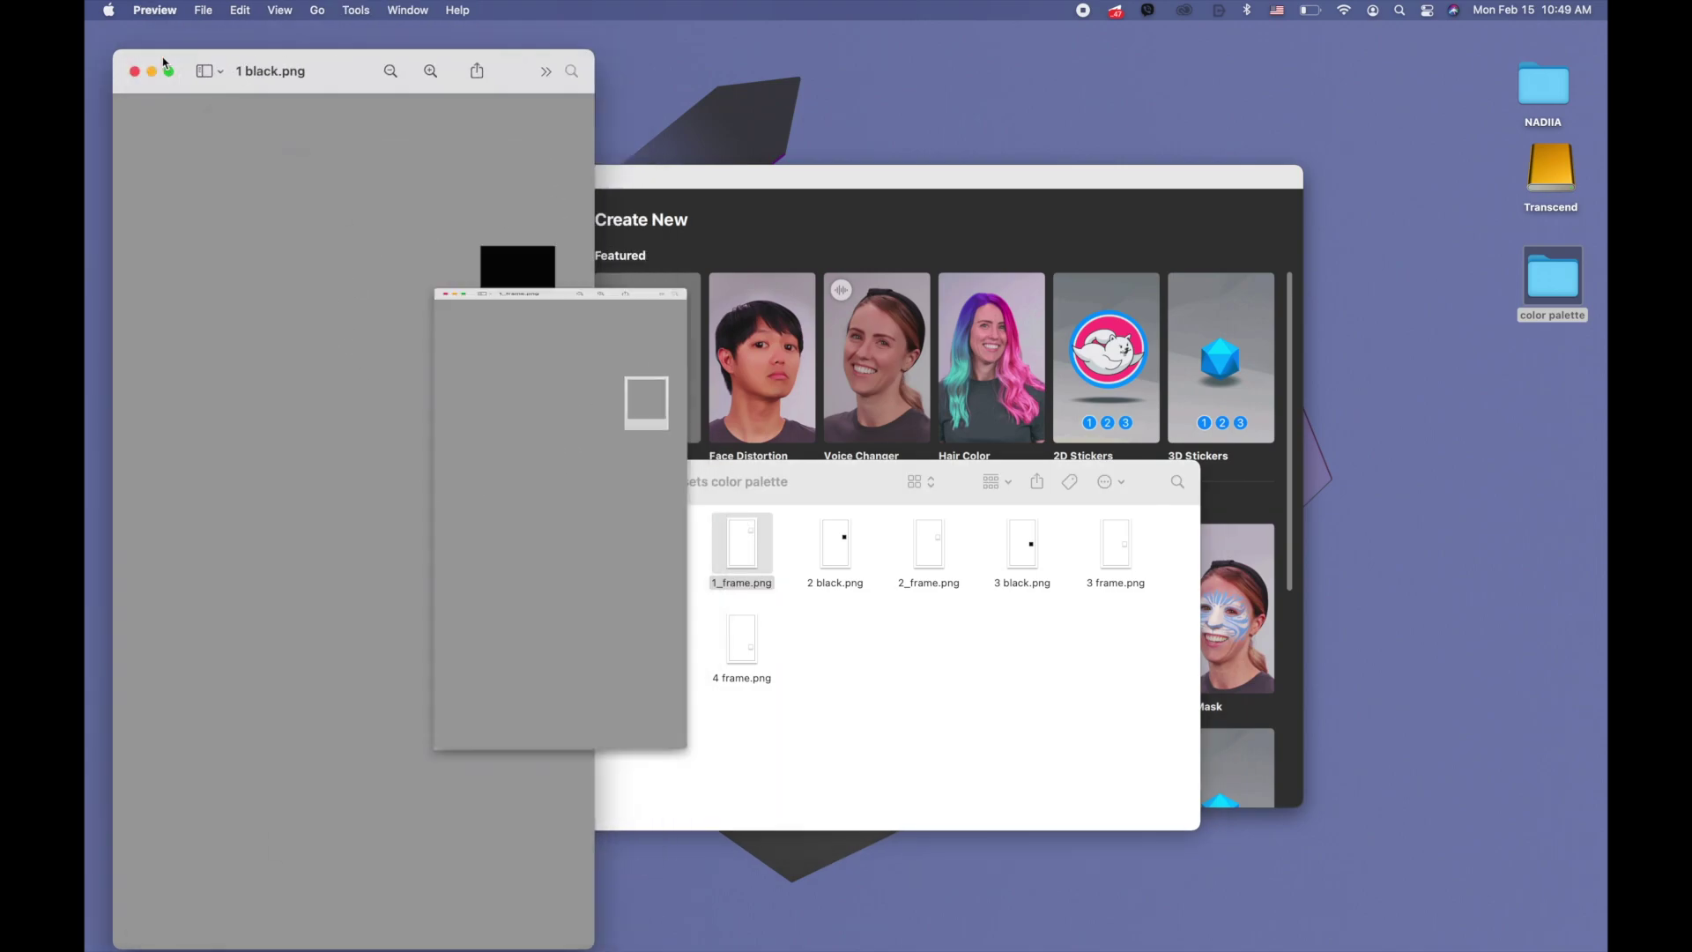
{"action": "left_click", "coordinate": [134, 72]}
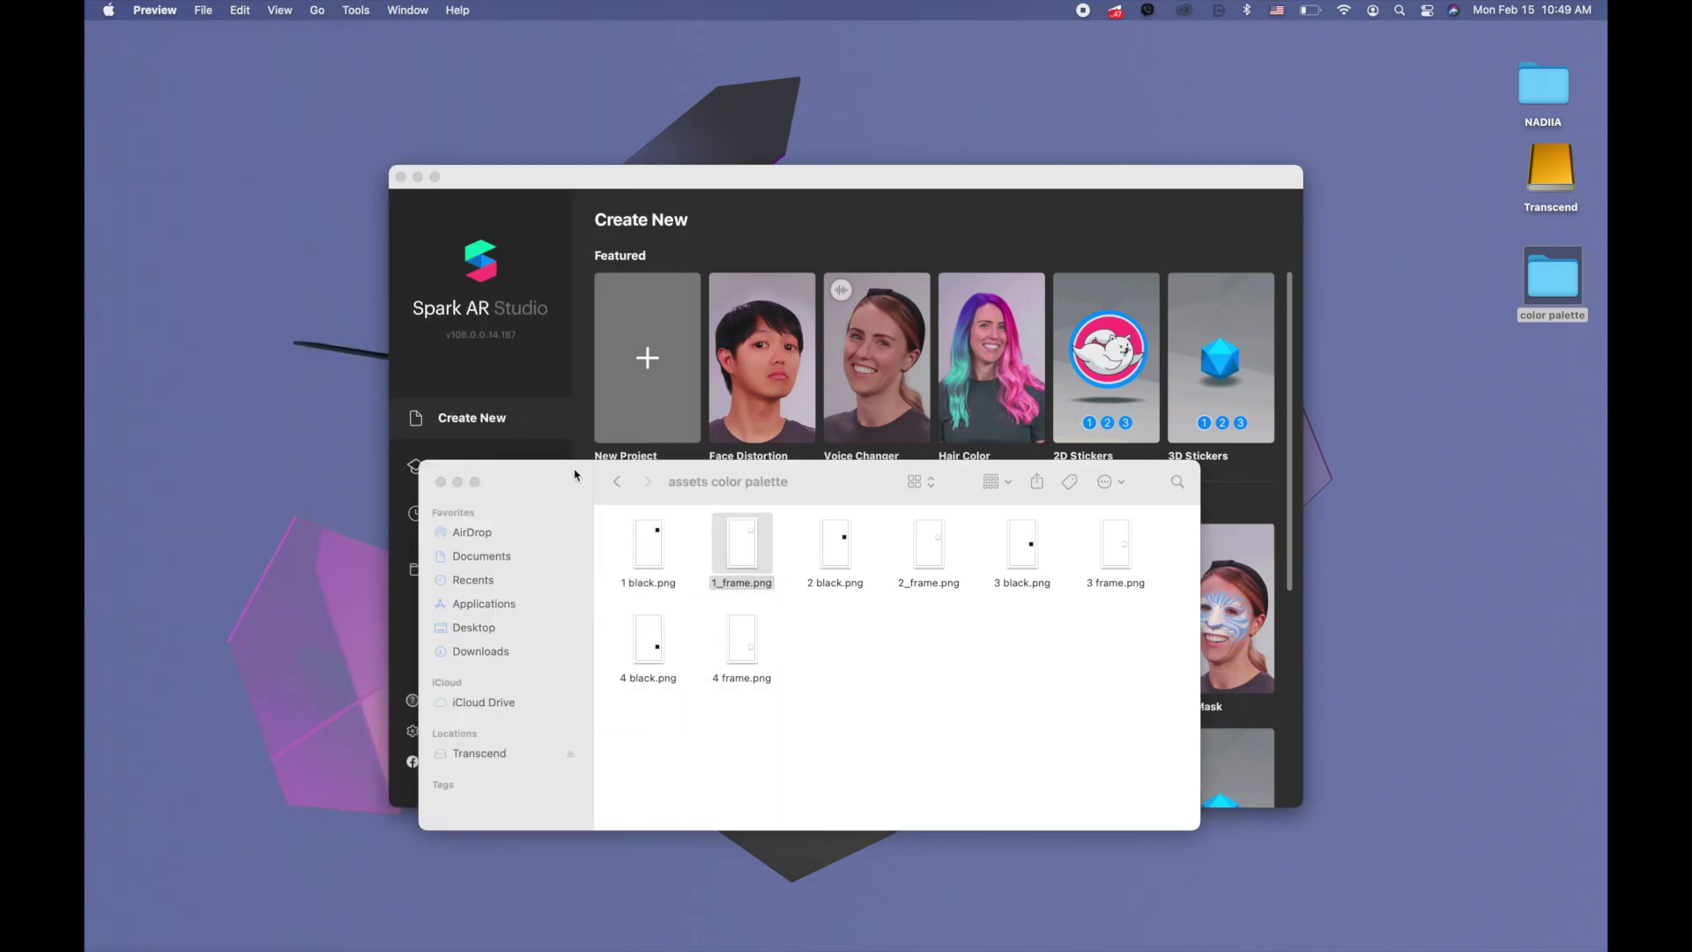
{"action": "left_click", "coordinate": [441, 482]}
- Switch to Telegram to view the assets color palette.zip post in SPARK AR USA CHANNEL, and minimise it again
{"action": "left_click", "coordinate": [113, 797]}
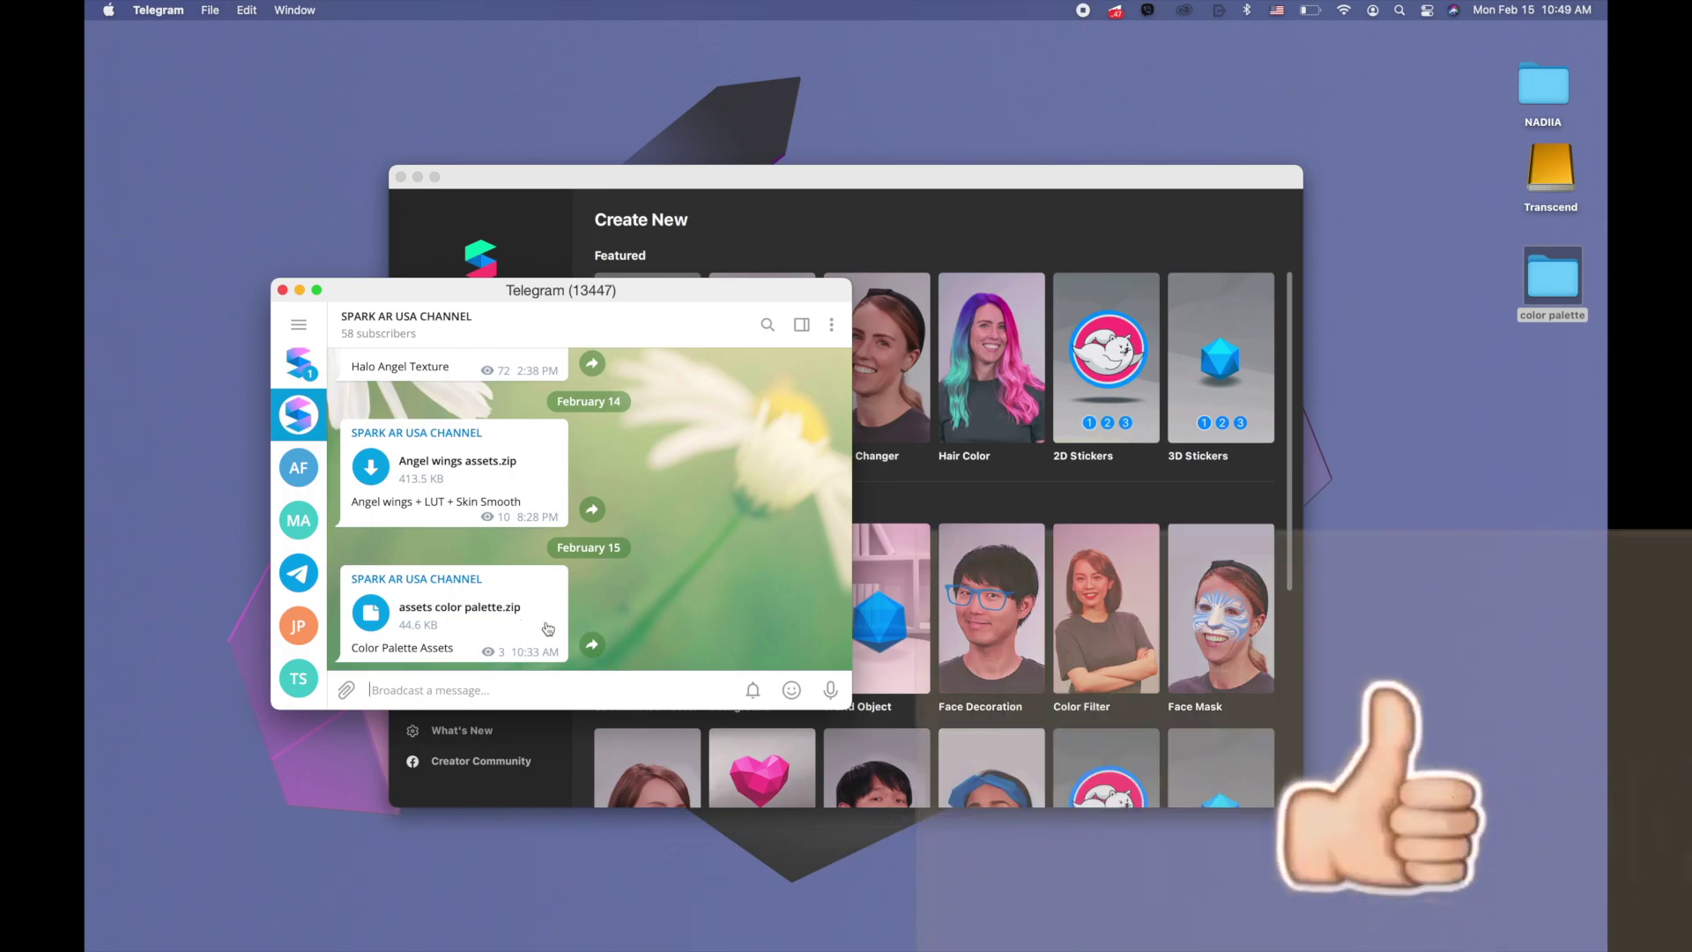
{"action": "left_click", "coordinate": [300, 290]}
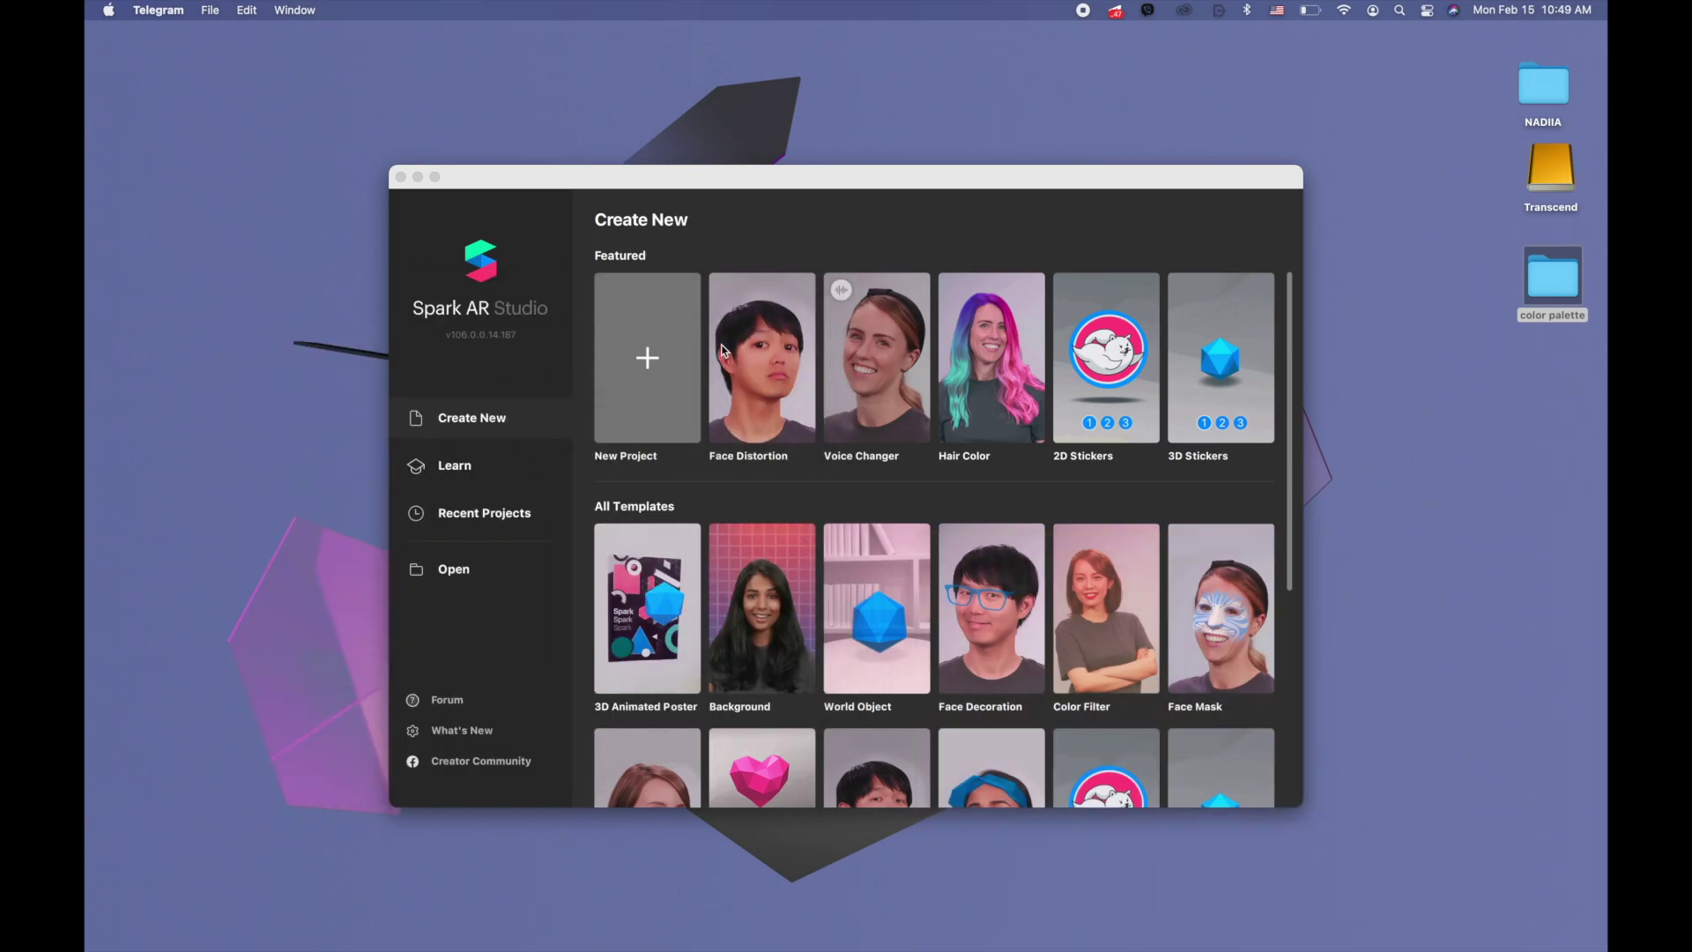
- Create a new blank project in Spark AR Studio
{"action": "left_click", "coordinate": [631, 388]}
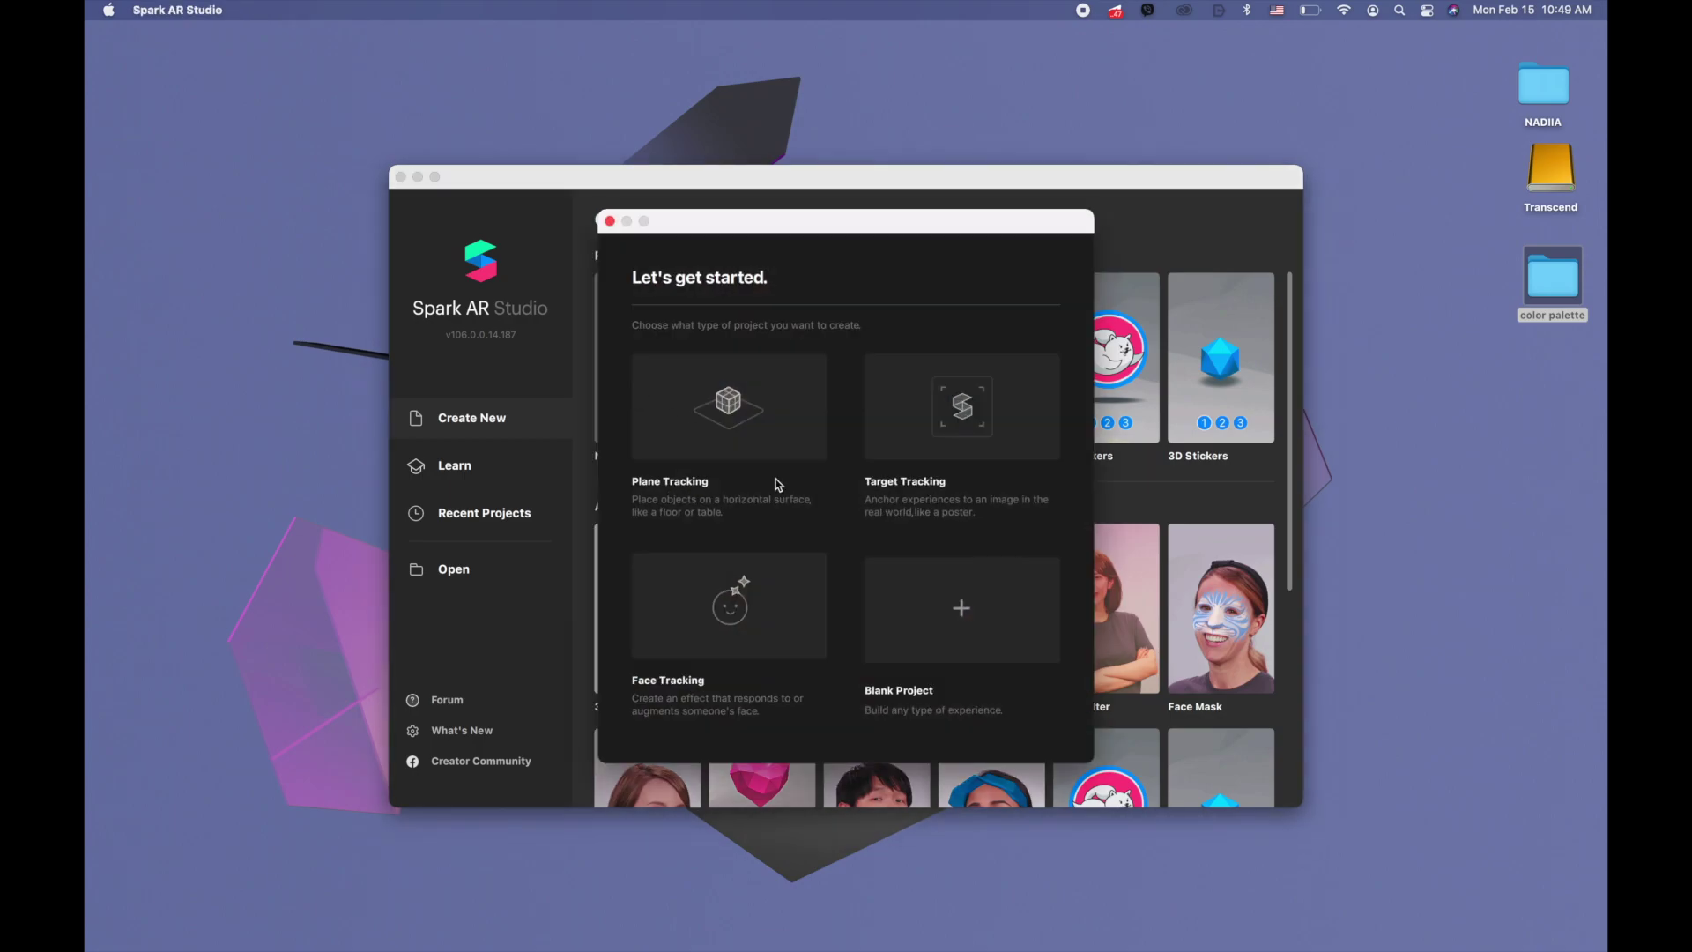
{"action": "left_click", "coordinate": [969, 624]}
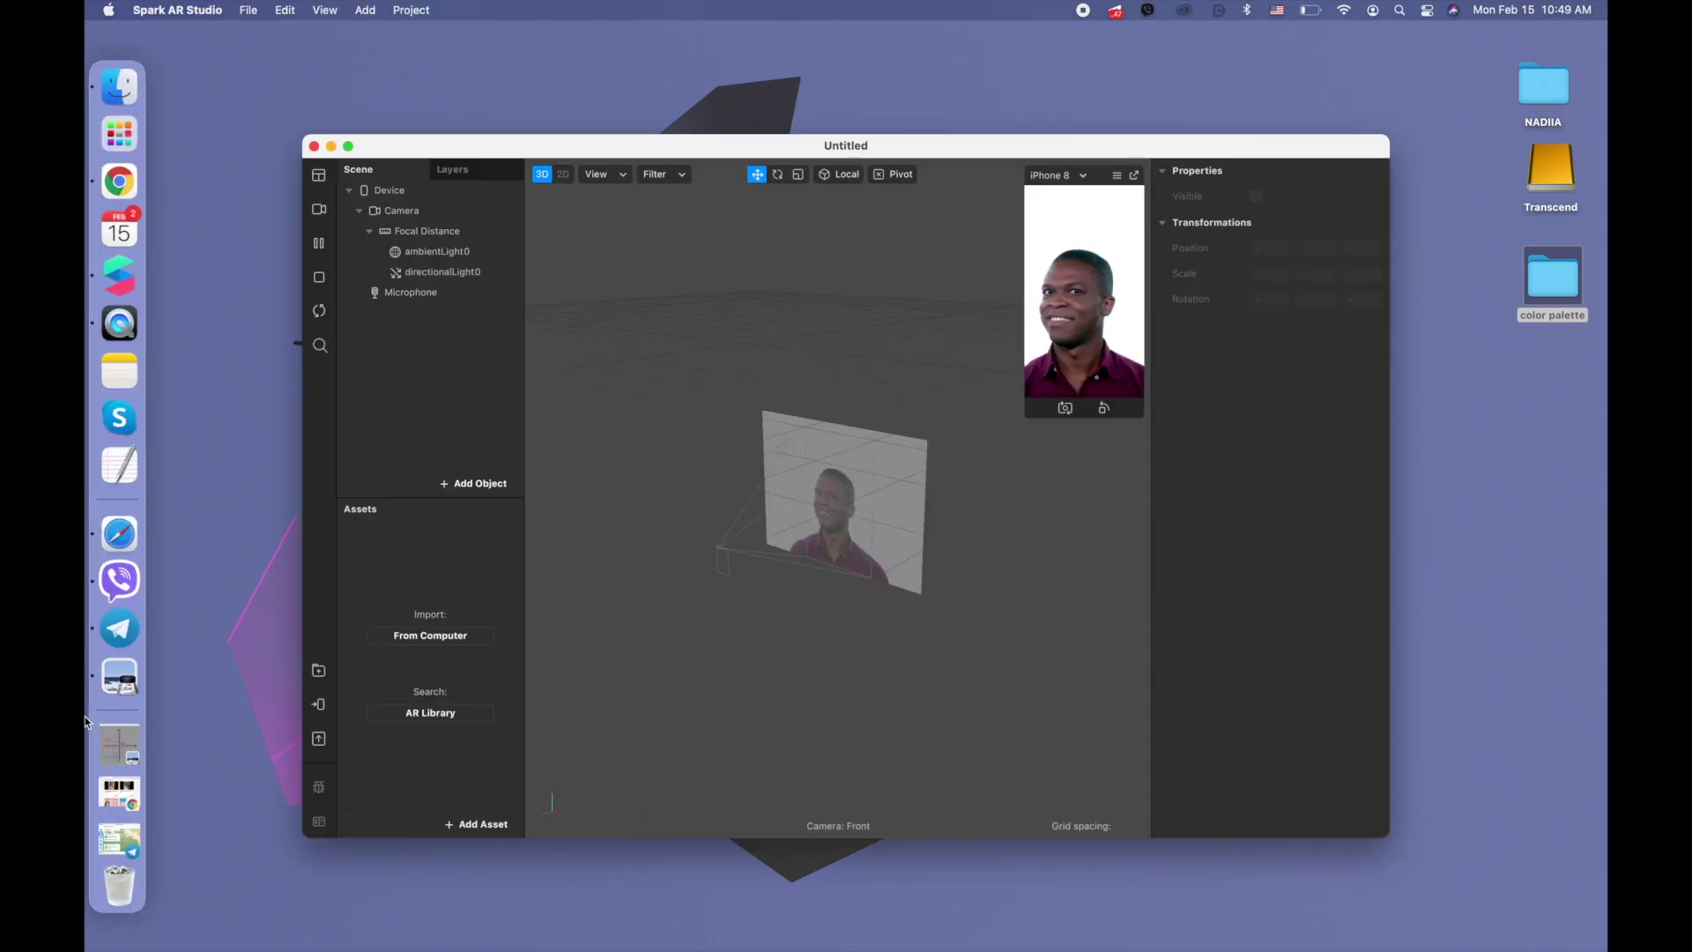
- Switch to the Gumroad store in Chrome, browse its complete list of Spark AR products, and minimise the browser
{"action": "left_click", "coordinate": [132, 798]}
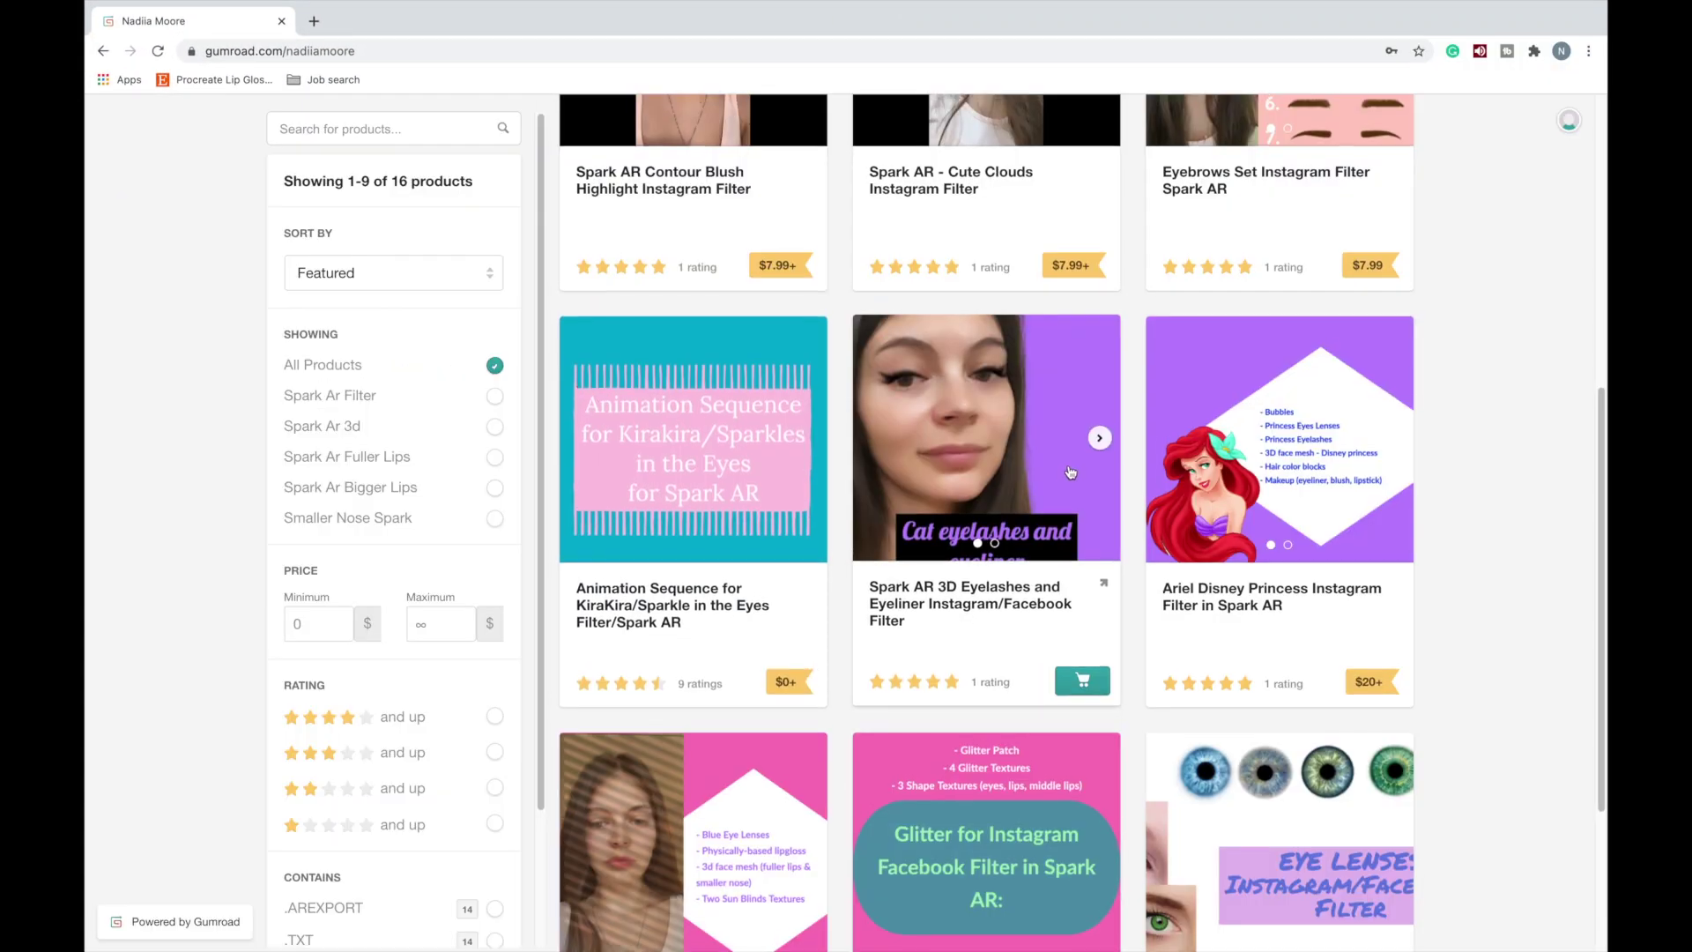
{"action": "scroll", "coordinate": [1070, 473], "scroll_direction": "up", "scroll_amount": 3}
{"action": "scroll", "coordinate": [1070, 474], "scroll_direction": "down", "scroll_amount": 8}
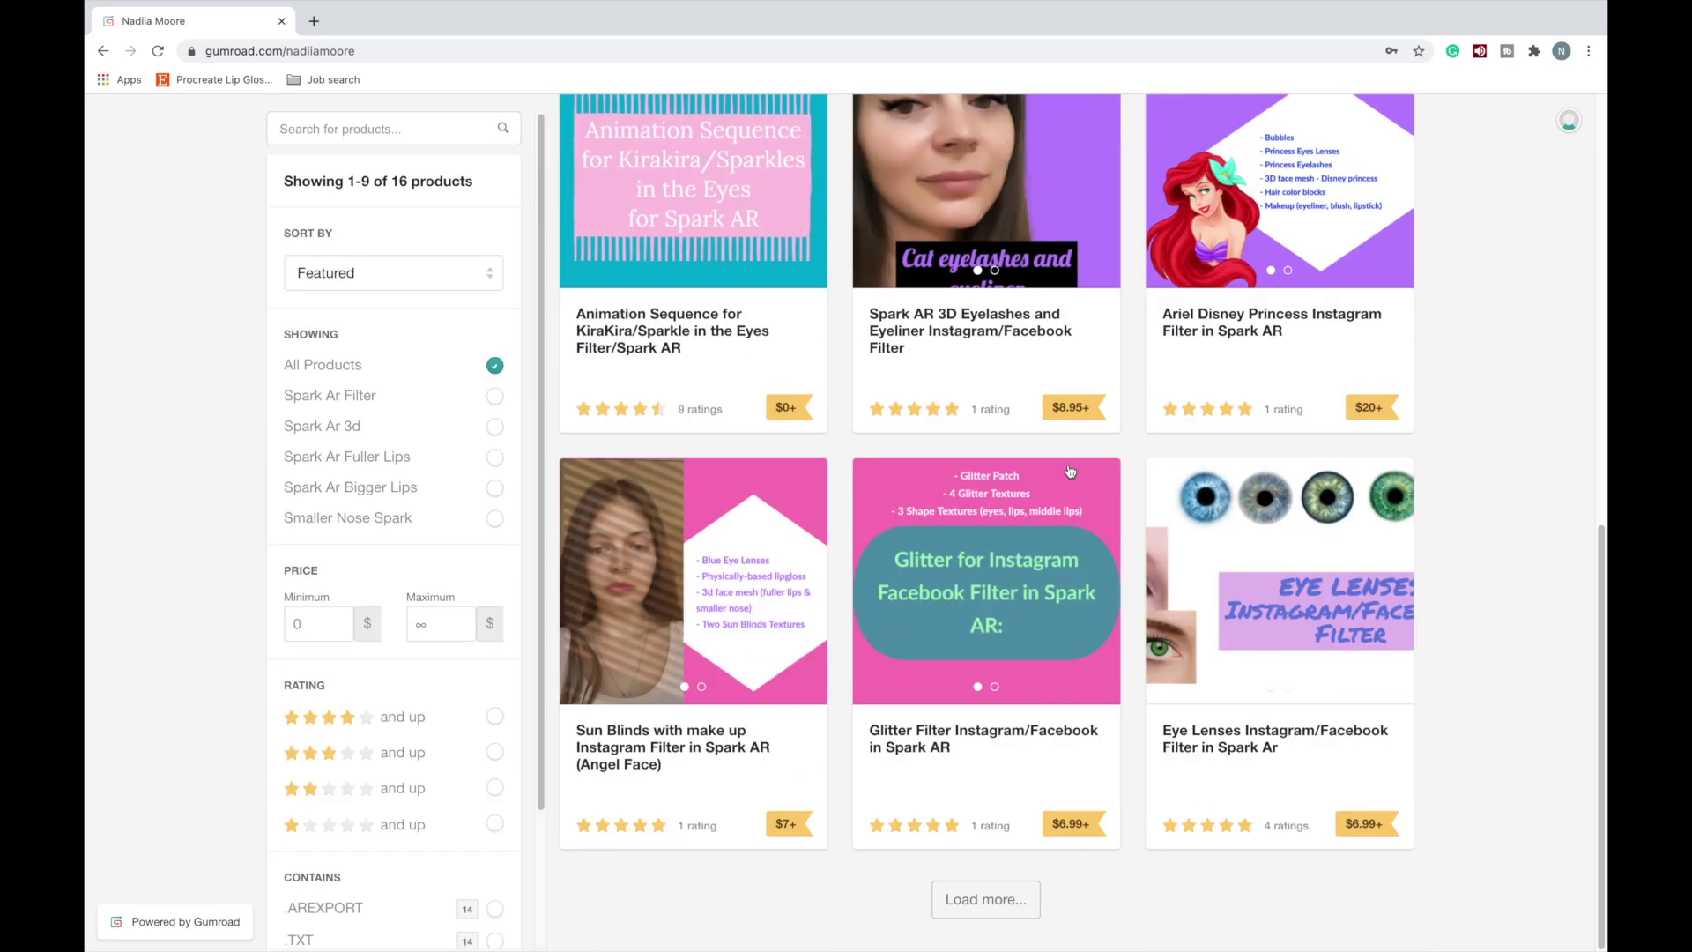
{"action": "left_click", "coordinate": [986, 899]}
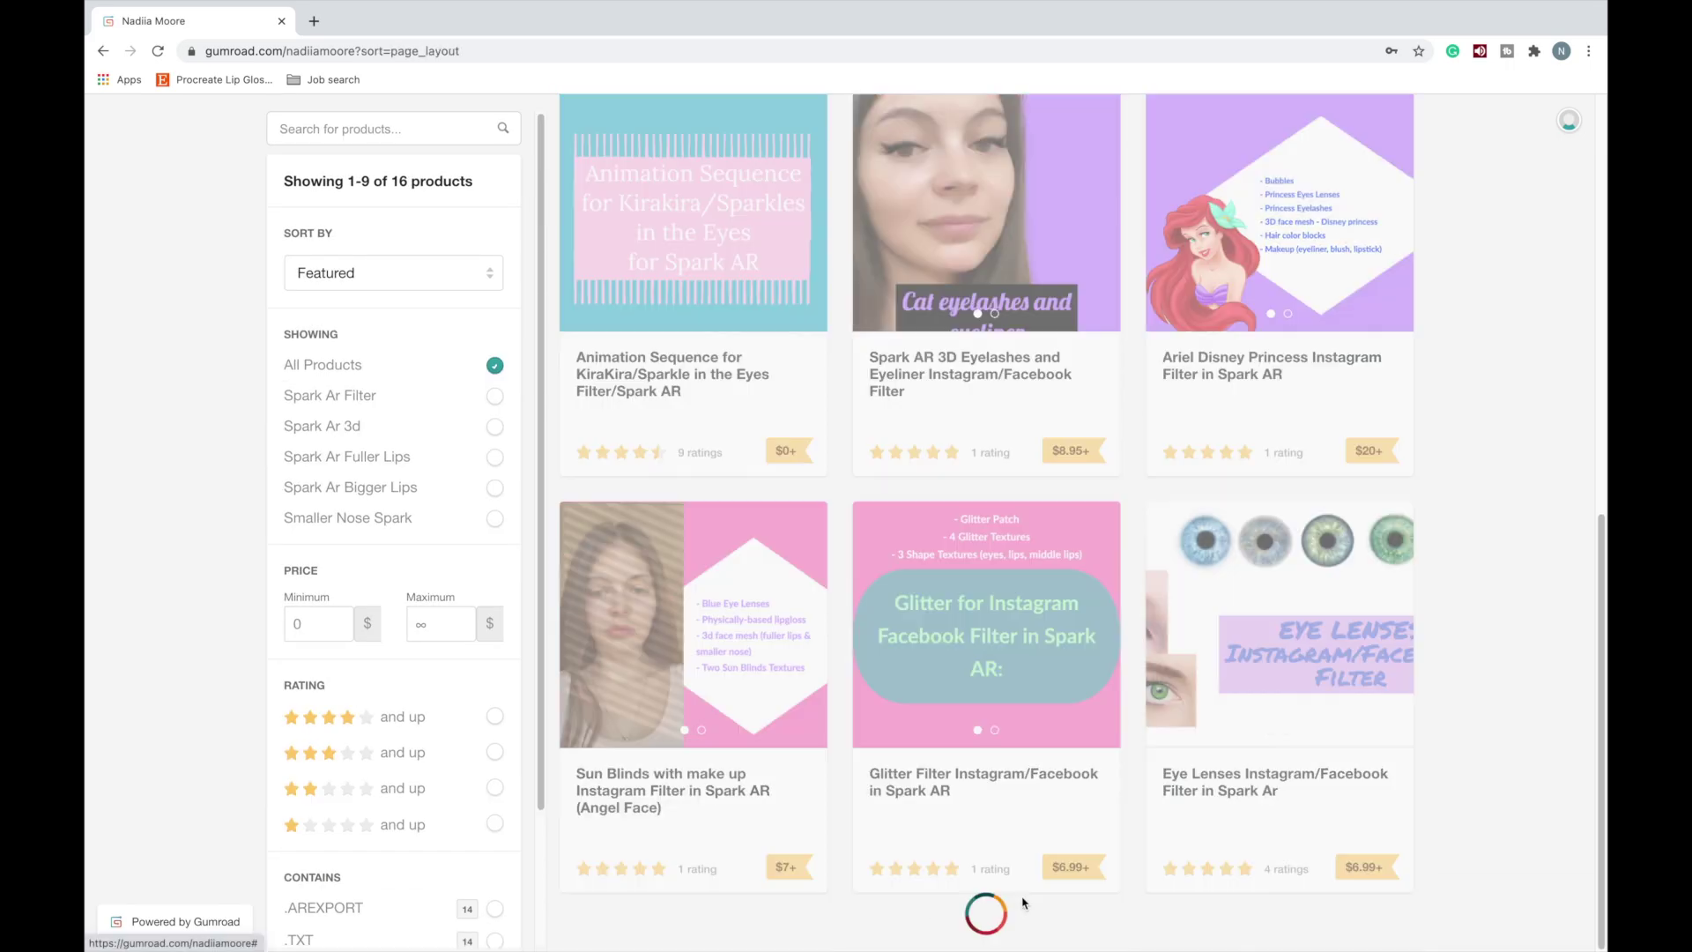
{"action": "scroll", "coordinate": [1018, 797], "scroll_direction": "down", "scroll_amount": 10}
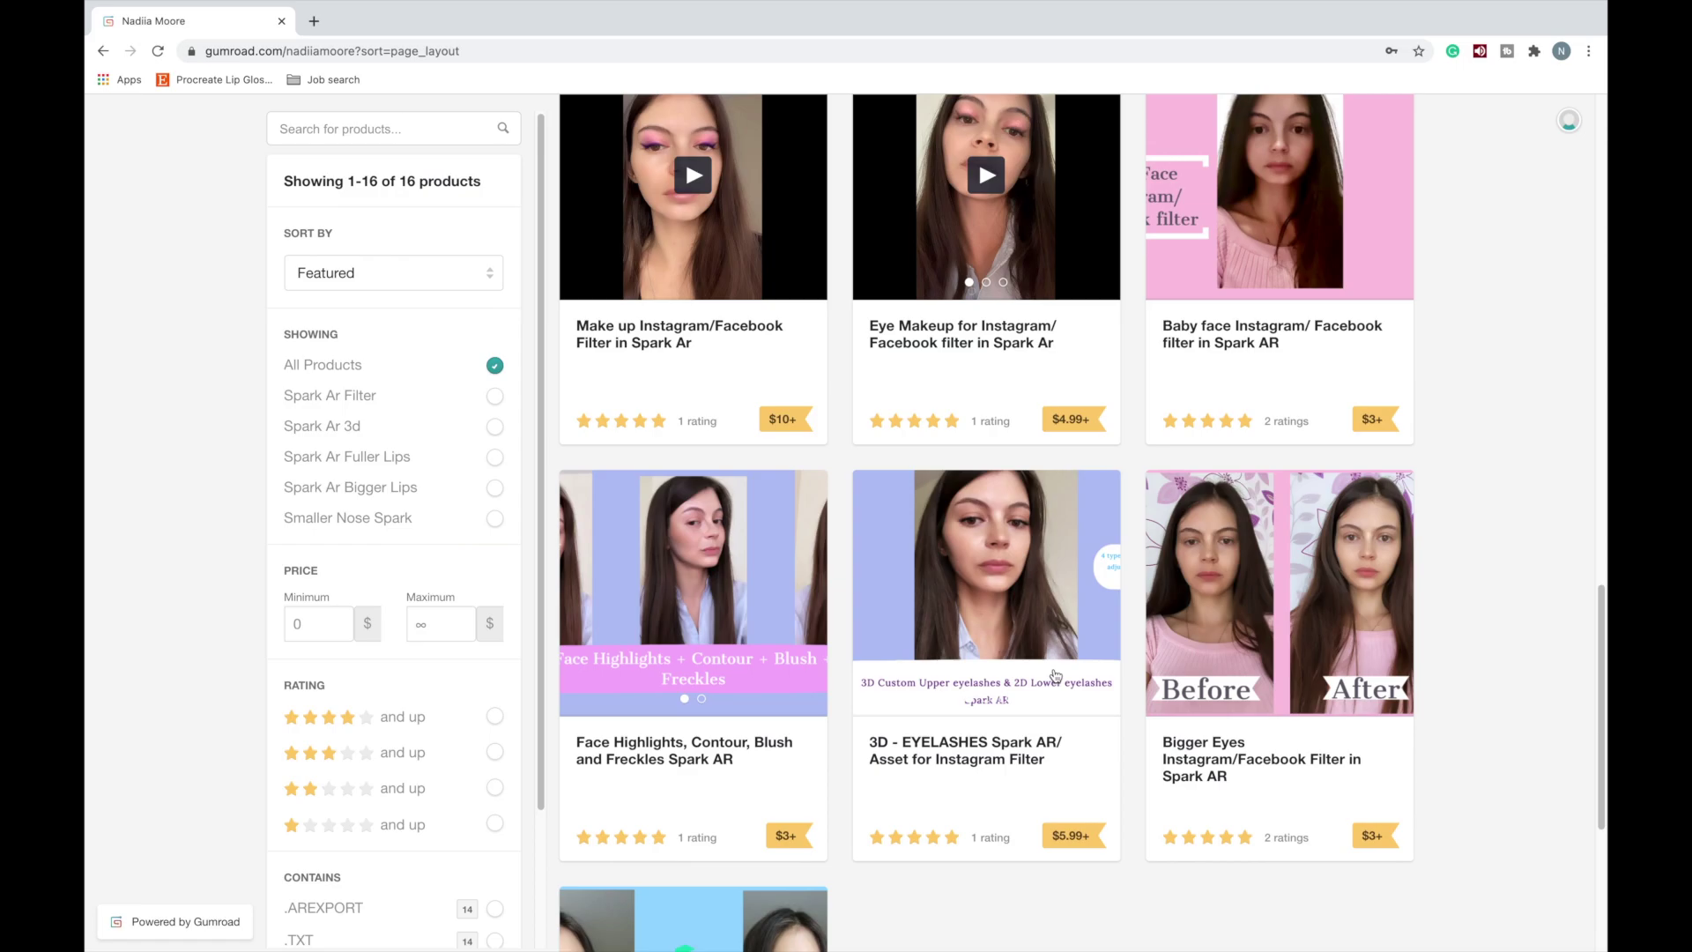
{"action": "scroll", "coordinate": [1055, 675], "scroll_direction": "down", "scroll_amount": 3}
{"action": "mouse_move", "coordinate": [1449, 10]}
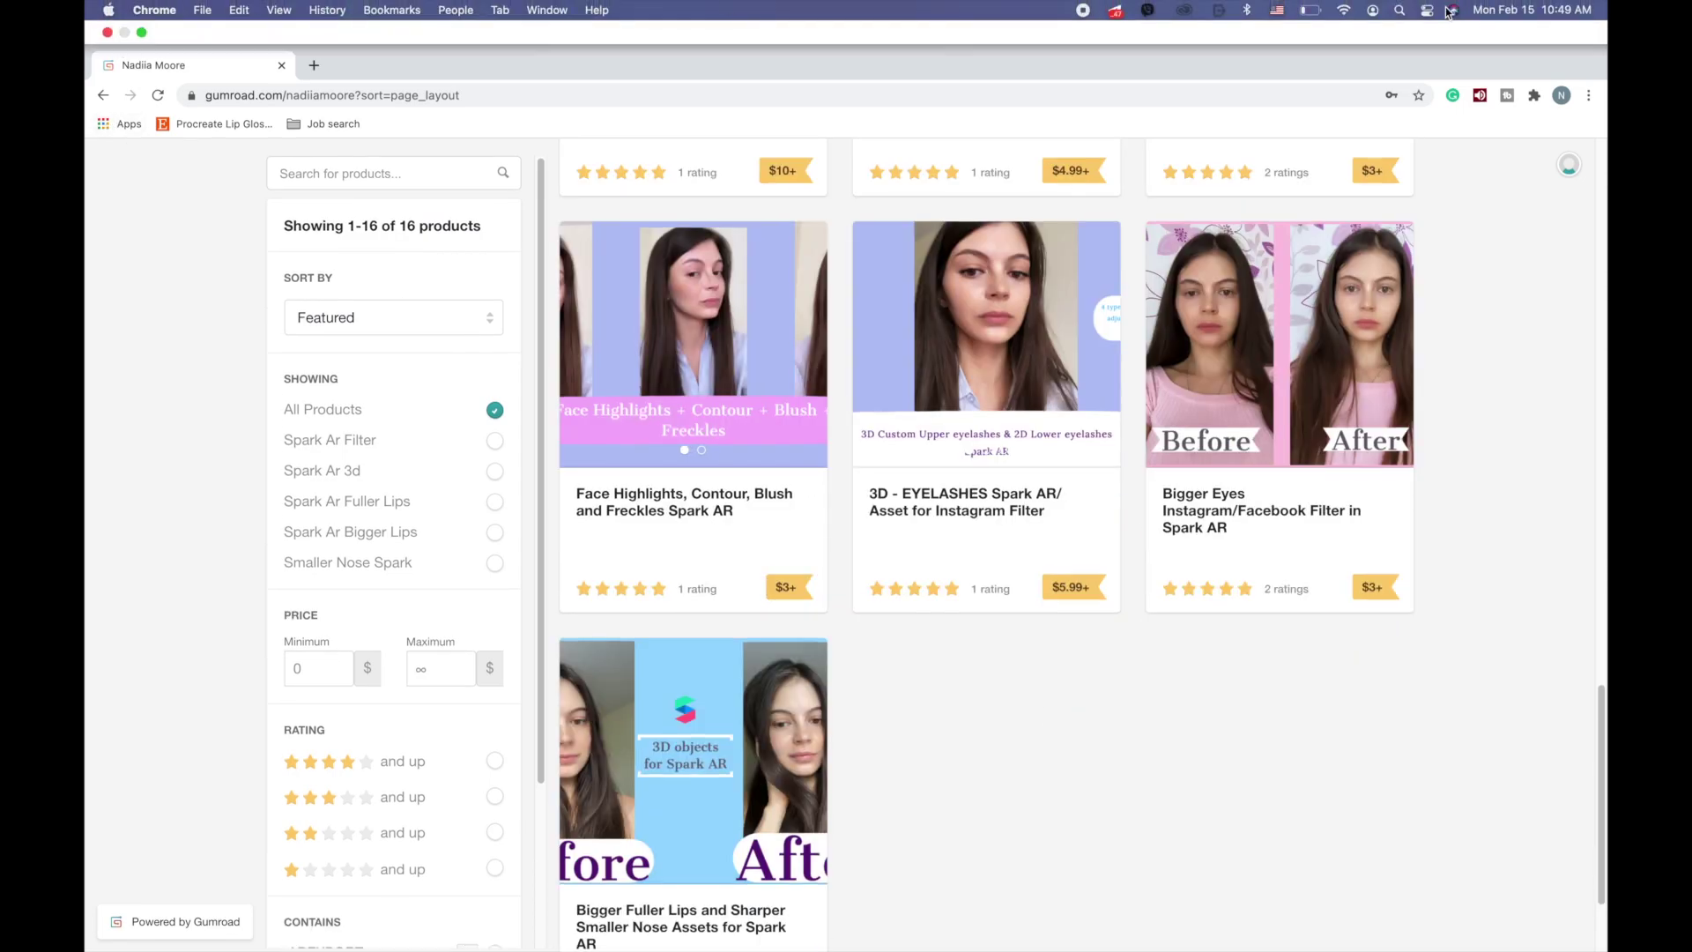
{"action": "left_click", "coordinate": [144, 33]}
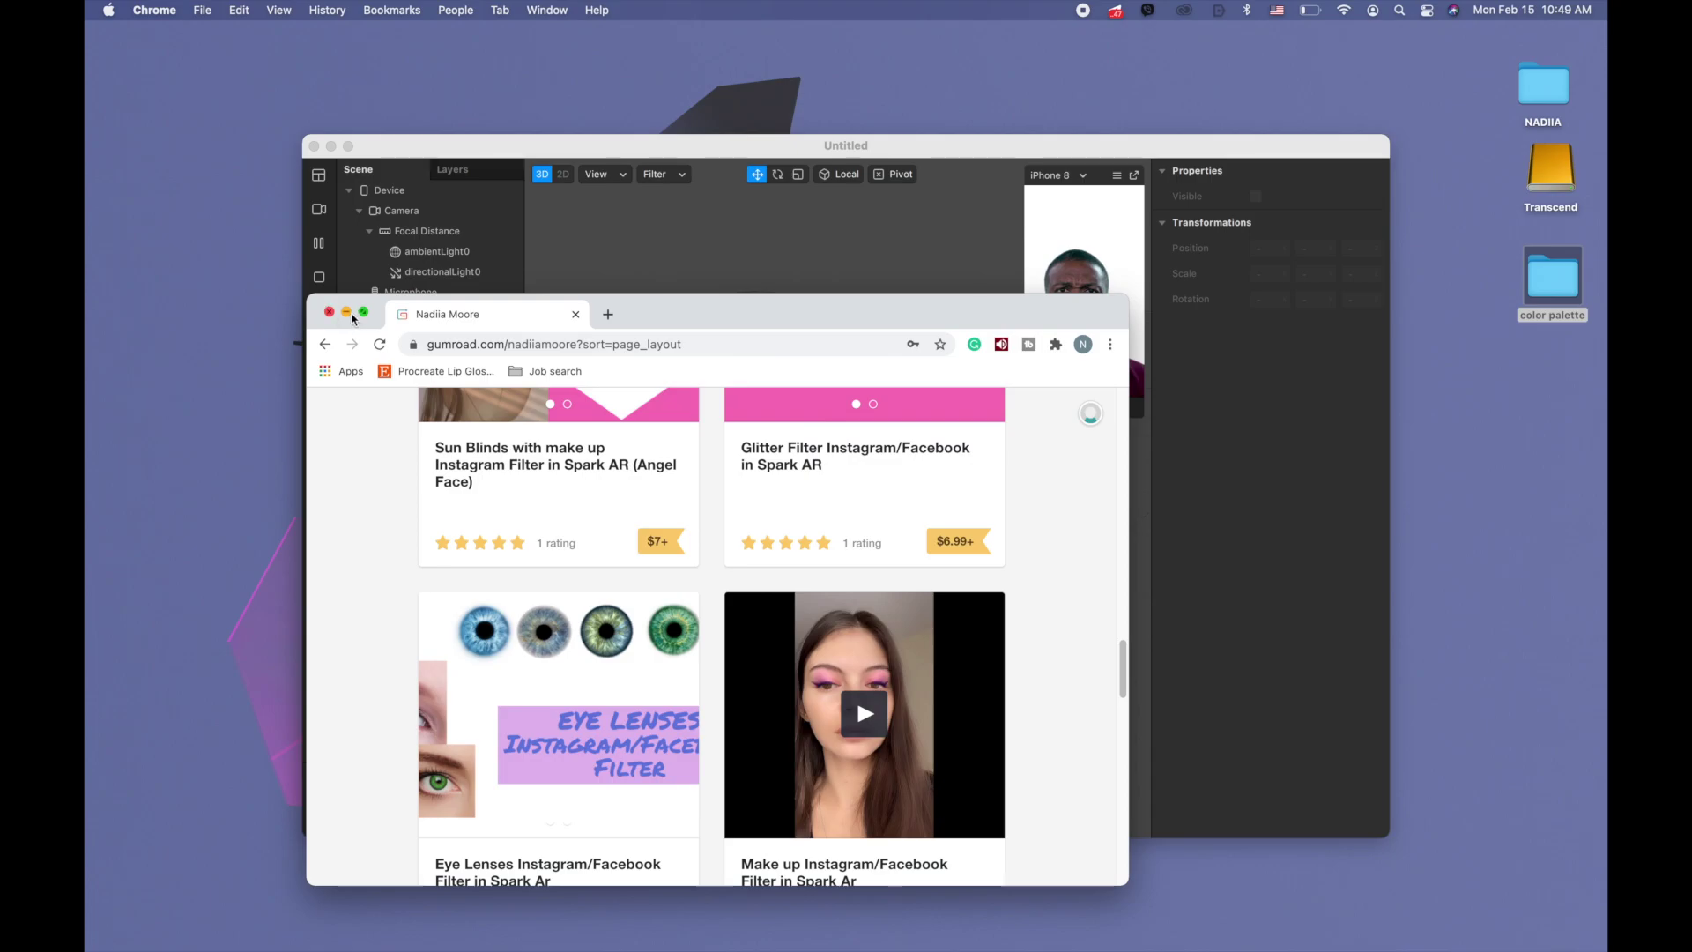
{"action": "left_click", "coordinate": [346, 312]}
- Enlarge the blank project's window to full size and add a Face Mesh to the scene
{"action": "left_click", "coordinate": [348, 145]}
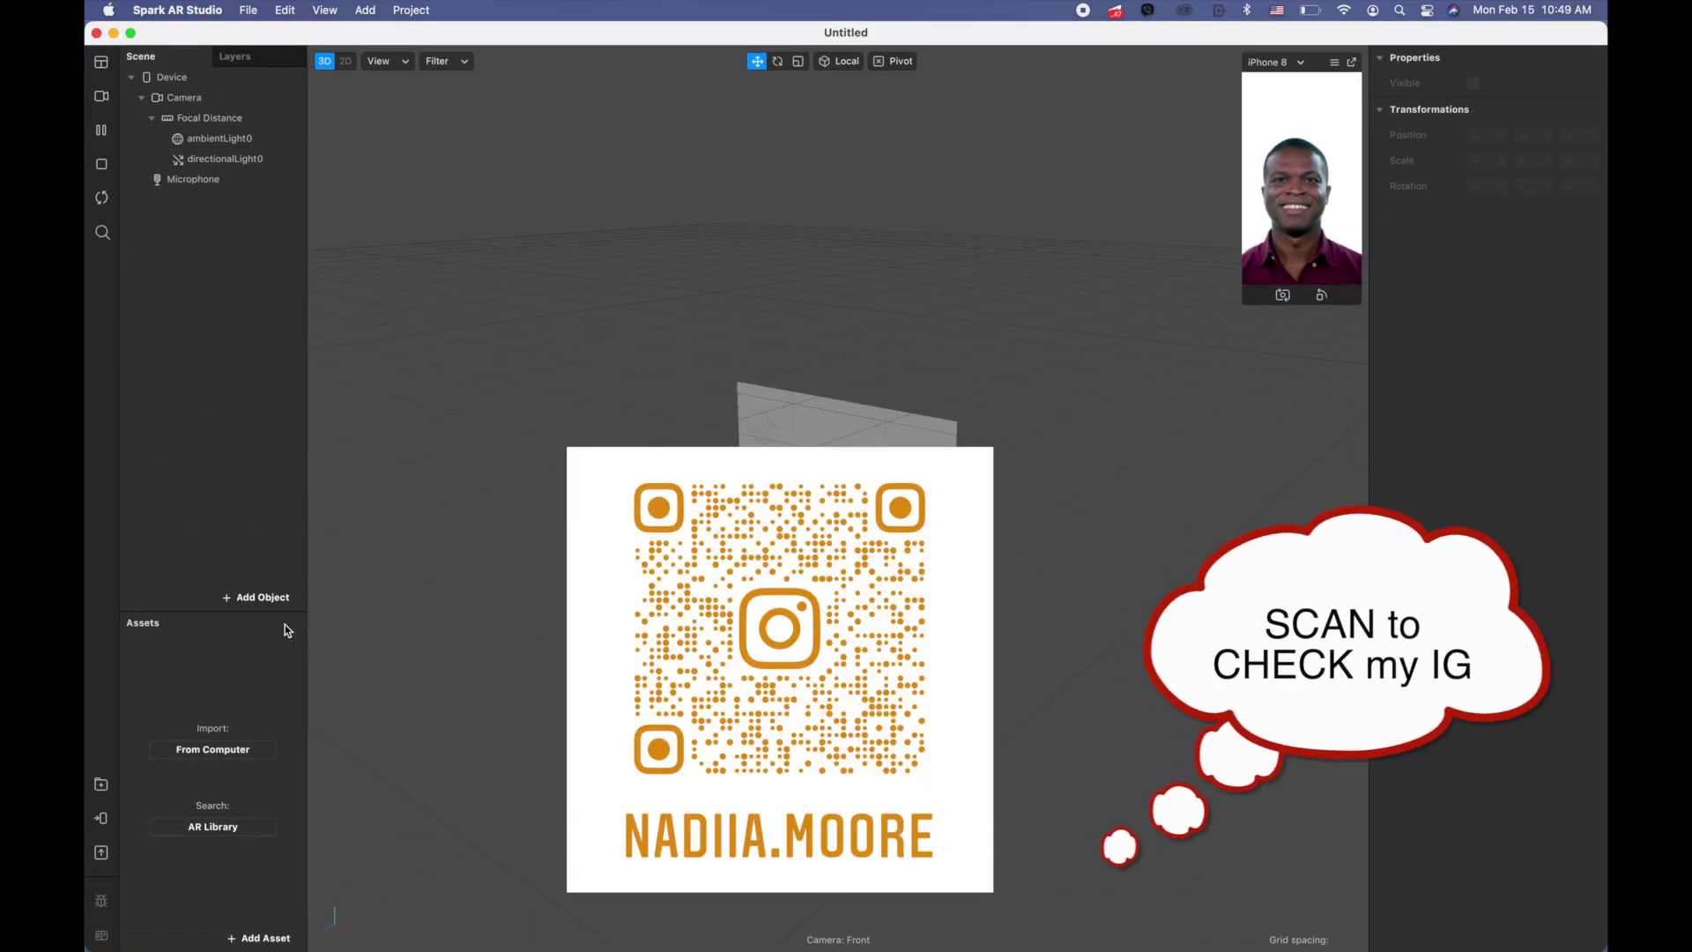
{"action": "left_click", "coordinate": [262, 598]}
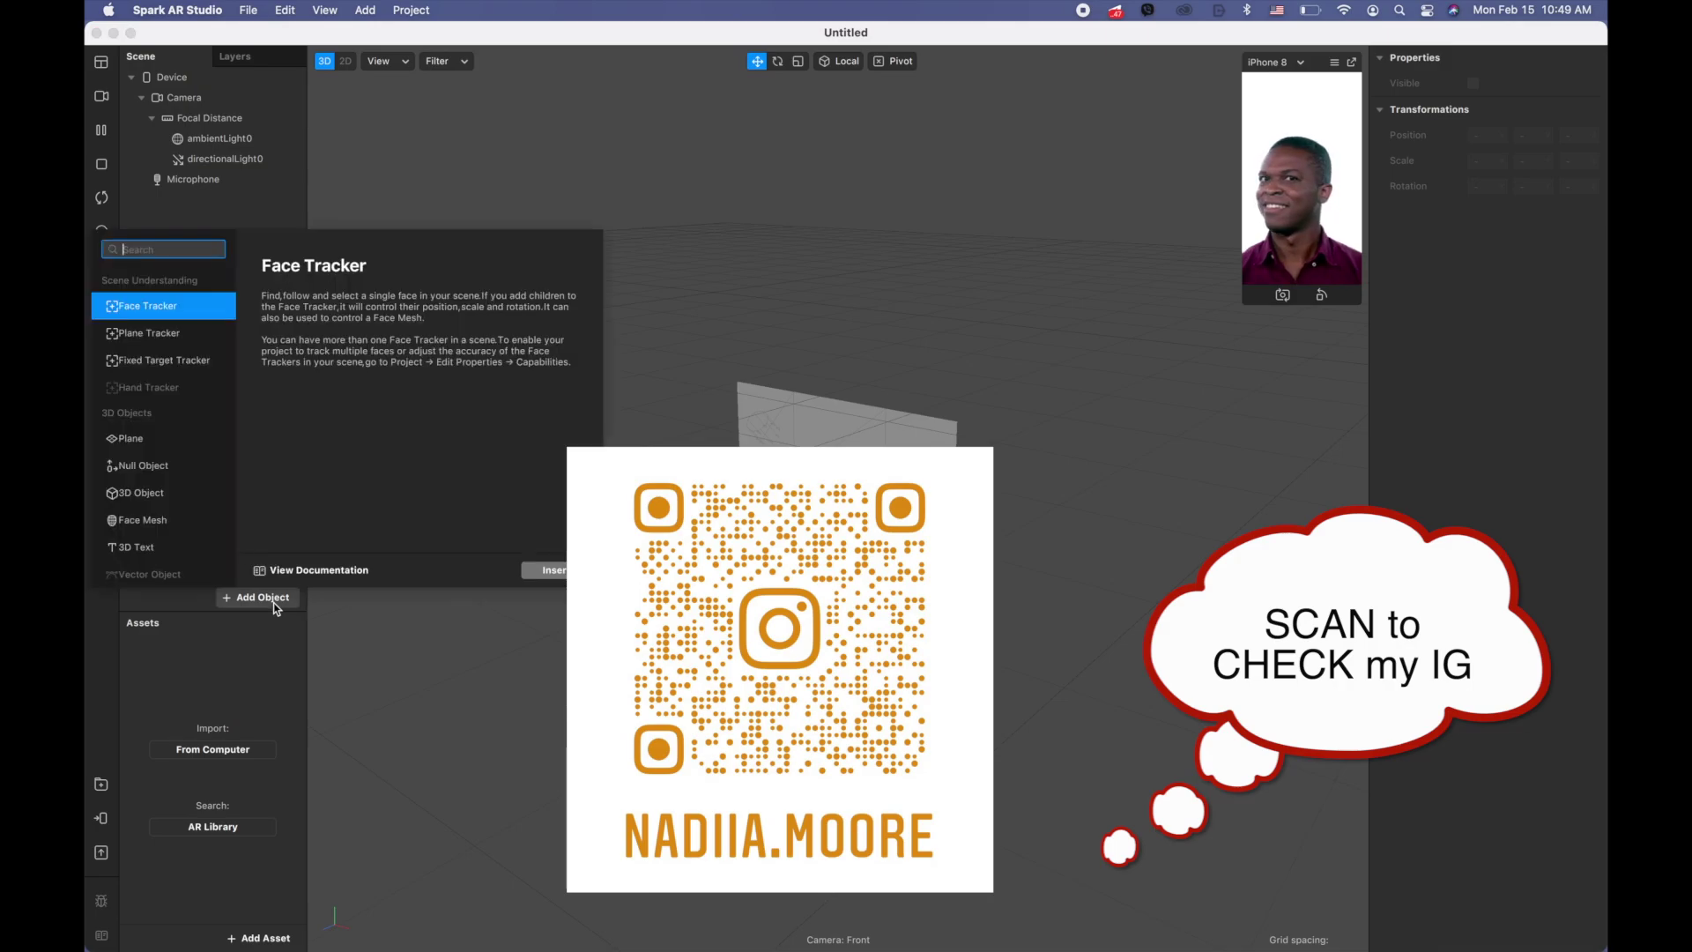
{"action": "type", "text": "mes"}
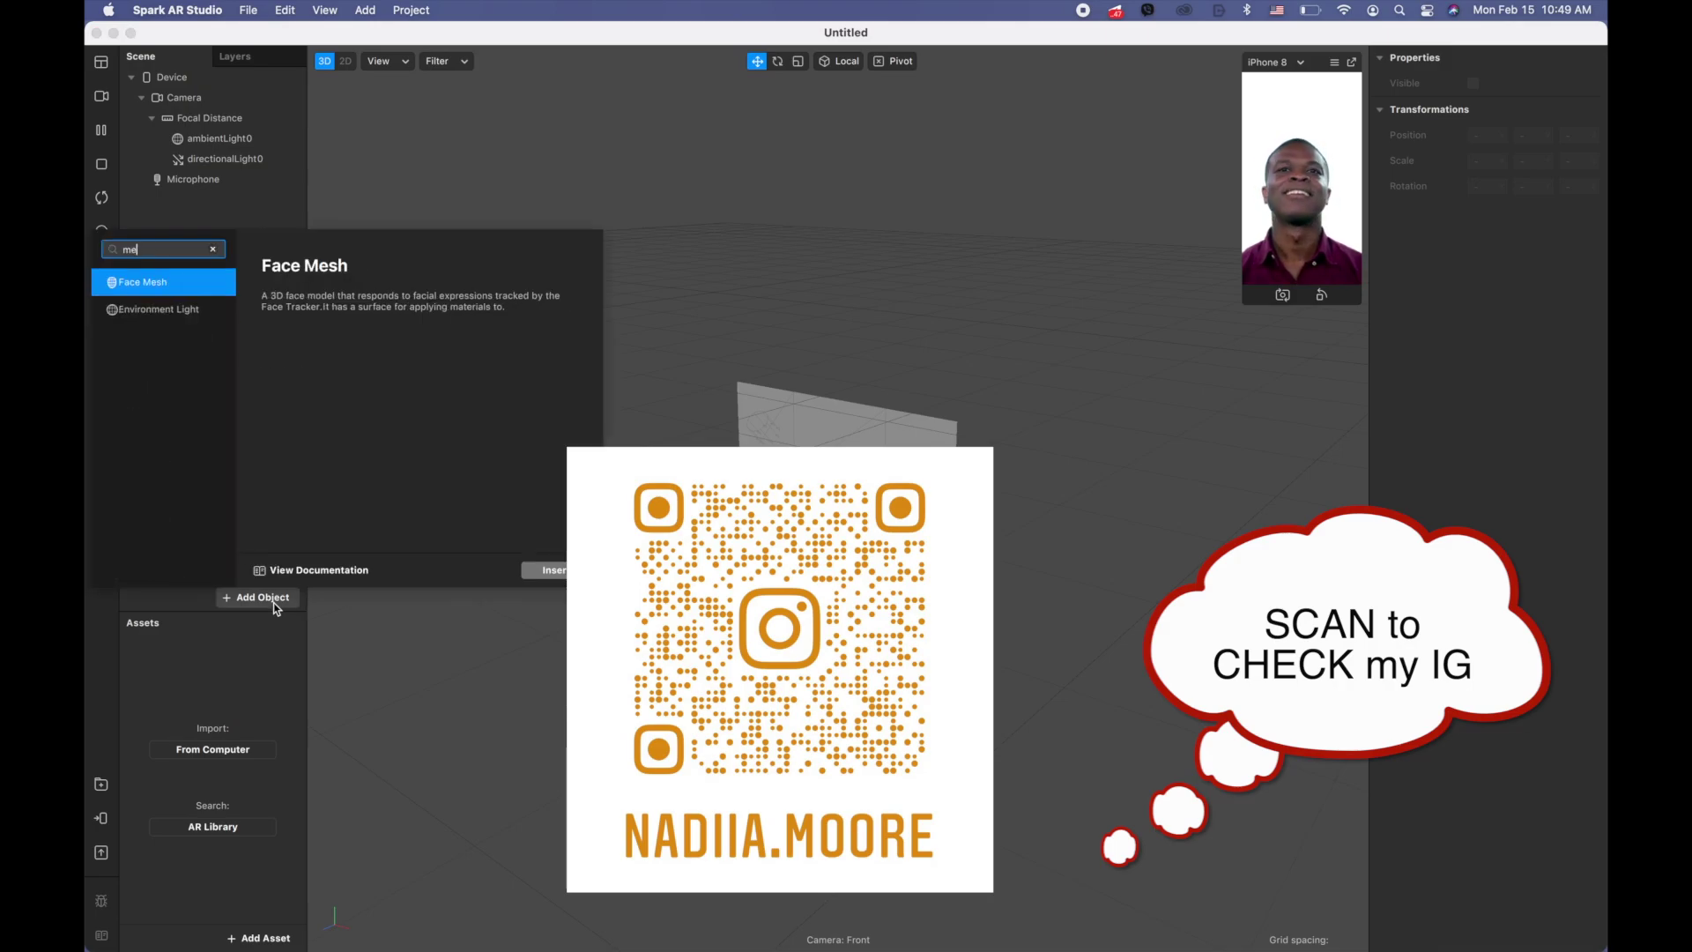
{"action": "double_click", "coordinate": [158, 284]}
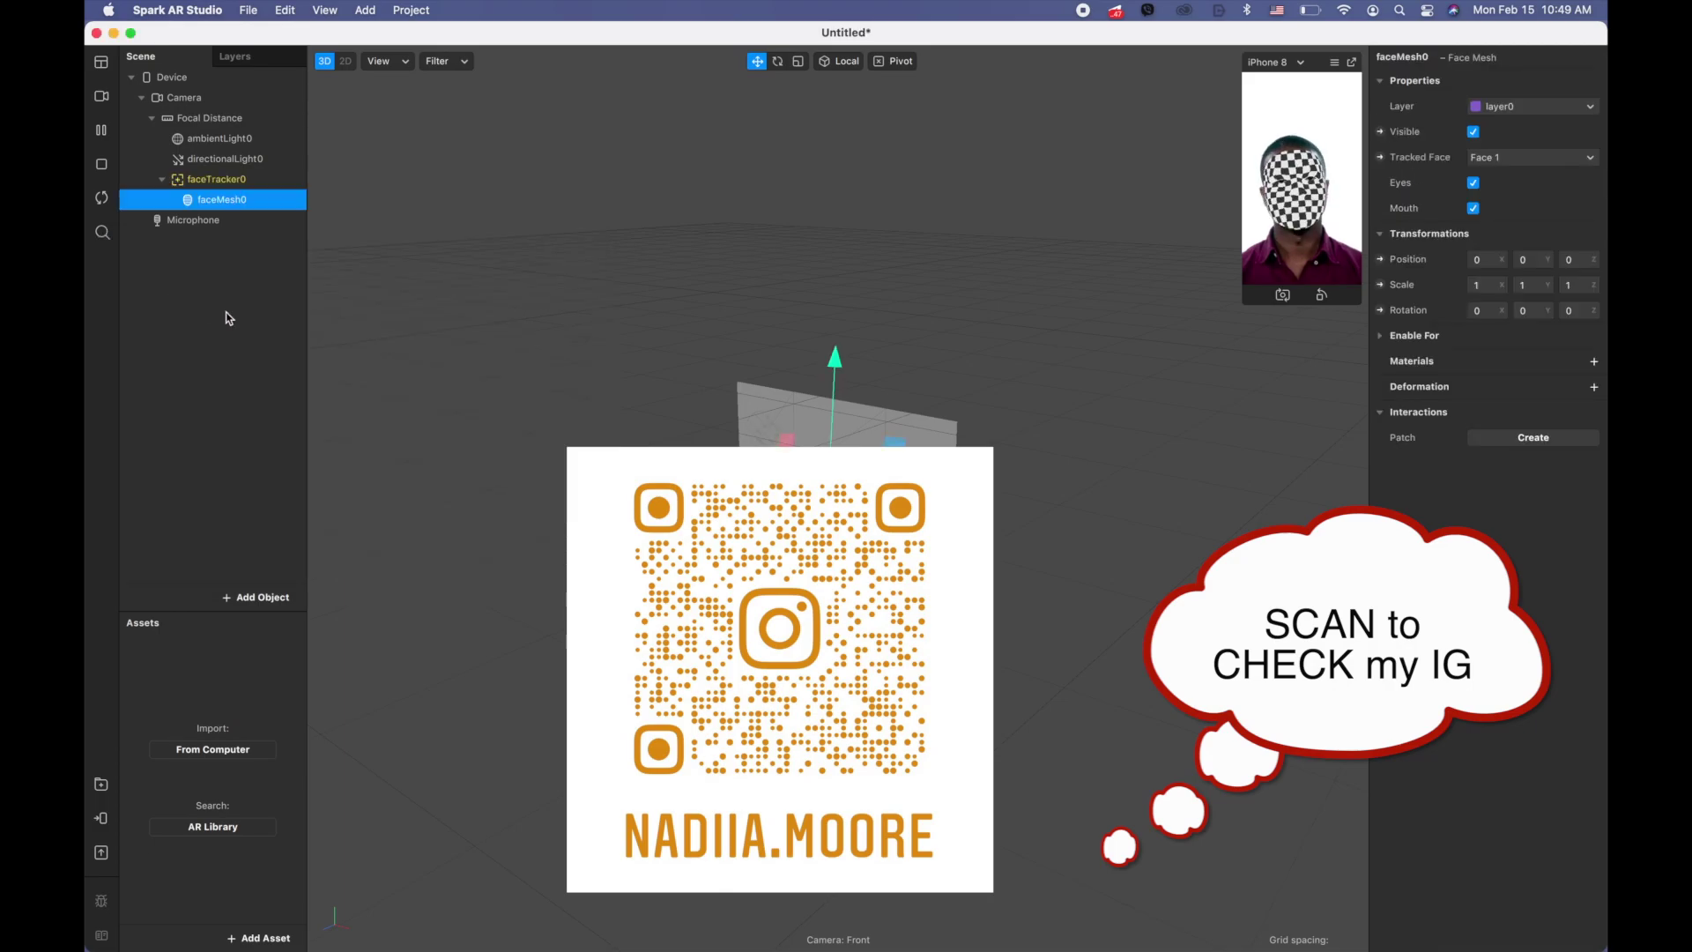
- Give the face mesh a new material and set that material's shader type to Retouching
{"action": "left_click", "coordinate": [1594, 362]}
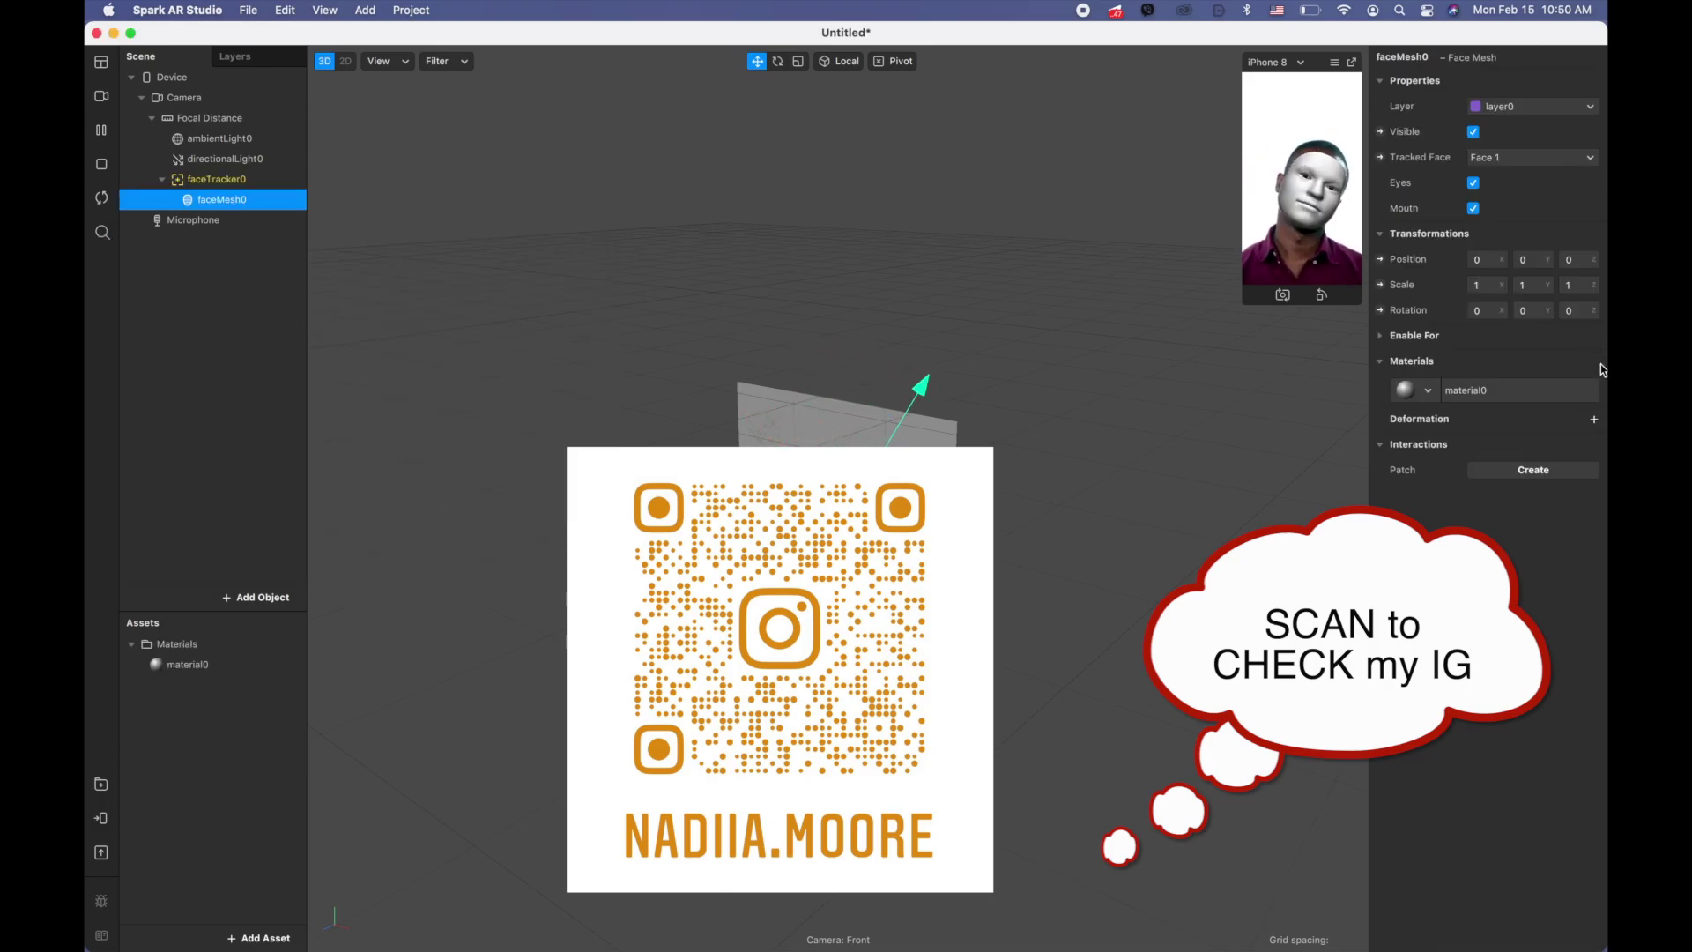
{"action": "left_click", "coordinate": [260, 666]}
{"action": "left_click", "coordinate": [1525, 80]}
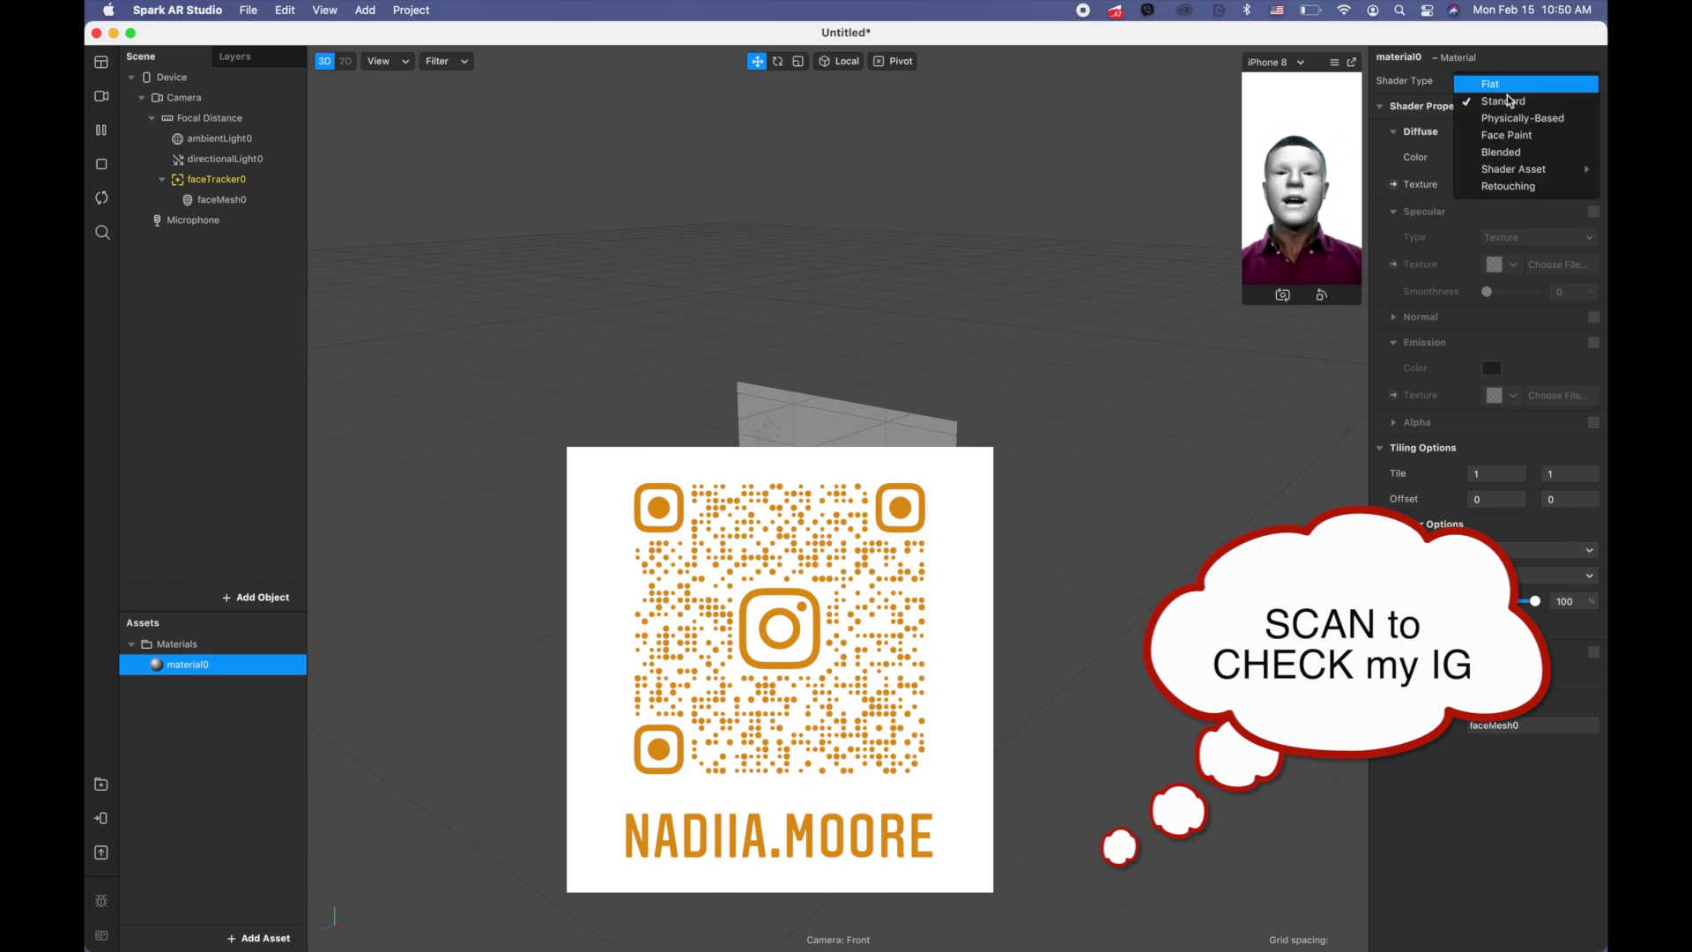
{"action": "left_click", "coordinate": [1503, 183]}
{"action": "key", "text": "Return"}
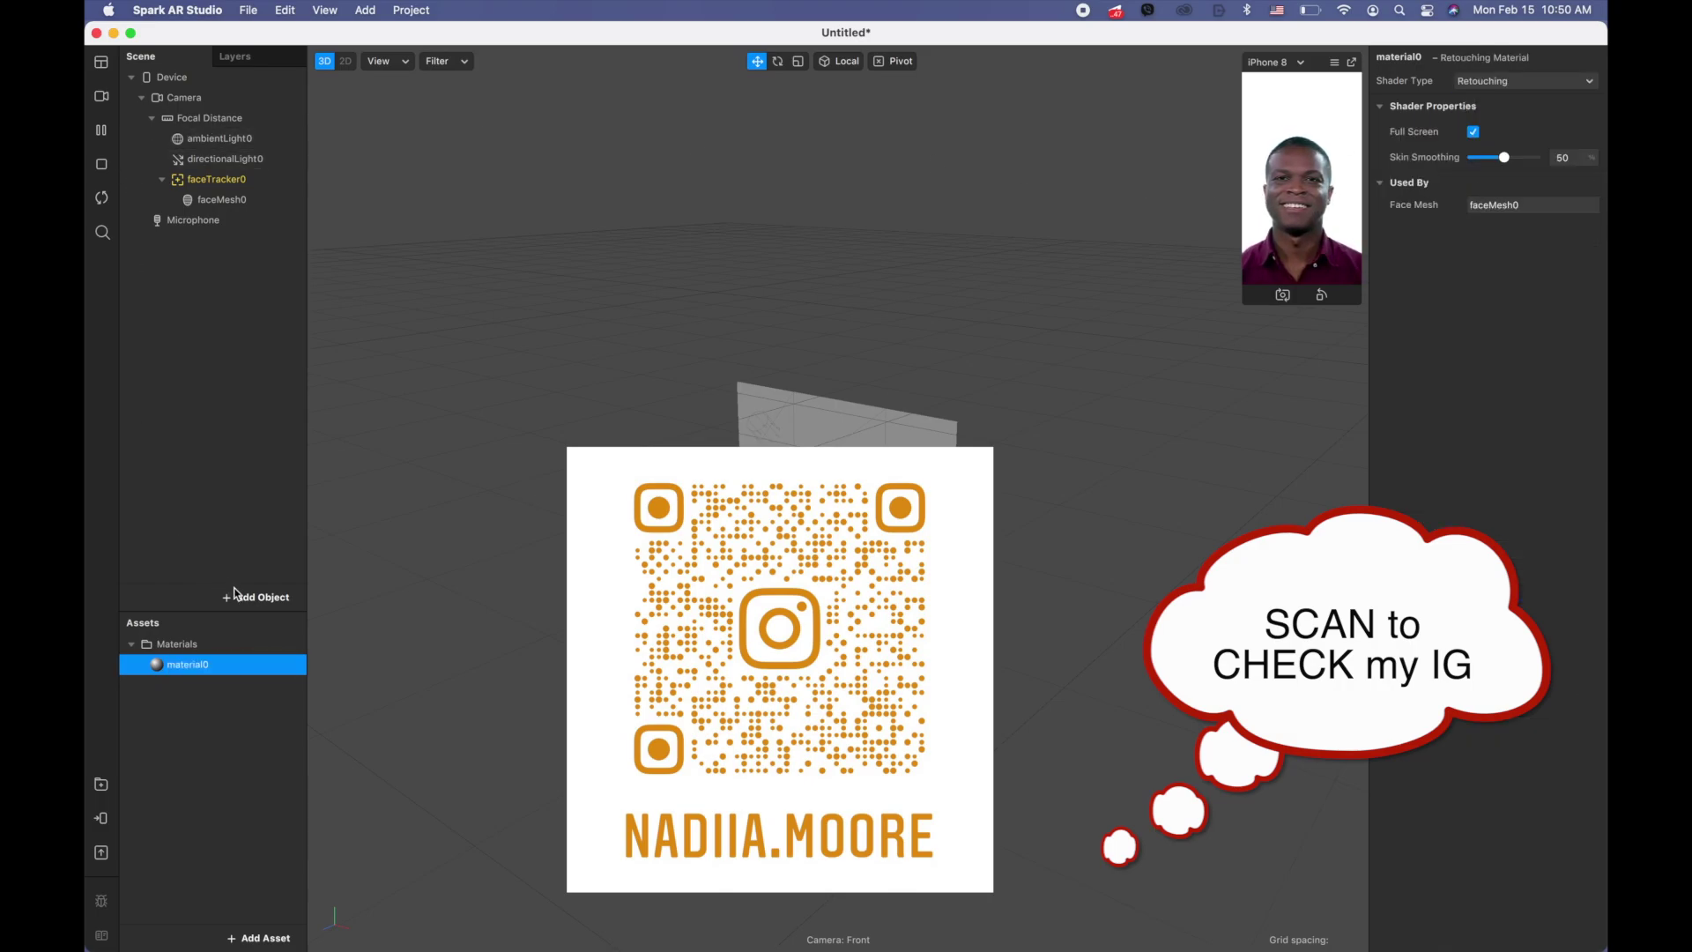
- Import all the black and frame PNG images from the assets color palette folder into the project's assets
{"action": "left_click_drag", "start_coordinate": [146, 33], "coordinate": [85, 25]}
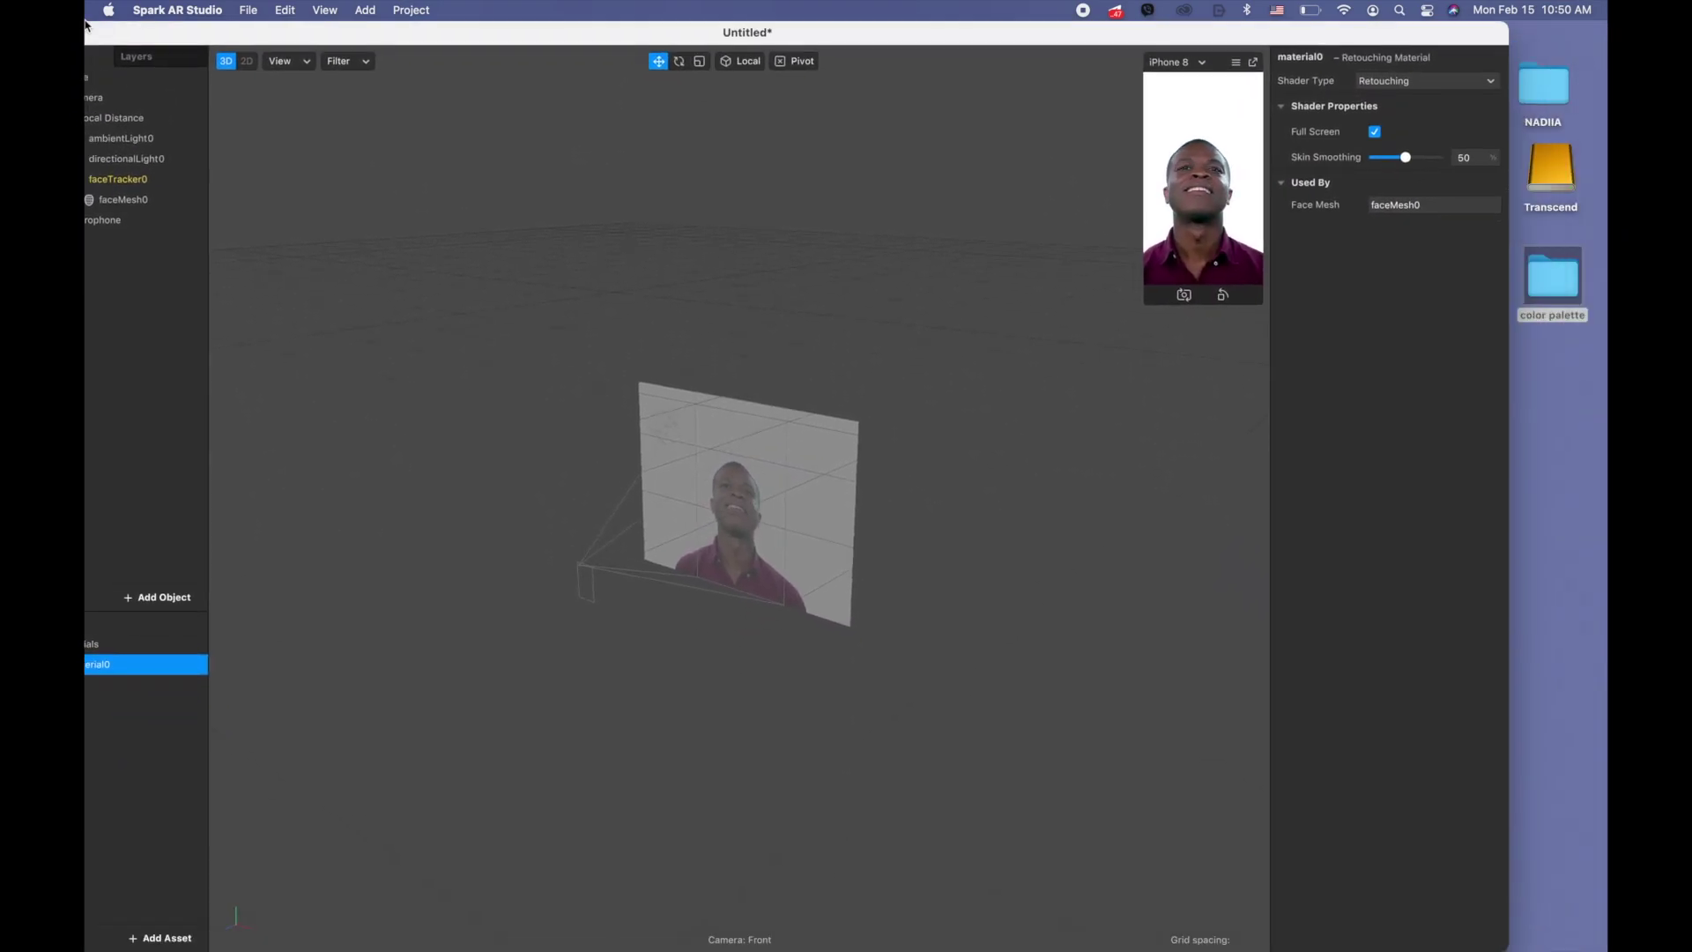
{"action": "double_click", "coordinate": [1569, 268]}
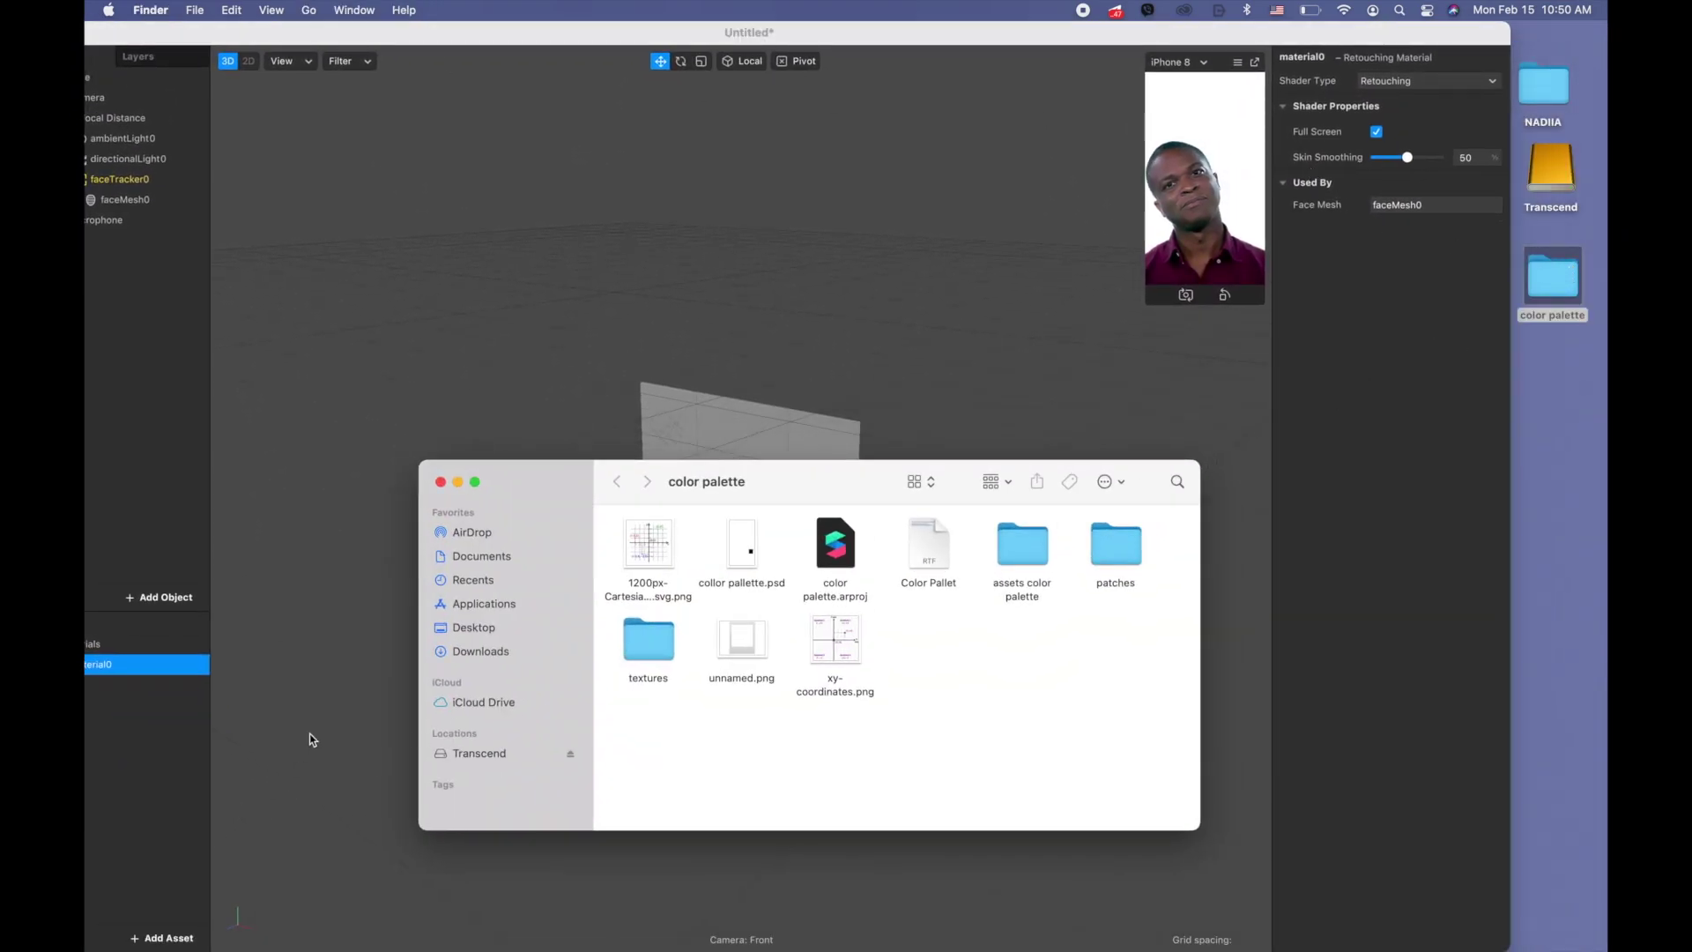
{"action": "double_click", "coordinate": [1022, 547]}
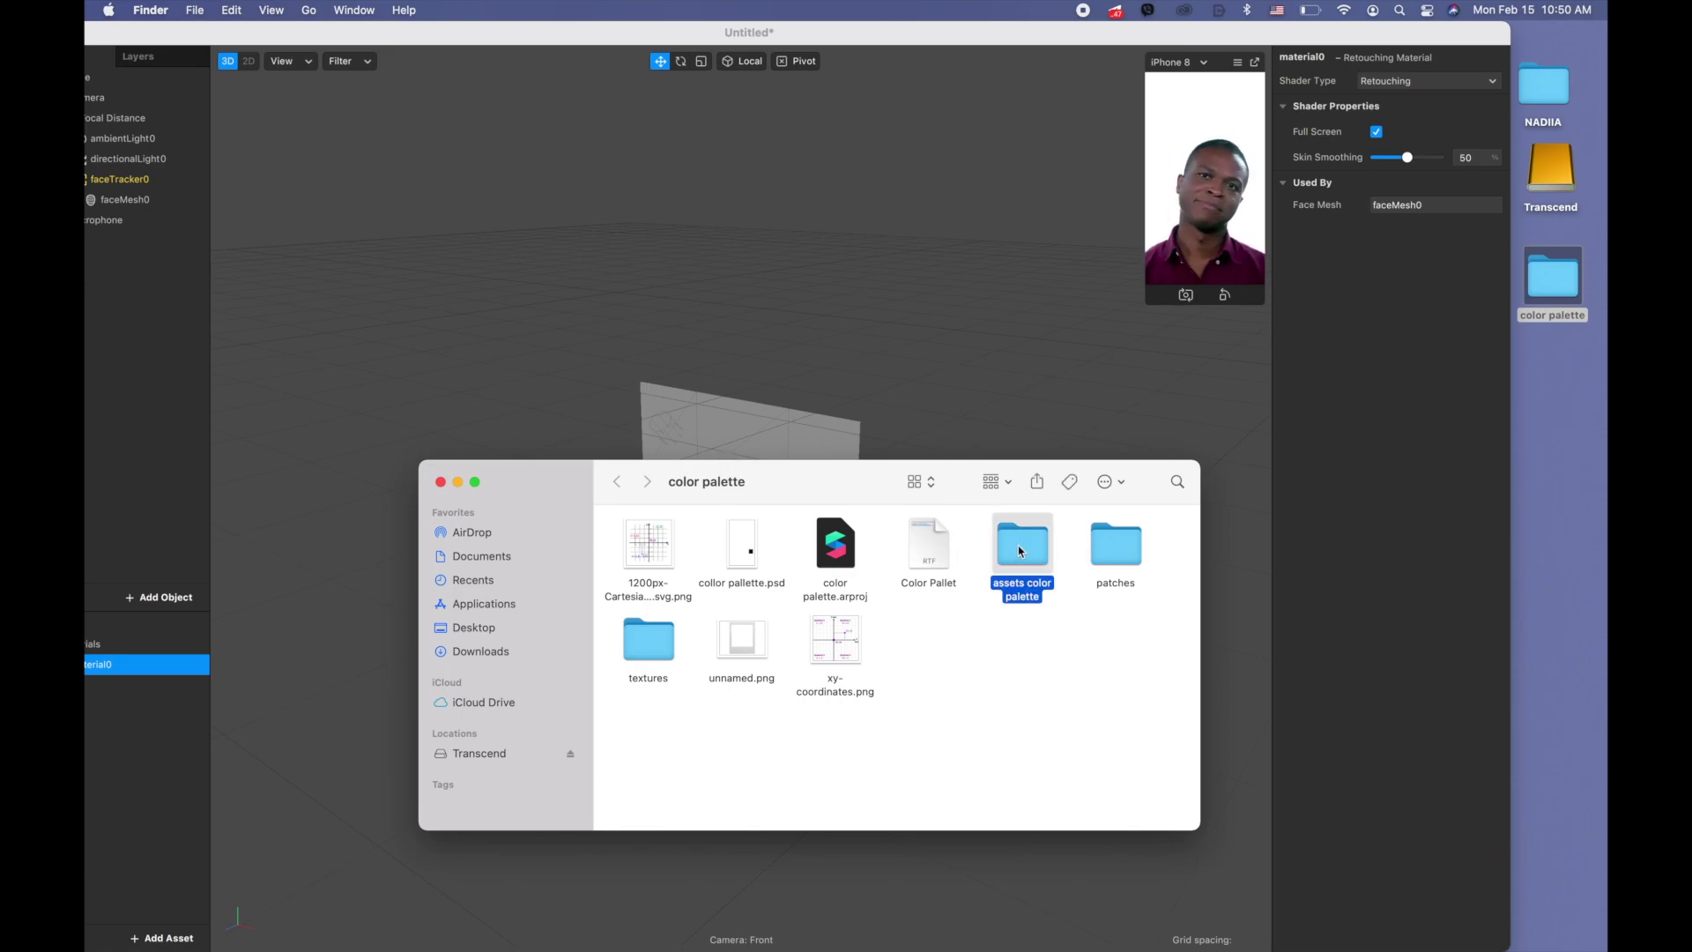
{"action": "left_click_drag", "start_coordinate": [617, 548], "coordinate": [1238, 763]}
{"action": "left_click_drag", "start_coordinate": [769, 557], "coordinate": [125, 742]}
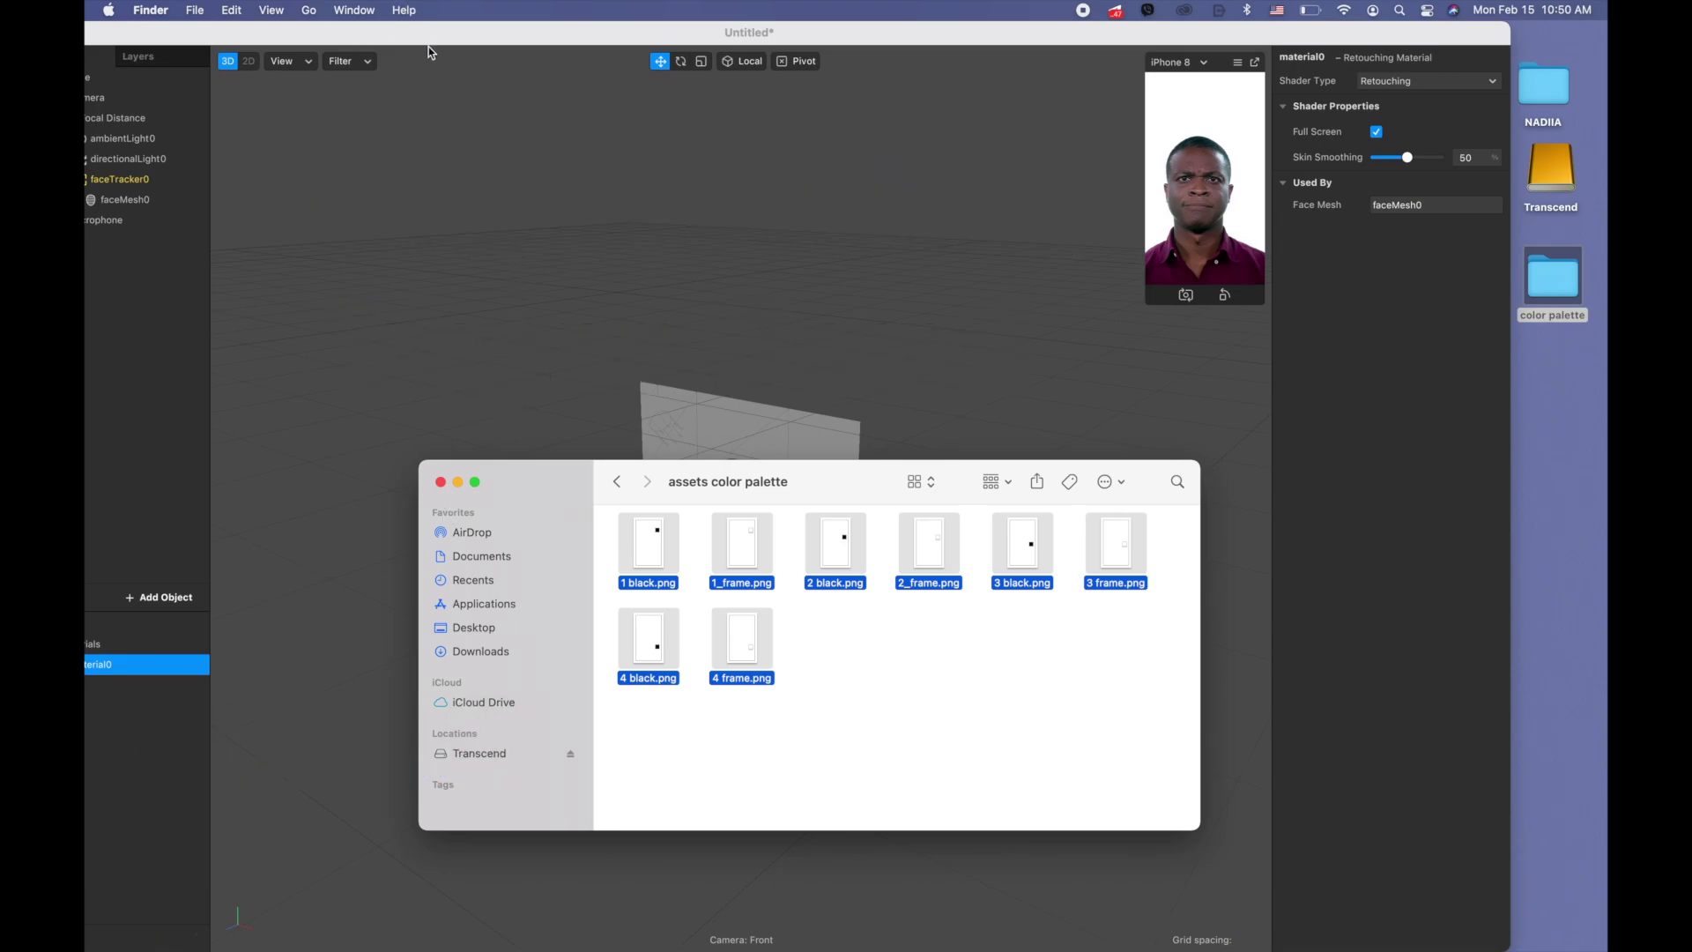
- Turn on No compression for all the imported textures together
{"action": "left_click_drag", "start_coordinate": [428, 51], "coordinate": [654, 45]}
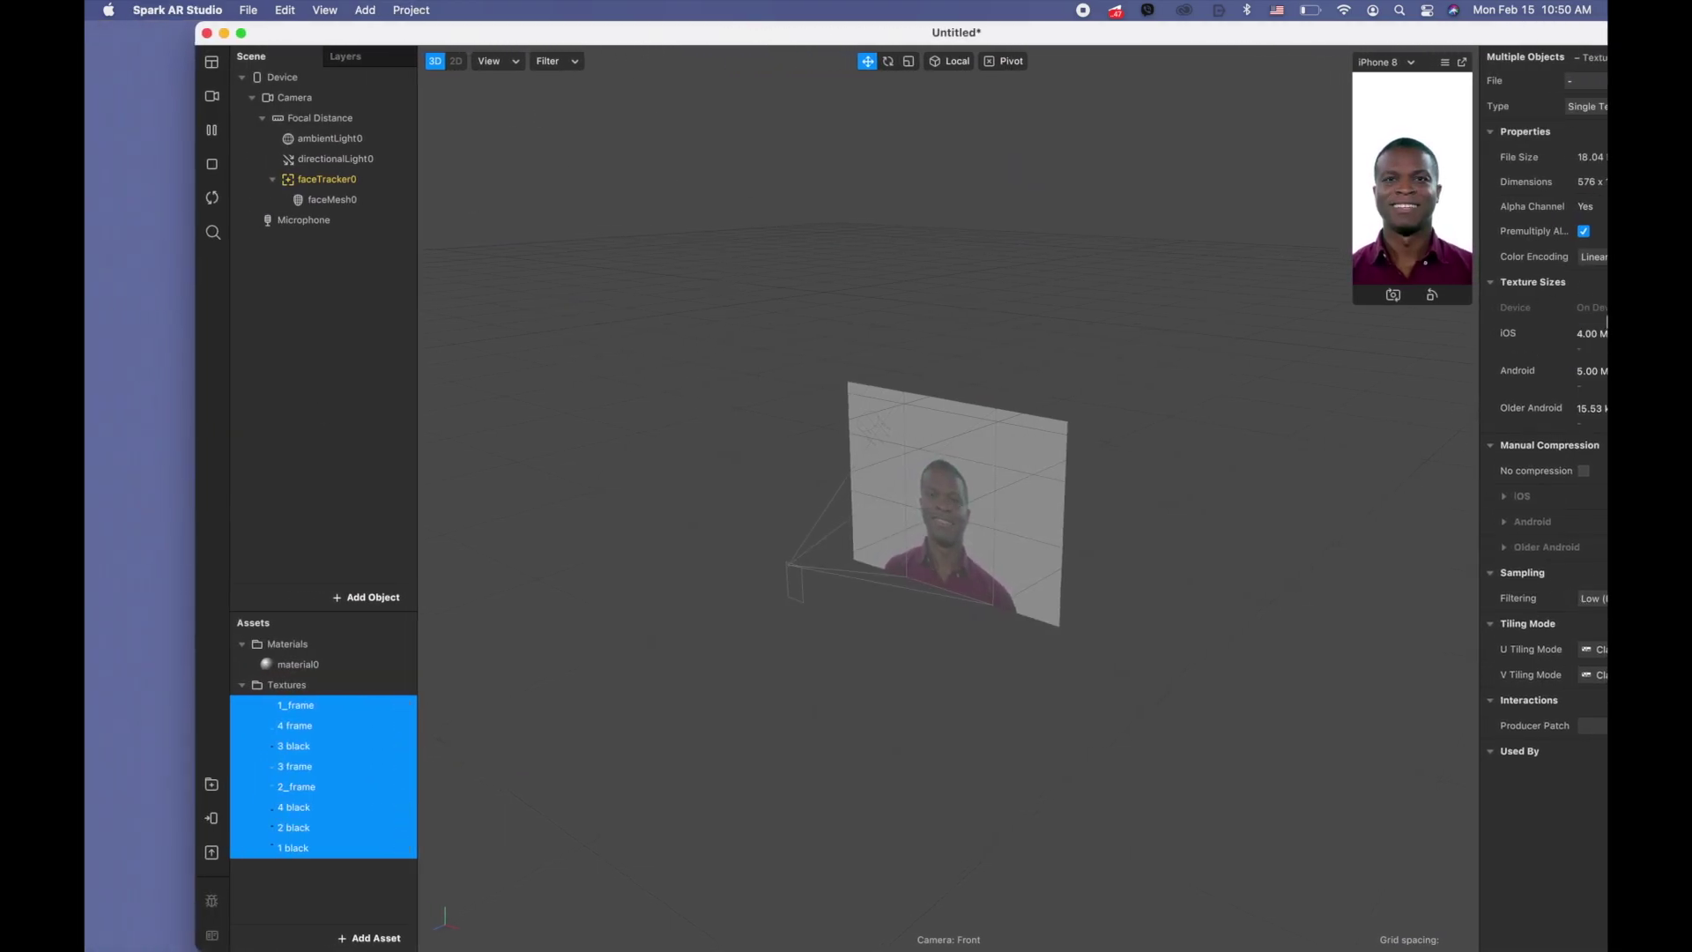
{"action": "left_click", "coordinate": [1583, 471]}
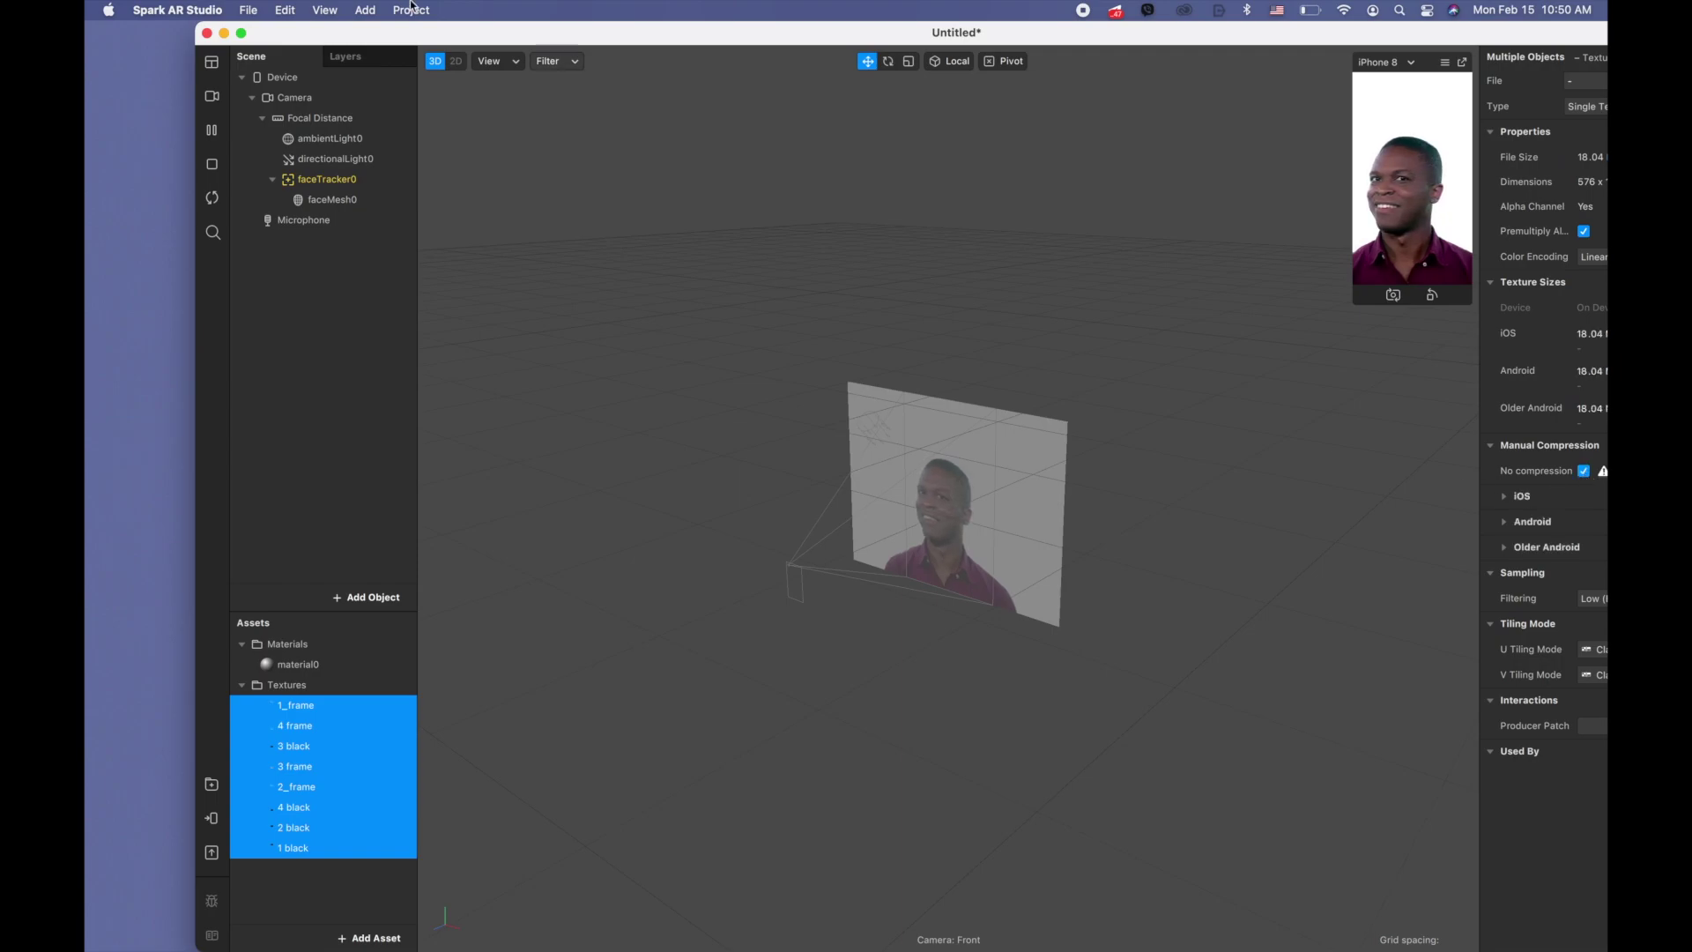
{"action": "left_click_drag", "start_coordinate": [324, 35], "coordinate": [212, 35]}
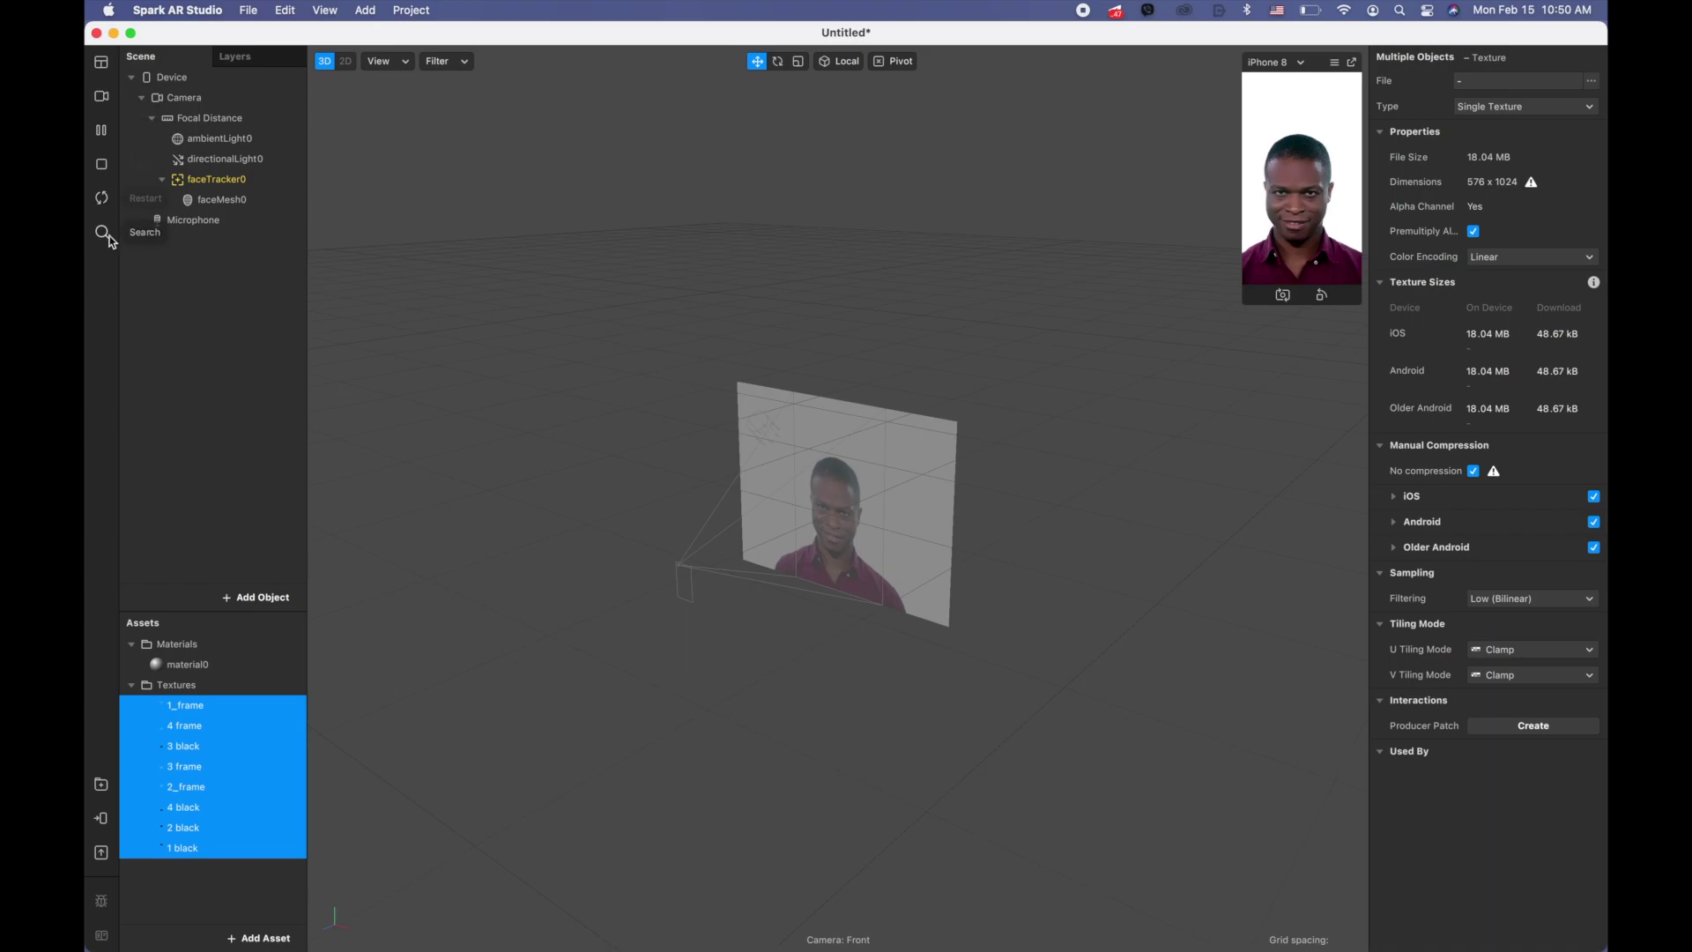
- Add a rectangle to the scene and rename it 1
{"action": "left_click", "coordinate": [283, 601]}
{"action": "type", "text": "re"}
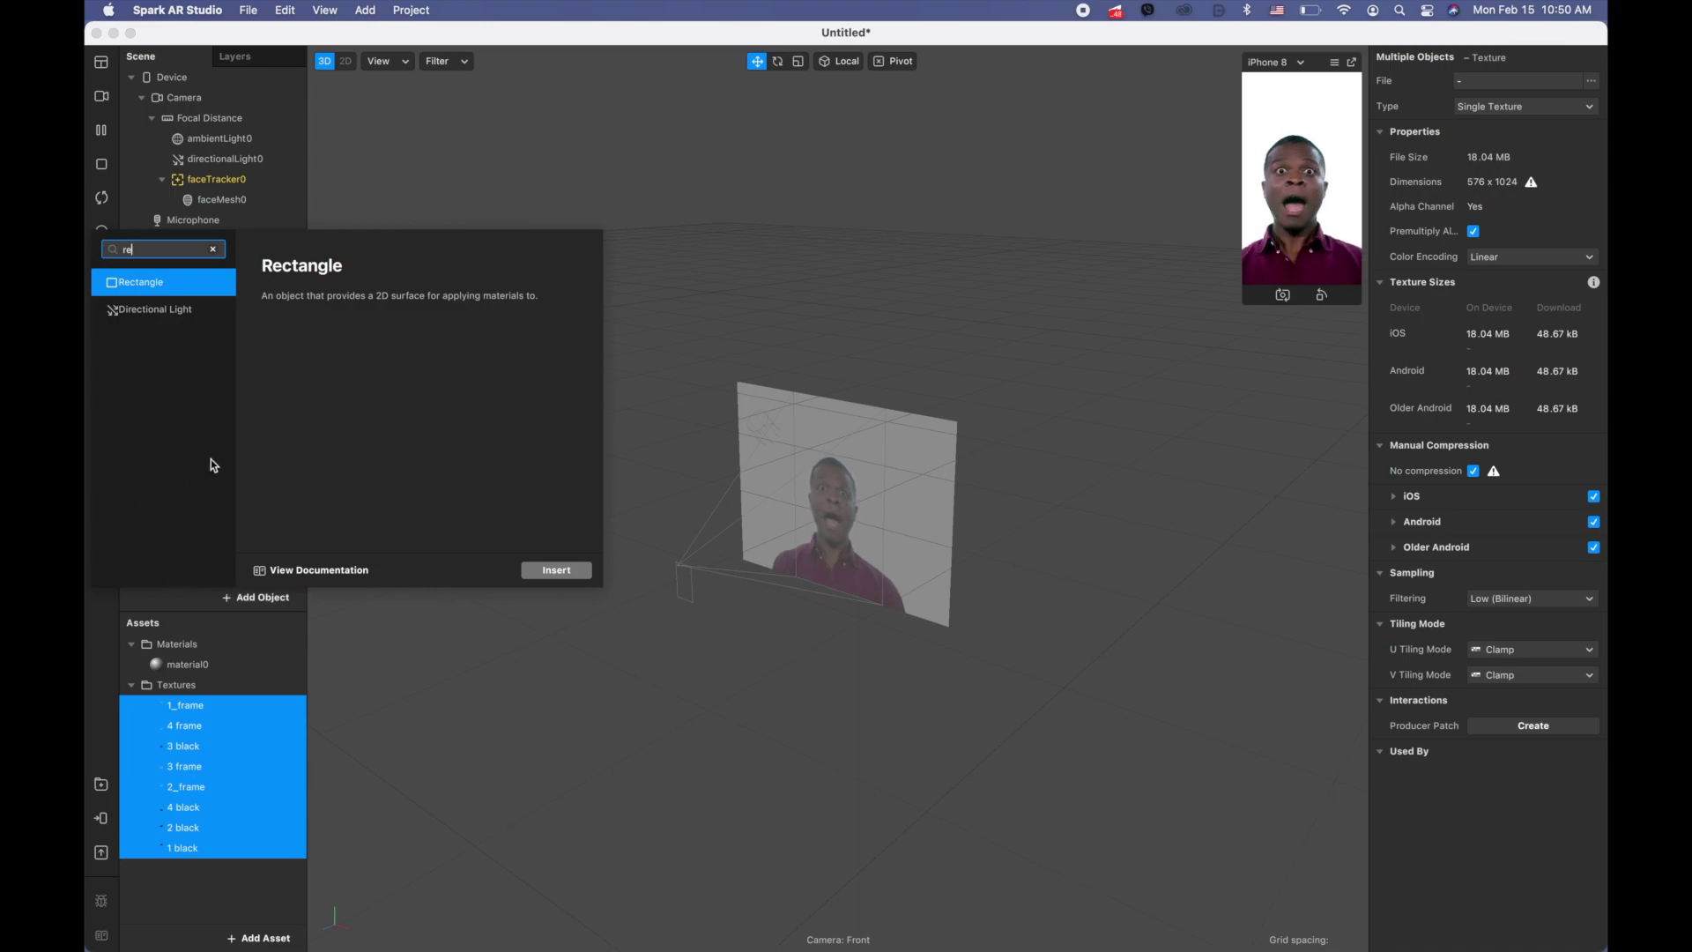
{"action": "double_click", "coordinate": [176, 282]}
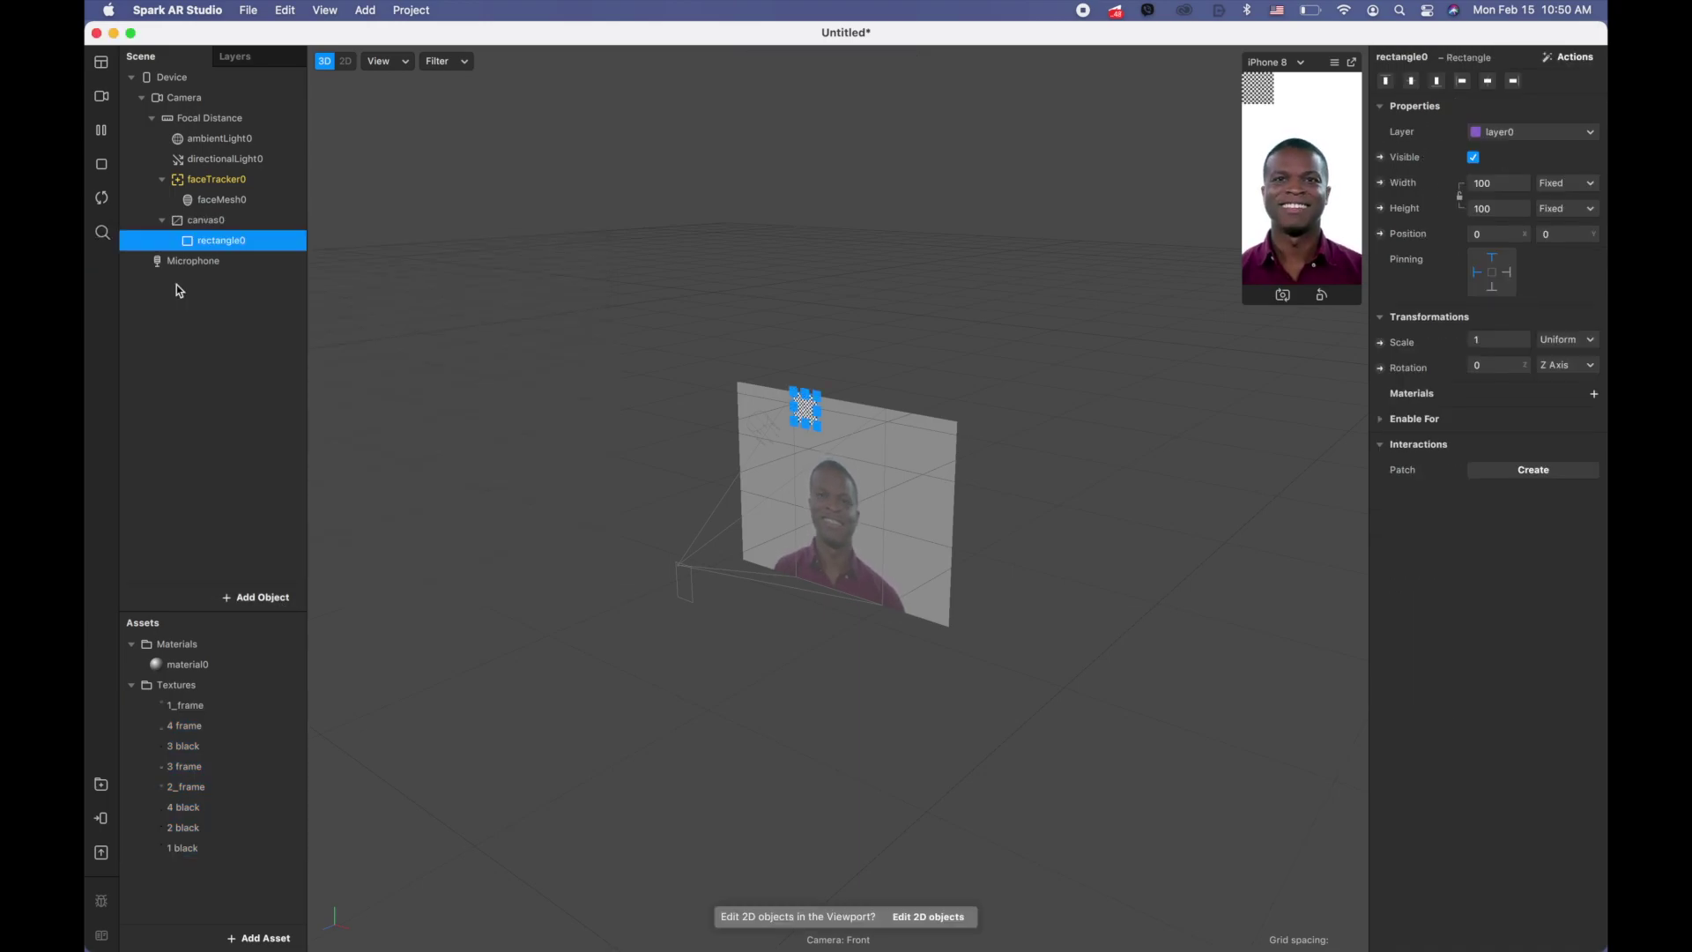
{"action": "double_click", "coordinate": [231, 240]}
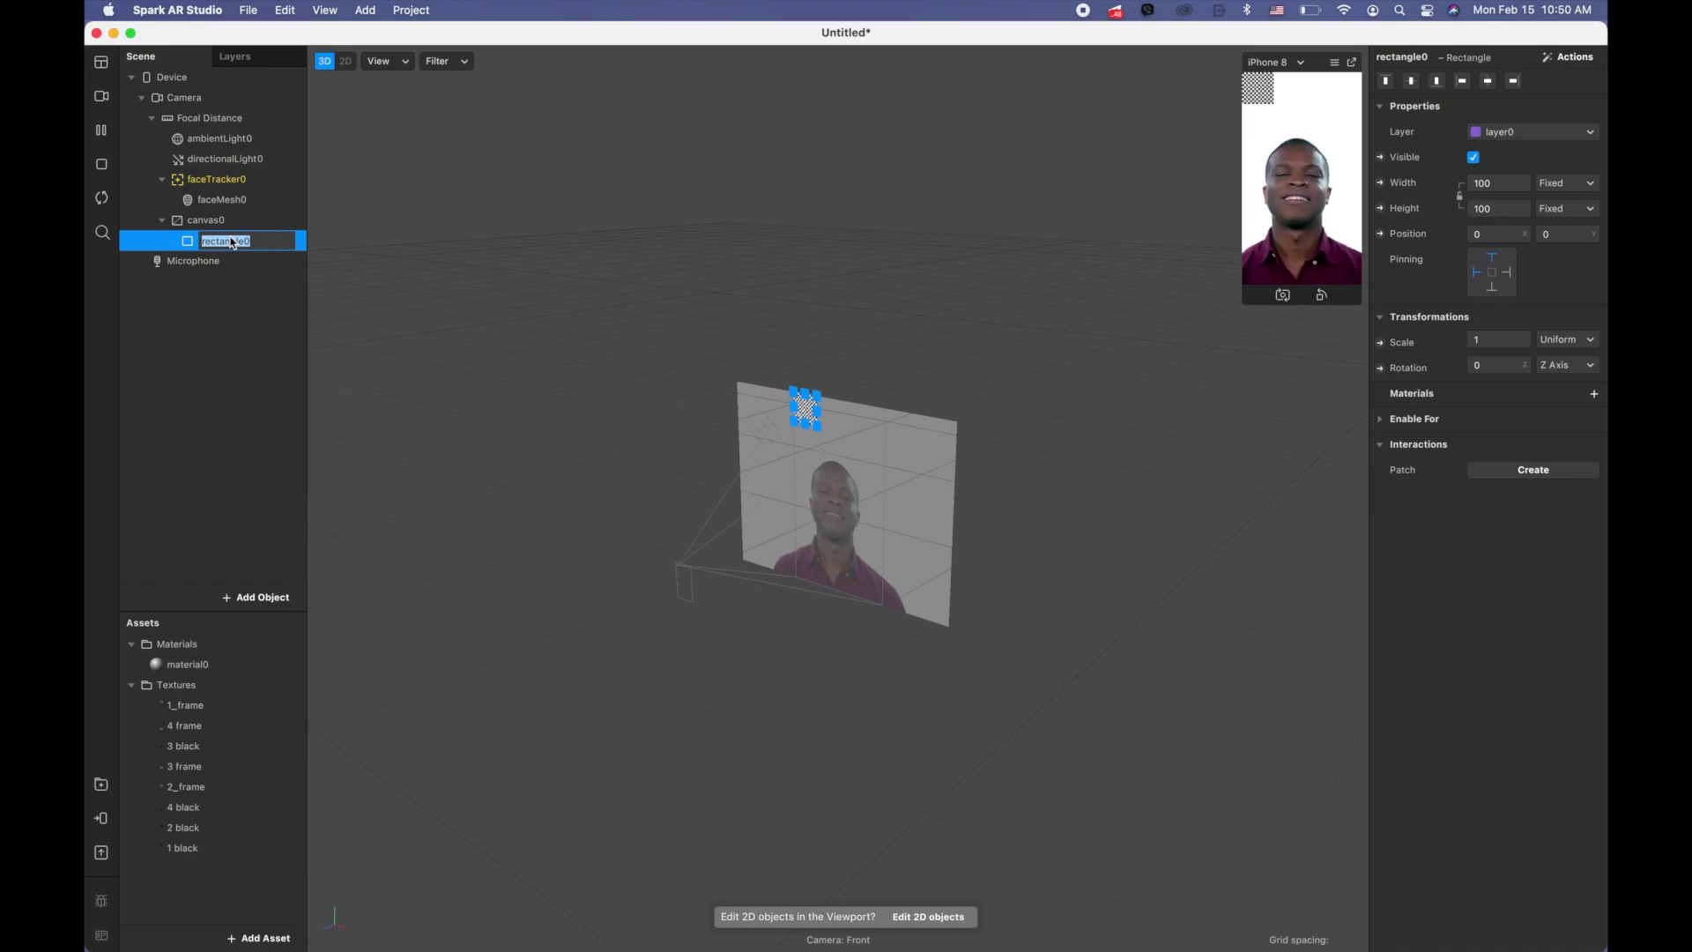
{"action": "type", "text": "1"}
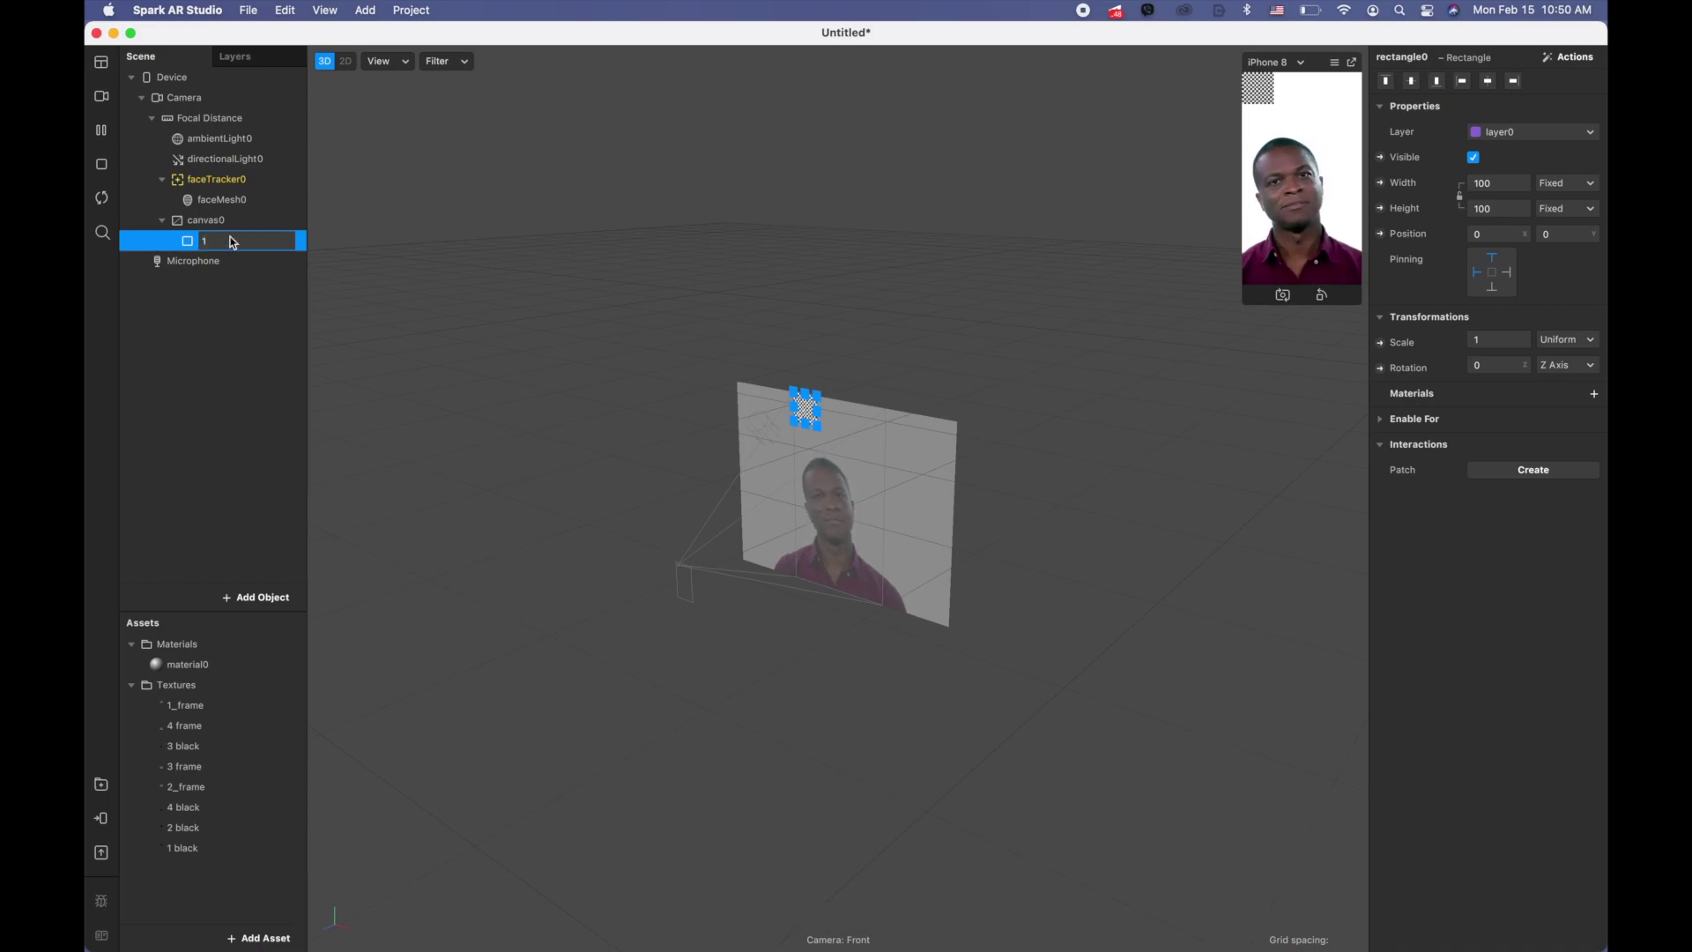
{"action": "left_click", "coordinate": [245, 364]}
- Make rectangle 1 fill the canvas width and height, and give it a new material
{"action": "left_click", "coordinate": [222, 247]}
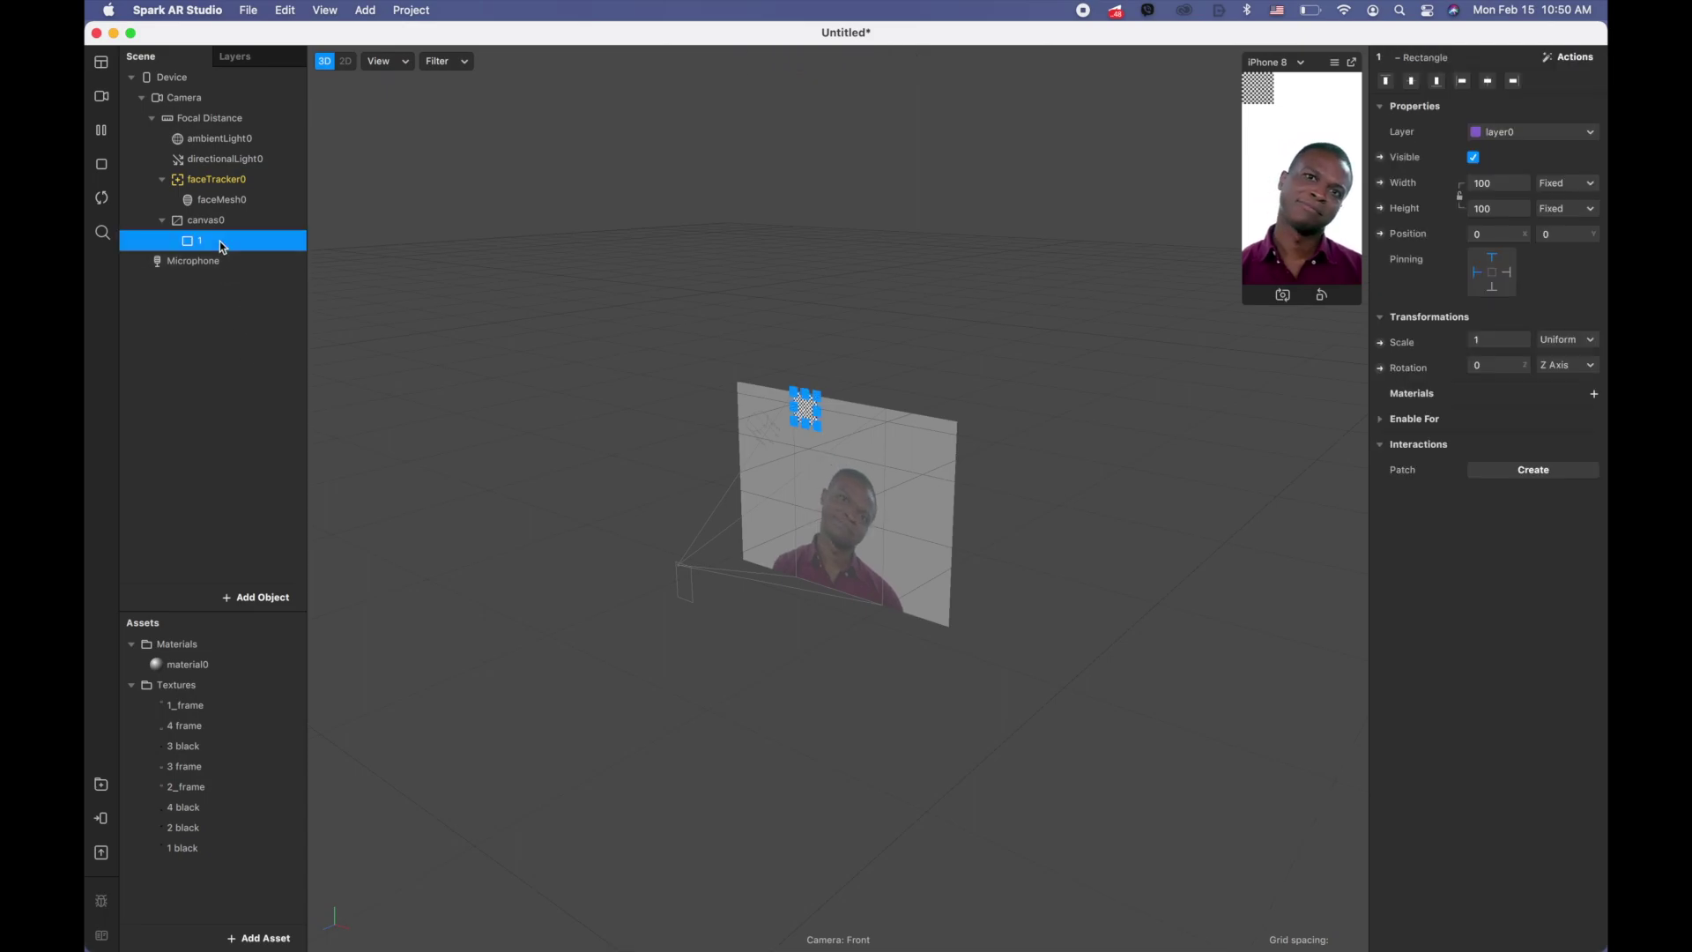
{"action": "left_click", "coordinate": [1490, 183]}
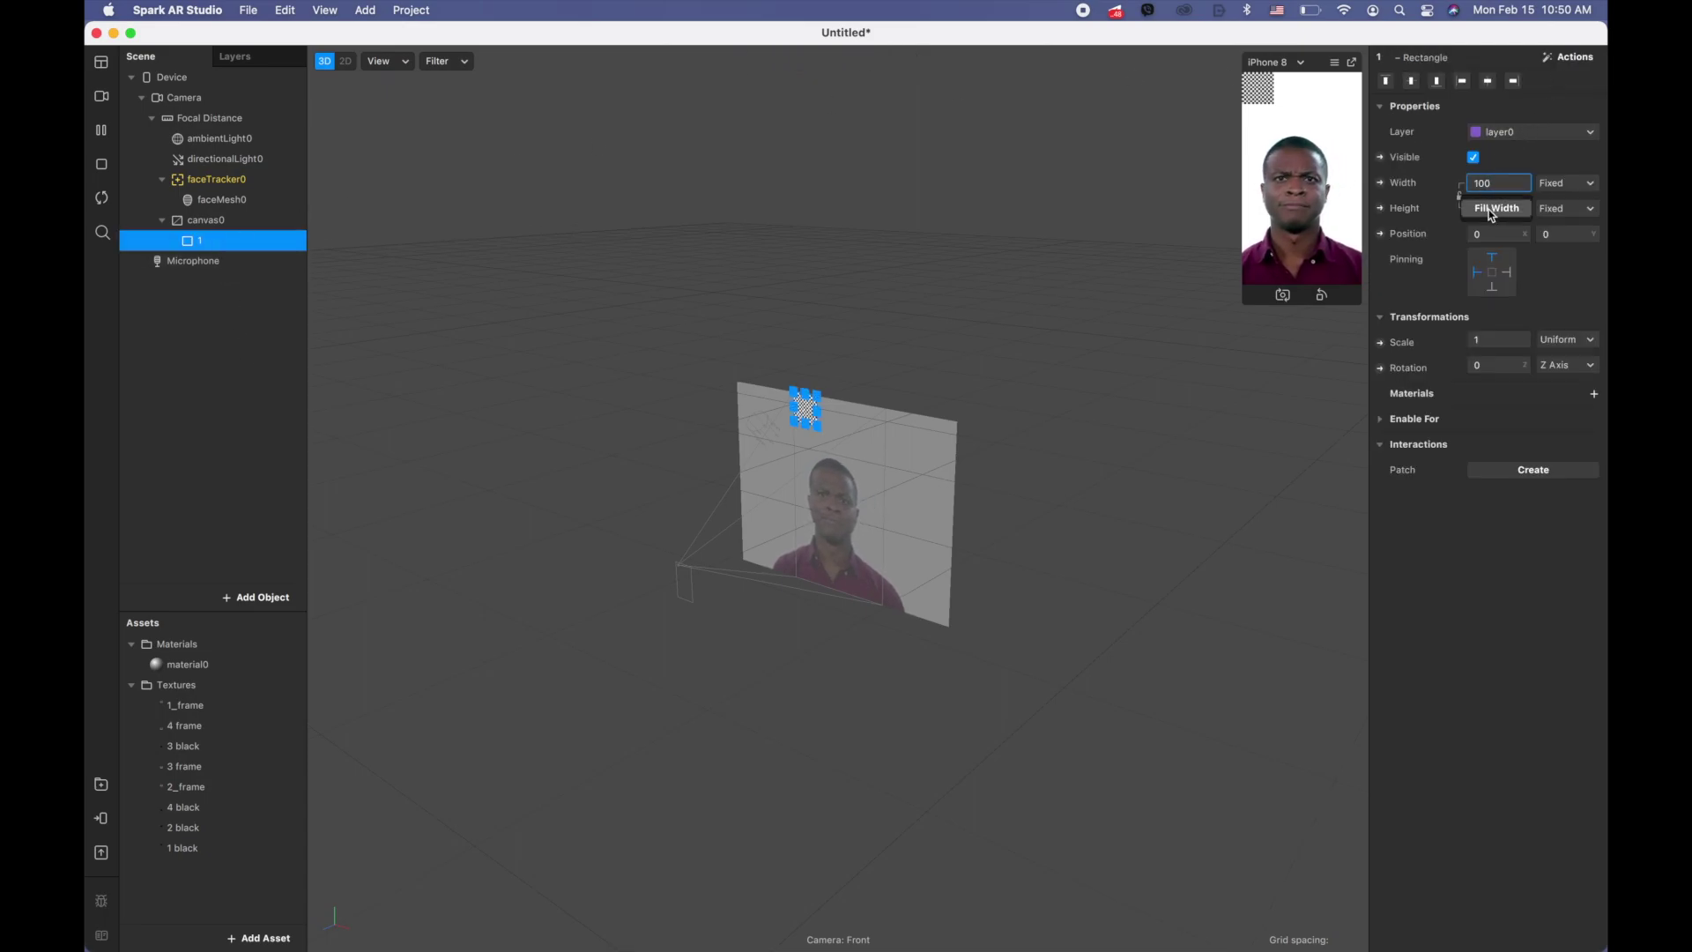
{"action": "left_click", "coordinate": [1492, 209]}
{"action": "left_click", "coordinate": [1496, 234]}
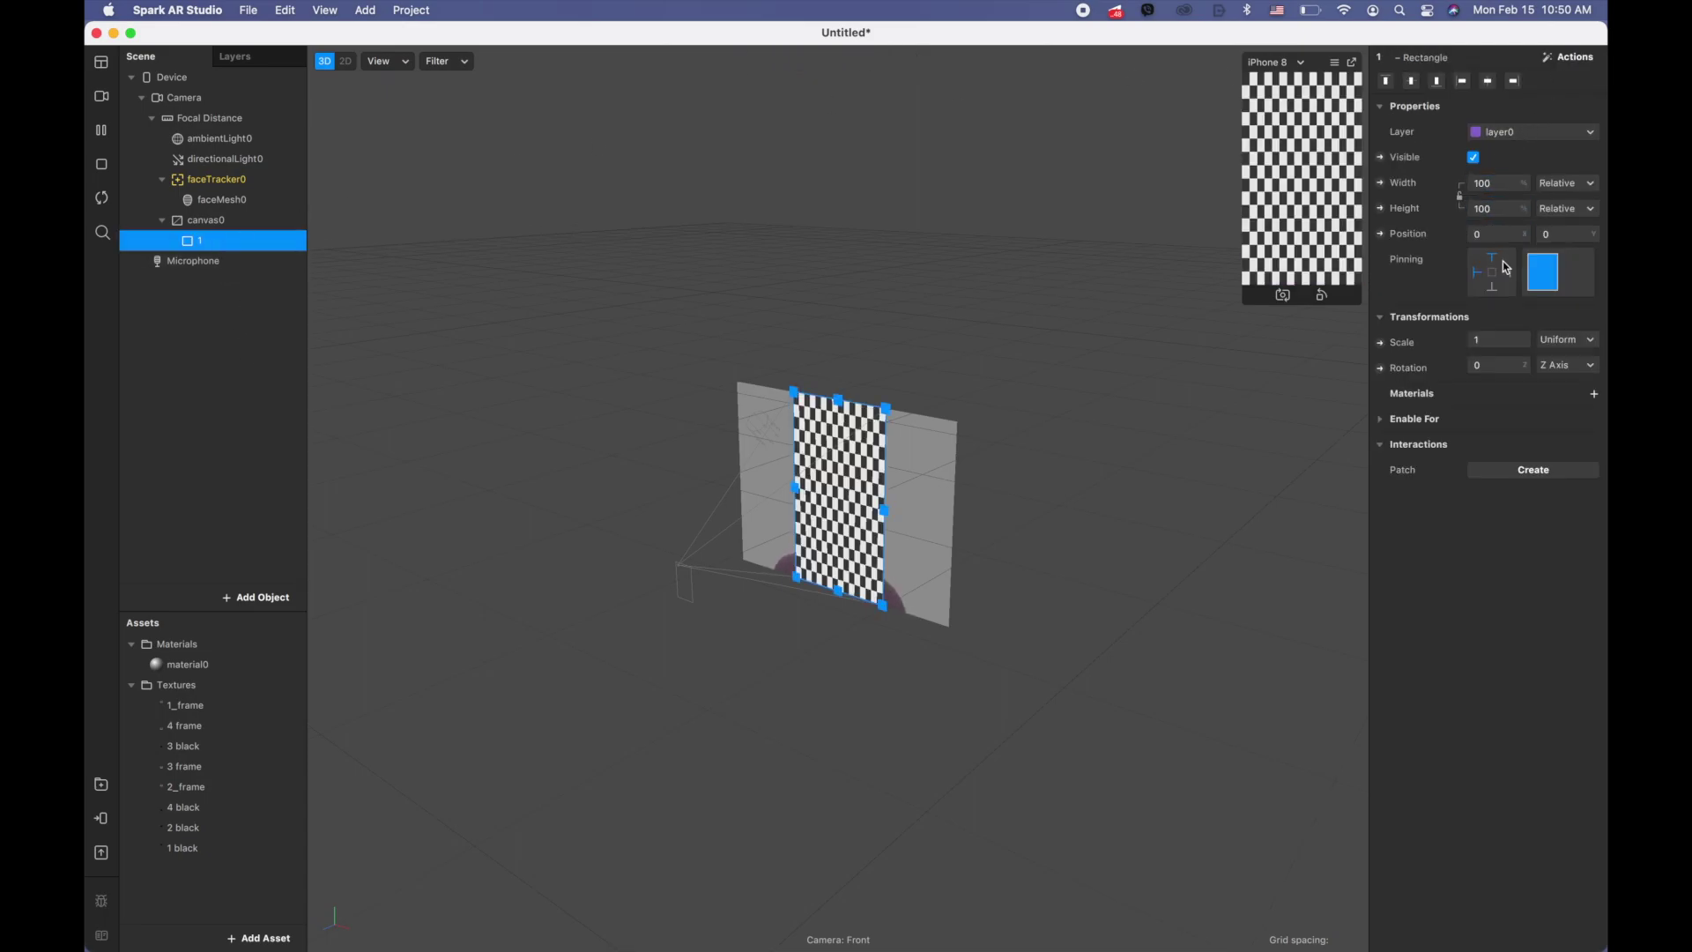
{"action": "left_click", "coordinate": [1594, 396]}
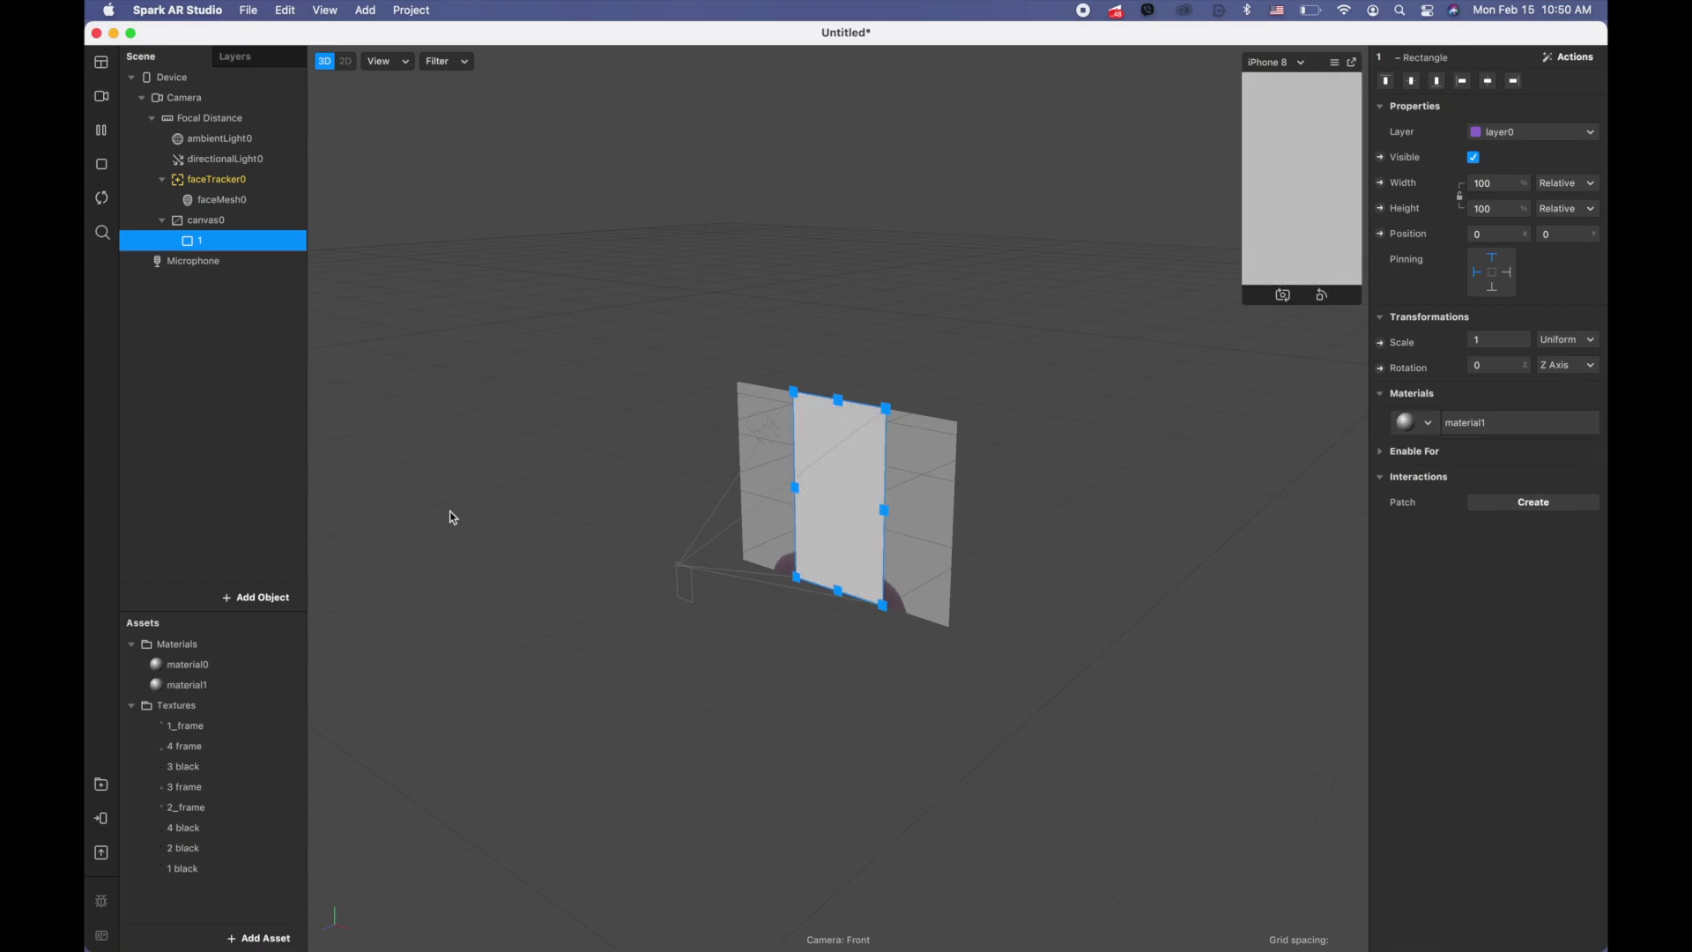
- Rename the face mesh's retouching material as retouch and the rectangle's material as 1
{"action": "double_click", "coordinate": [210, 665]}
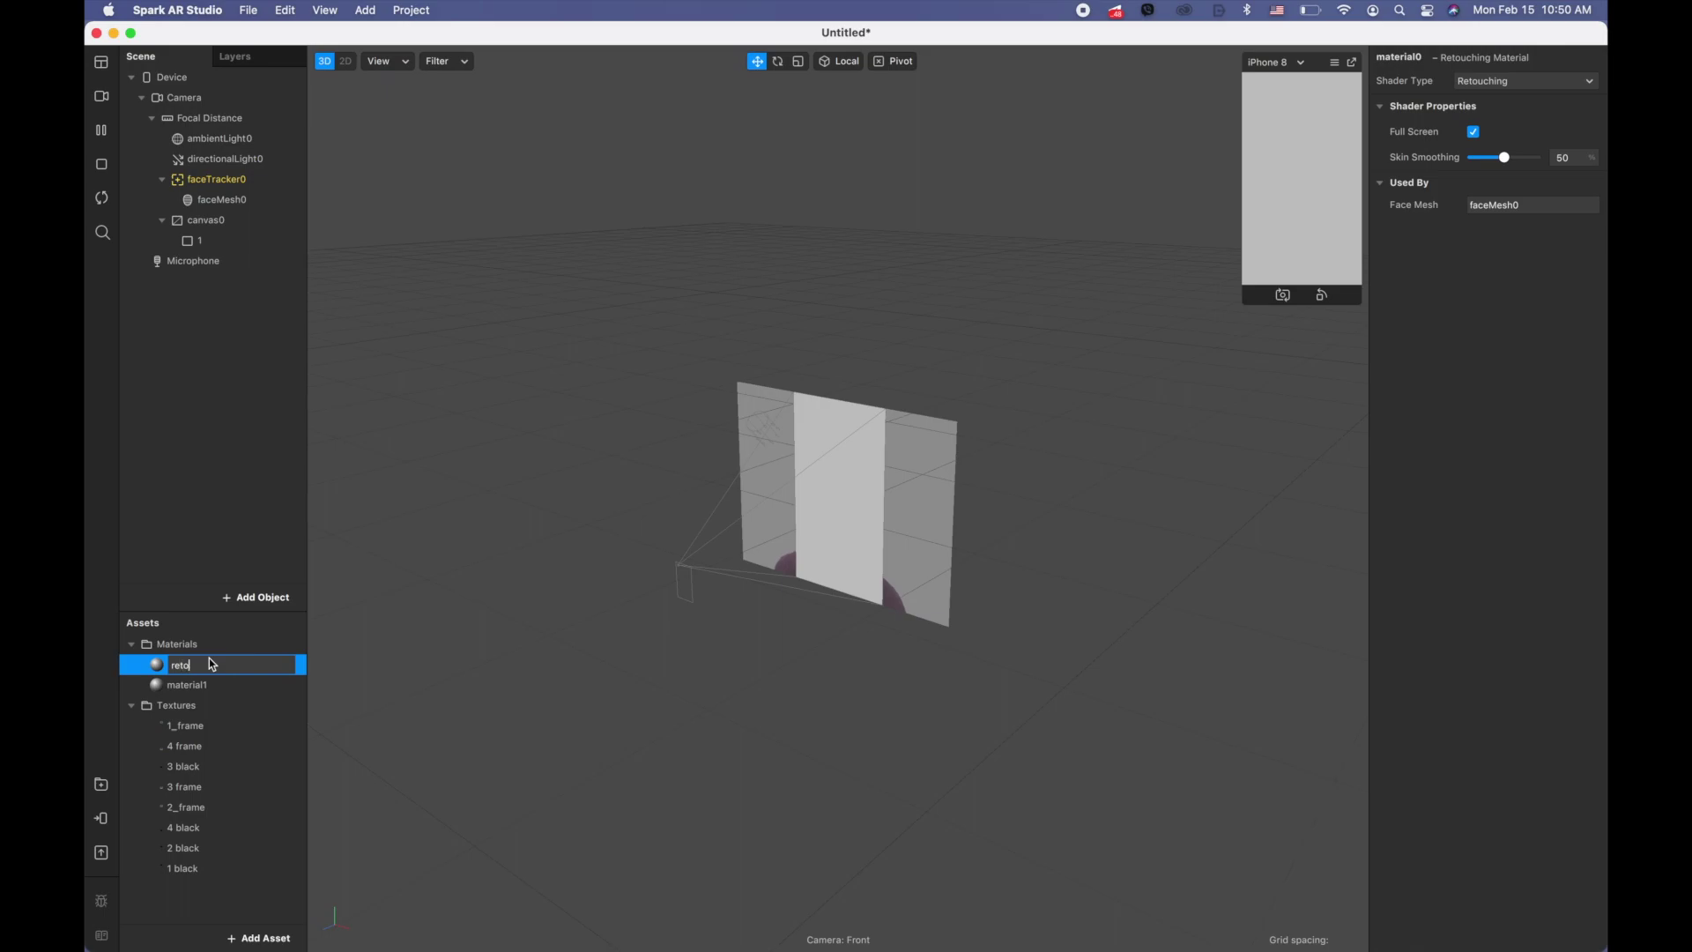
{"action": "type", "text": "retouch"}
{"action": "double_click", "coordinate": [211, 686]}
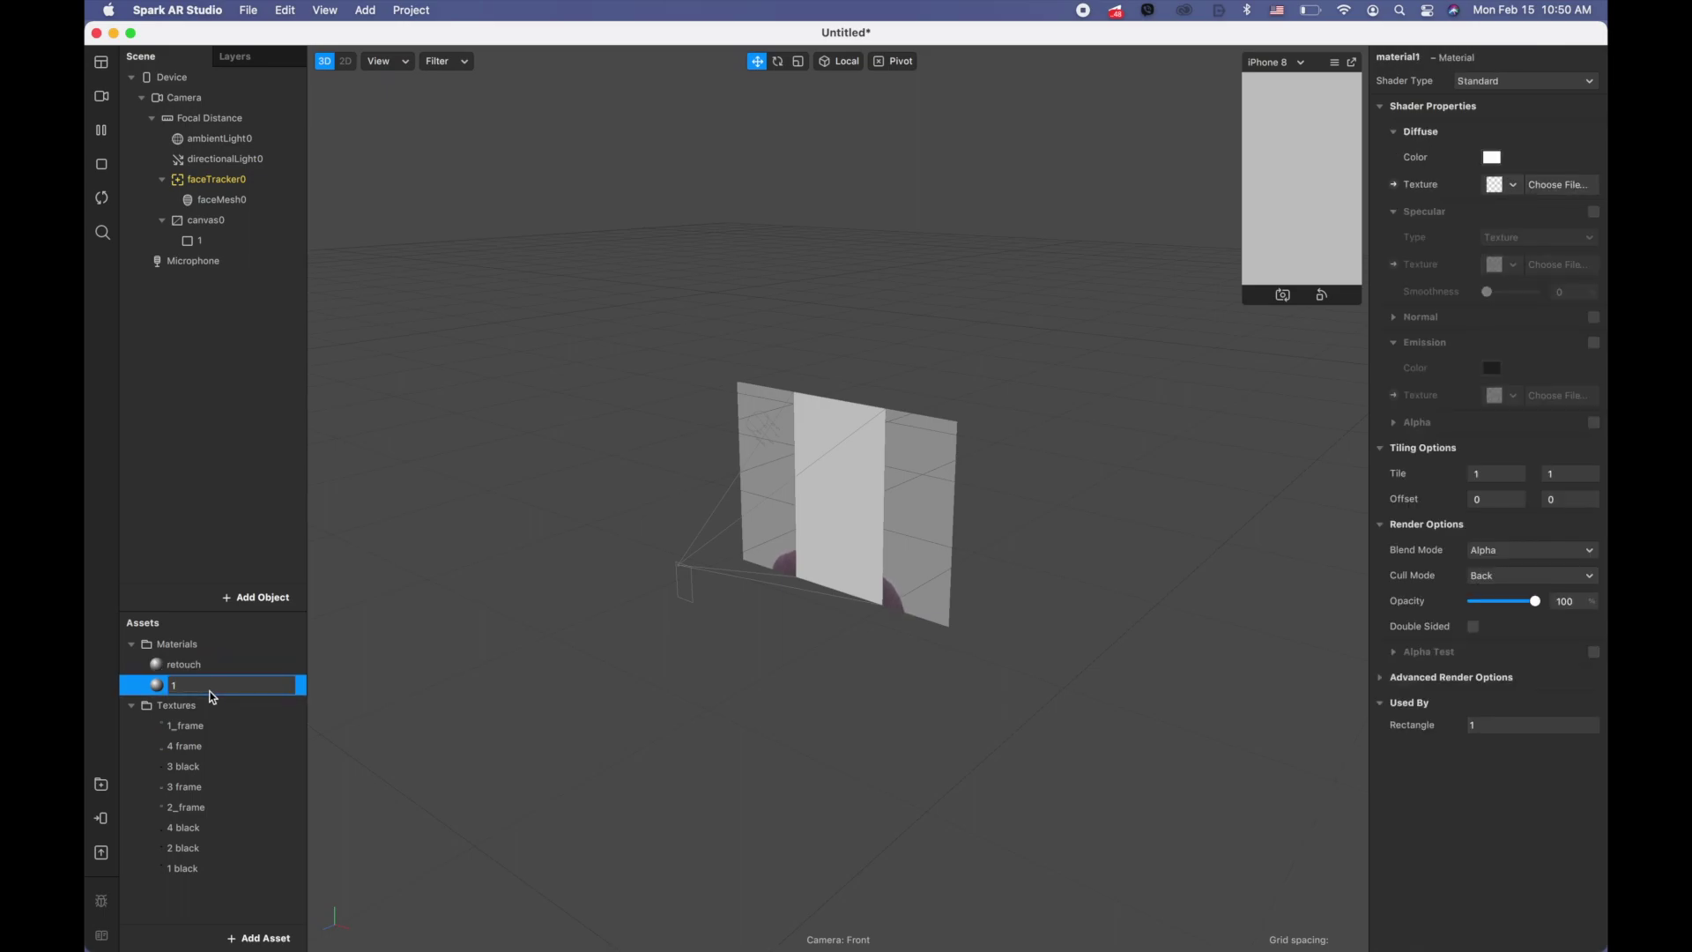
{"action": "left_click", "coordinate": [234, 746]}
- Set the shader type of material 1 to Flat
{"action": "left_click", "coordinate": [204, 686]}
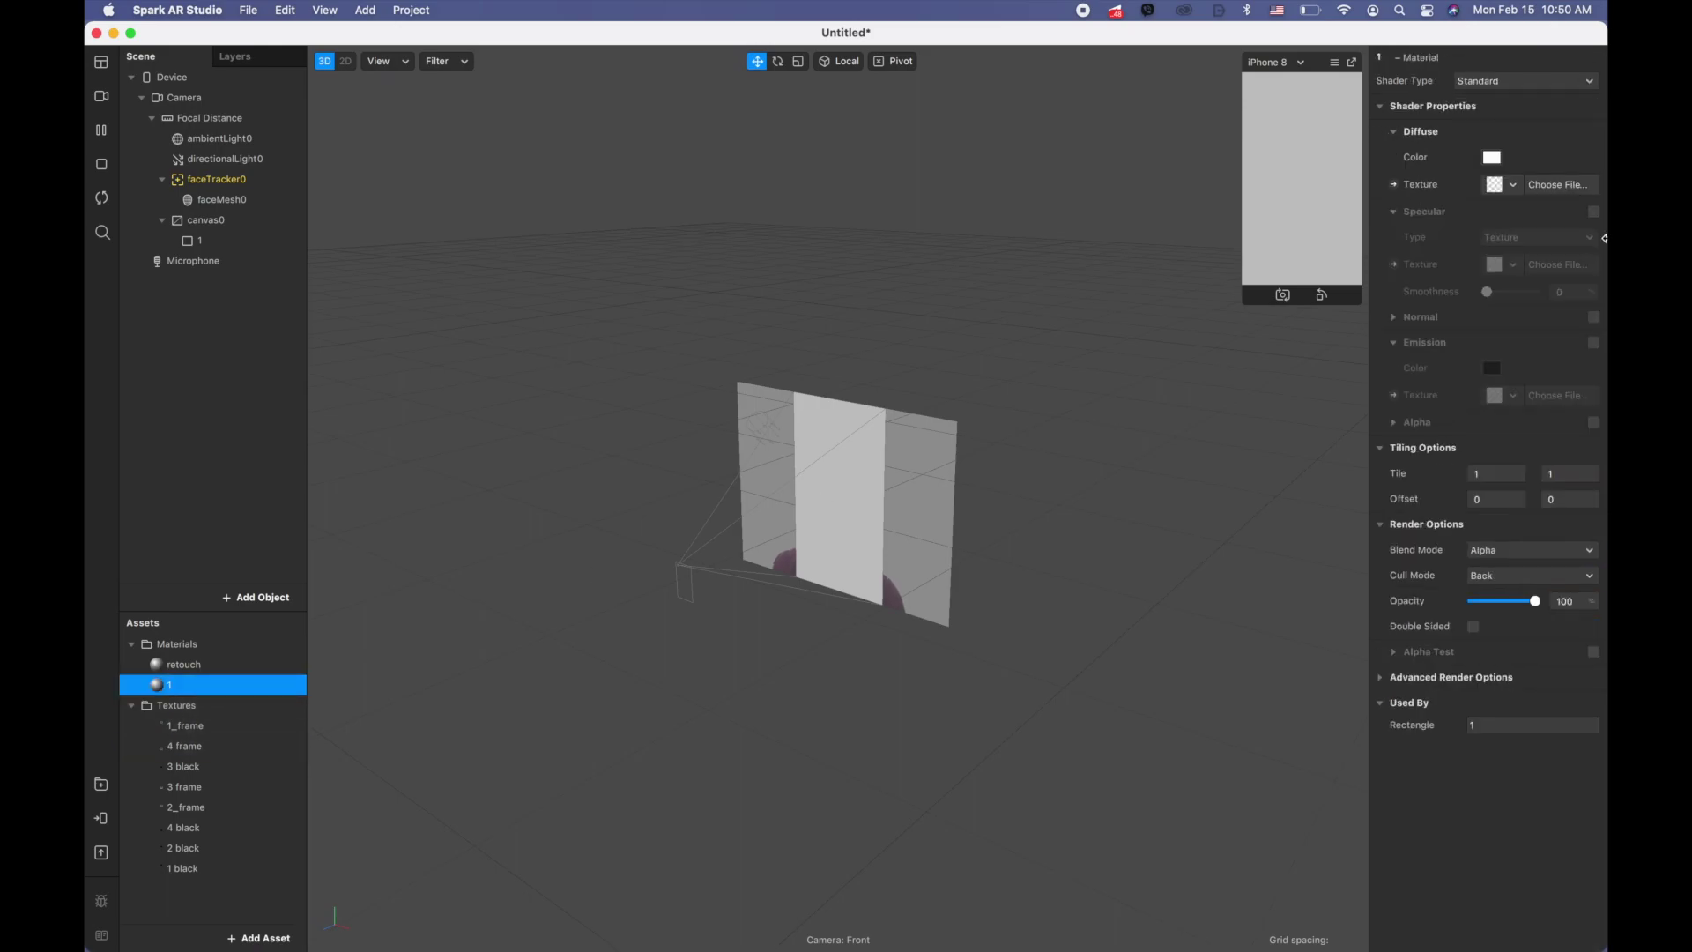
{"action": "left_click", "coordinate": [1491, 81]}
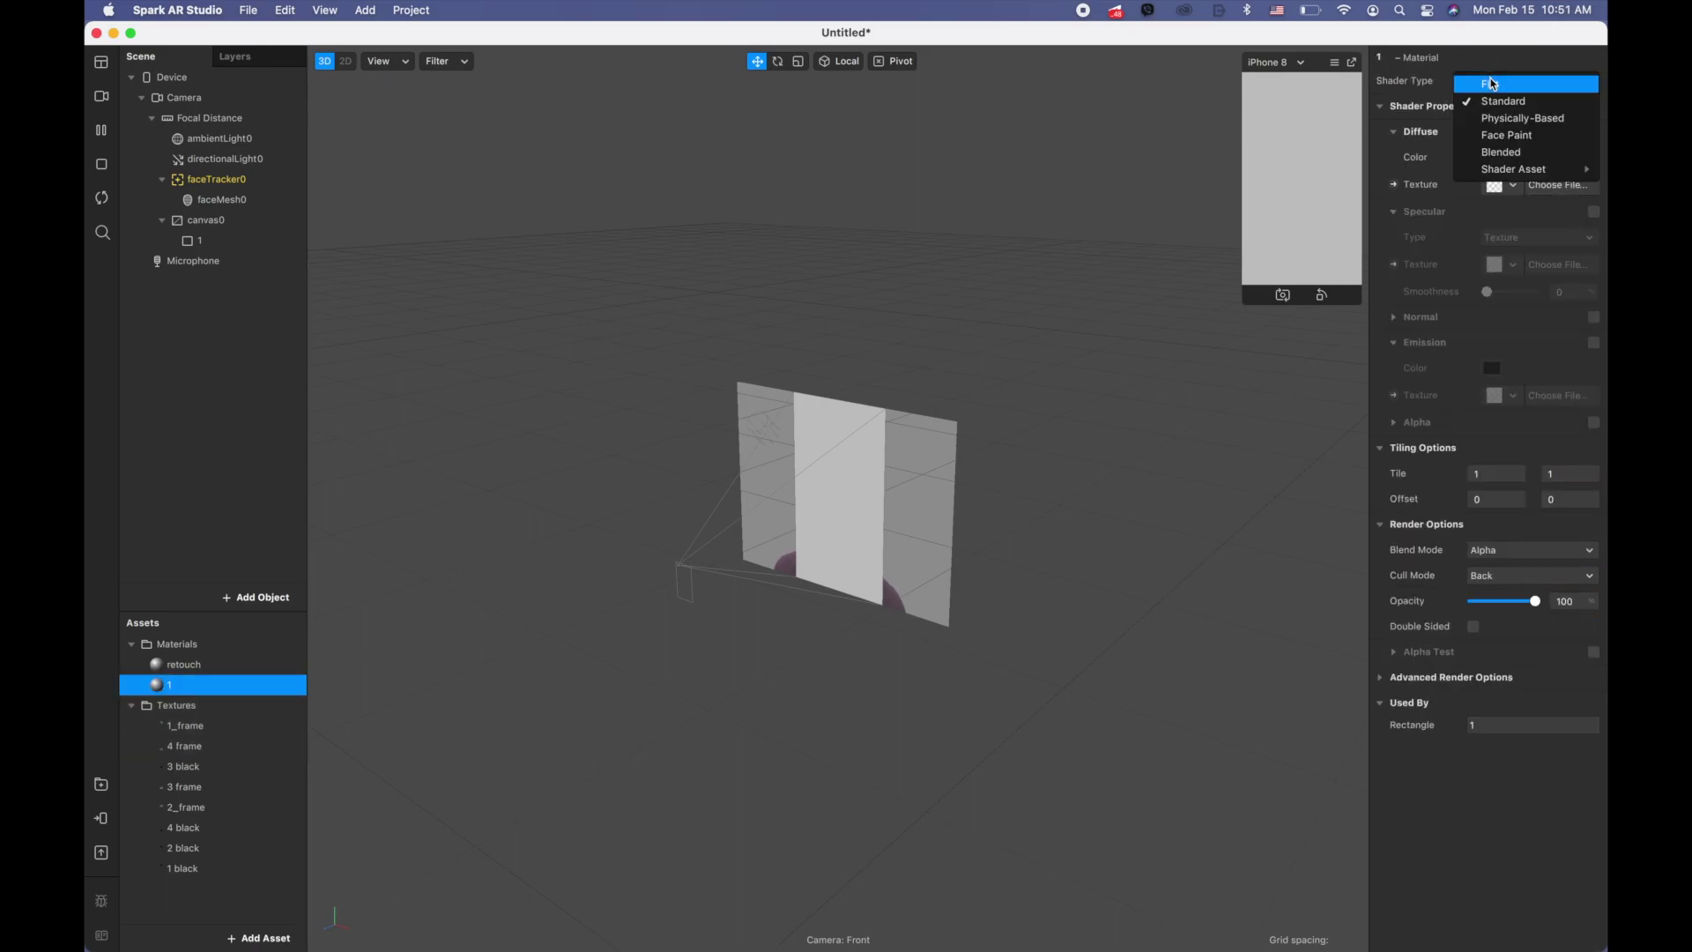
{"action": "left_click", "coordinate": [1491, 84]}
- Duplicate rectangle 1 three times within its canvas so there are four rectangles with their own materials
{"action": "left_click", "coordinate": [202, 242]}
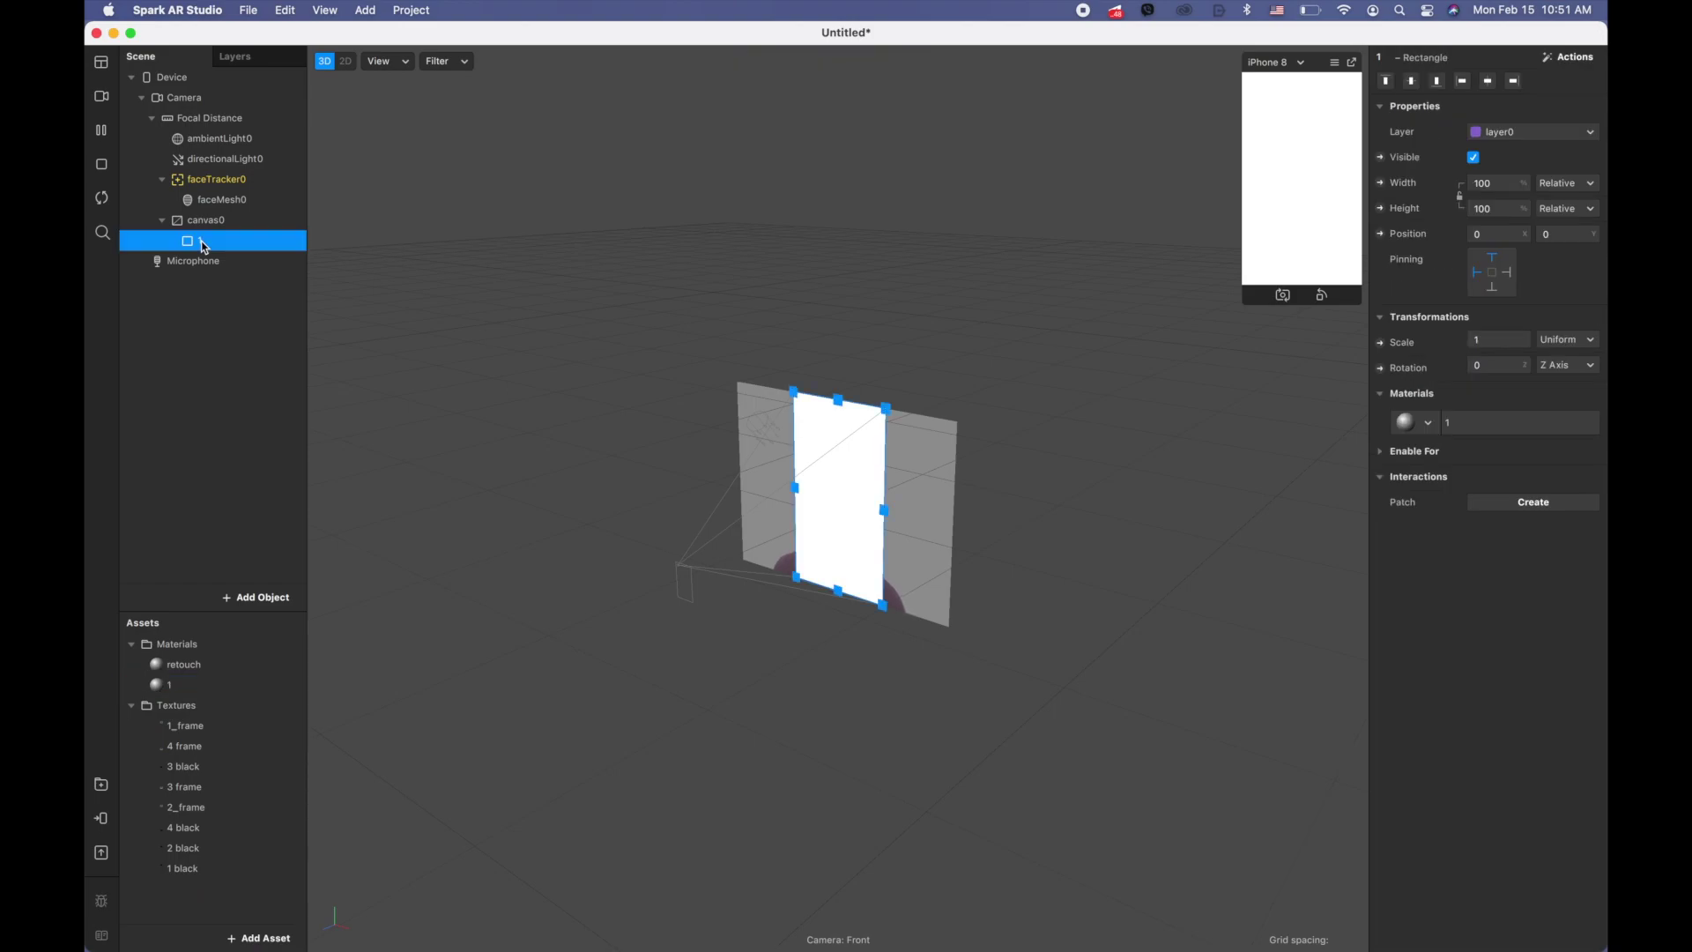
{"action": "key", "text": "super+d"}
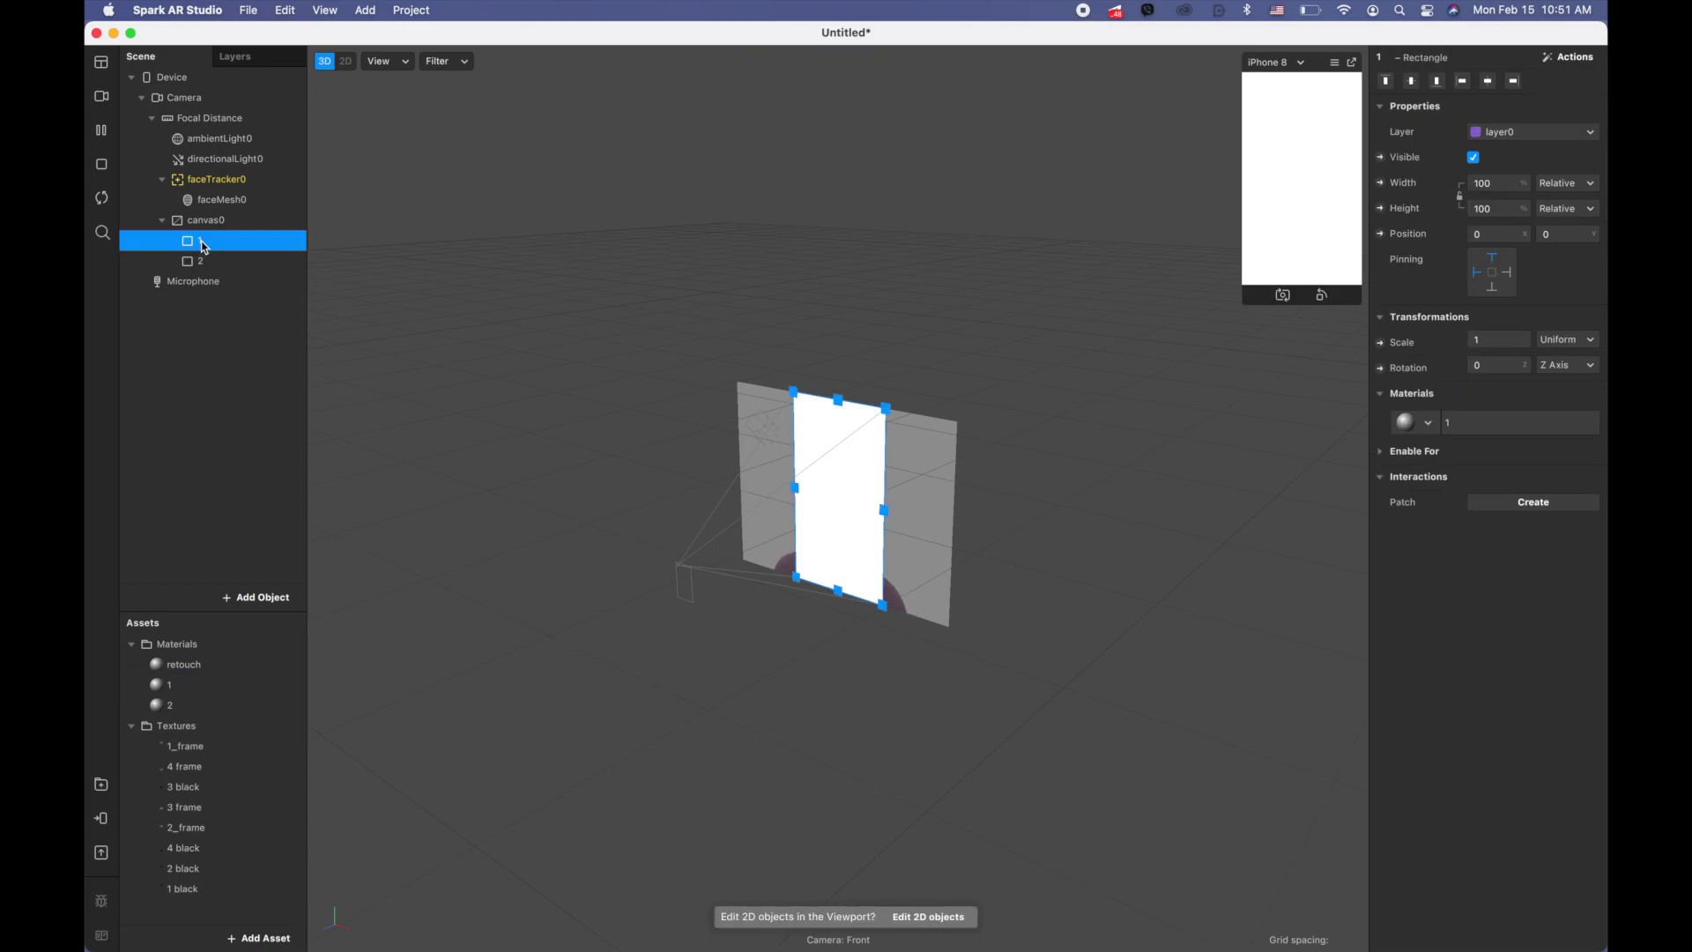
{"action": "key", "text": "super+d"}
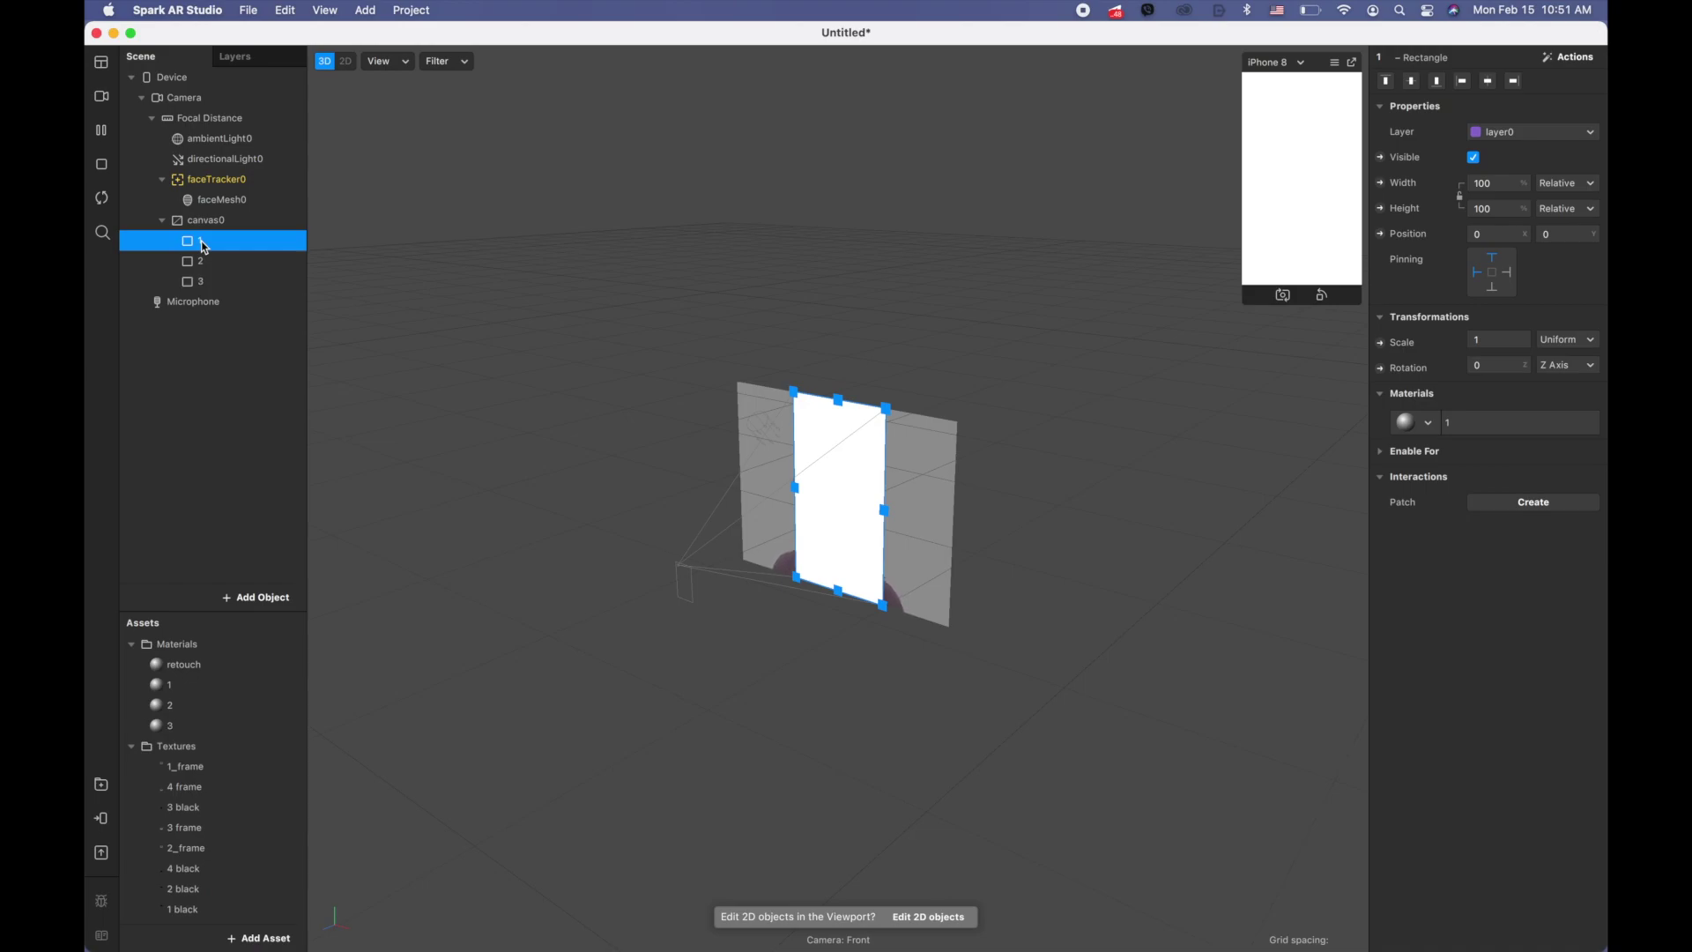
{"action": "key", "text": "super+d"}
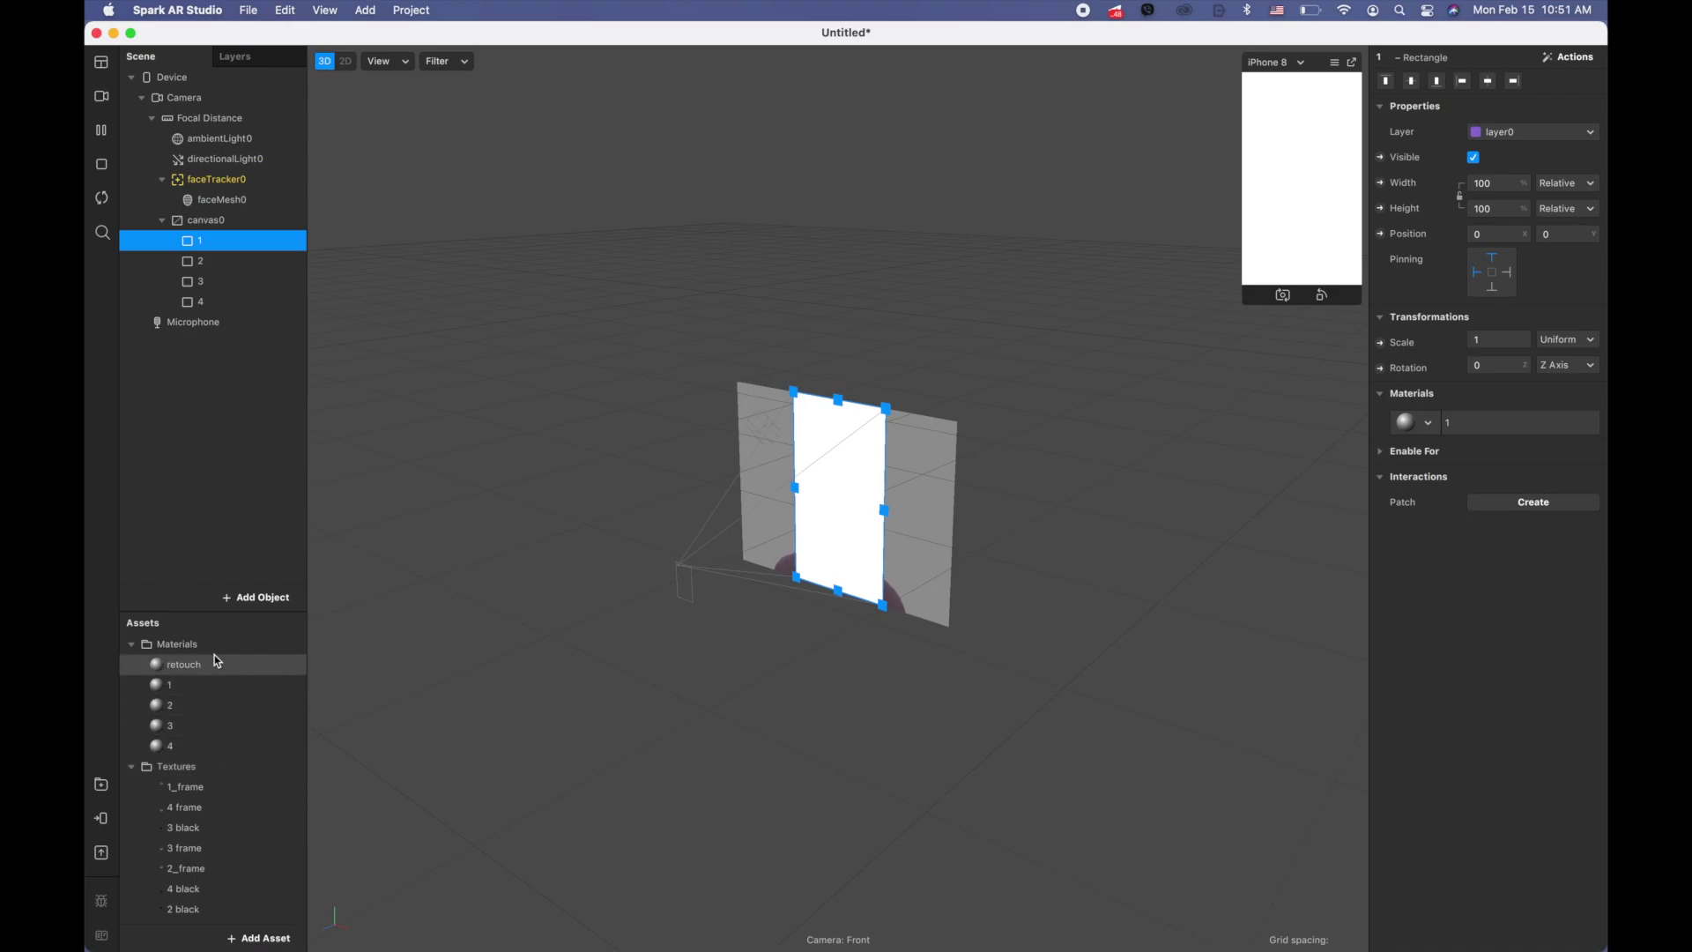
{"action": "double_click", "coordinate": [204, 688]}
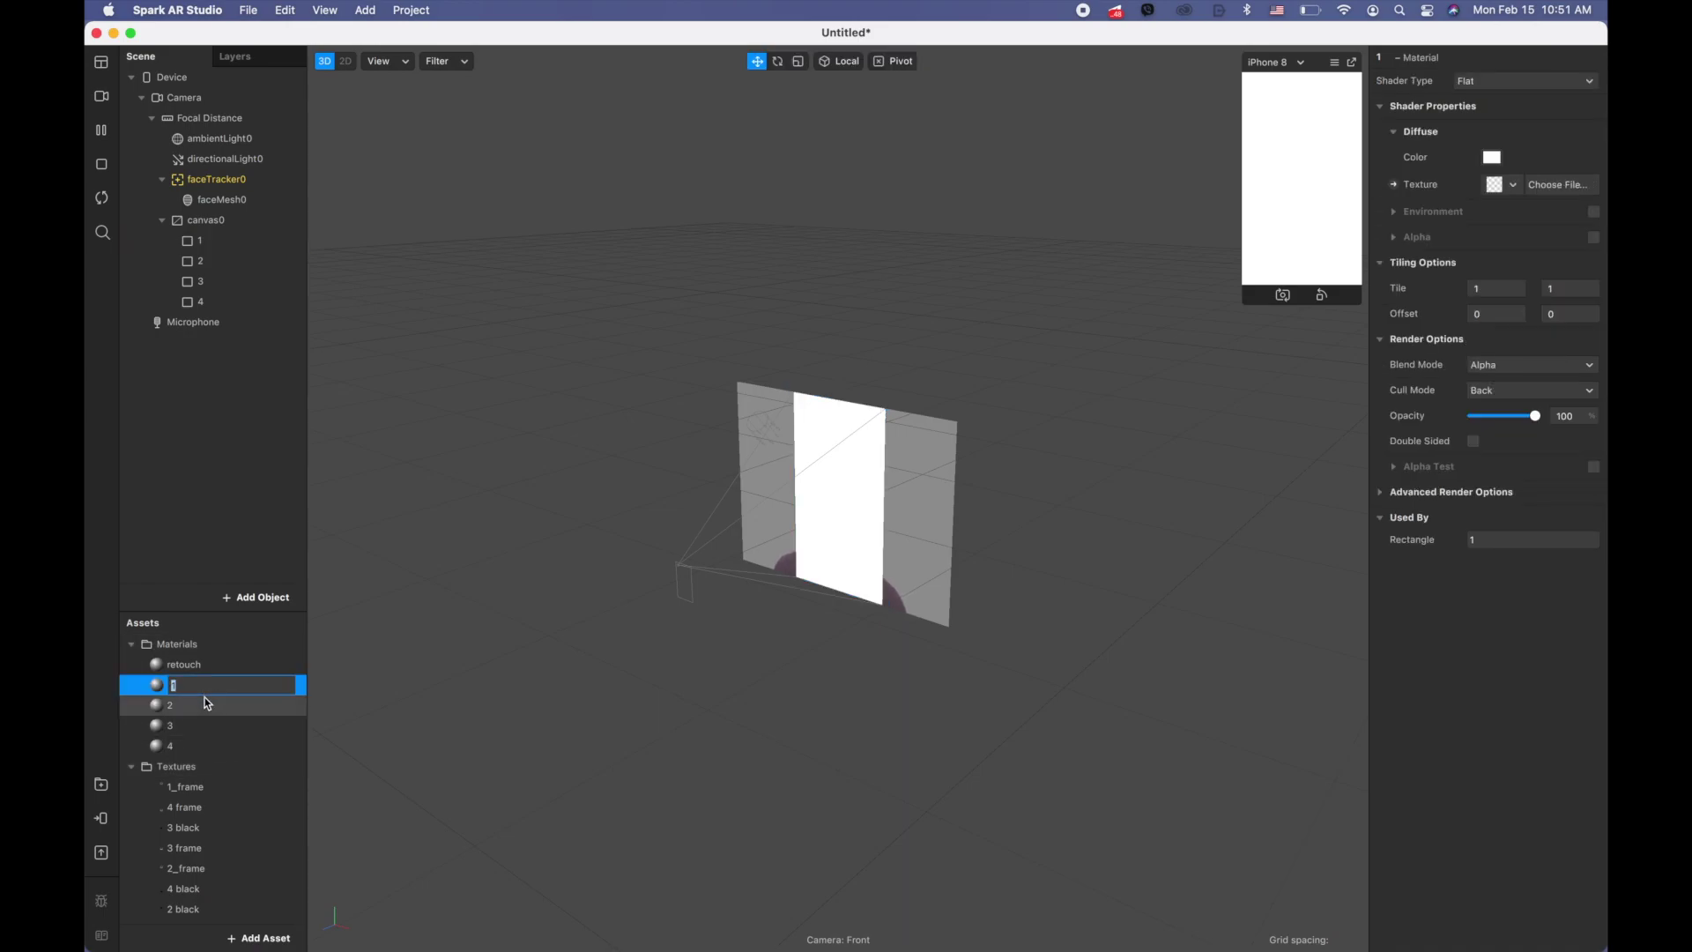
{"action": "left_click", "coordinate": [204, 706]}
{"action": "left_click", "coordinate": [204, 725]}
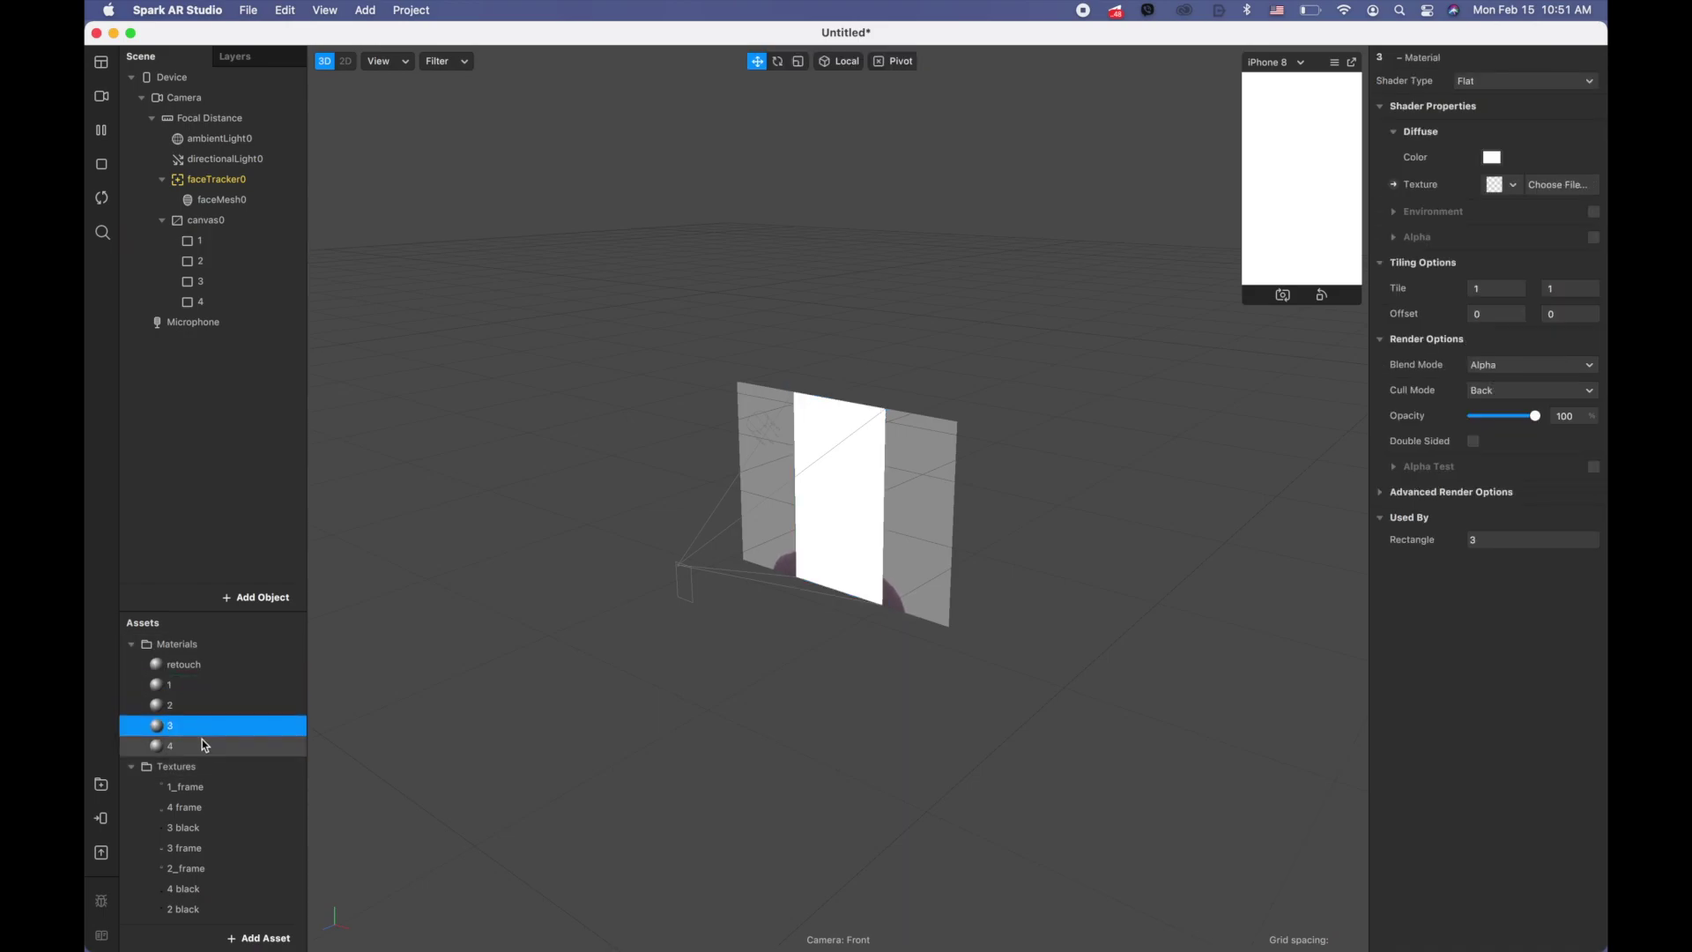
{"action": "left_click", "coordinate": [203, 746]}
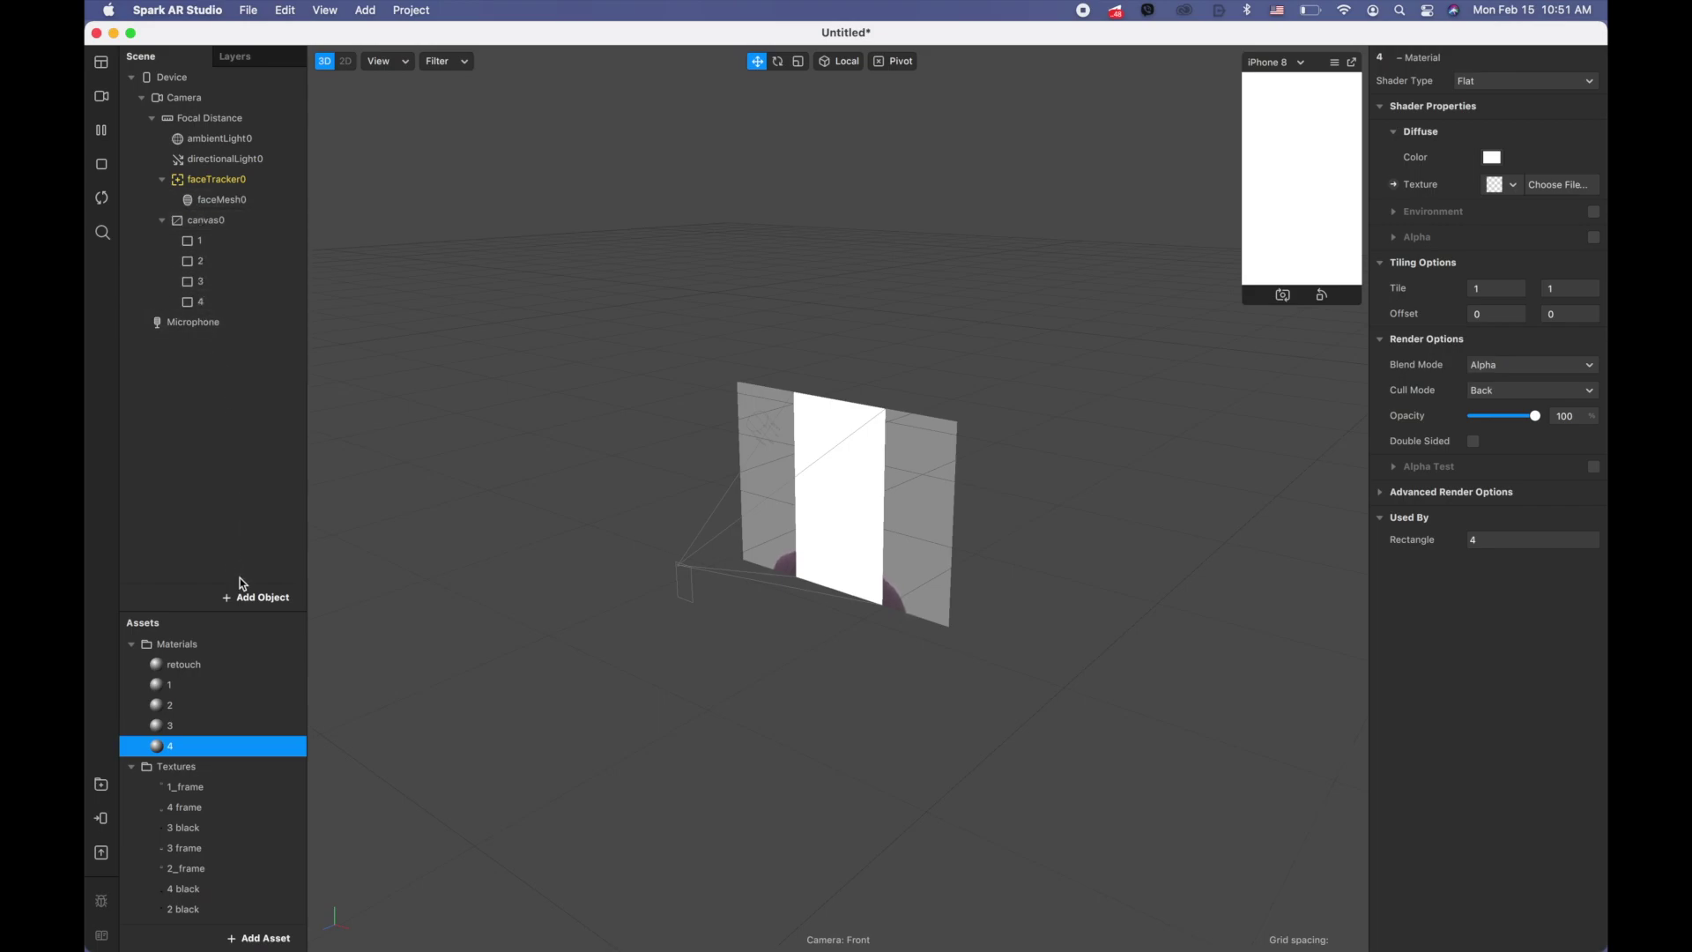
- Add a second canvas to the scene and rename it frames
{"action": "left_click", "coordinate": [275, 598]}
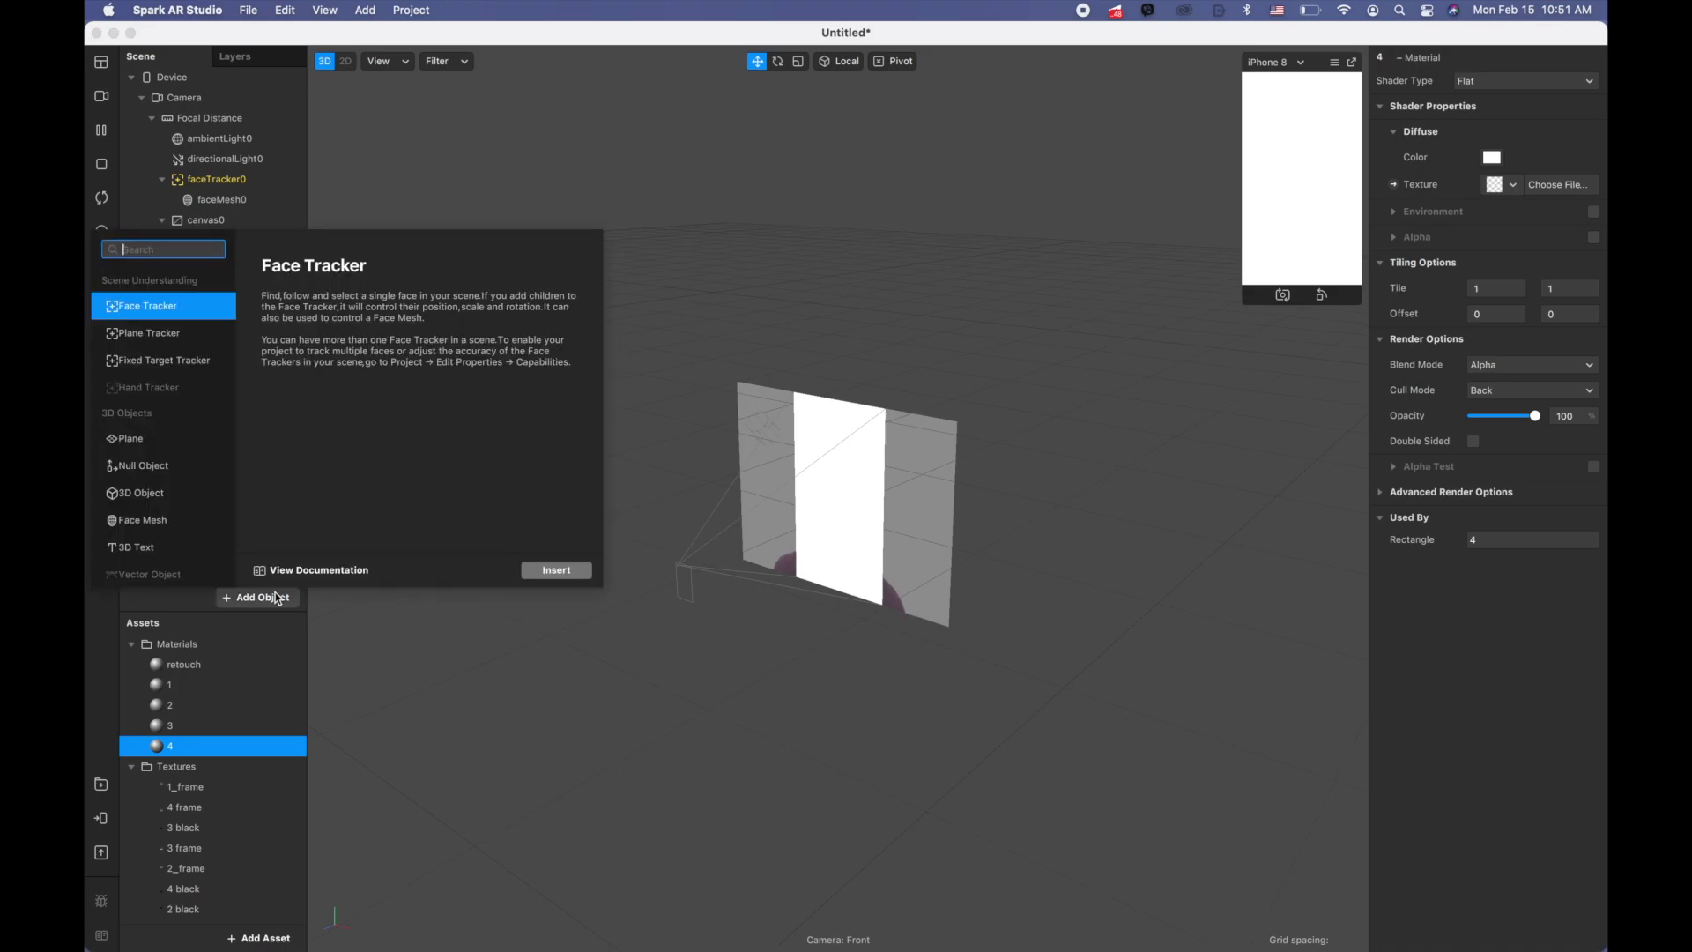
{"action": "type", "text": "ca"}
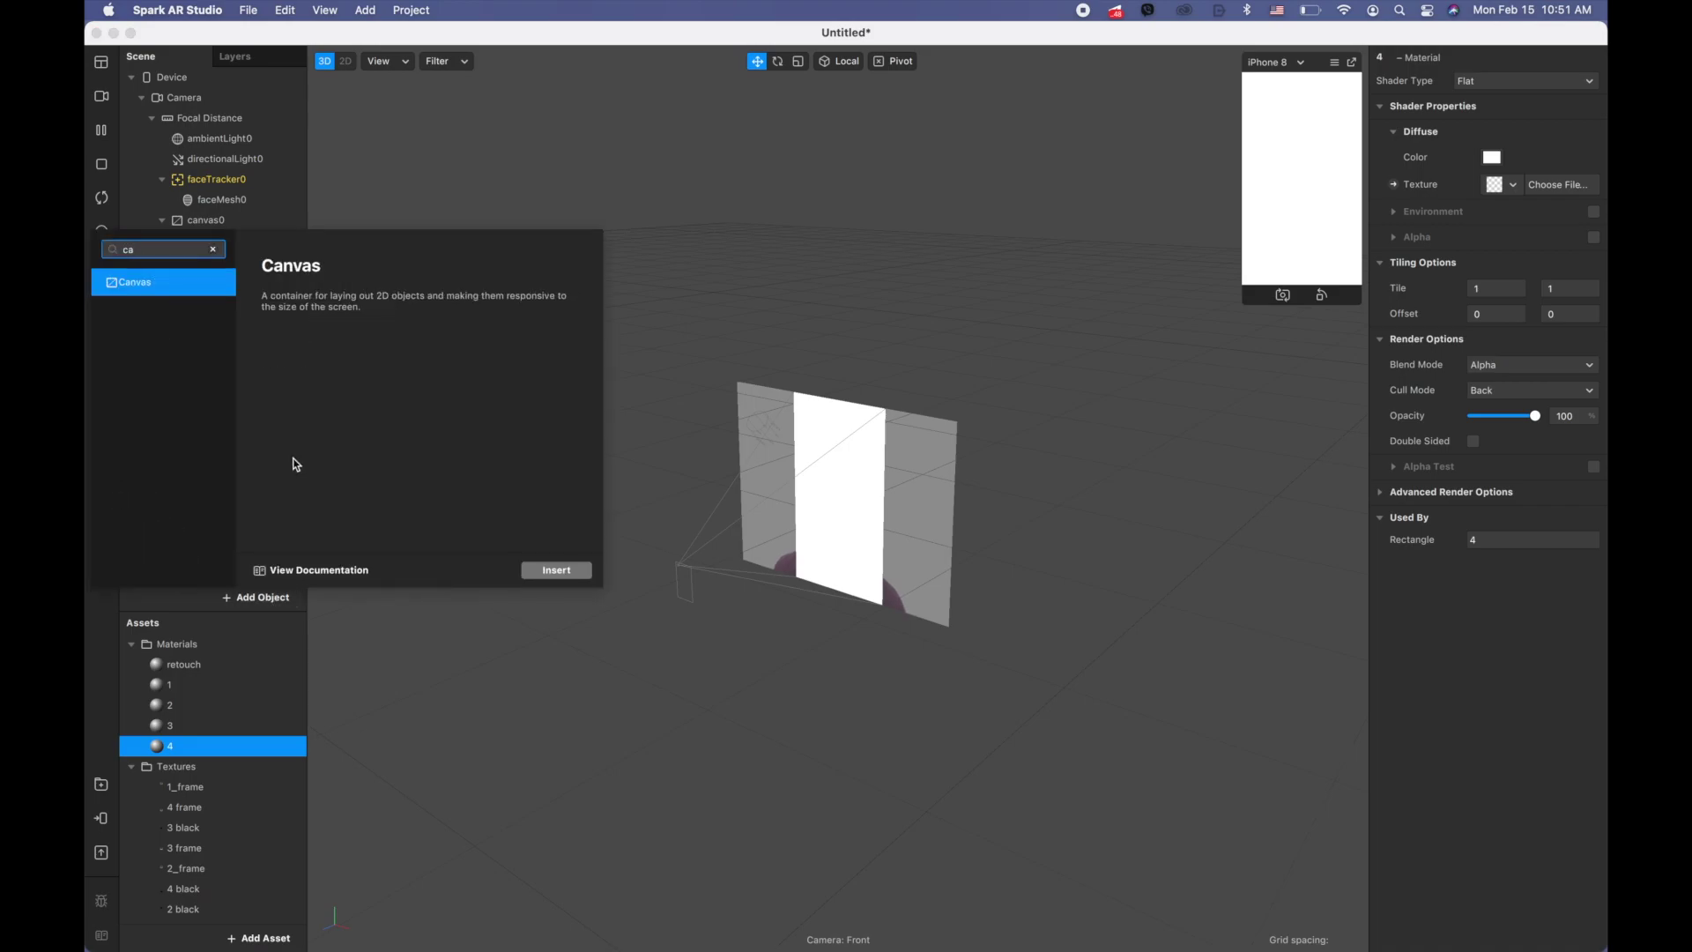
{"action": "double_click", "coordinate": [130, 284]}
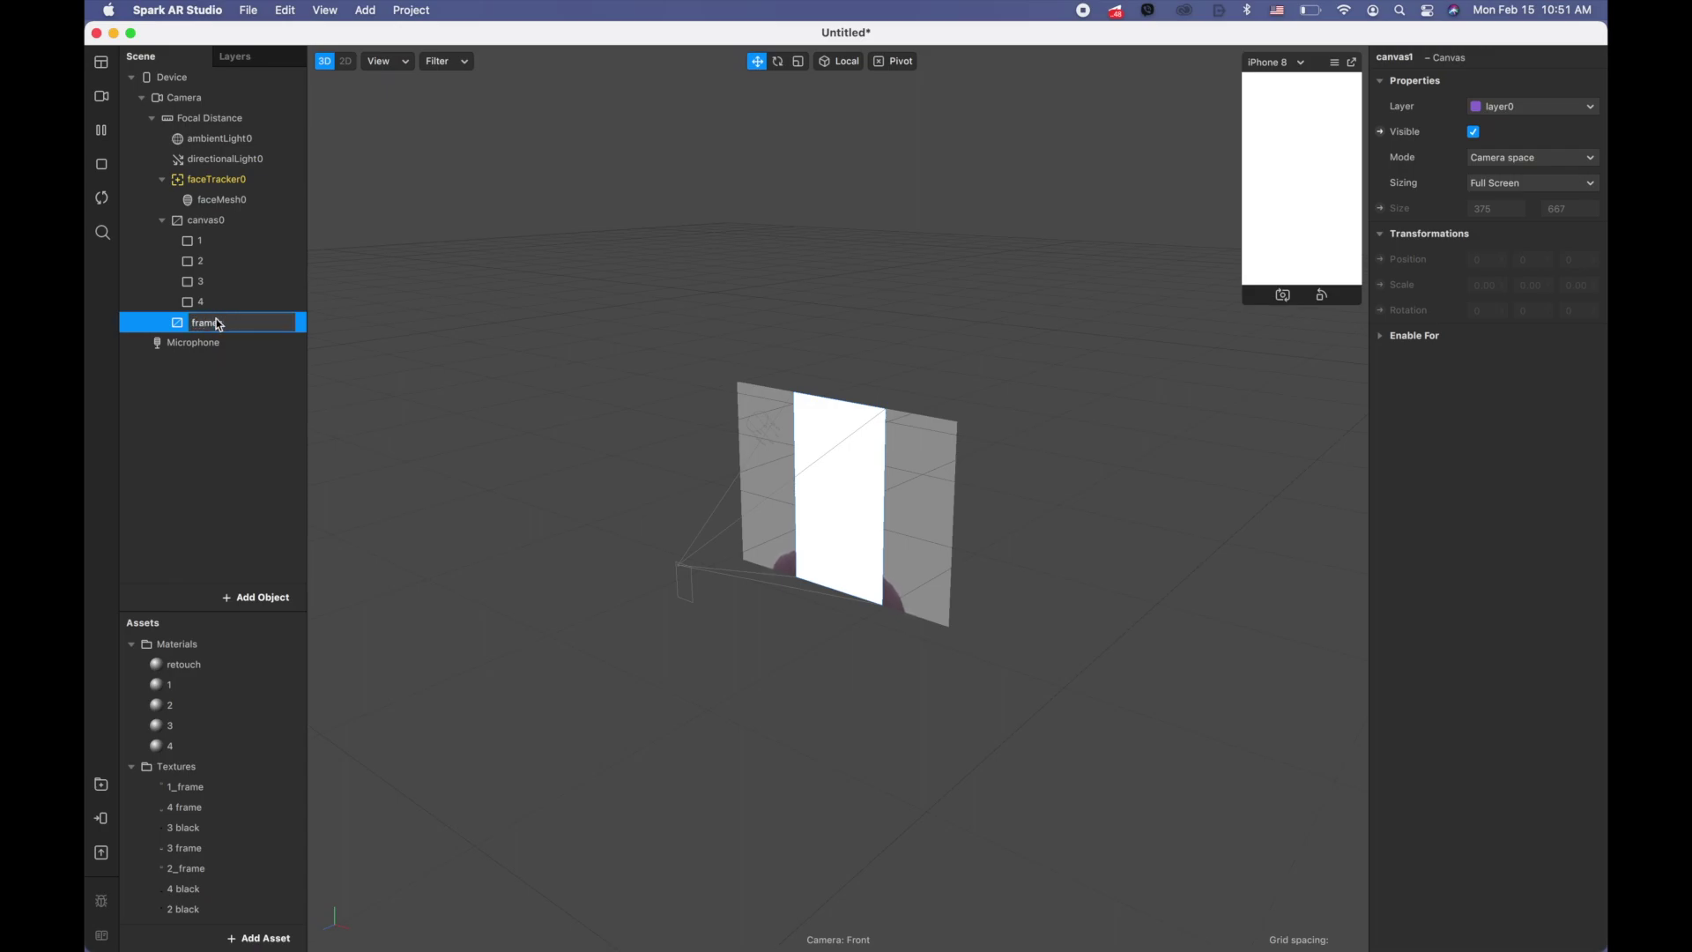
{"action": "type", "text": "frames"}
{"action": "left_click", "coordinate": [229, 440]}
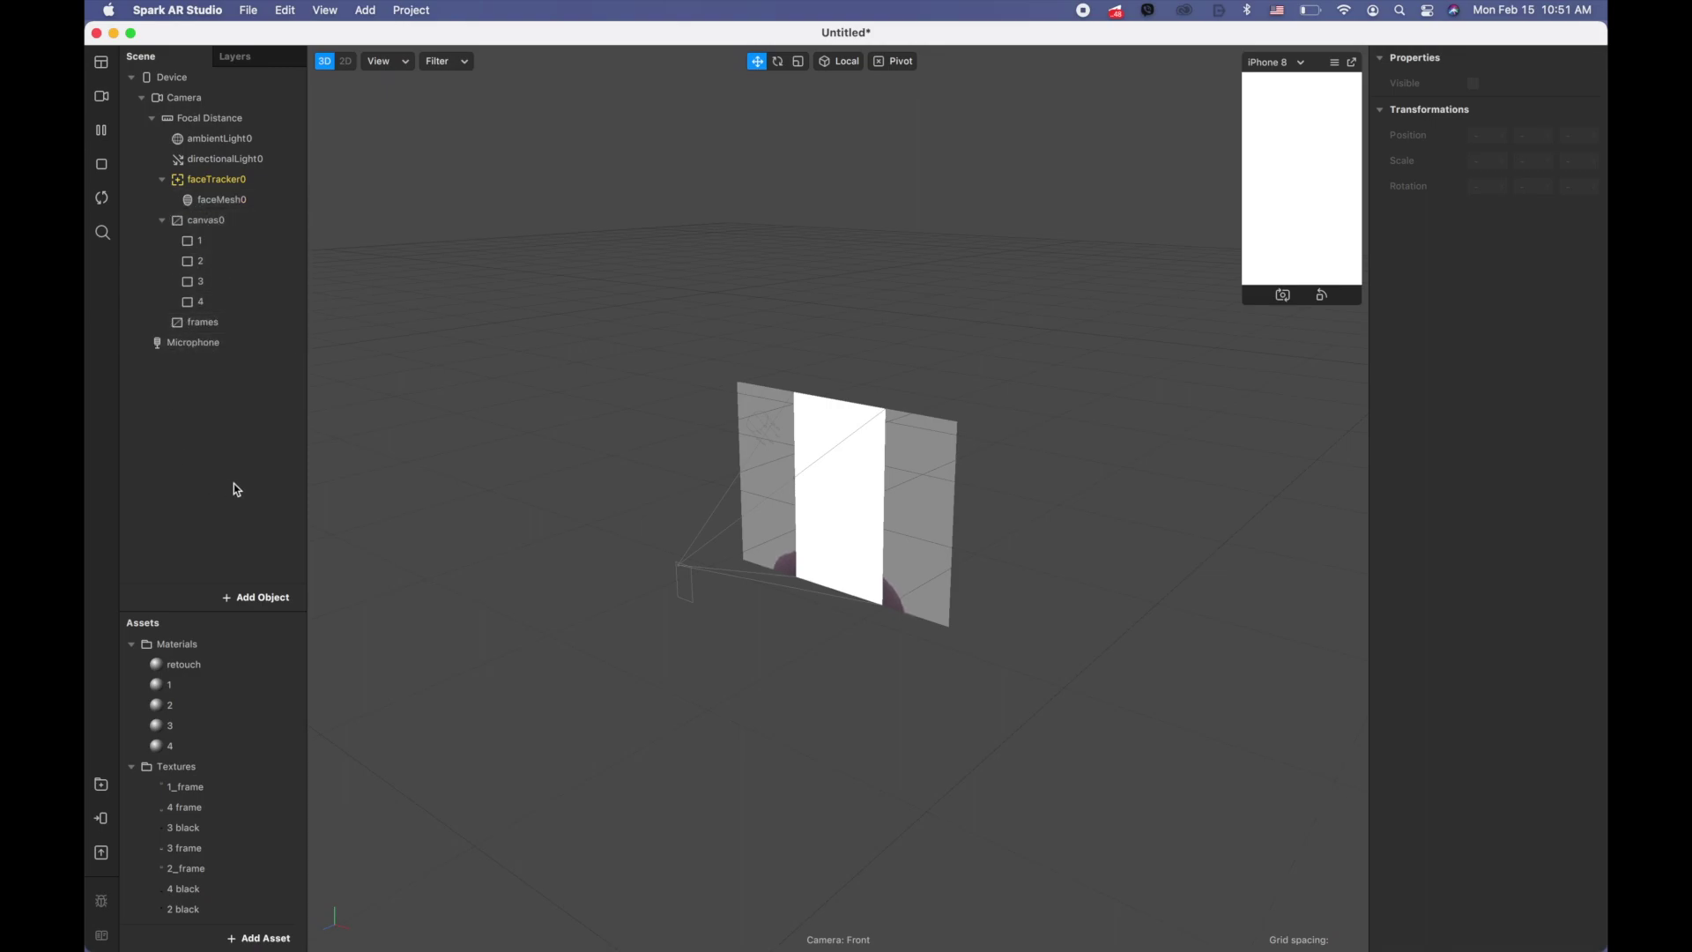
- Add a rectangle inside the frames canvas and open its name for editing
{"action": "left_click", "coordinate": [225, 315]}
{"action": "right_click", "coordinate": [224, 315]}
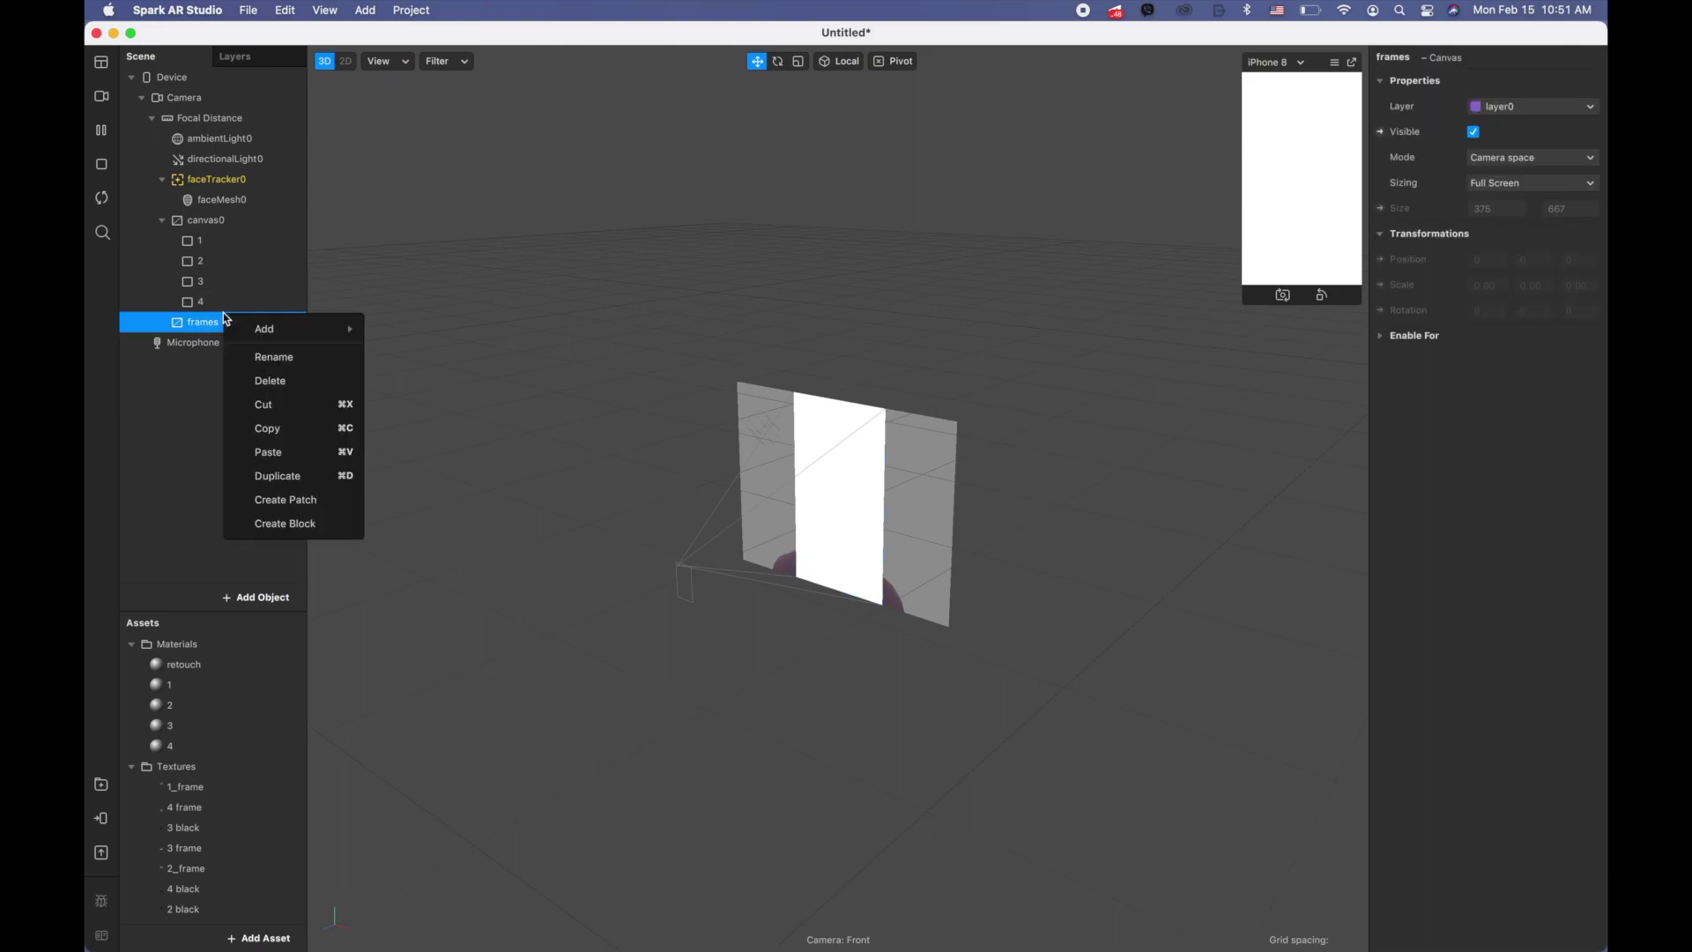
{"action": "mouse_move", "coordinate": [287, 332]}
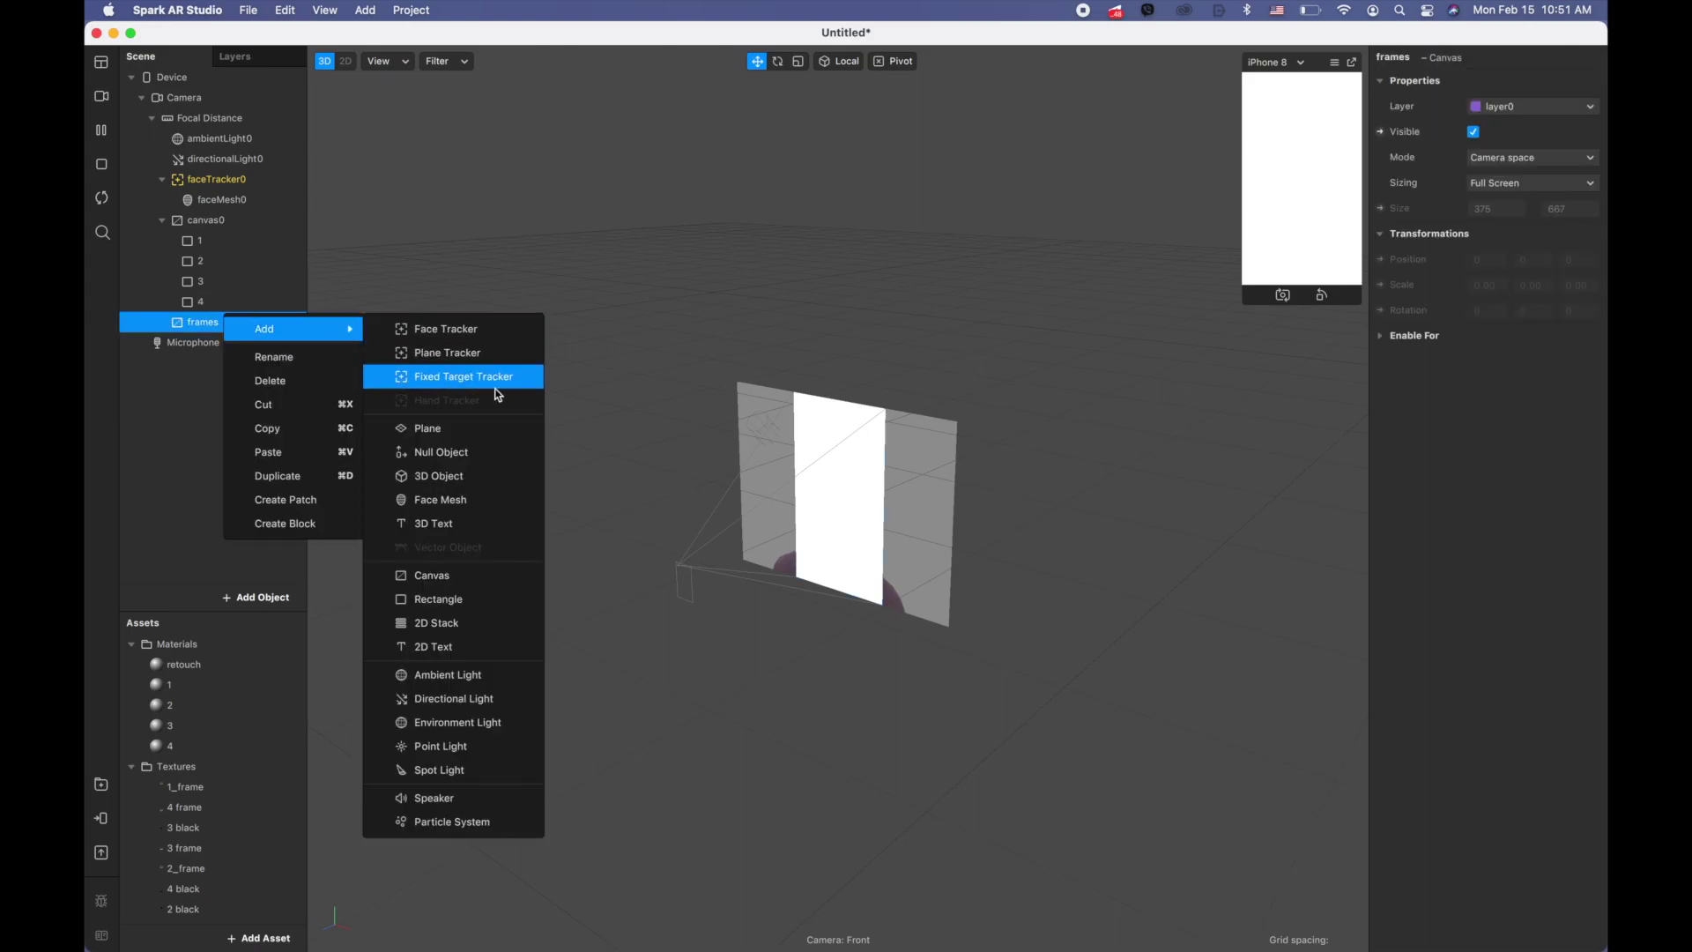
{"action": "left_click", "coordinate": [522, 603]}
{"action": "double_click", "coordinate": [243, 345]}
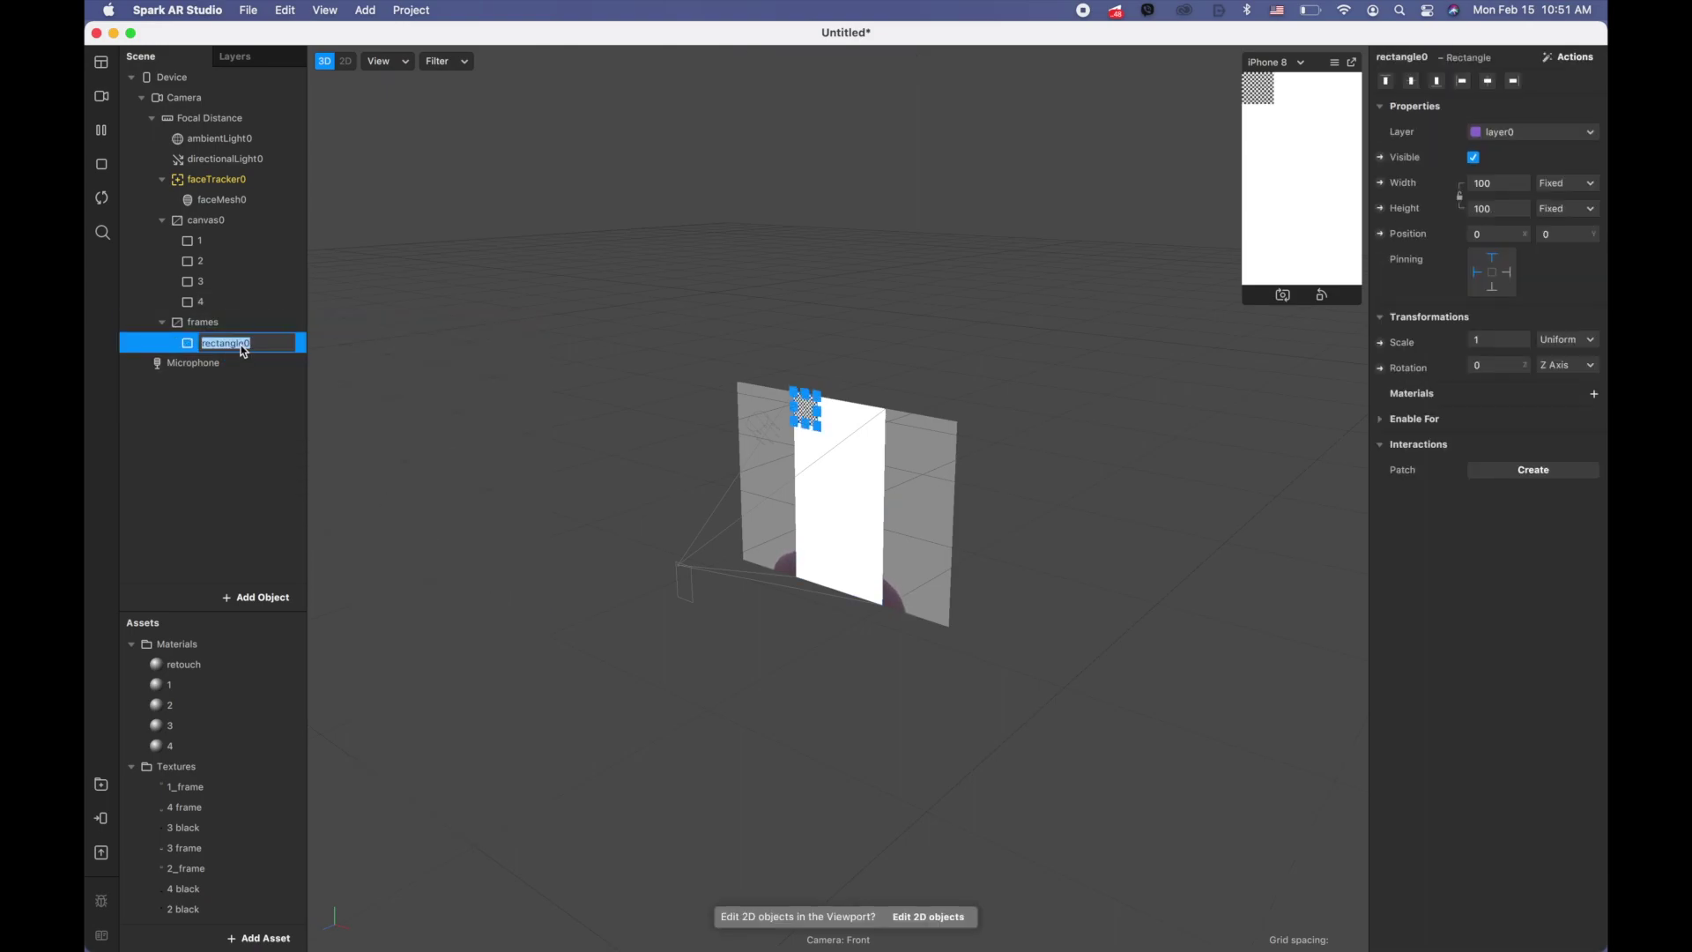
{"action": "type", "text": "1_fra"}
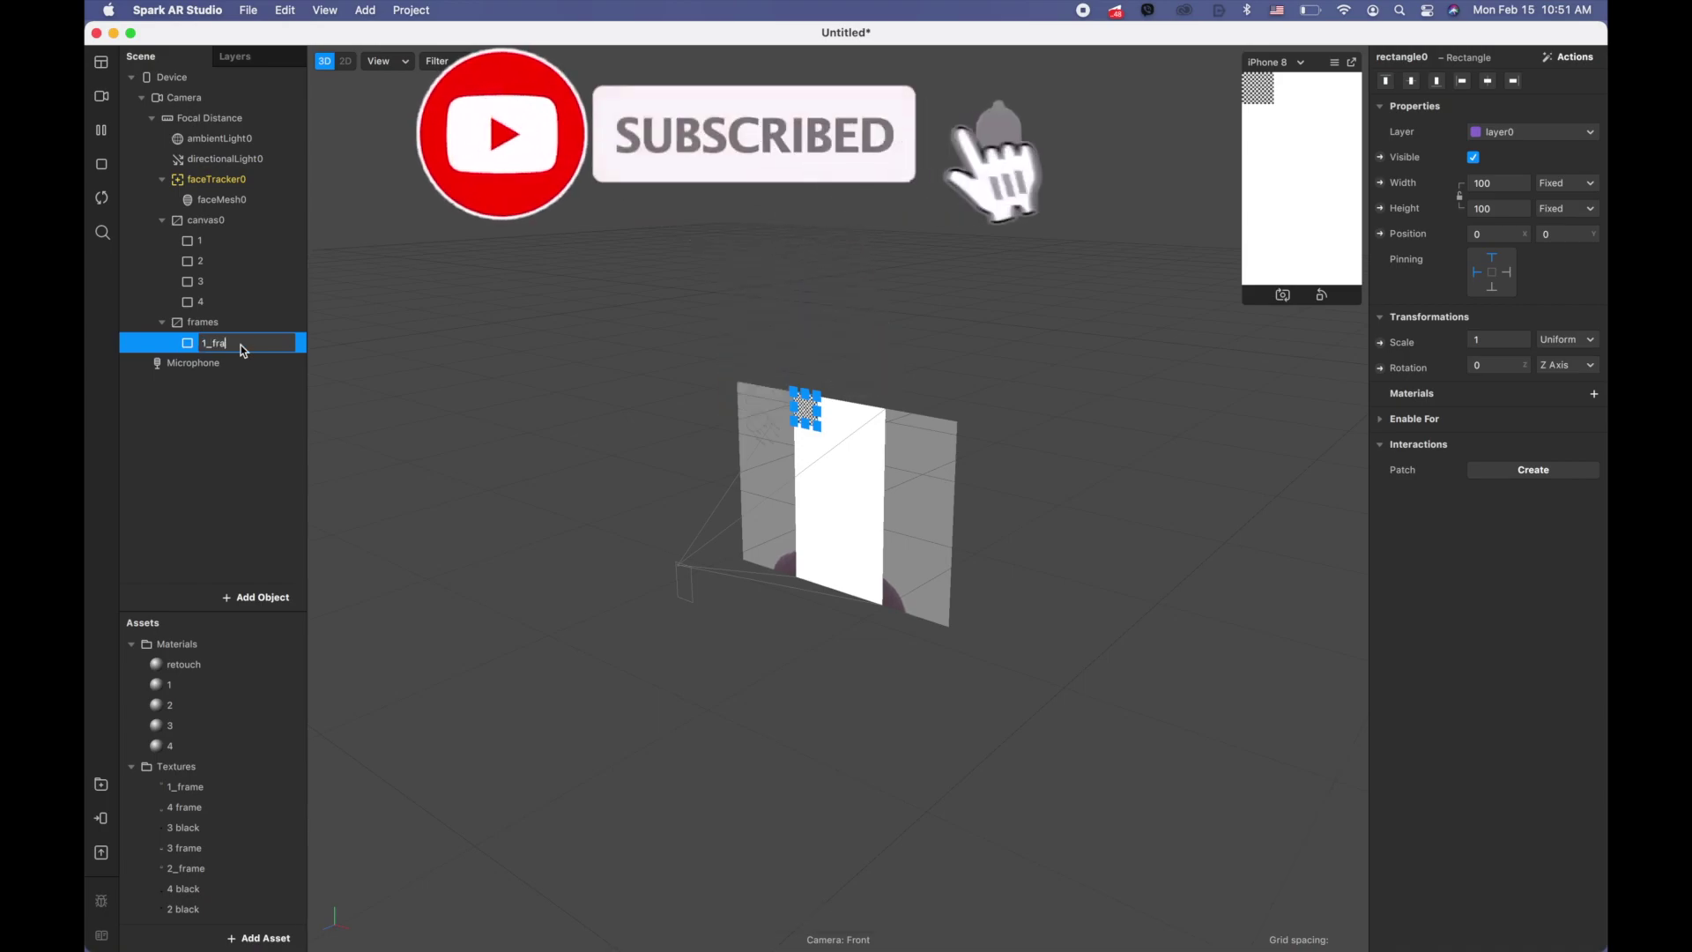
{"action": "key", "text": "BackSpace"}
{"action": "key", "text": "BackSpace"}
{"action": "key", "text": "BackSpace"}
{"action": "key", "text": "BackSpace"}
{"action": "key", "text": "BackSpace"}
- Name the rectangle in the frames canvas frame1
{"action": "type", "text": "frame"}
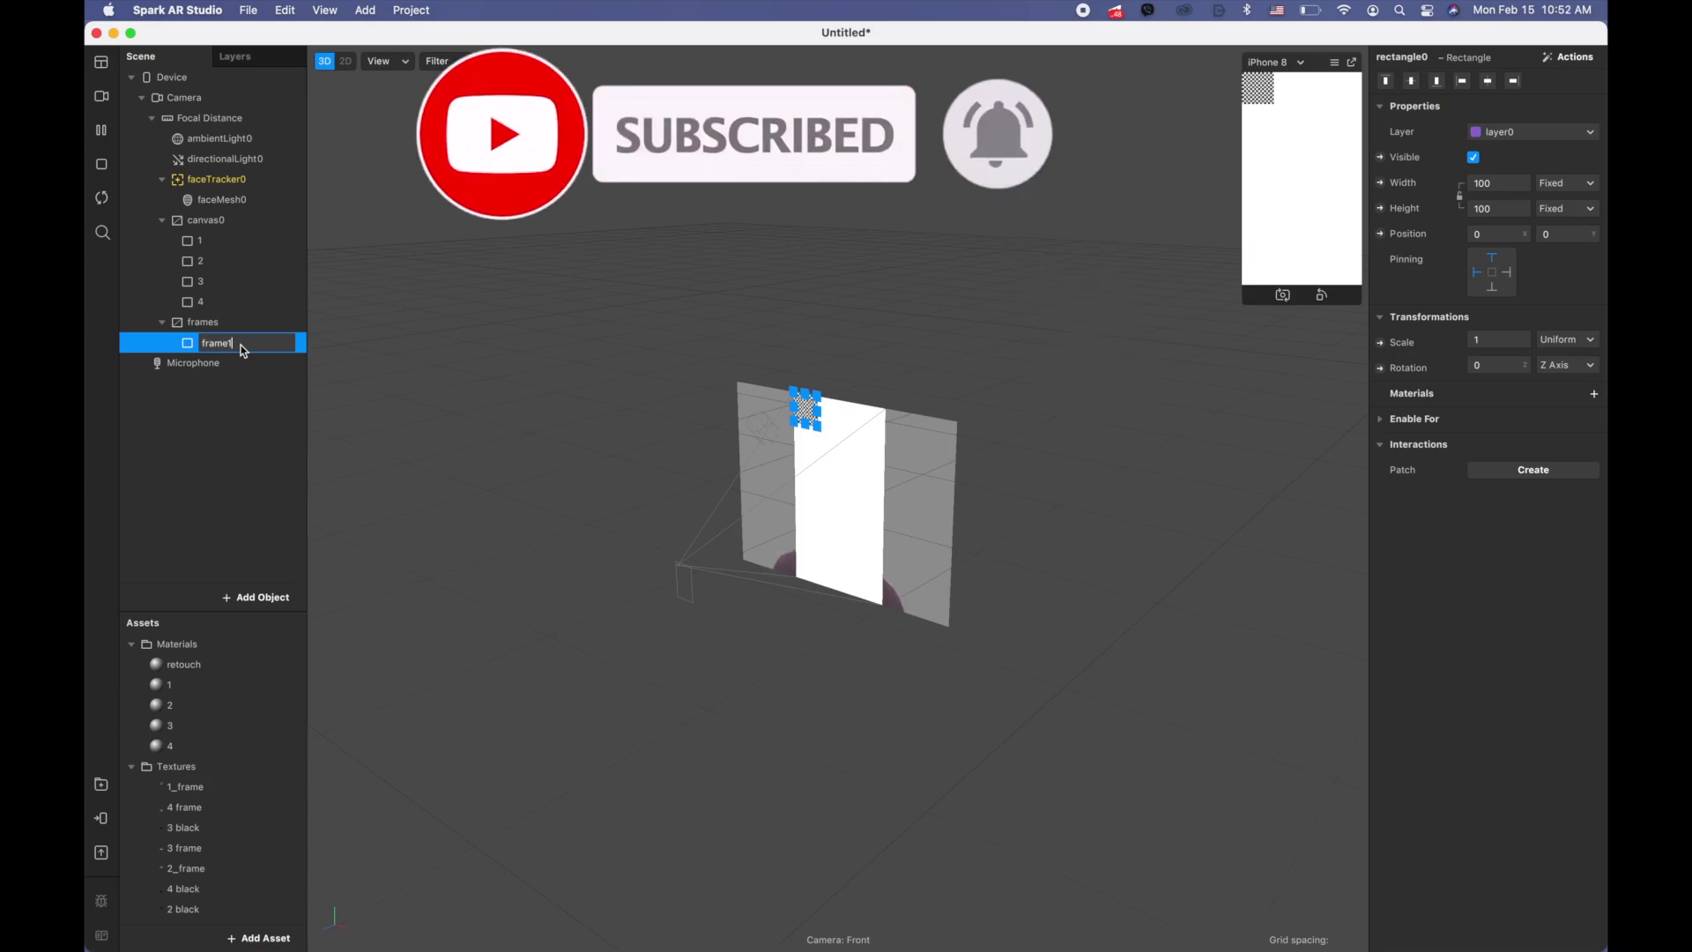
{"action": "type", "text": "1"}
{"action": "left_click", "coordinate": [239, 463]}
- Make the frame1 rectangle fill the canvas width and height, and create a new material for it
{"action": "left_click", "coordinate": [231, 349]}
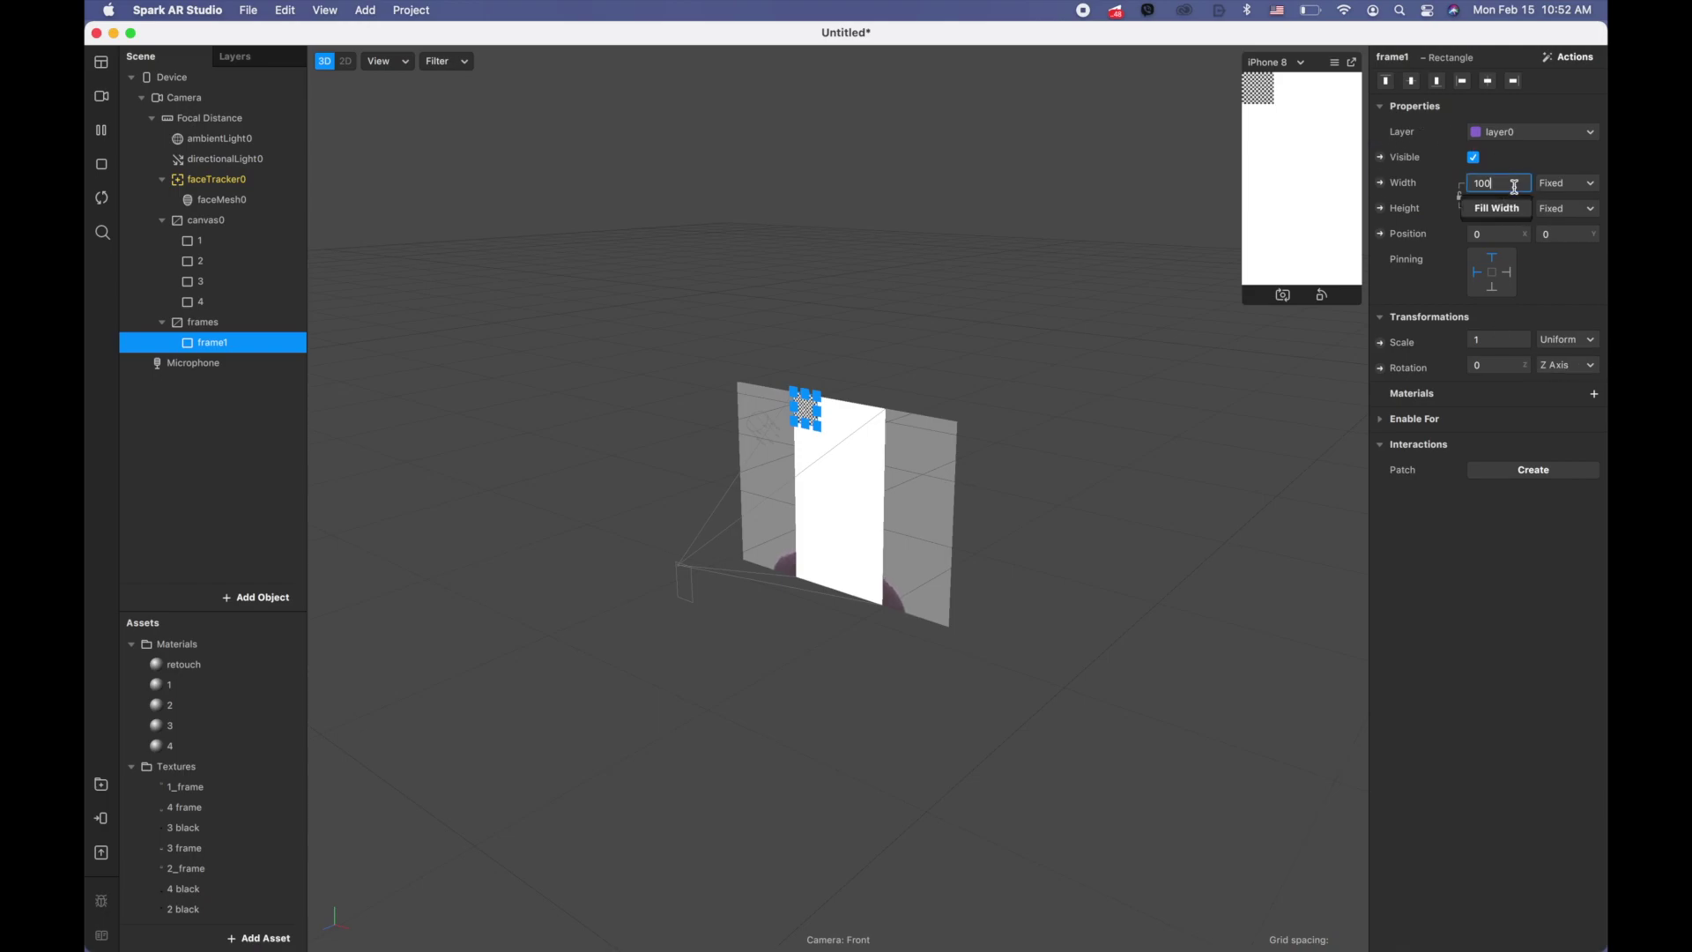
{"action": "left_click", "coordinate": [1498, 210]}
{"action": "left_click", "coordinate": [1504, 232]}
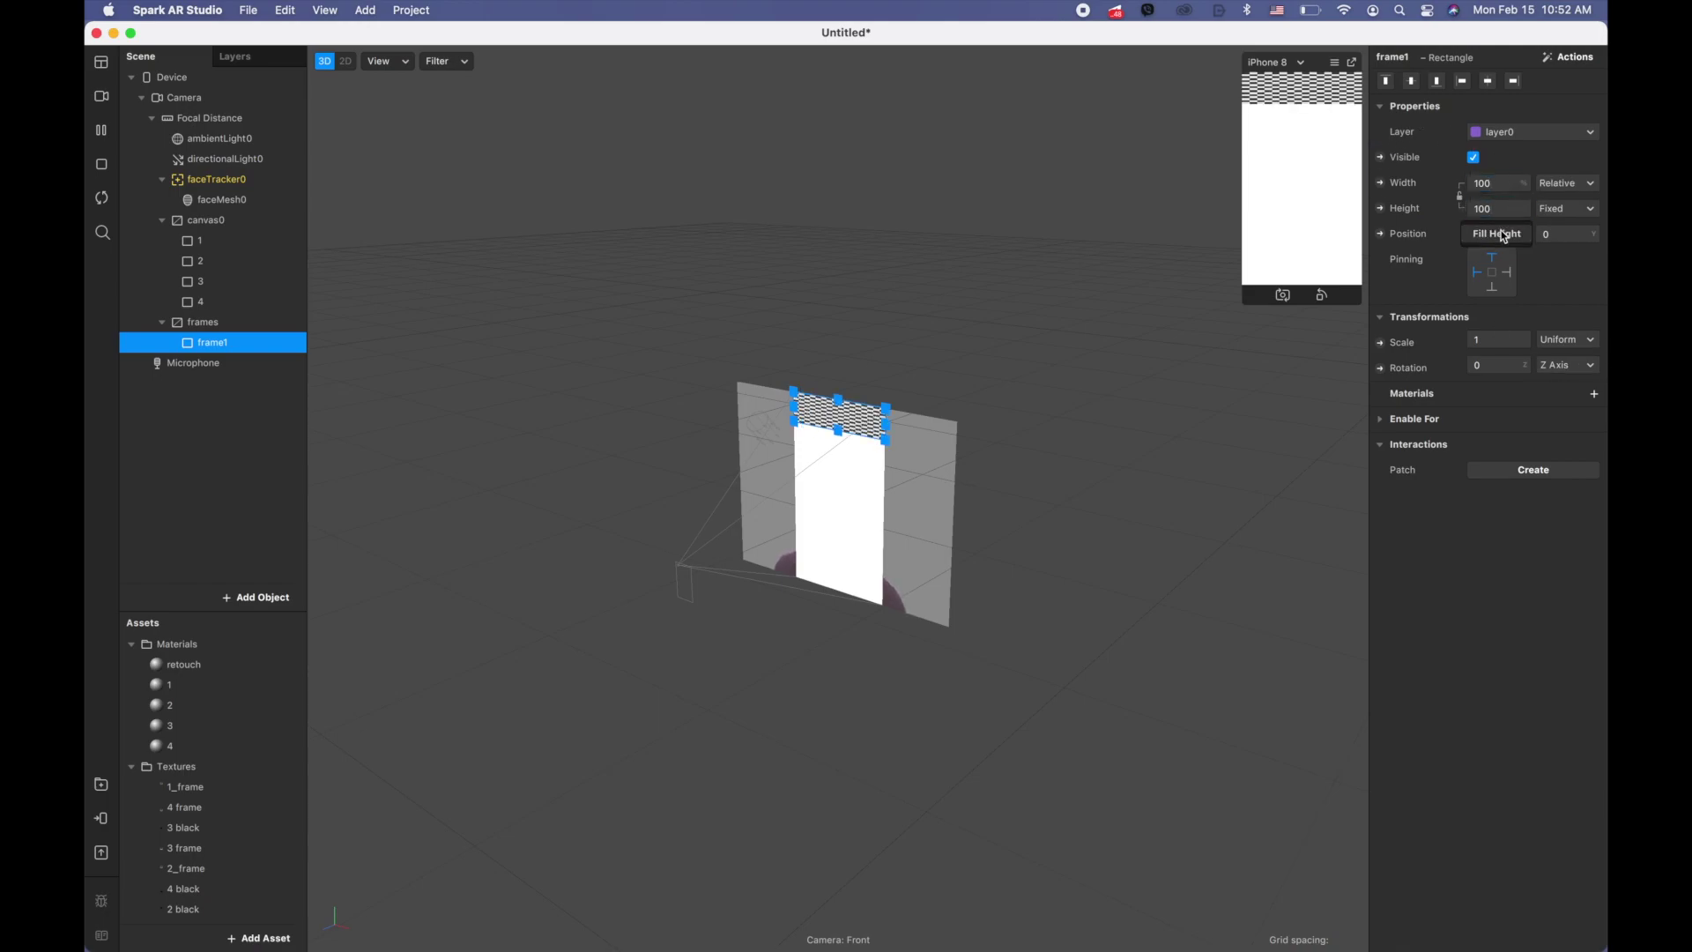
{"action": "left_click", "coordinate": [1596, 405]}
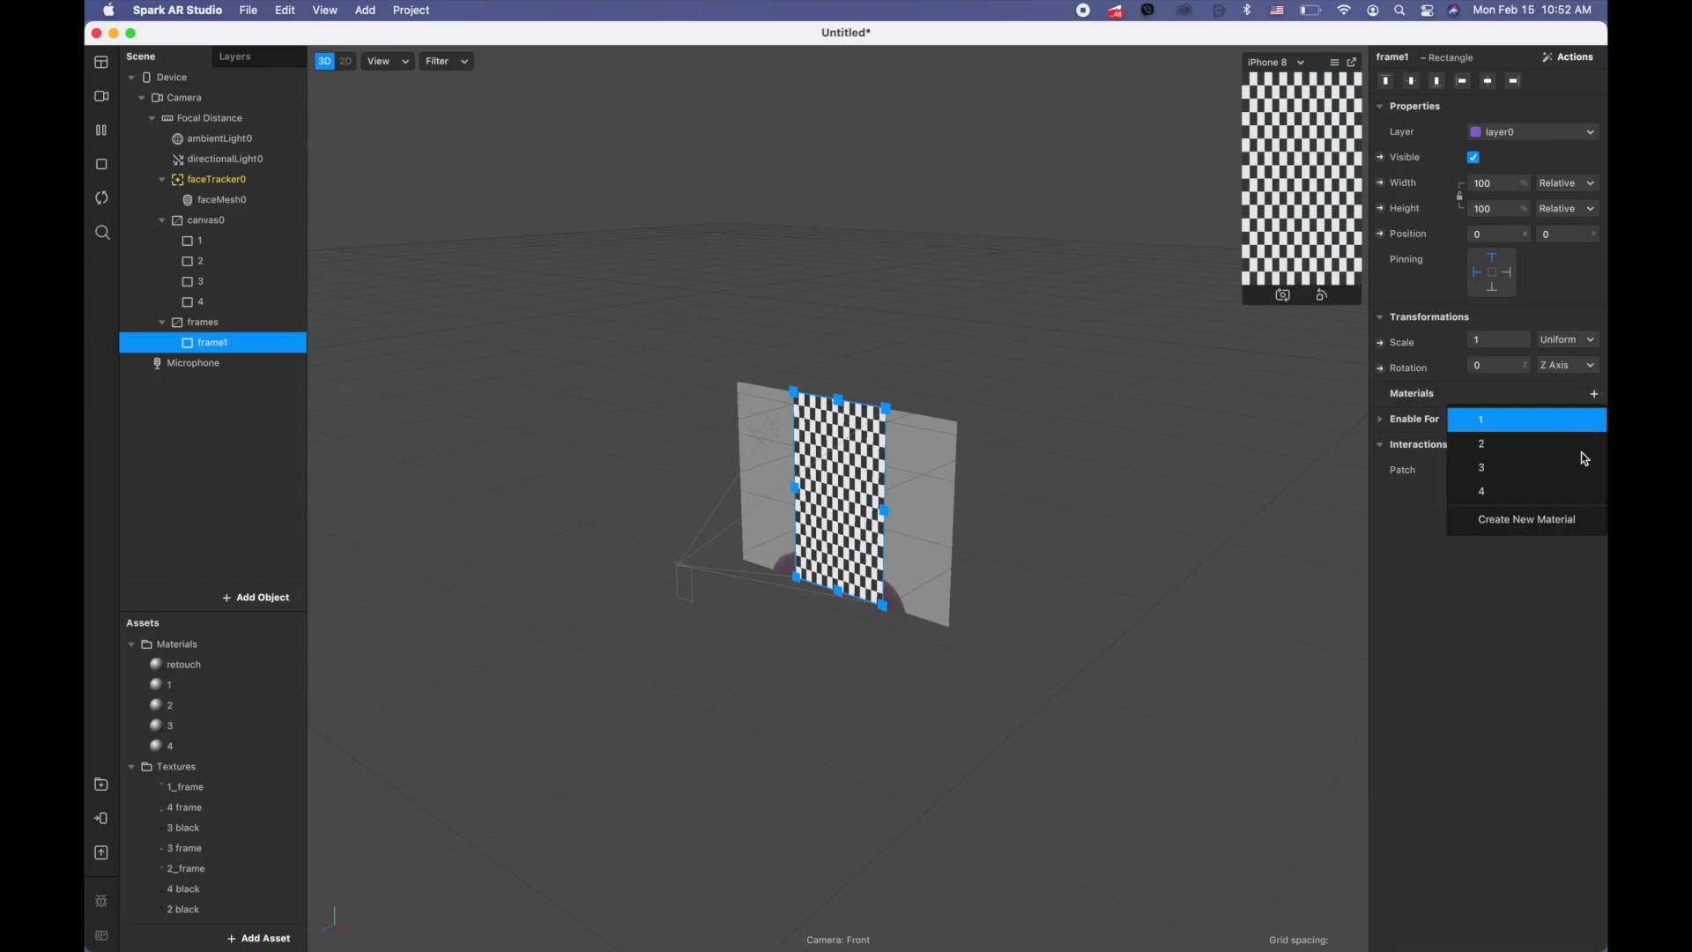
{"action": "left_click", "coordinate": [1550, 526]}
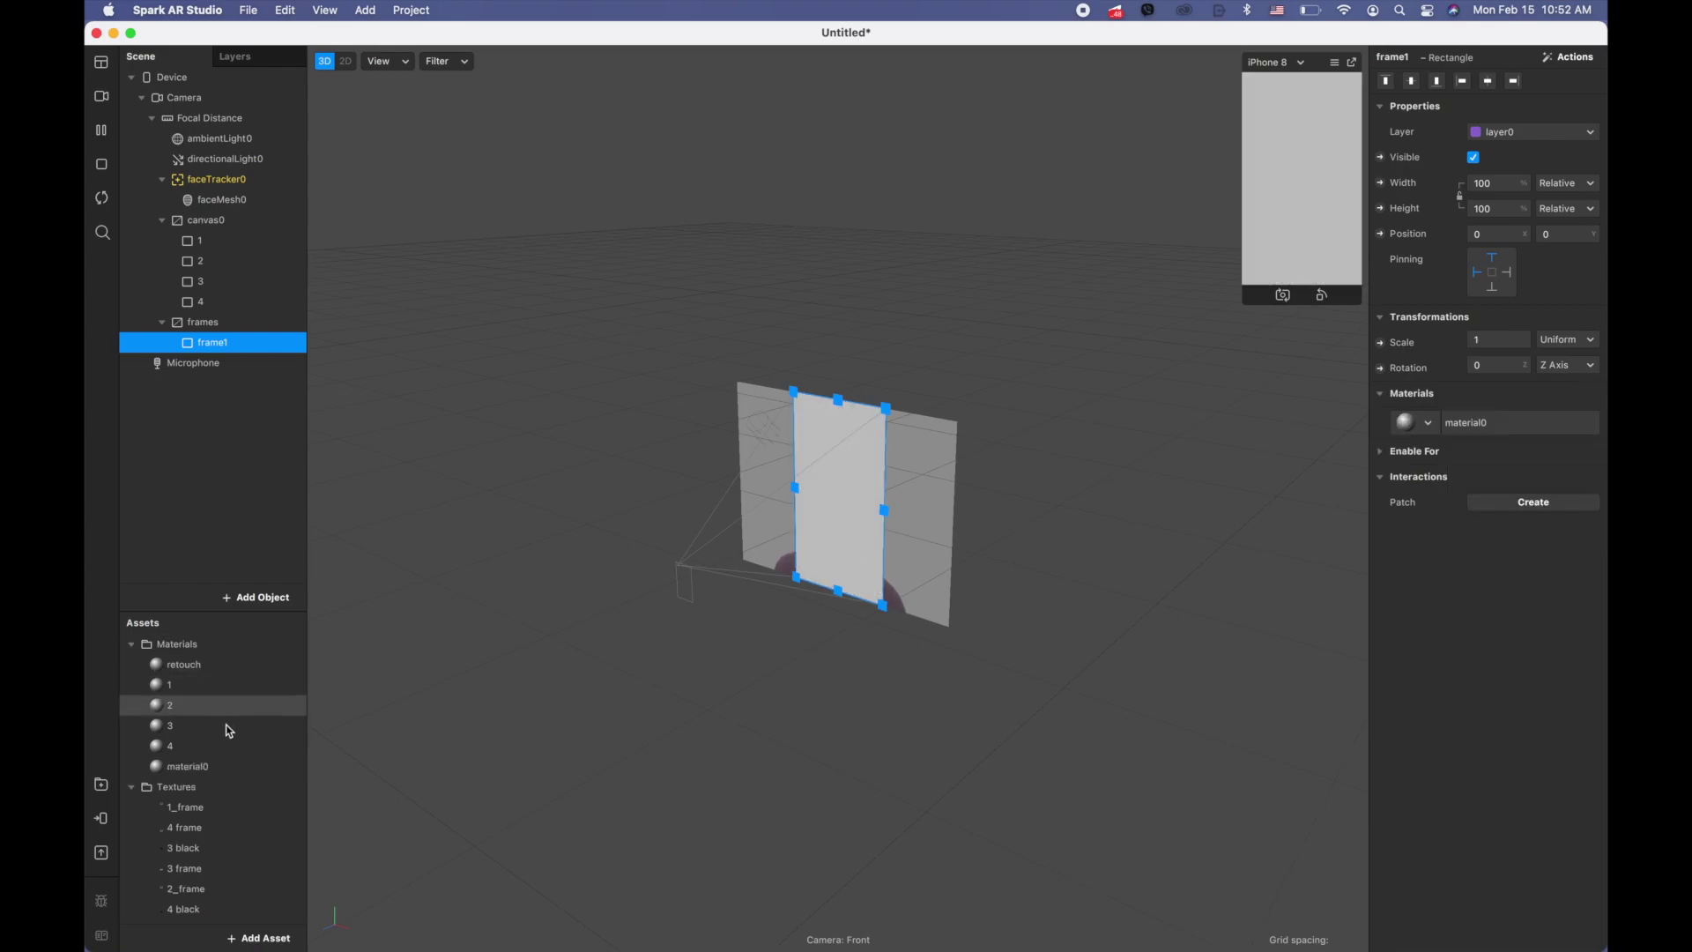
- Rename the frame1 rectangle's new material as frame1
{"action": "double_click", "coordinate": [230, 775]}
{"action": "type", "text": "frame1"}
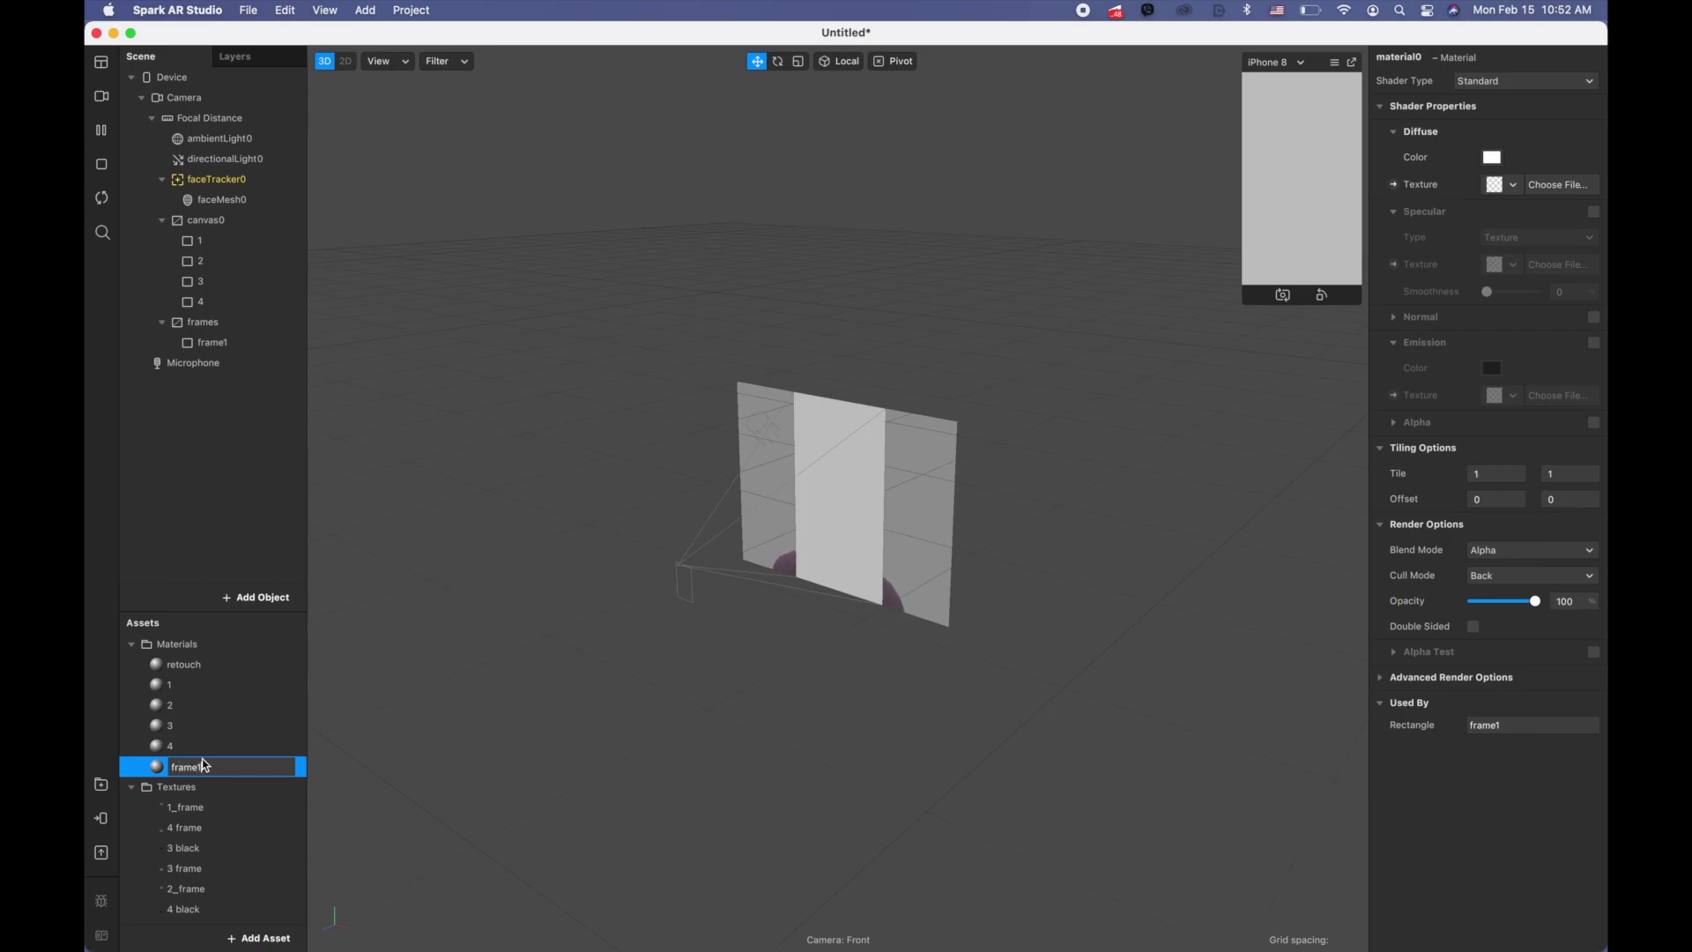
{"action": "left_click", "coordinate": [210, 706]}
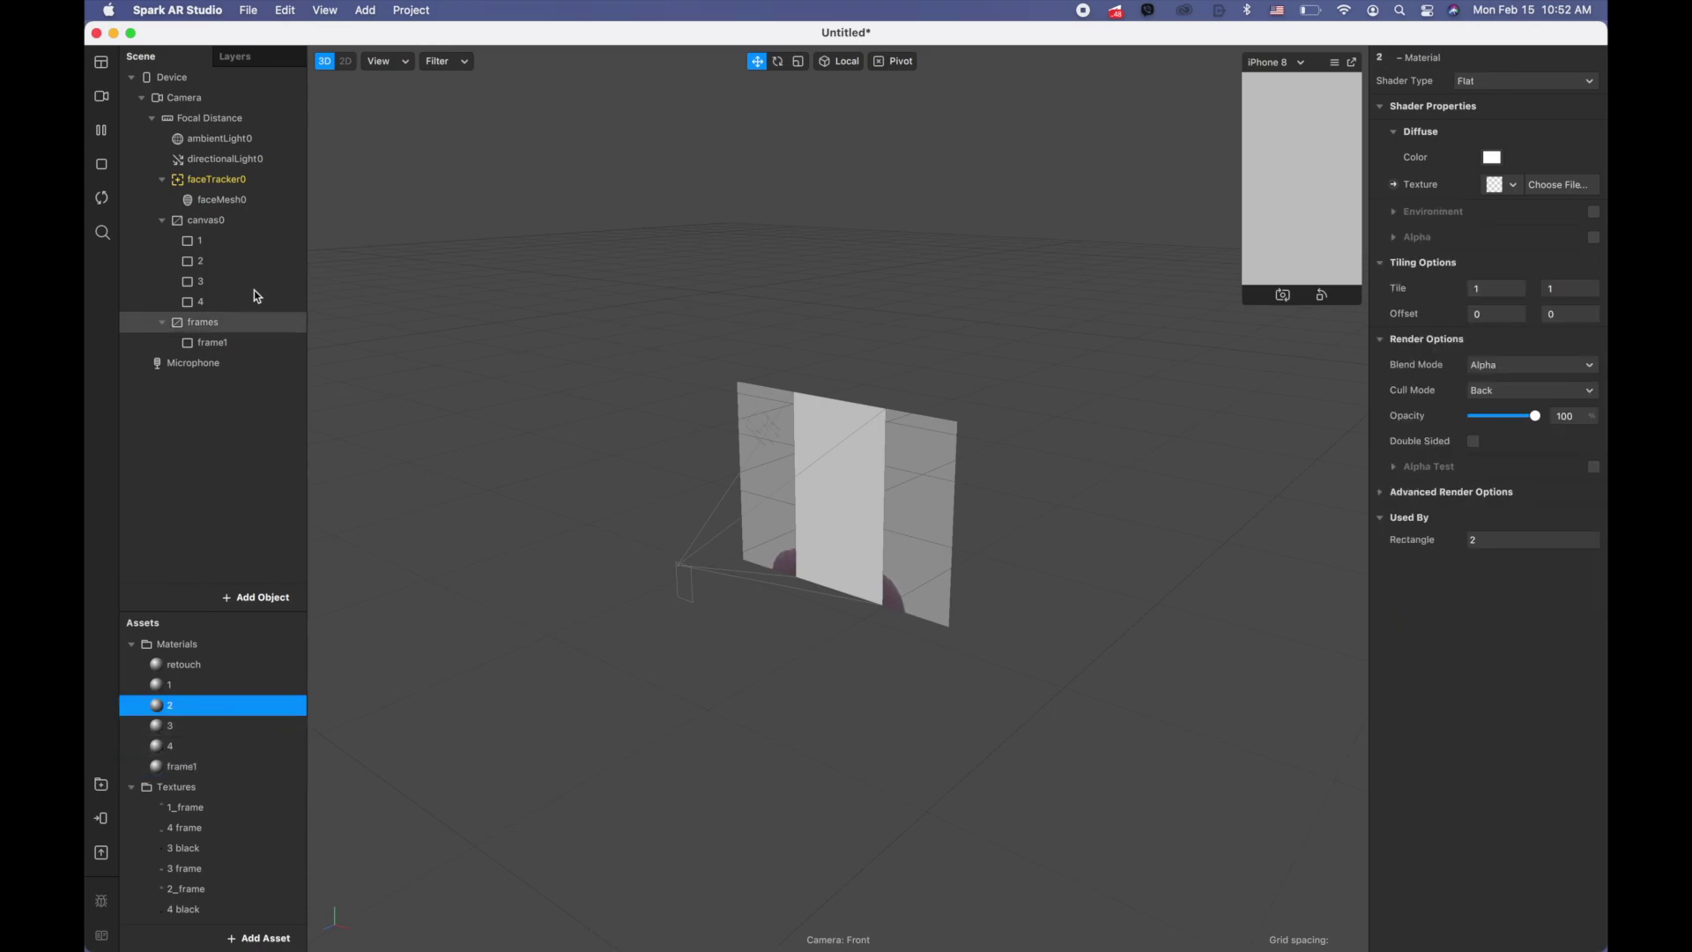
- Duplicate the frame1 rectangle and its copies one after another, making three additional full-size rectangles in the frames canvas
{"action": "left_click", "coordinate": [251, 345]}
{"action": "right_click", "coordinate": [250, 346]}
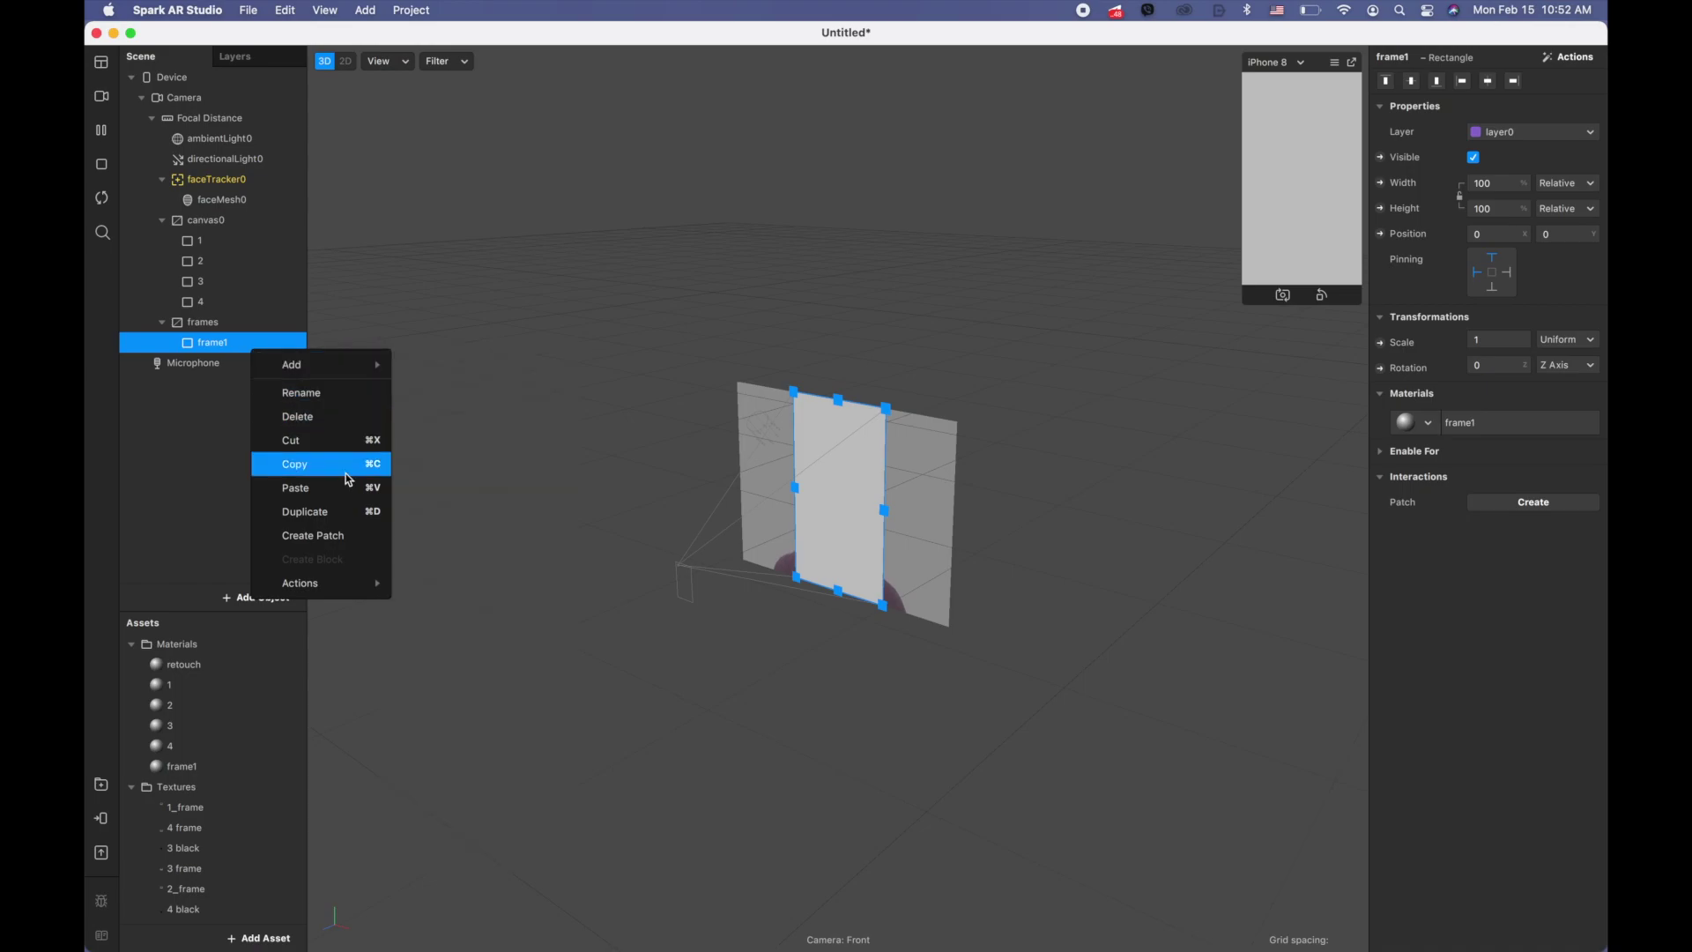
{"action": "left_click", "coordinate": [328, 512]}
{"action": "left_click", "coordinate": [272, 364]}
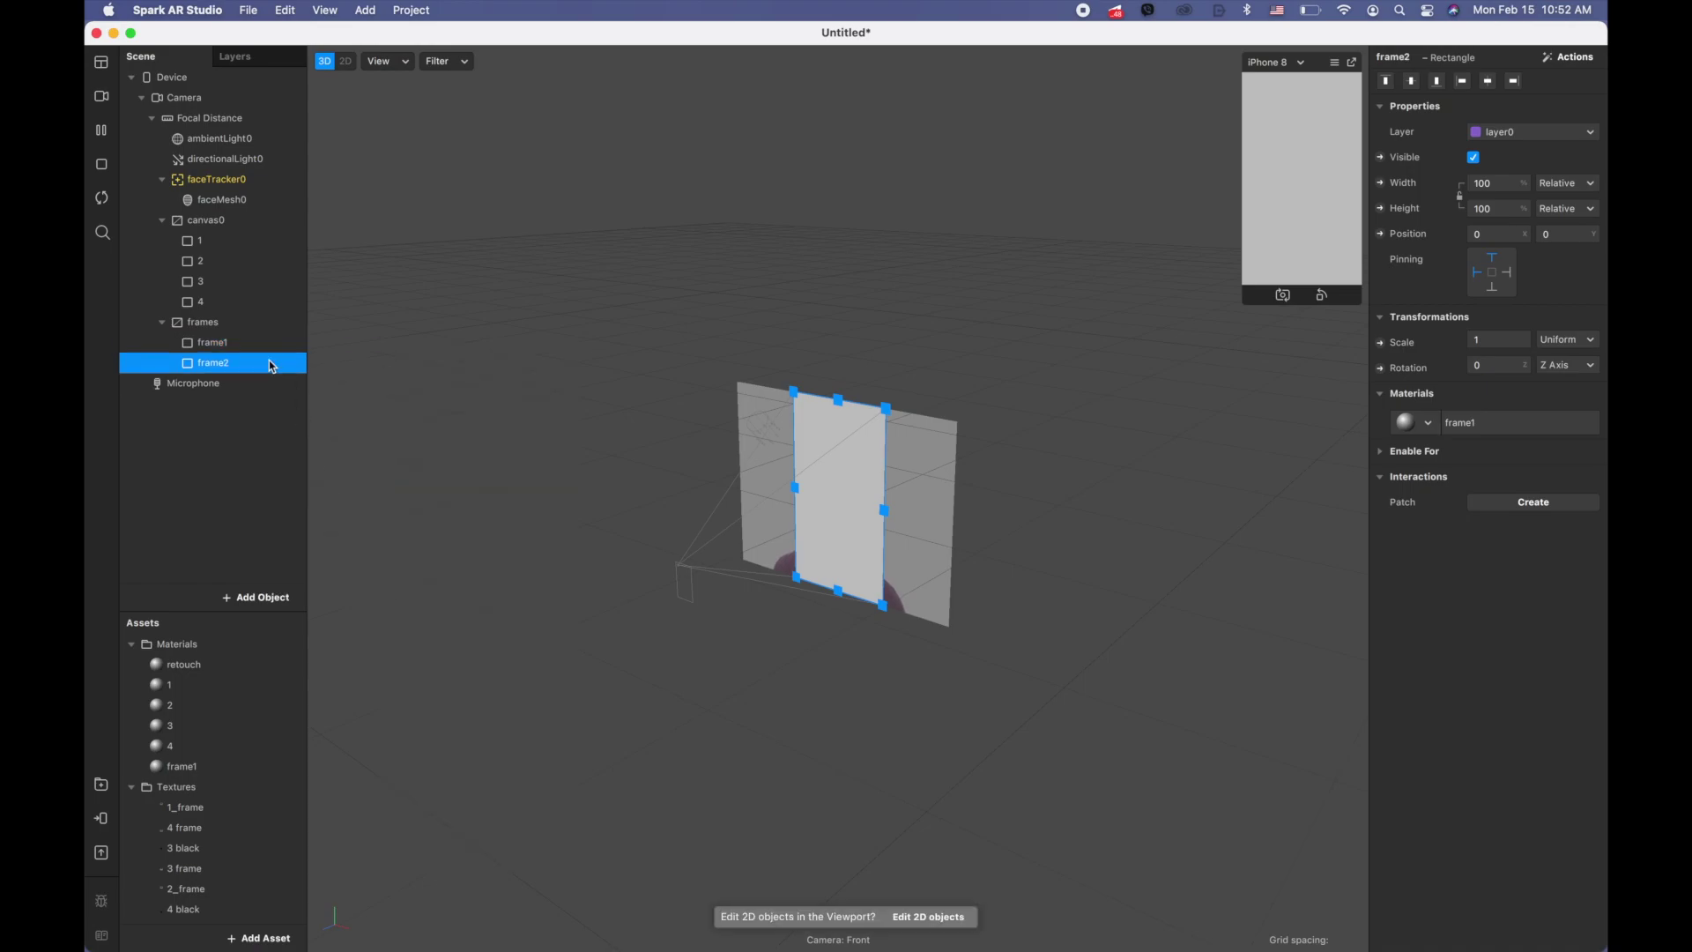
{"action": "right_click", "coordinate": [272, 366]}
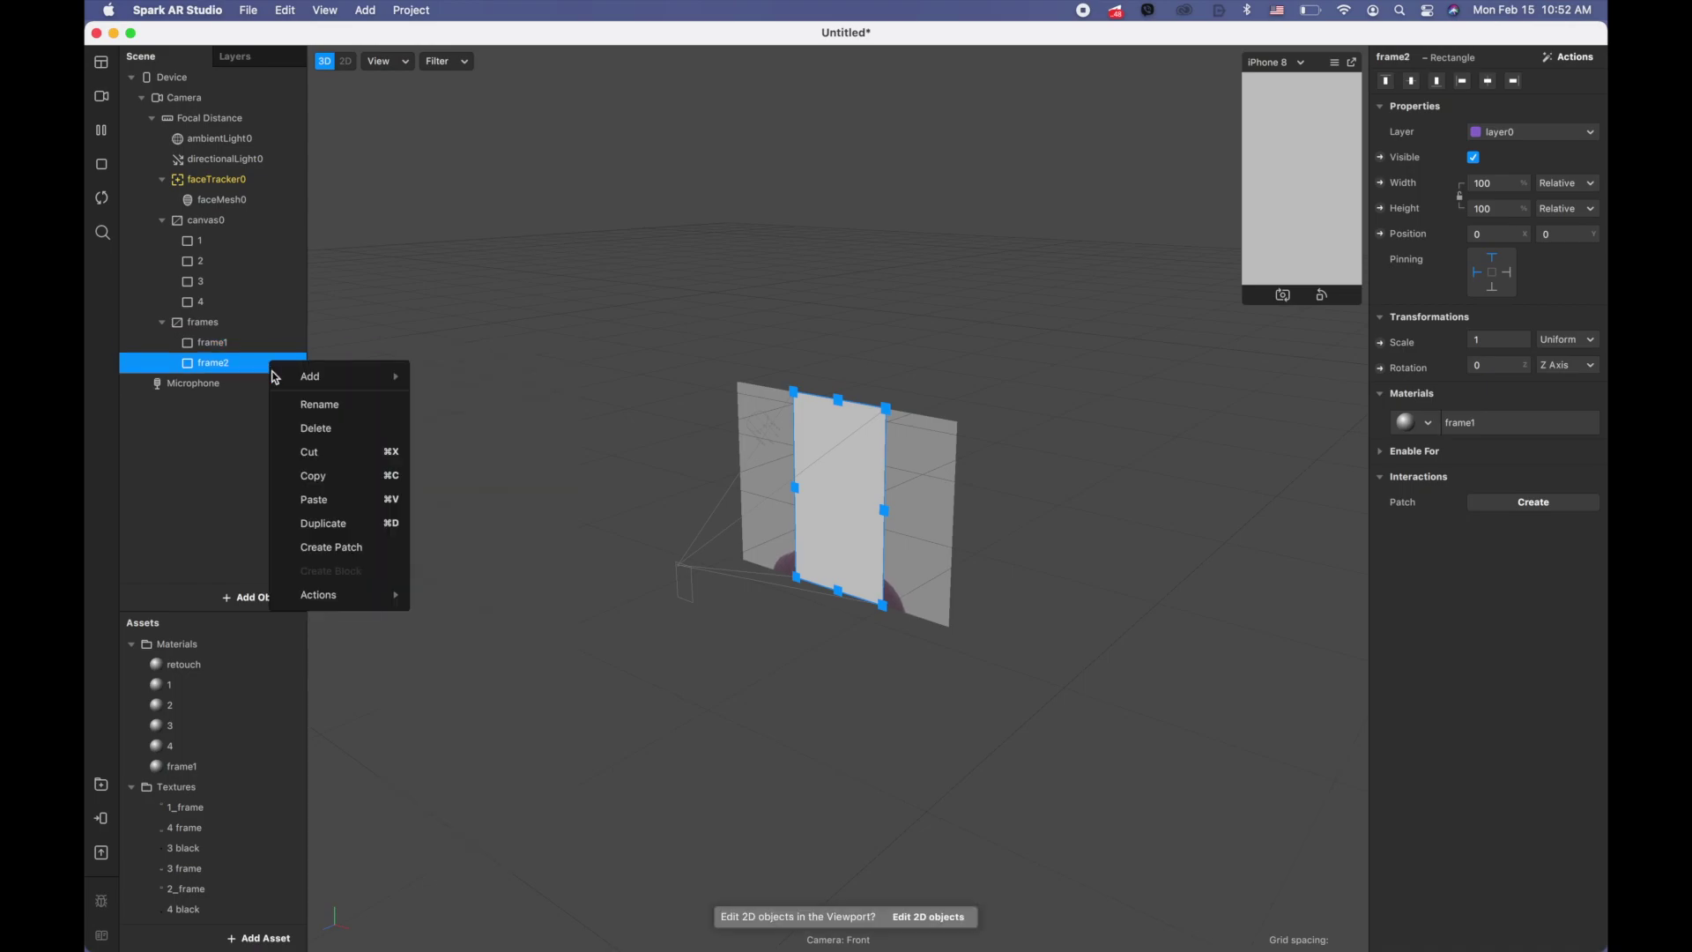
{"action": "left_click", "coordinate": [333, 522]}
{"action": "left_click", "coordinate": [241, 389]}
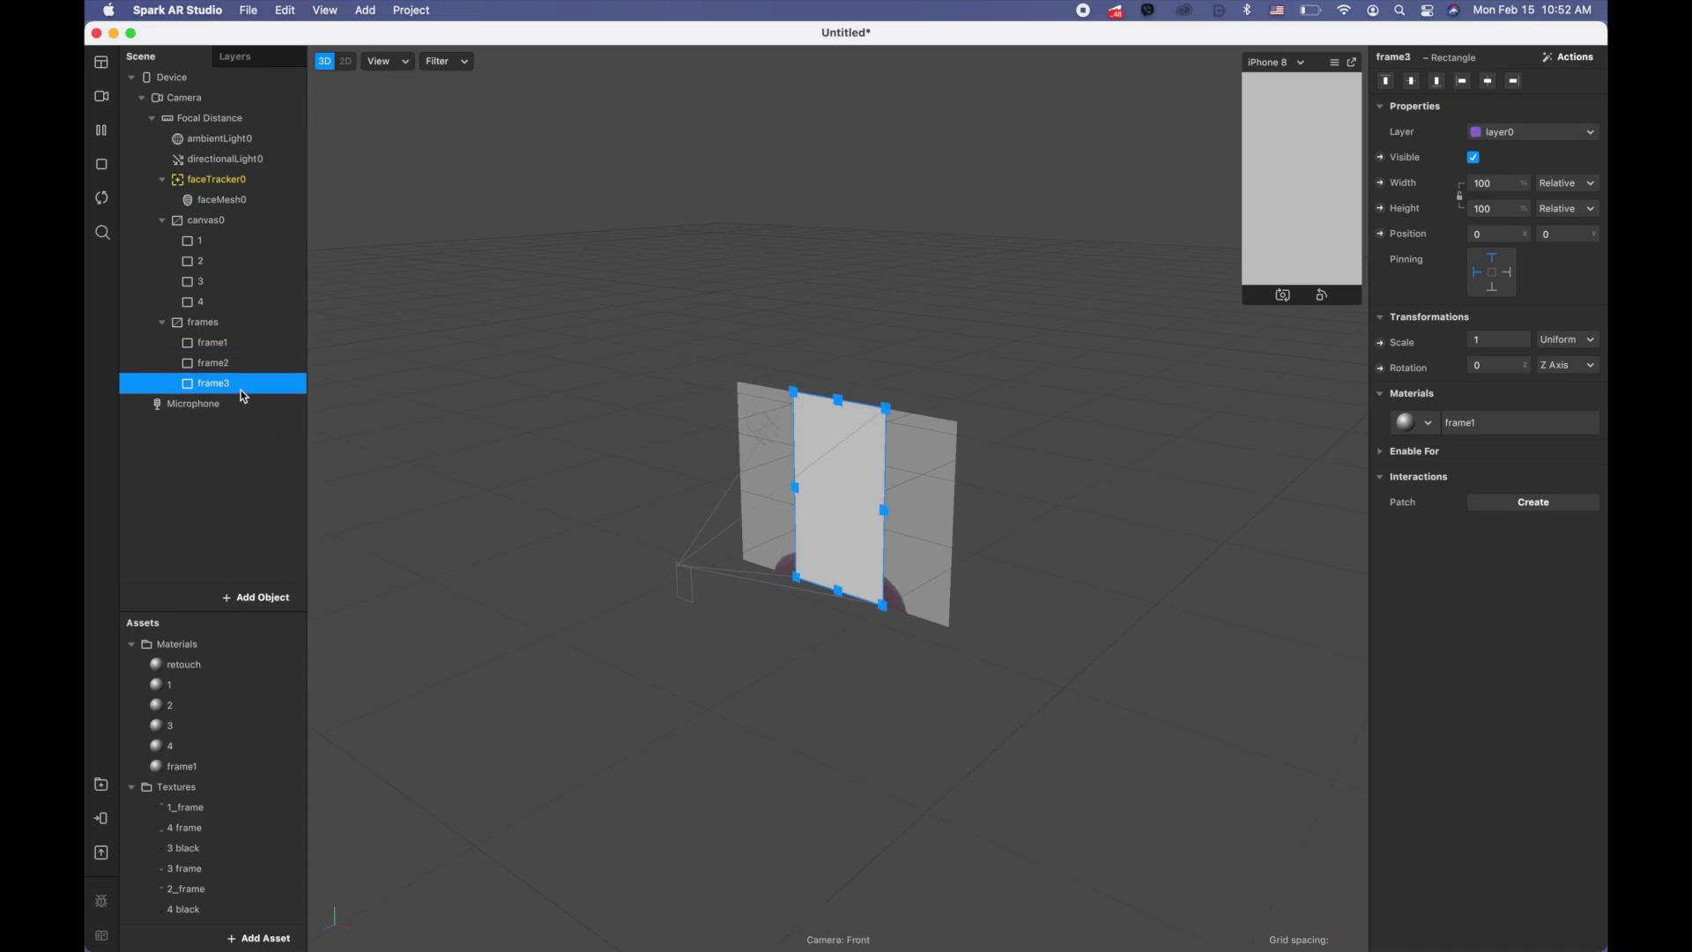
{"action": "right_click", "coordinate": [242, 389]}
{"action": "left_click", "coordinate": [313, 554]}
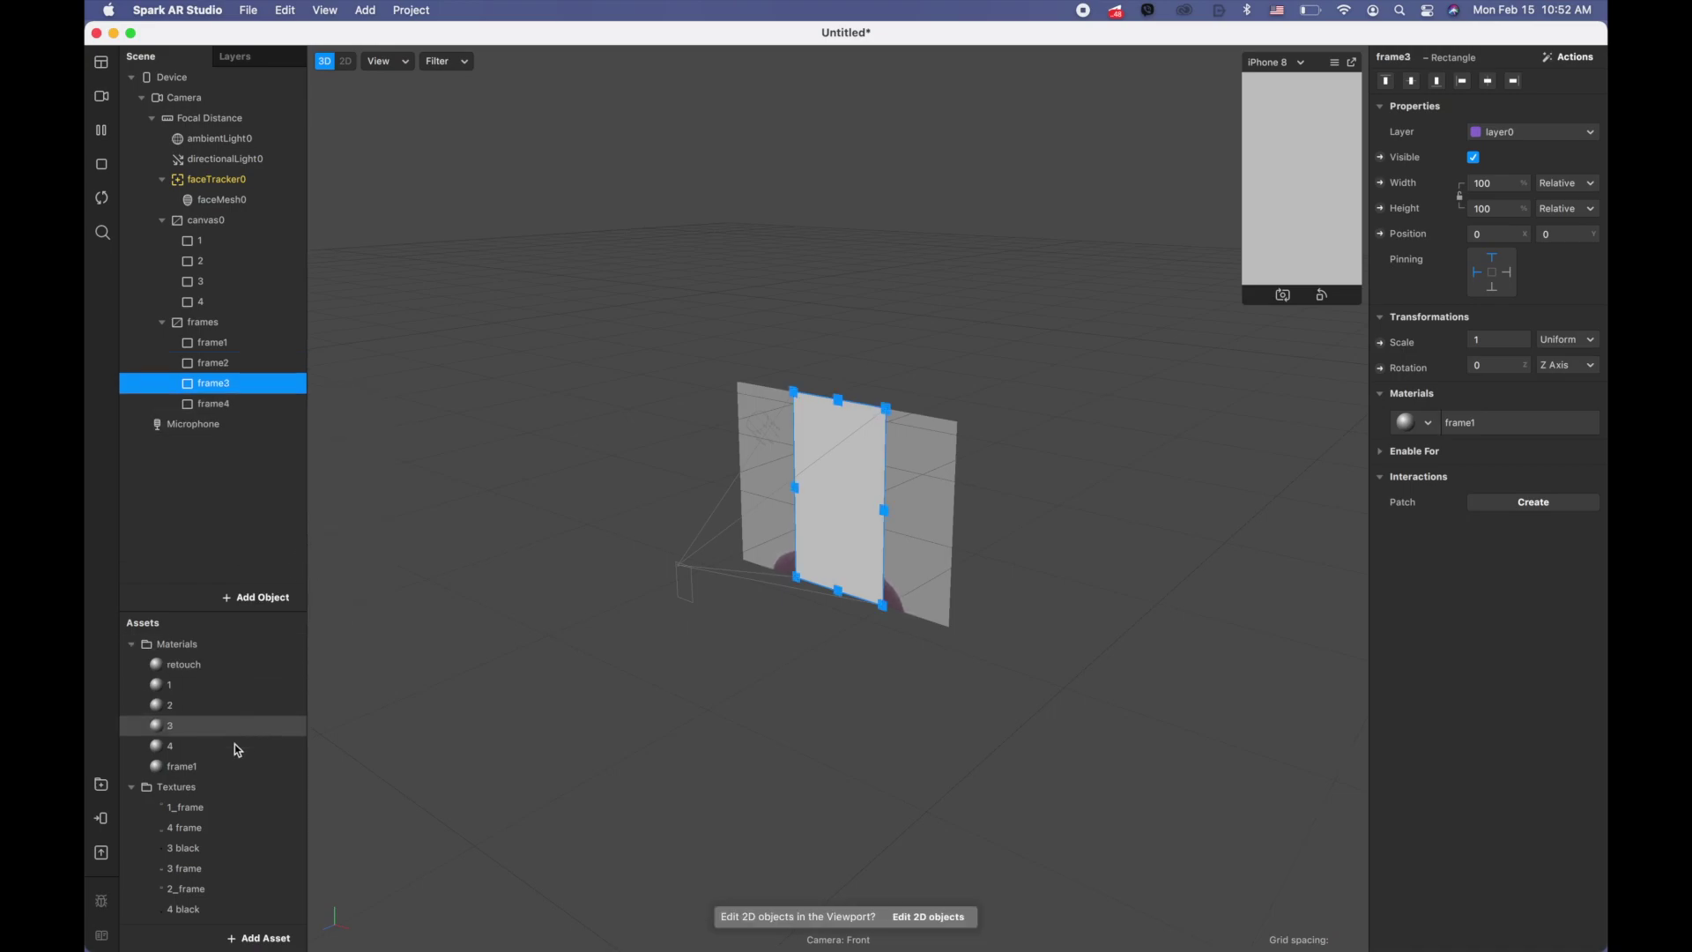
- Duplicate the frame1 material and its copies one after another to make three additional frame materials
{"action": "left_click", "coordinate": [228, 767]}
{"action": "right_click", "coordinate": [229, 770]}
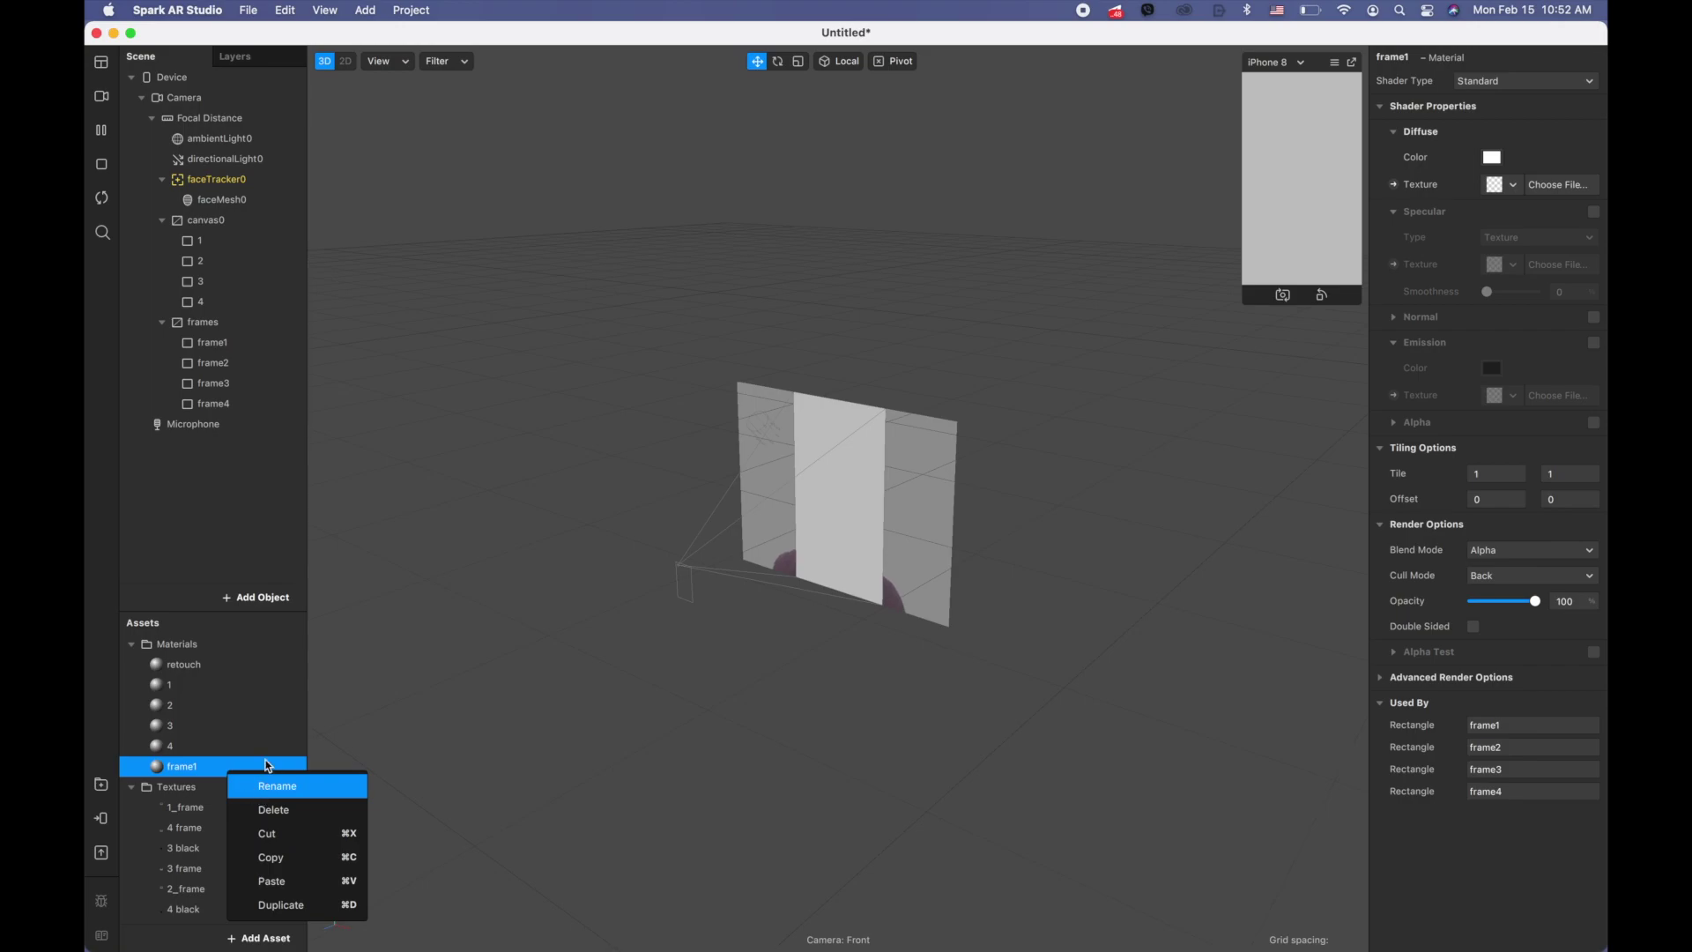
{"action": "left_click", "coordinate": [291, 905]}
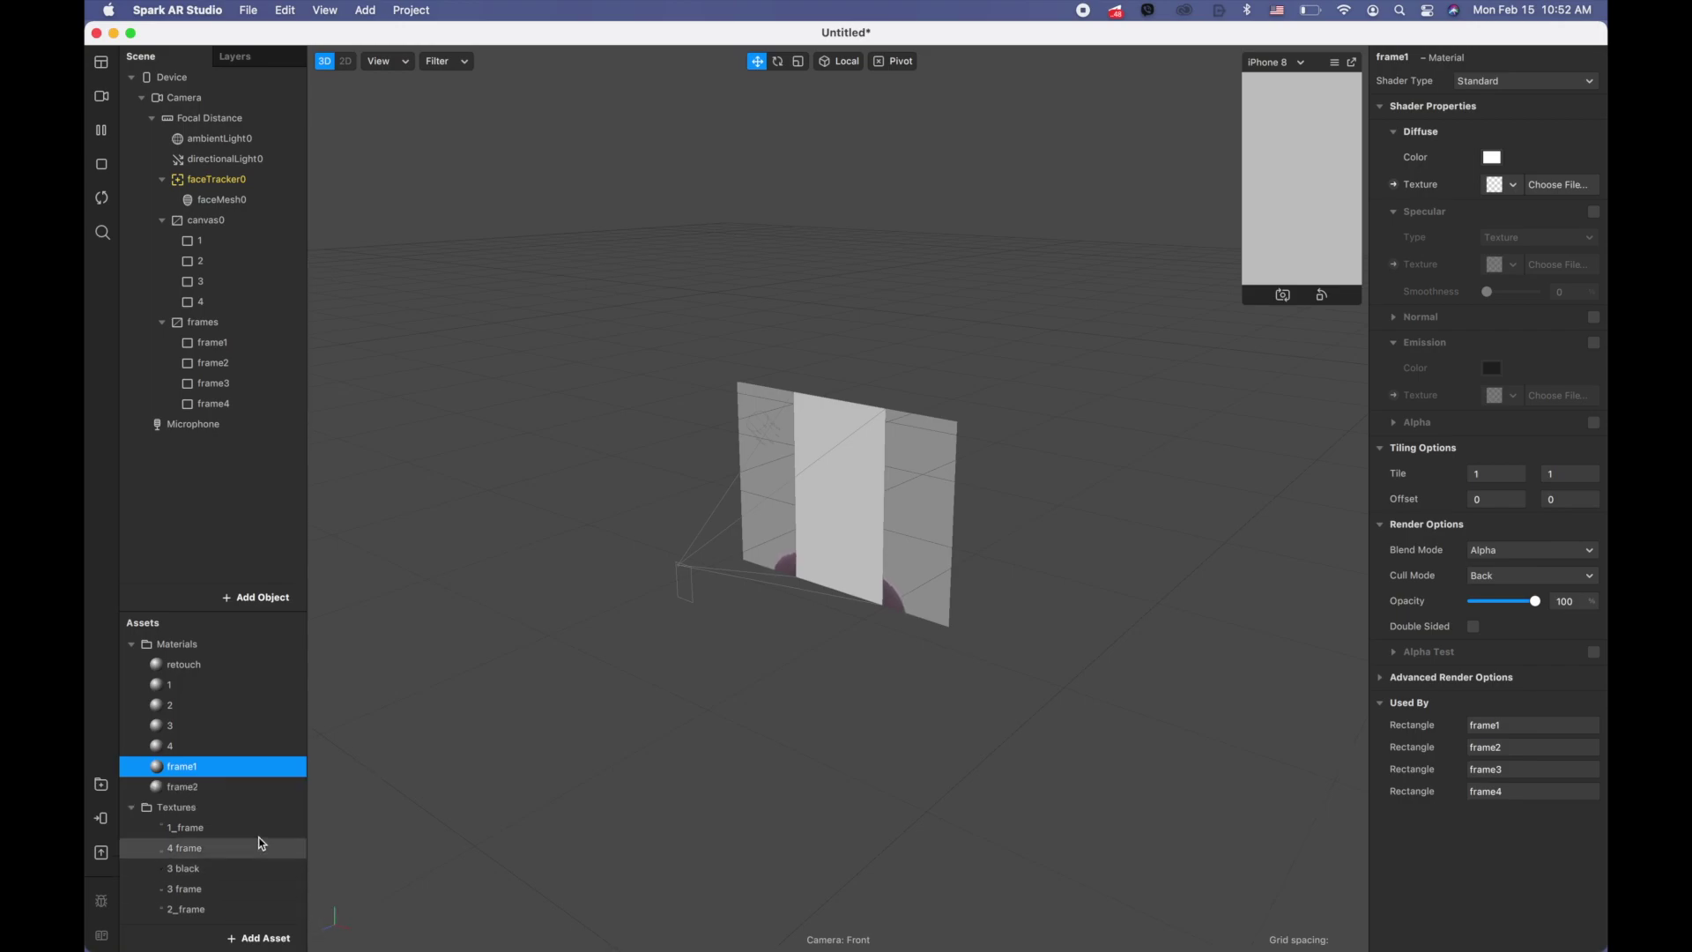
{"action": "right_click", "coordinate": [224, 790]}
{"action": "left_click", "coordinate": [284, 921]}
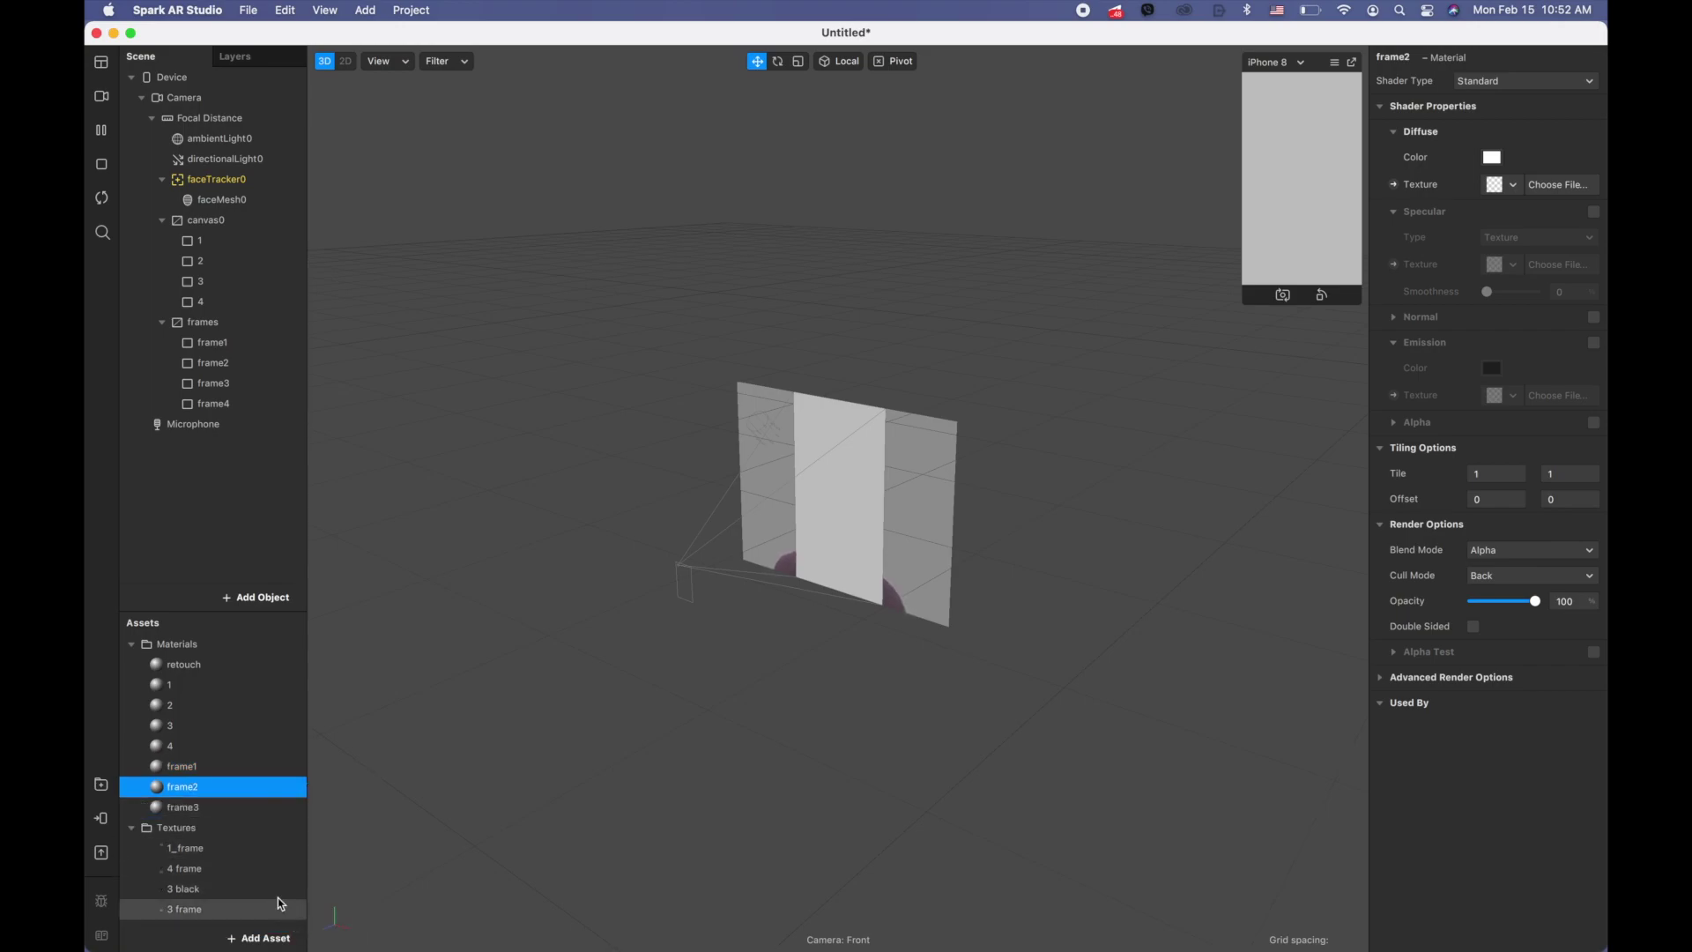
{"action": "left_click", "coordinate": [216, 808]}
{"action": "right_click", "coordinate": [216, 807]}
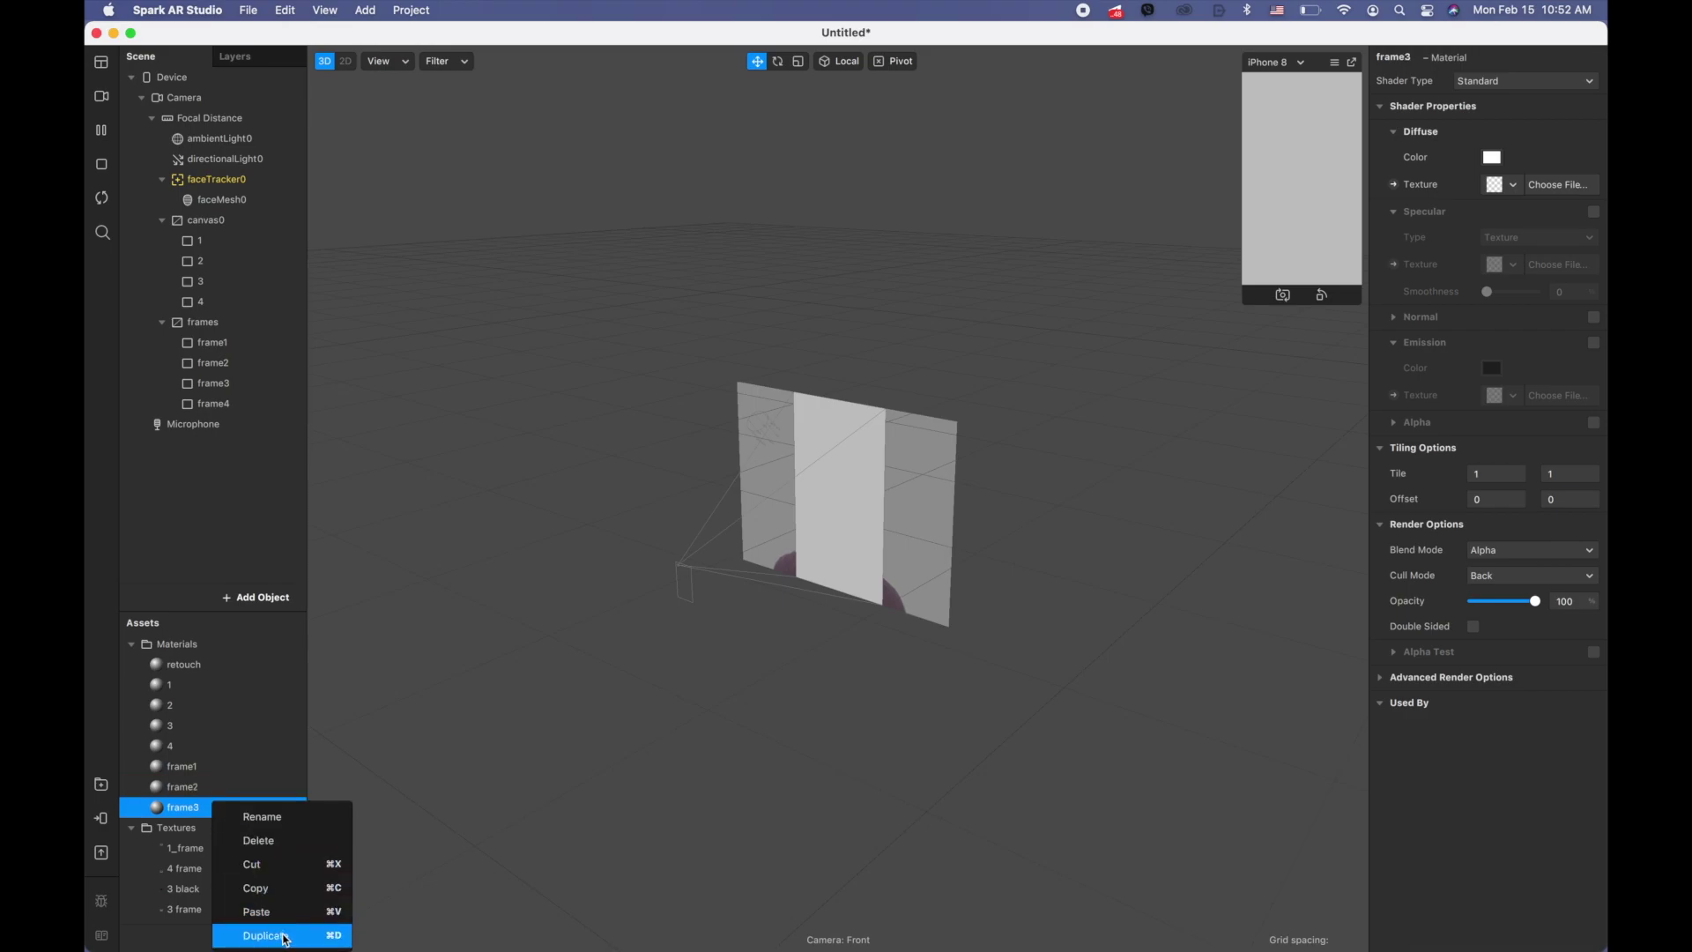
{"action": "left_click", "coordinate": [283, 936]}
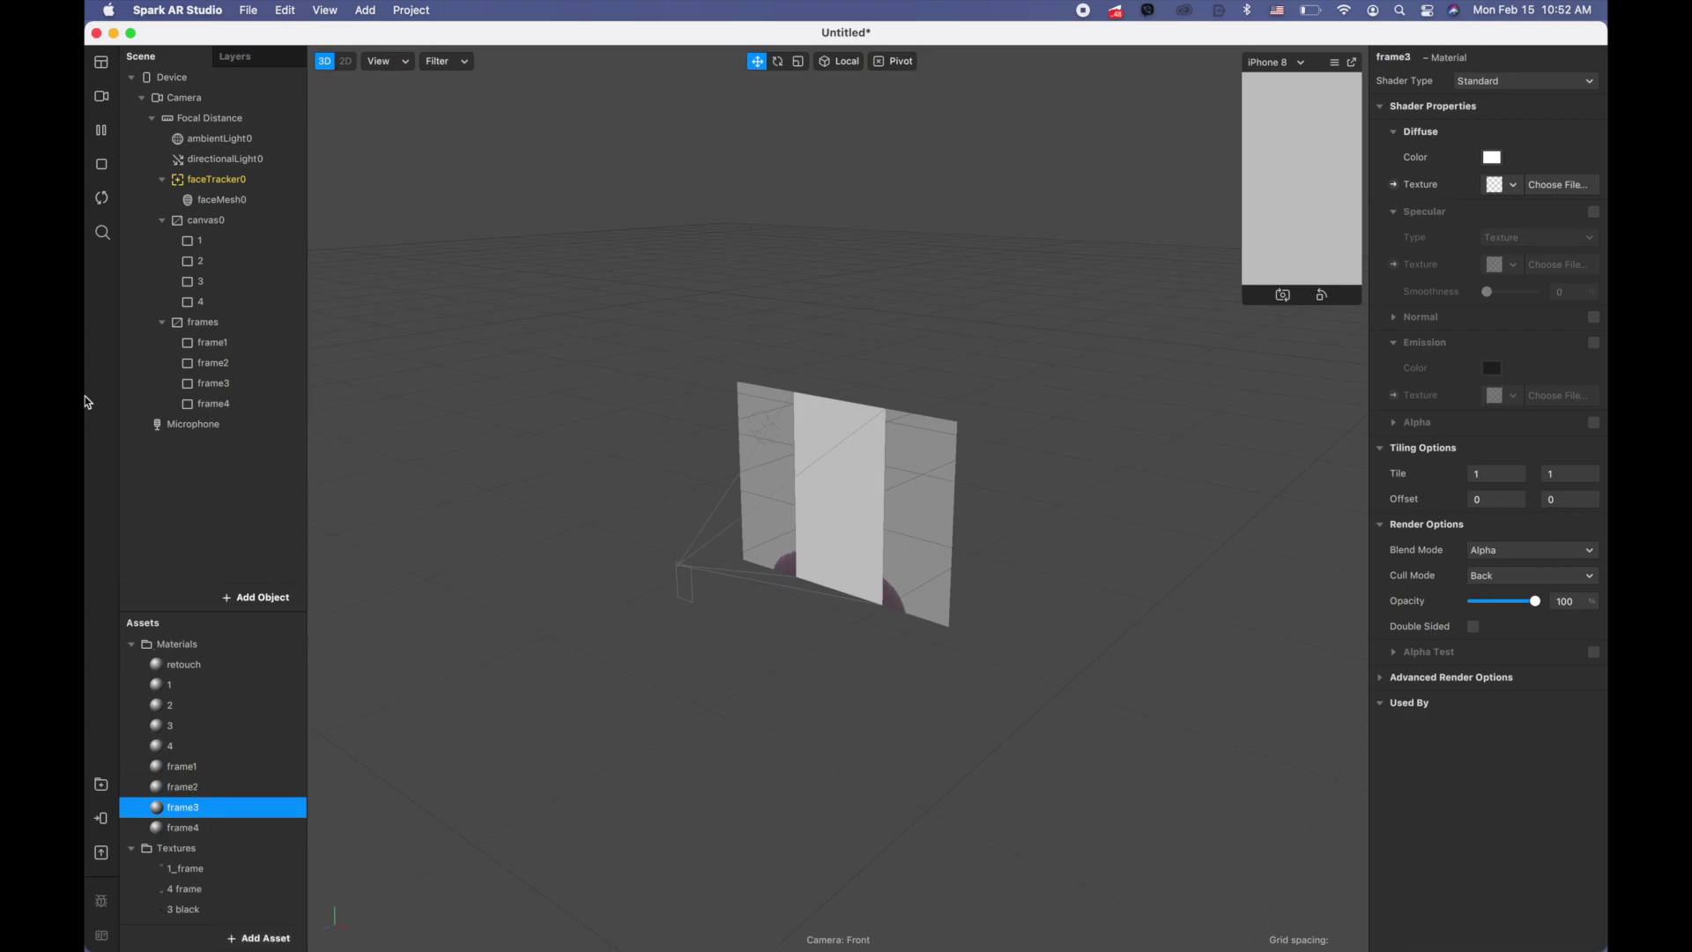
- Set the frame1 material's shader type to Flat
{"action": "left_click", "coordinate": [227, 347]}
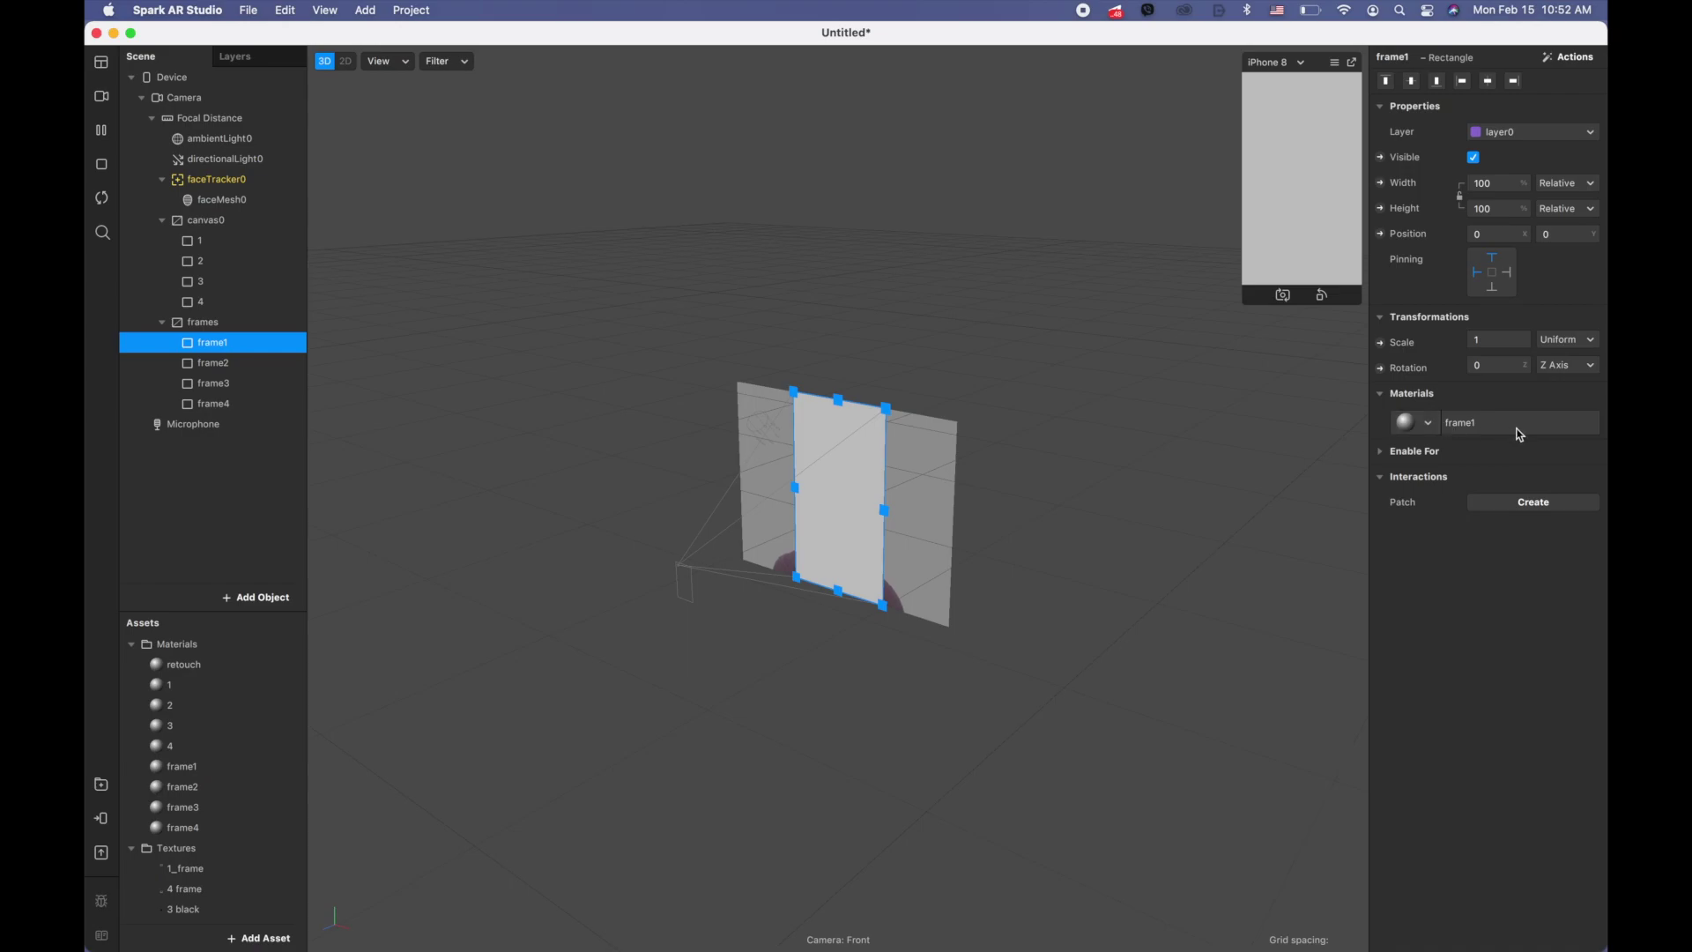
{"action": "double_click", "coordinate": [217, 768]}
{"action": "key", "text": "Return"}
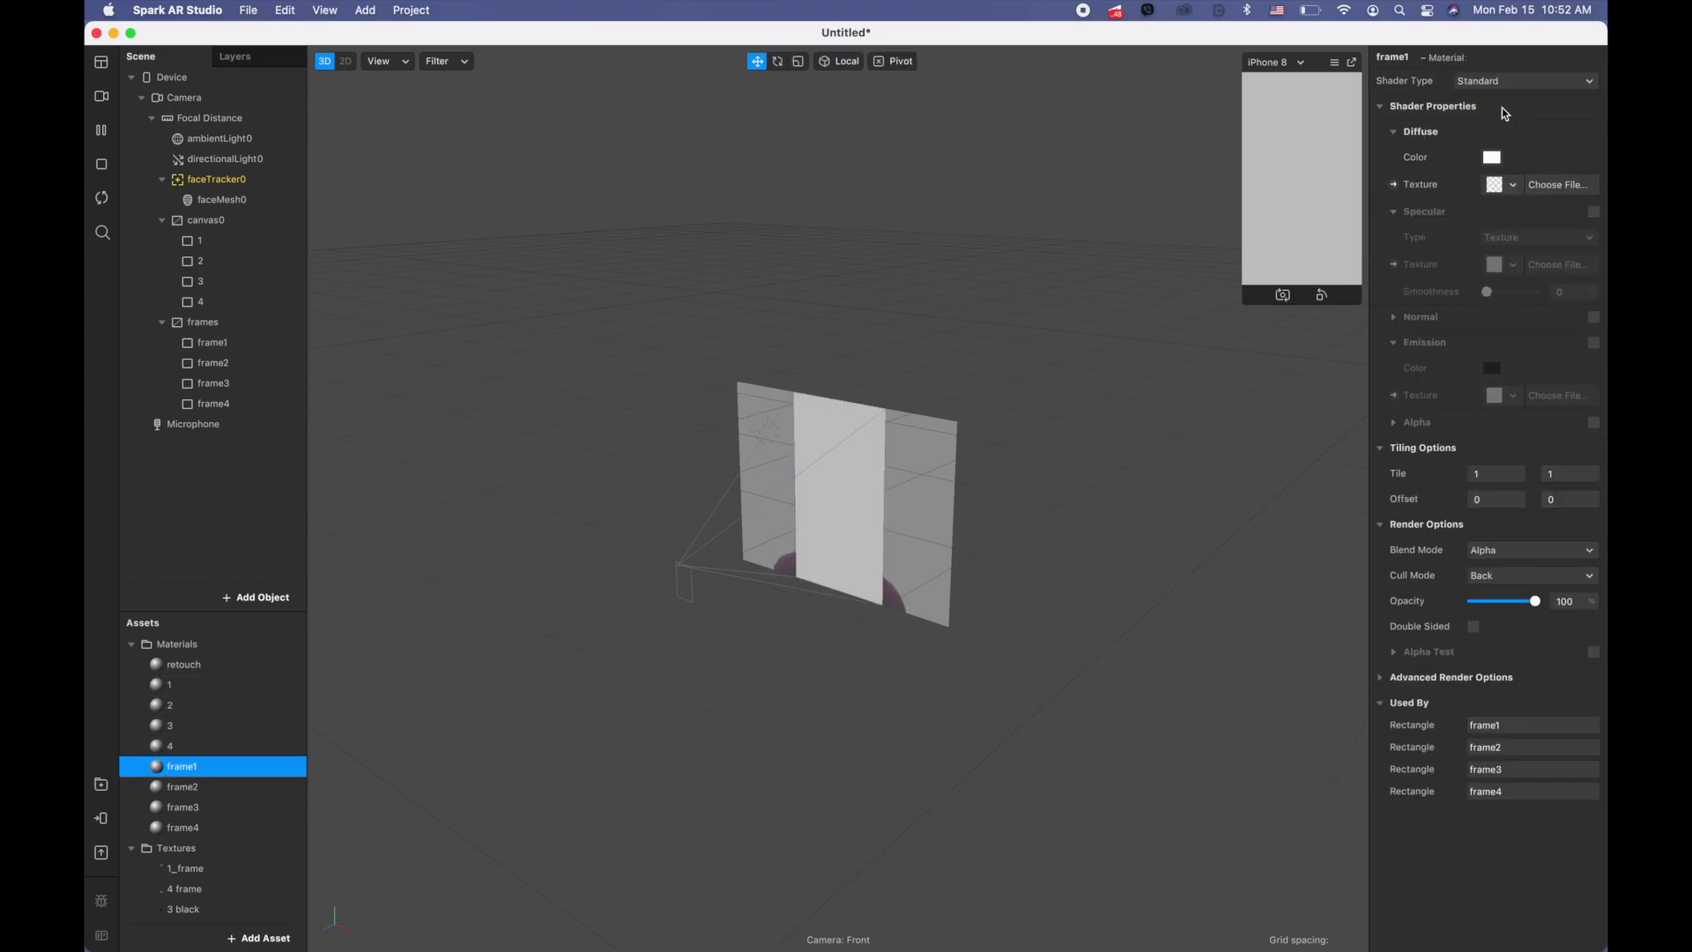
{"action": "left_click", "coordinate": [1525, 80]}
{"action": "left_click", "coordinate": [1481, 80]}
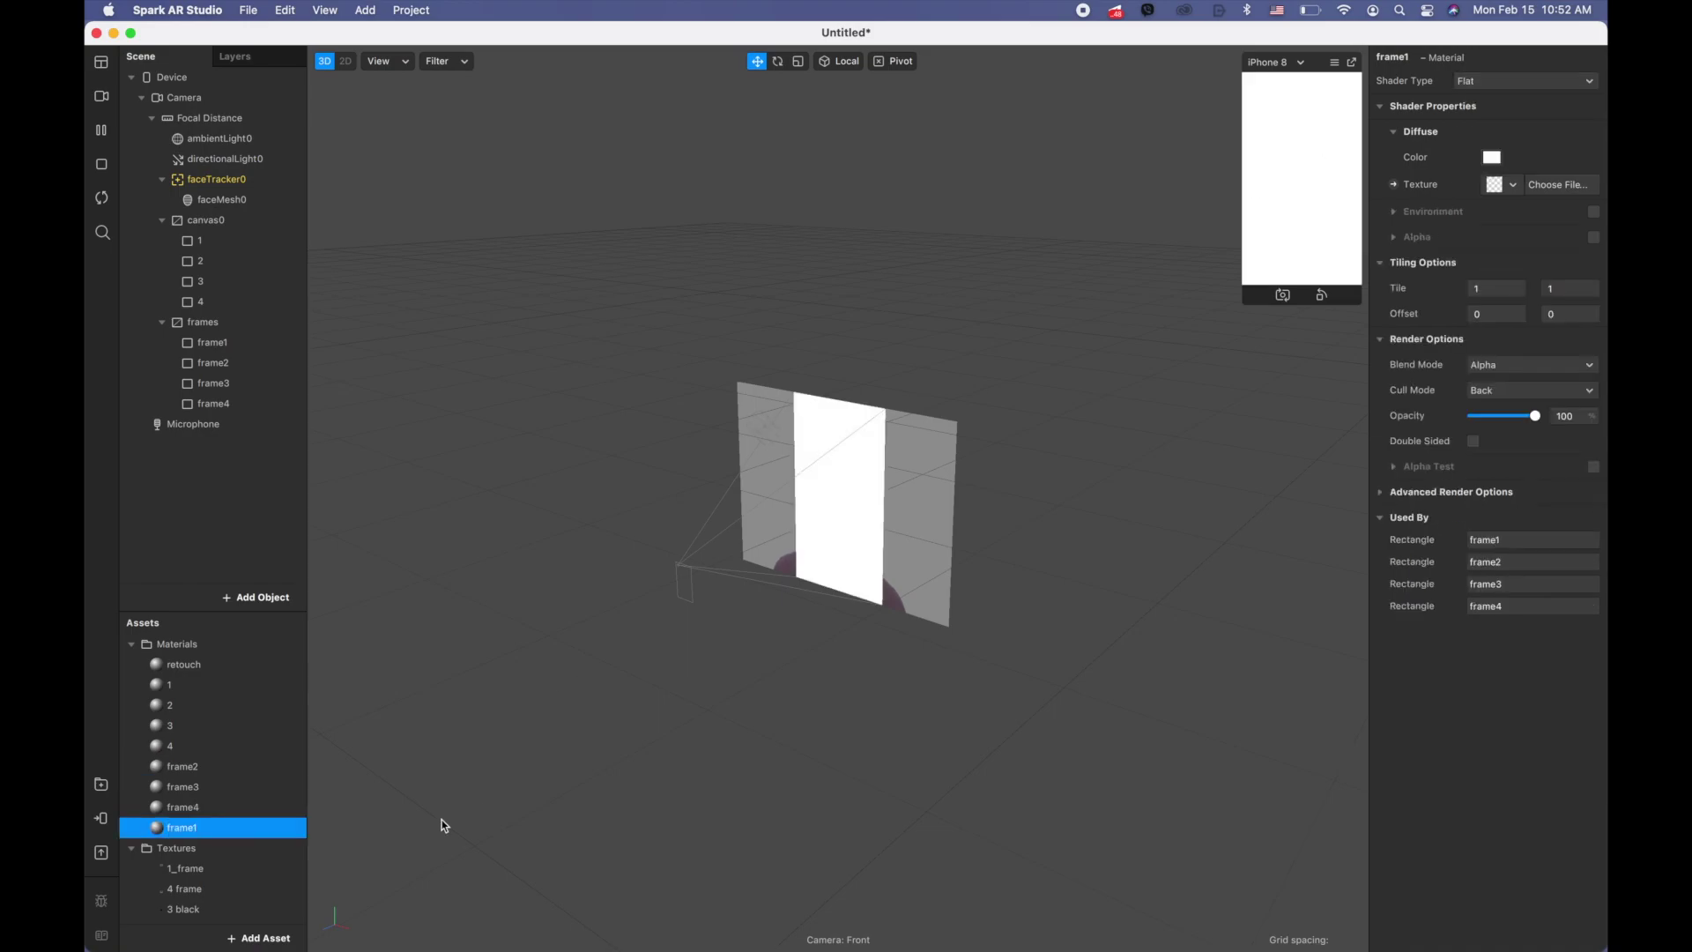
- Set the shader type of the frame4, frame3 and frame2 materials to Flat
{"action": "left_click", "coordinate": [229, 776]}
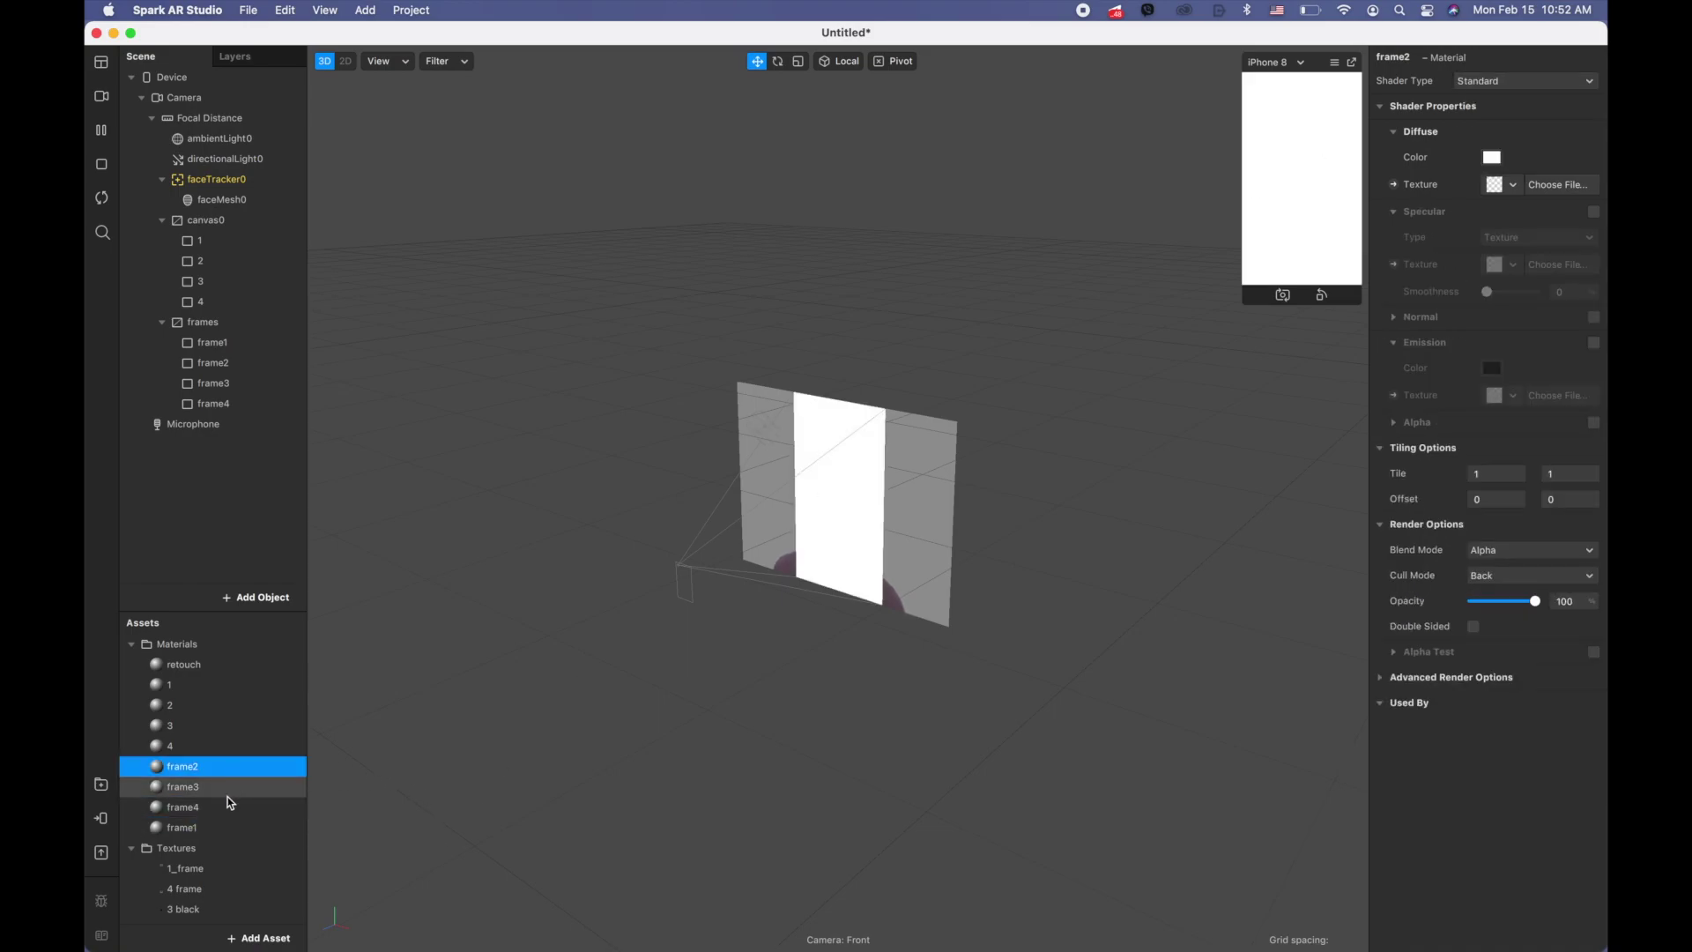
{"action": "left_click", "coordinate": [227, 806]}
{"action": "left_click", "coordinate": [1518, 81]}
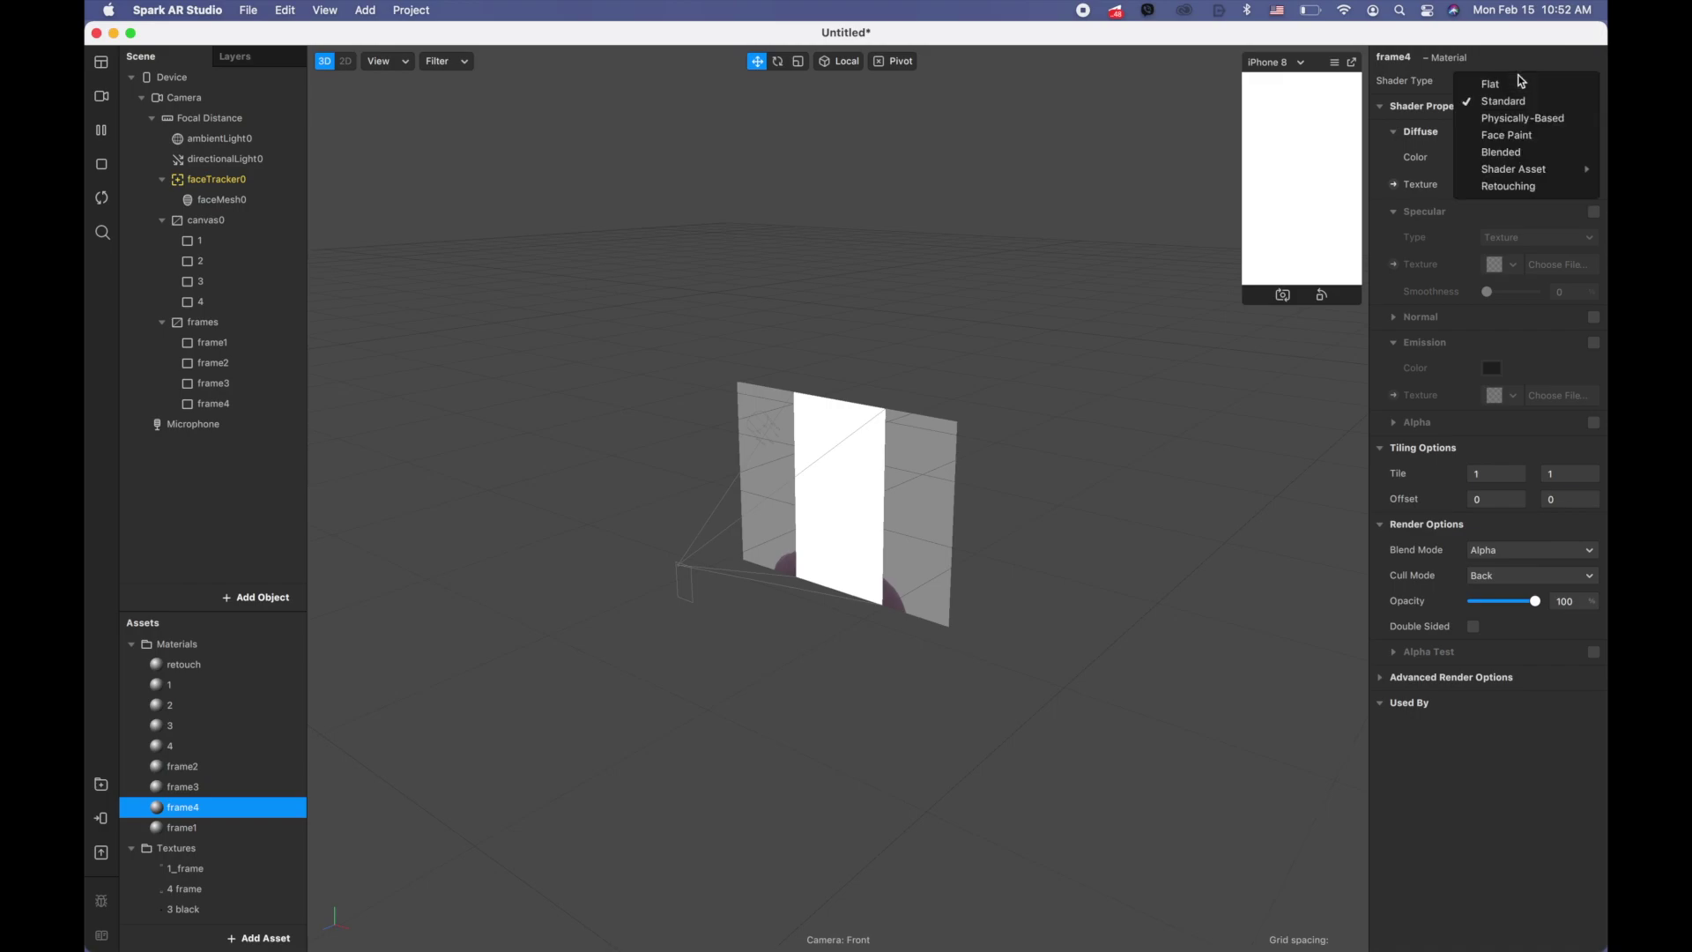
{"action": "left_click", "coordinate": [1516, 86]}
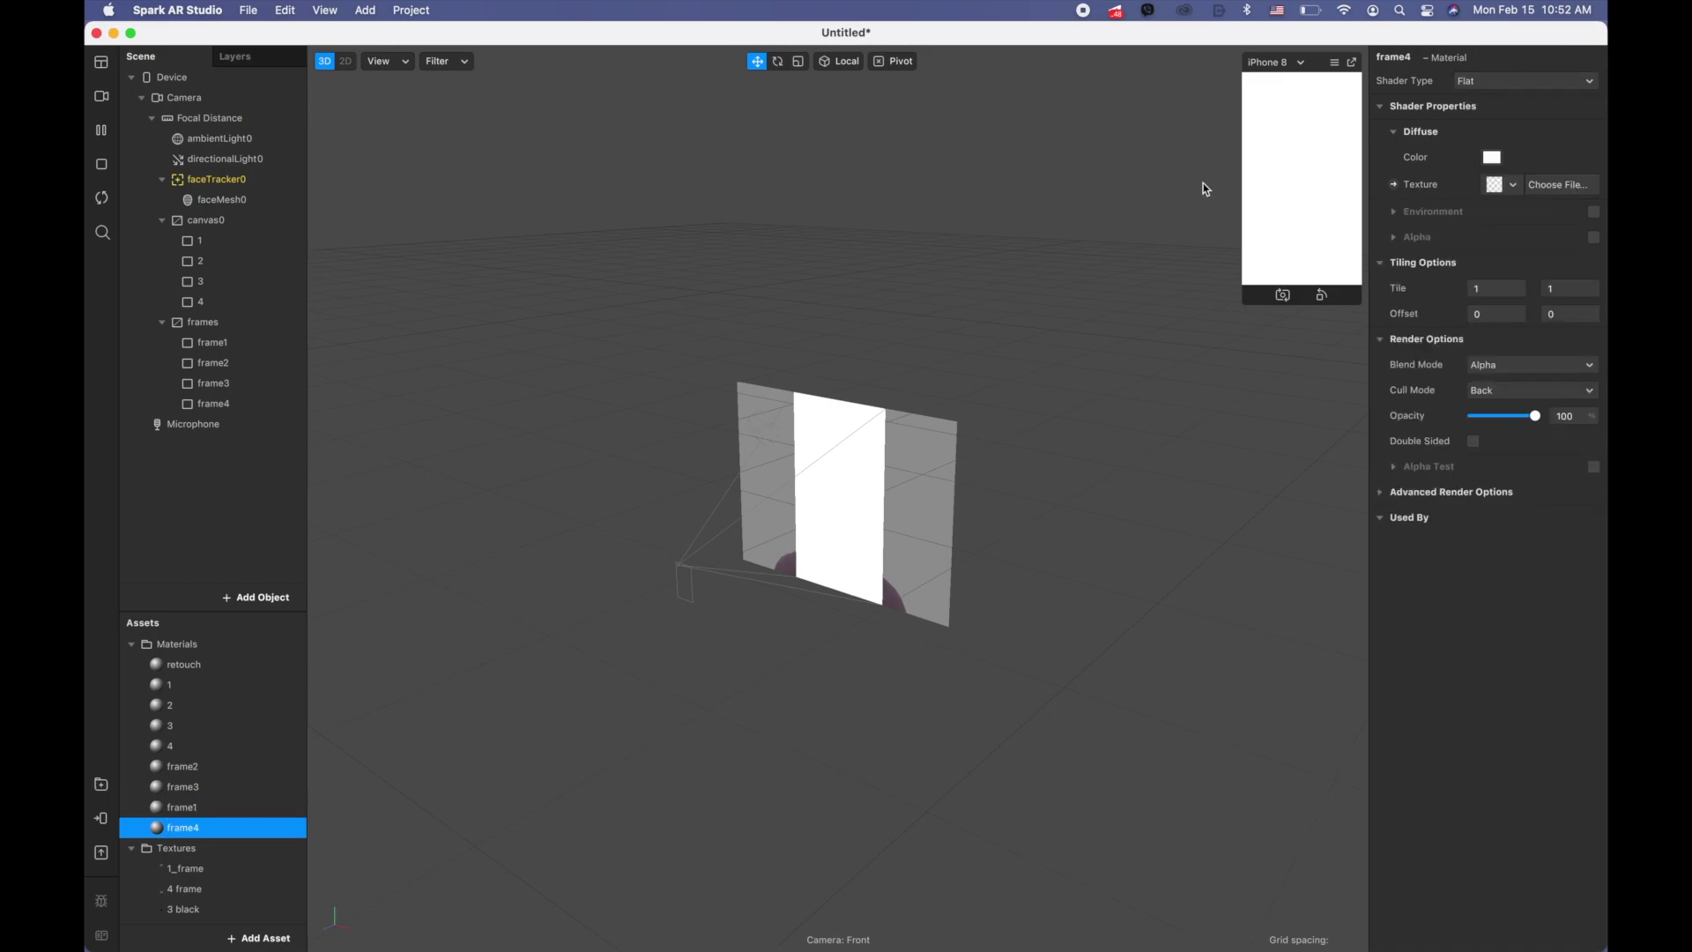
{"action": "left_click", "coordinate": [240, 786]}
{"action": "left_click", "coordinate": [1537, 81]}
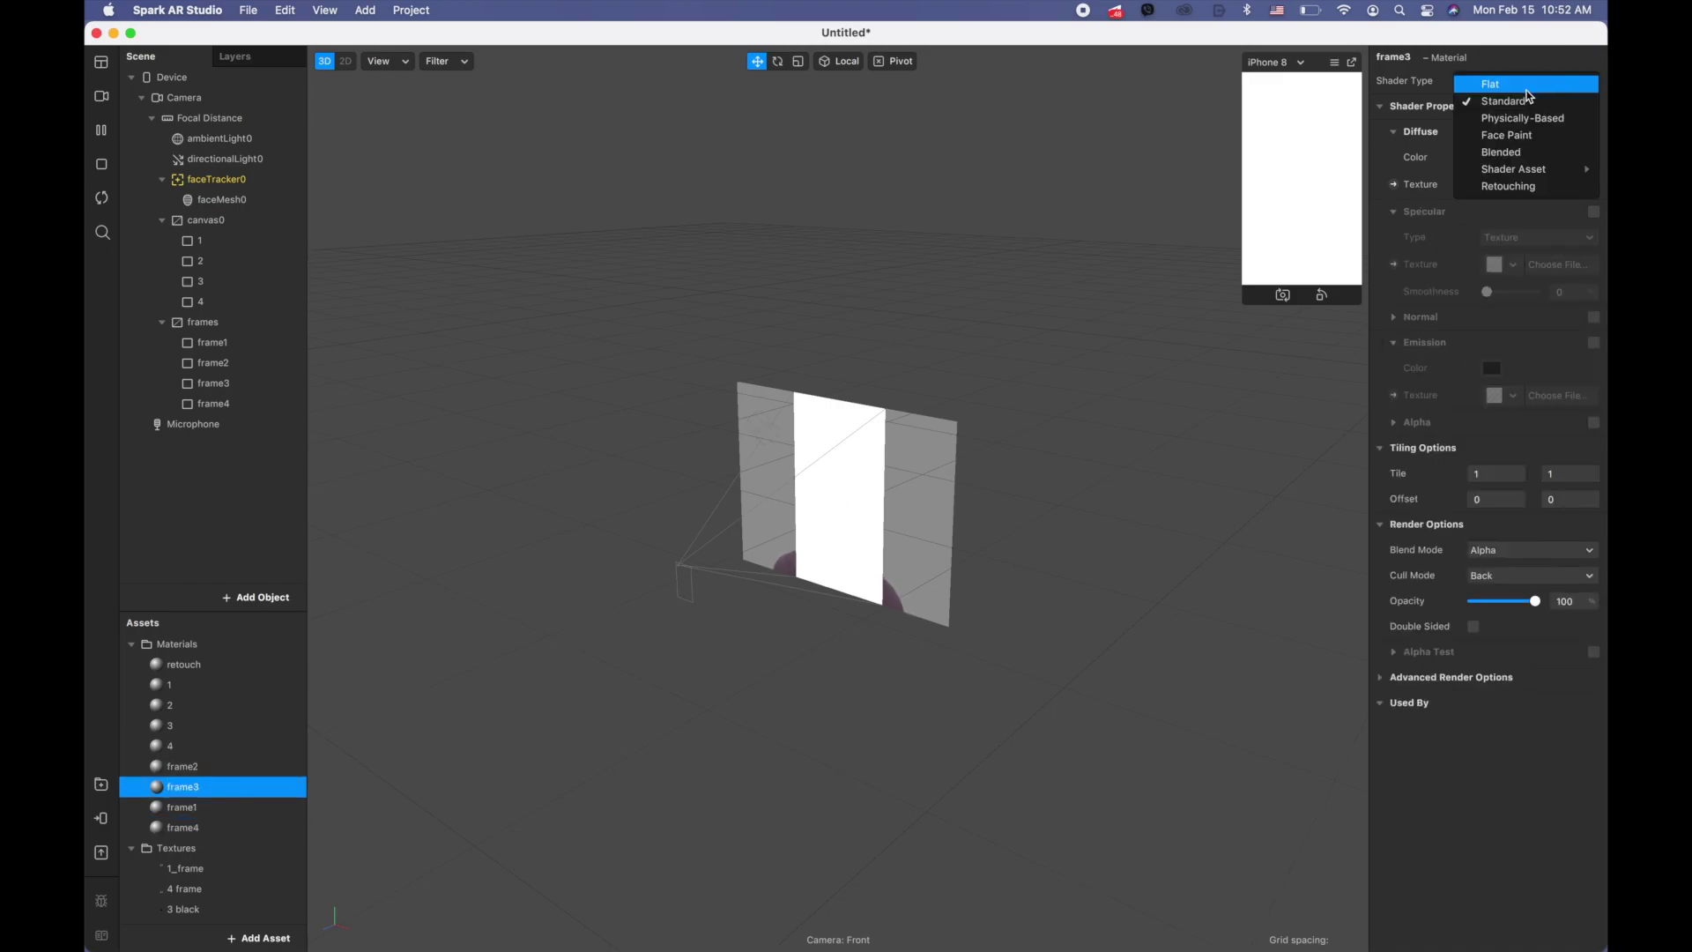
{"action": "left_click", "coordinate": [1489, 84]}
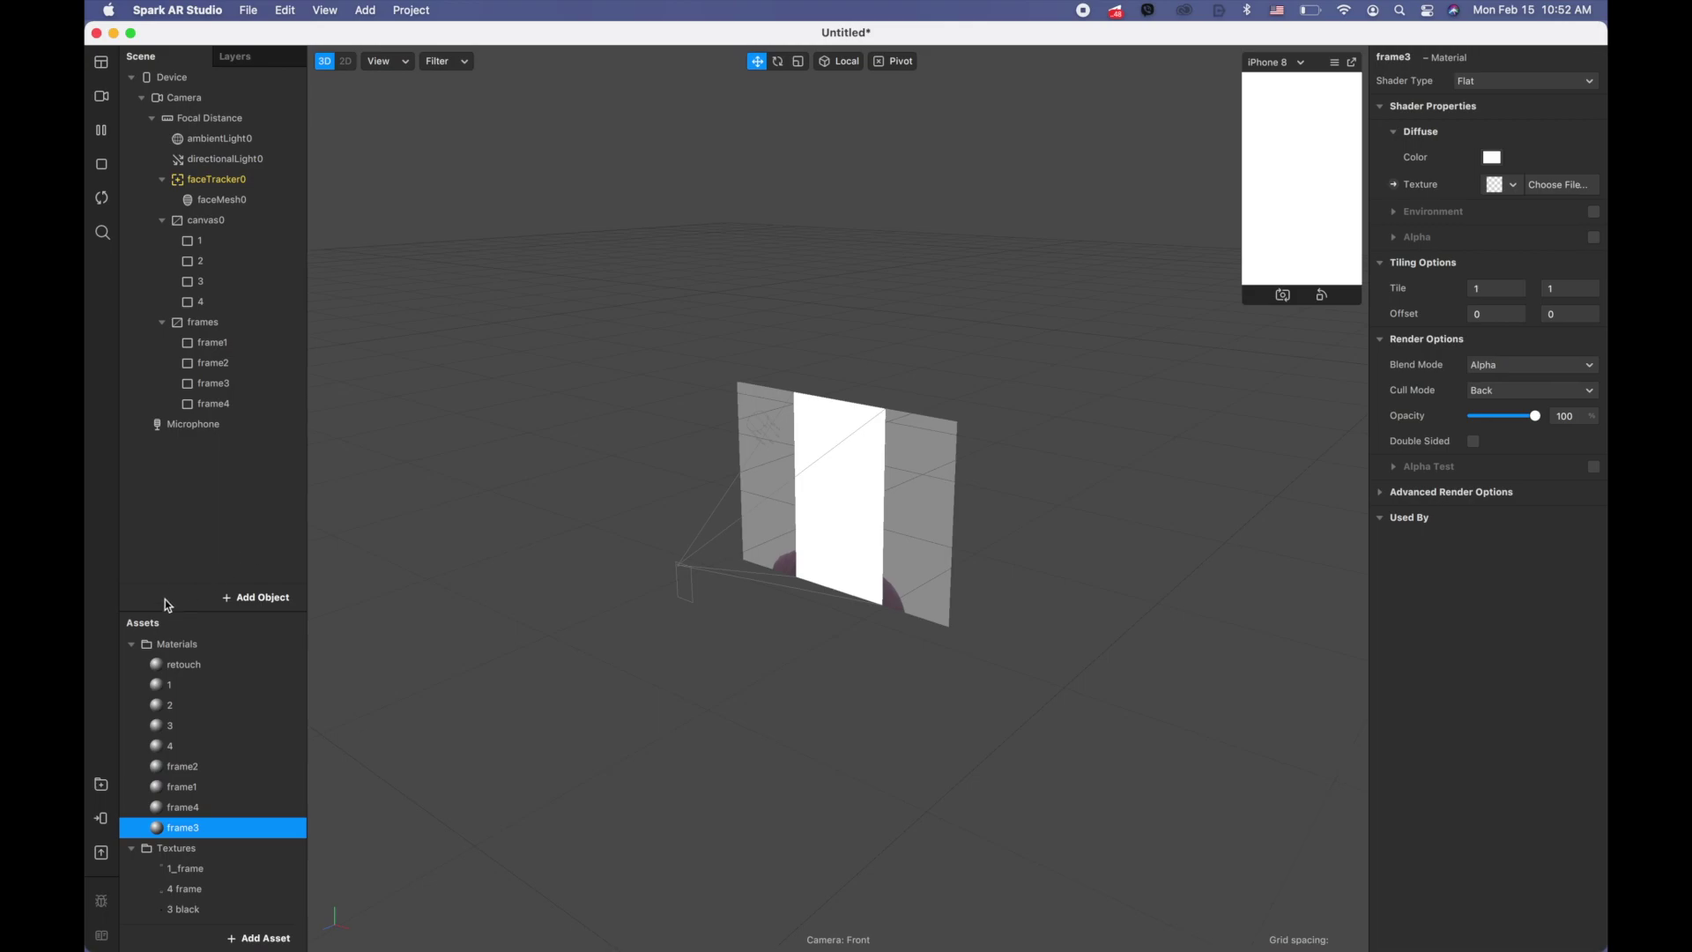
{"action": "left_click", "coordinate": [207, 770]}
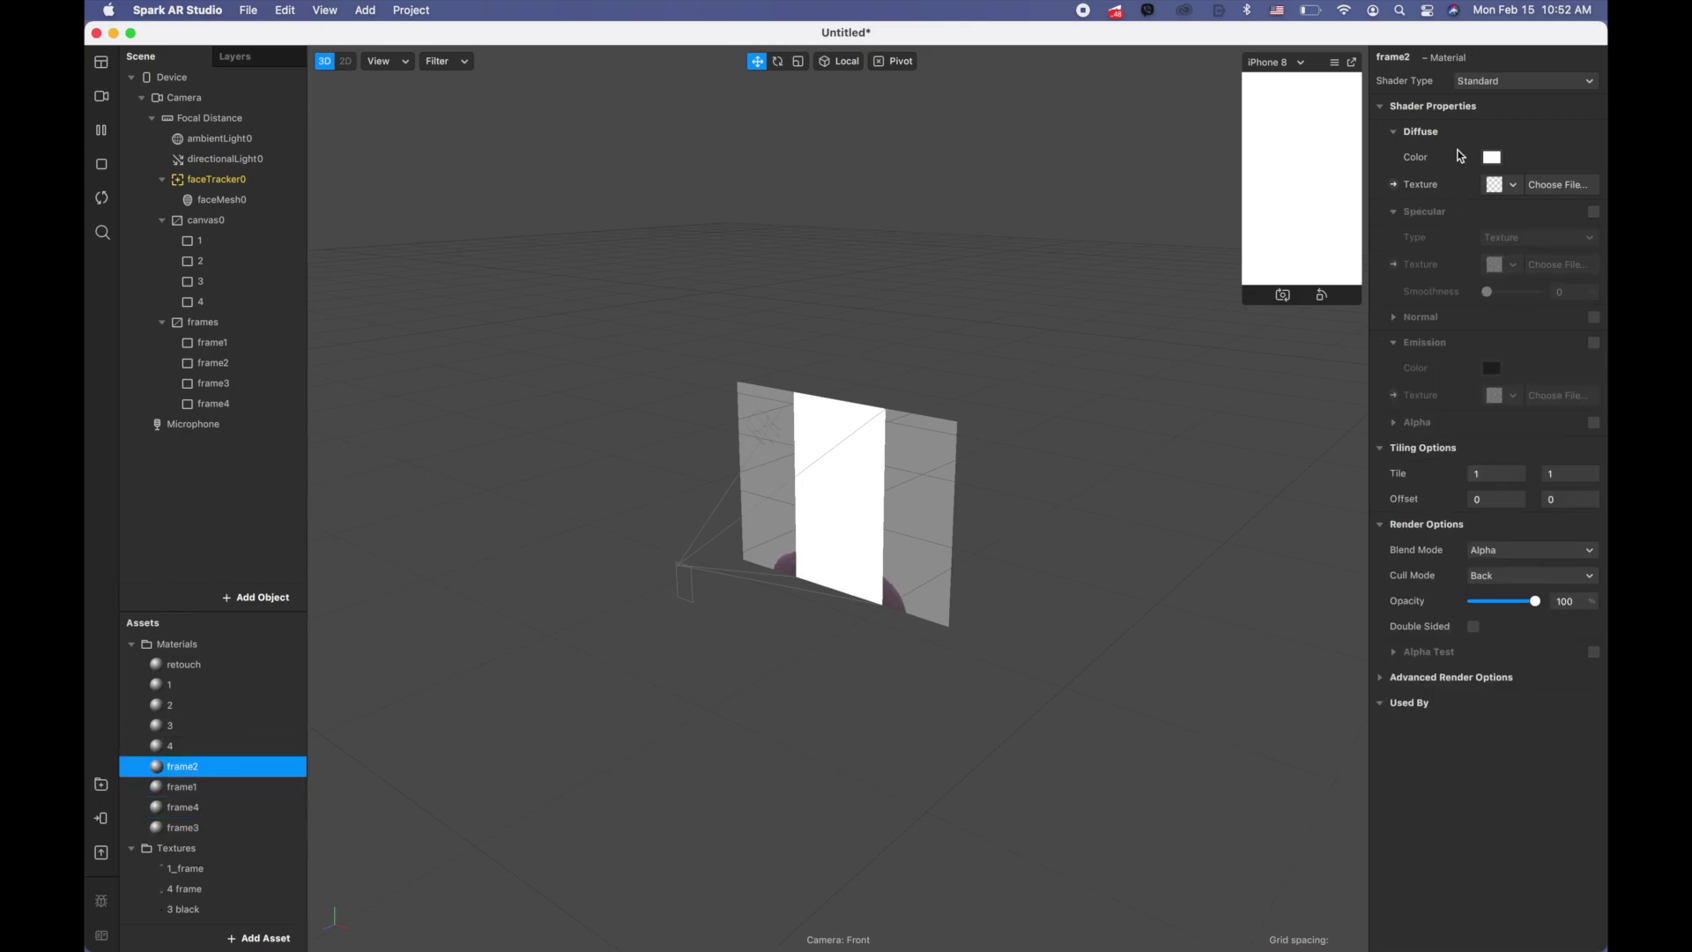
{"action": "left_click", "coordinate": [1503, 80]}
{"action": "left_click", "coordinate": [1489, 84]}
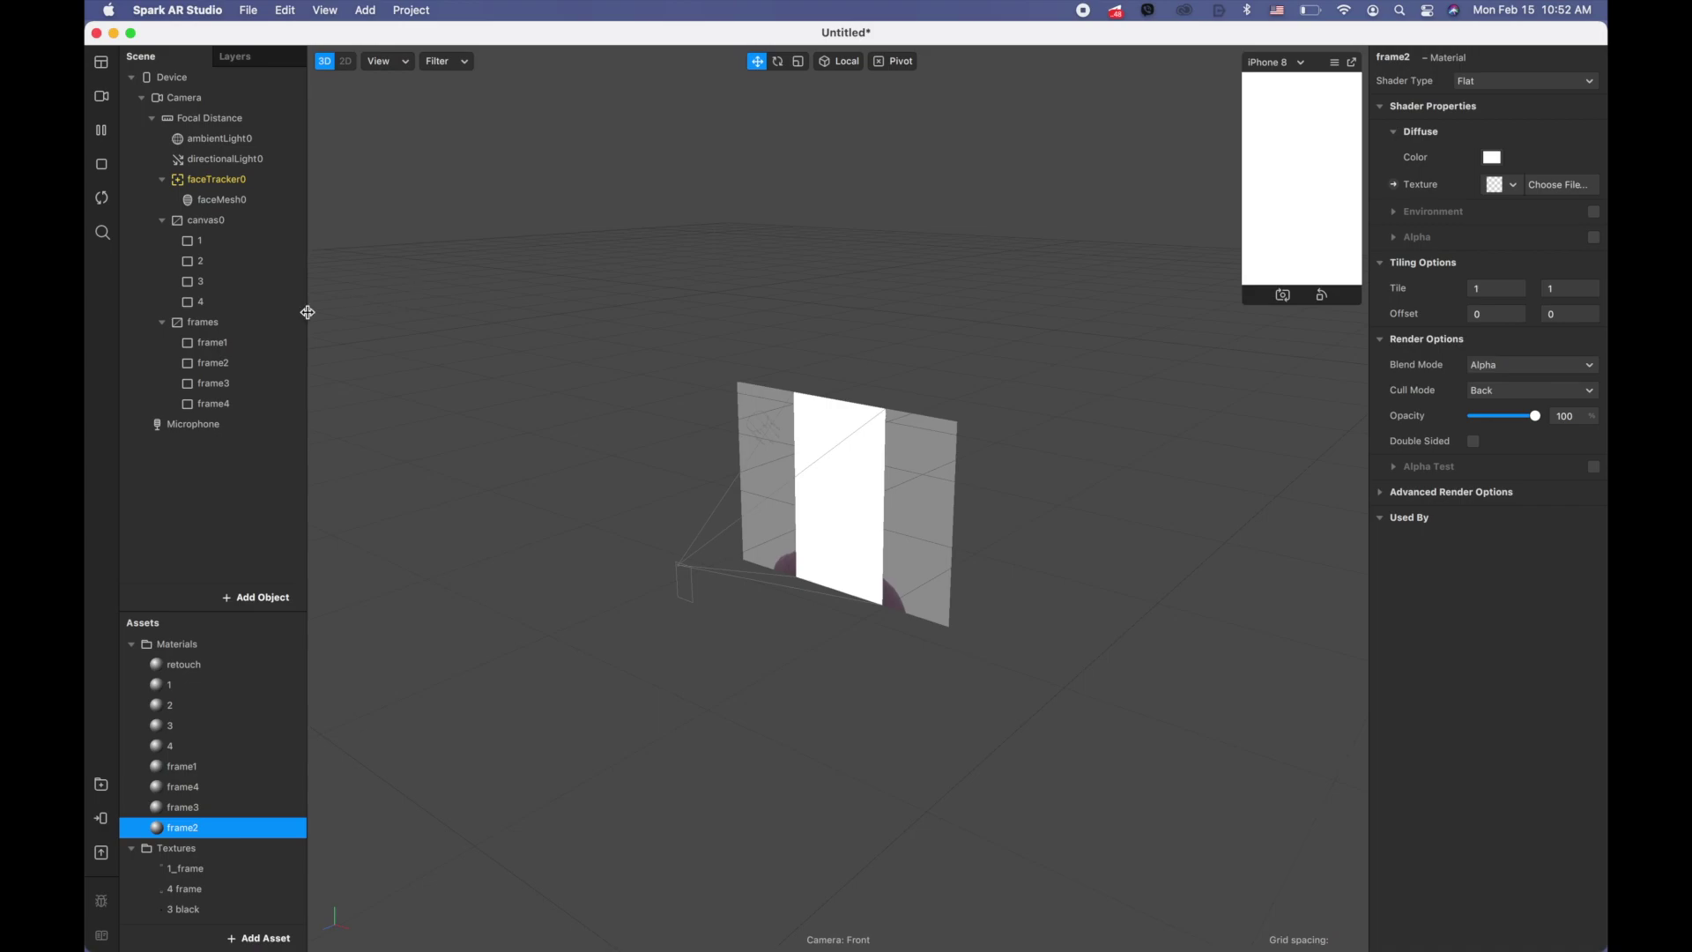
- Assign the frame2, frame3 and frame4 materials to the rectangles of the same names in the frames canvas
{"action": "left_click", "coordinate": [214, 364]}
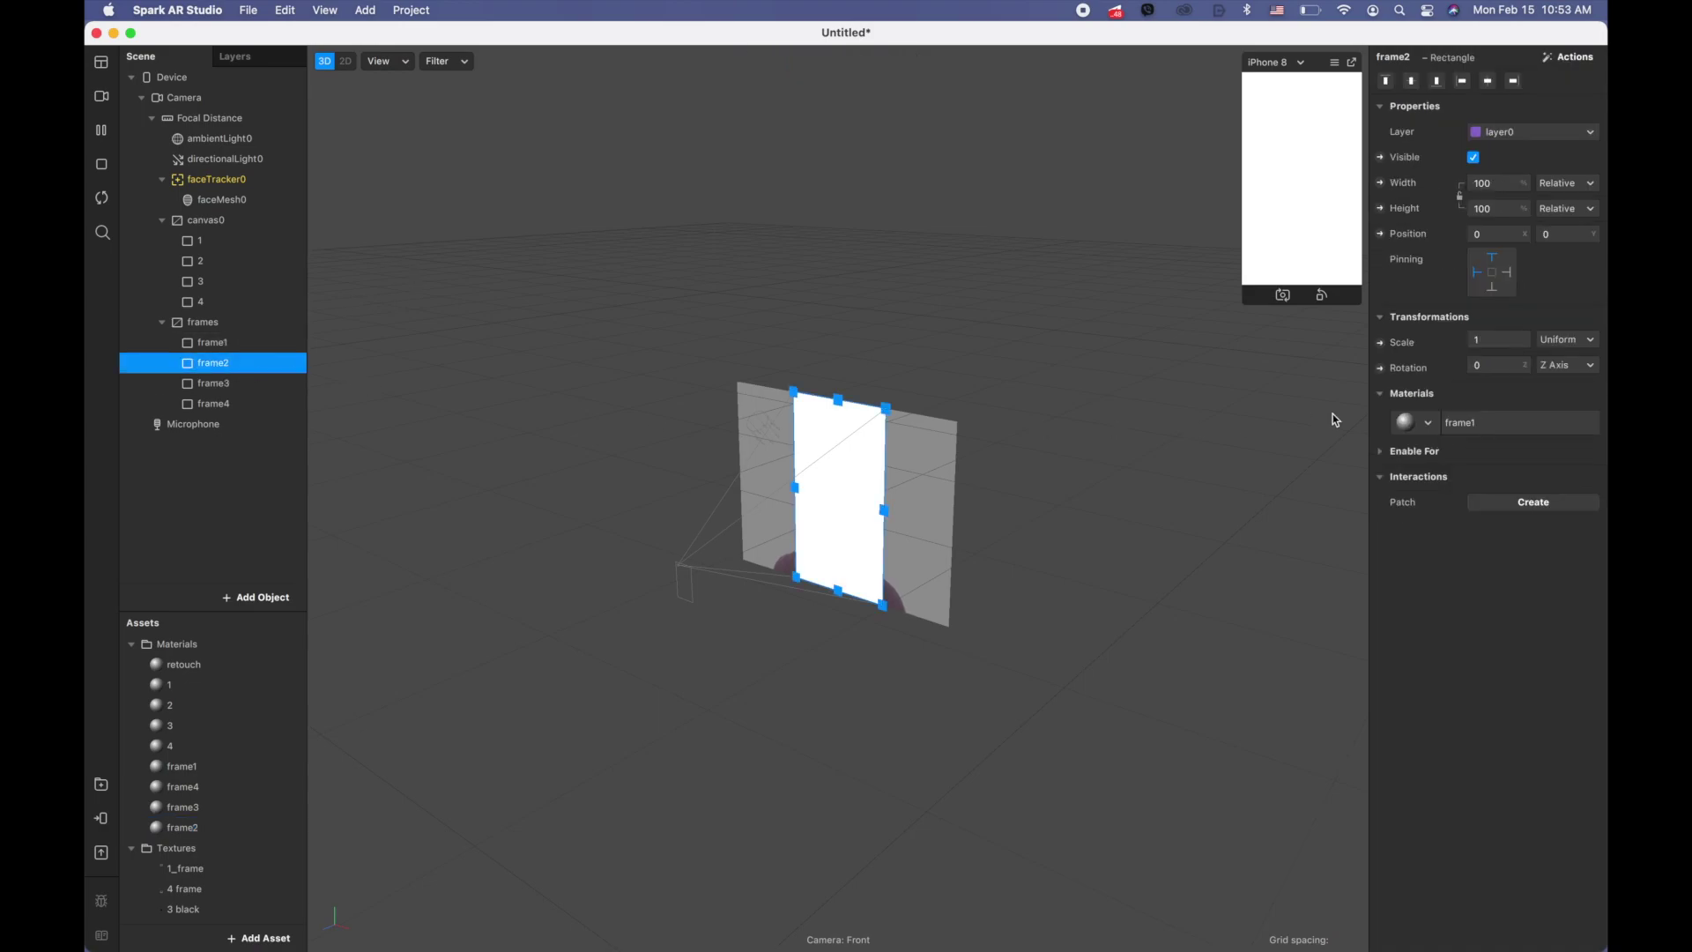
{"action": "left_click", "coordinate": [1428, 424]}
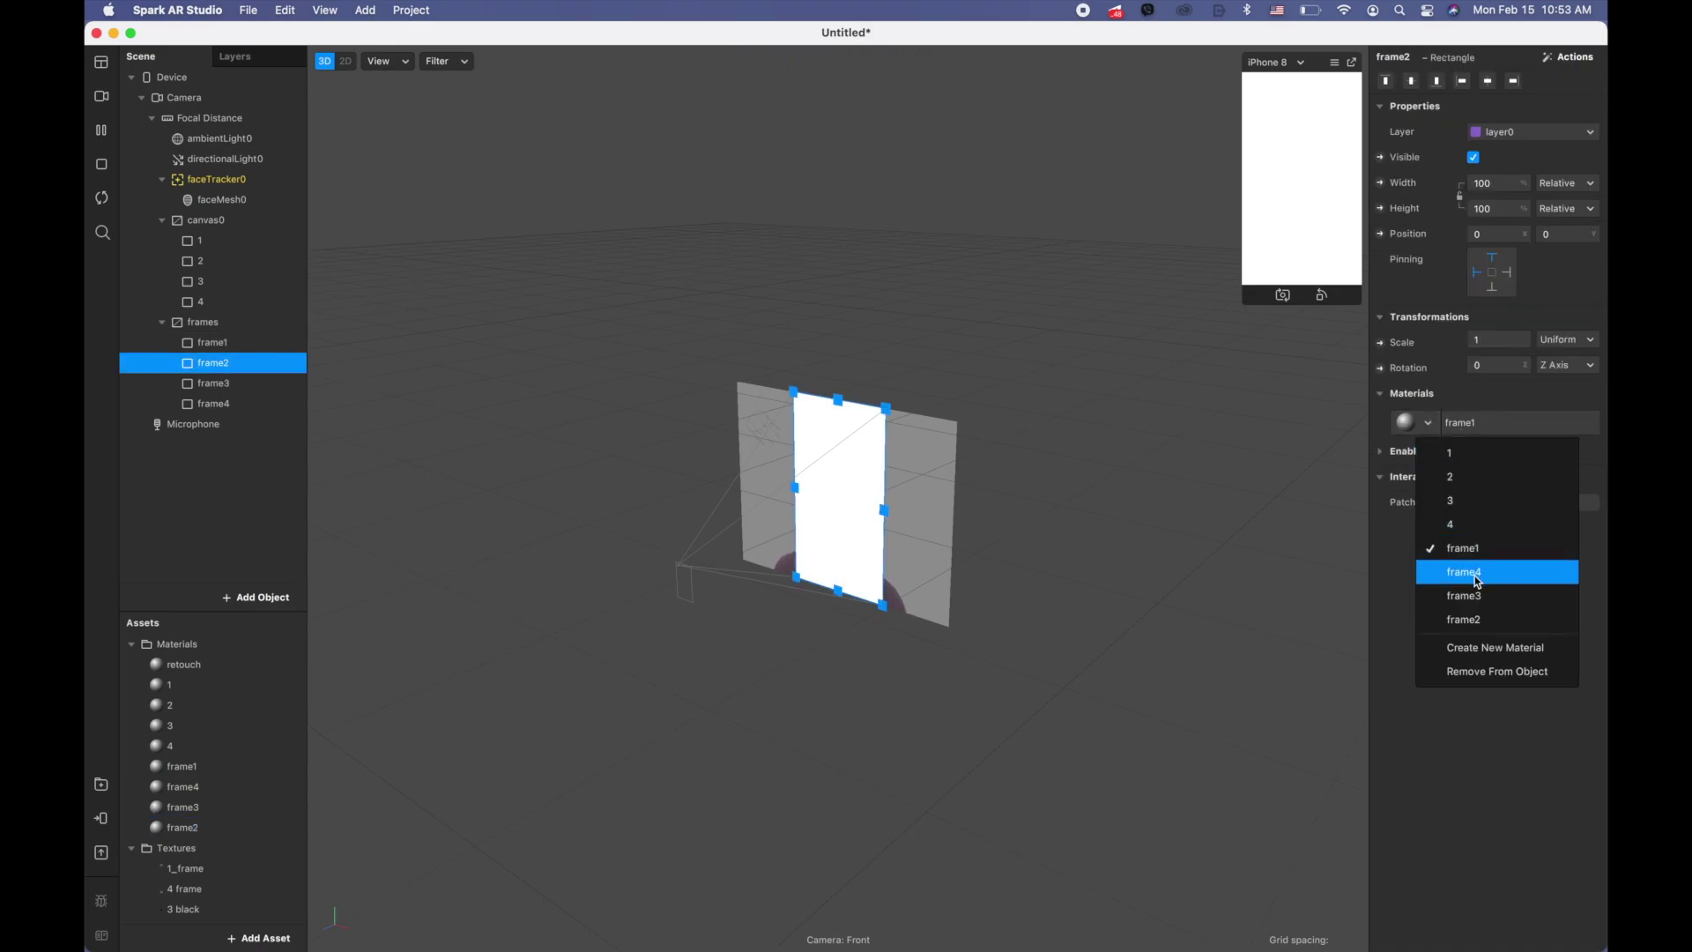
{"action": "left_click", "coordinate": [1465, 620]}
{"action": "left_click", "coordinate": [213, 384]}
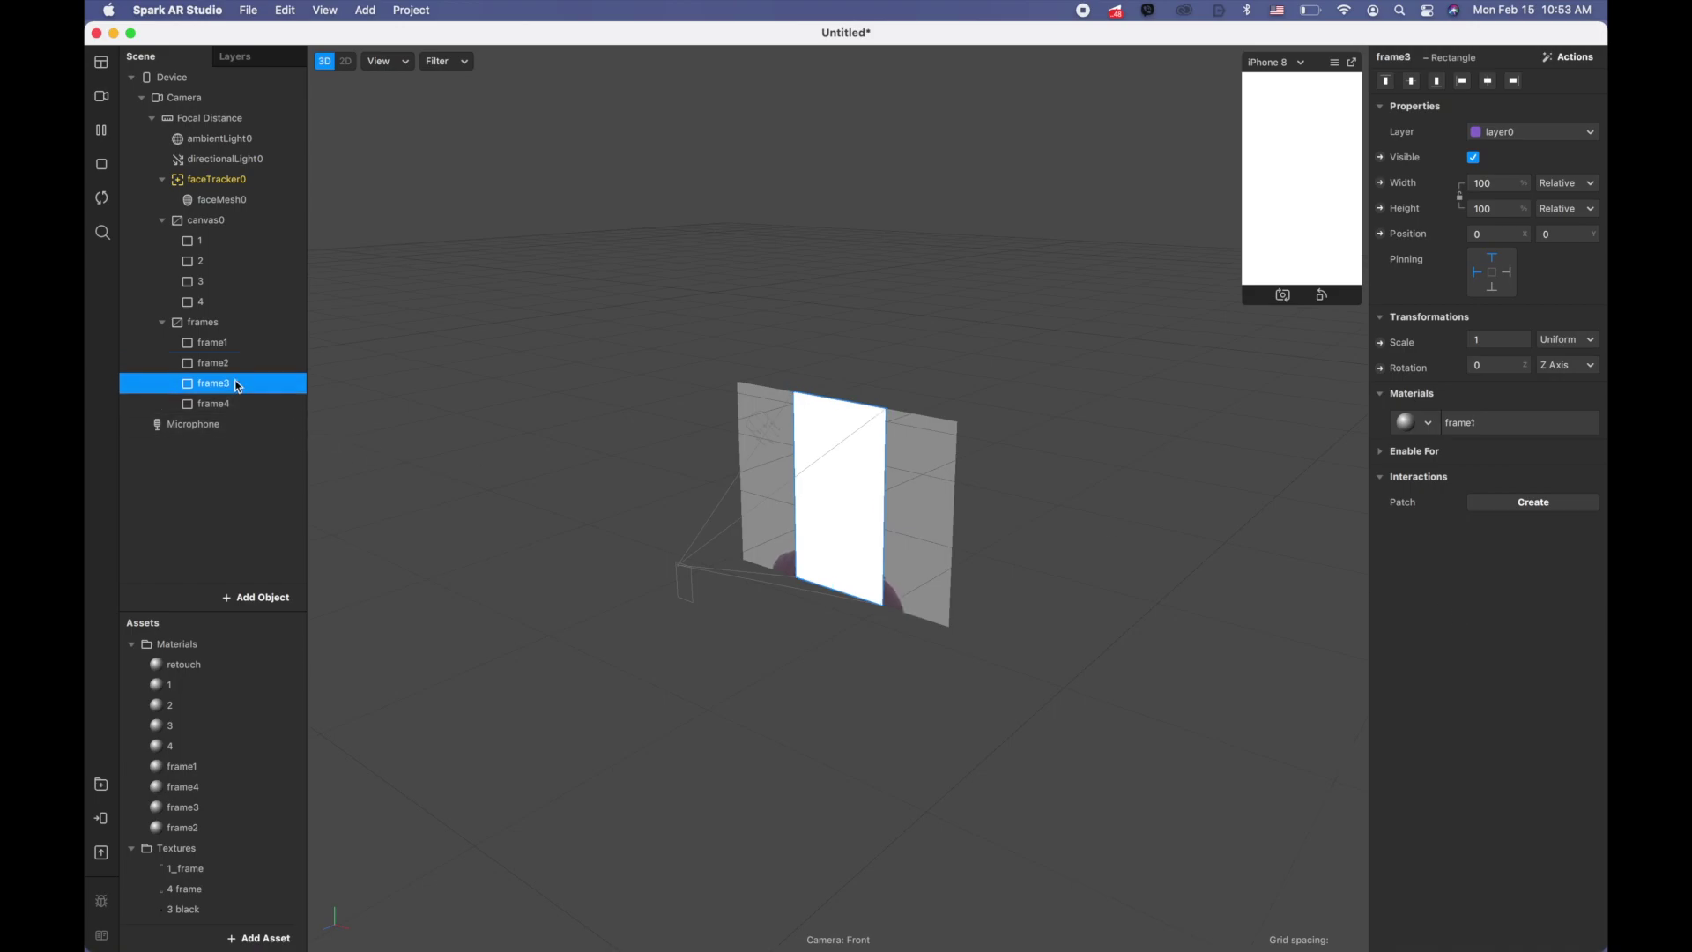
{"action": "left_click", "coordinate": [1428, 424]}
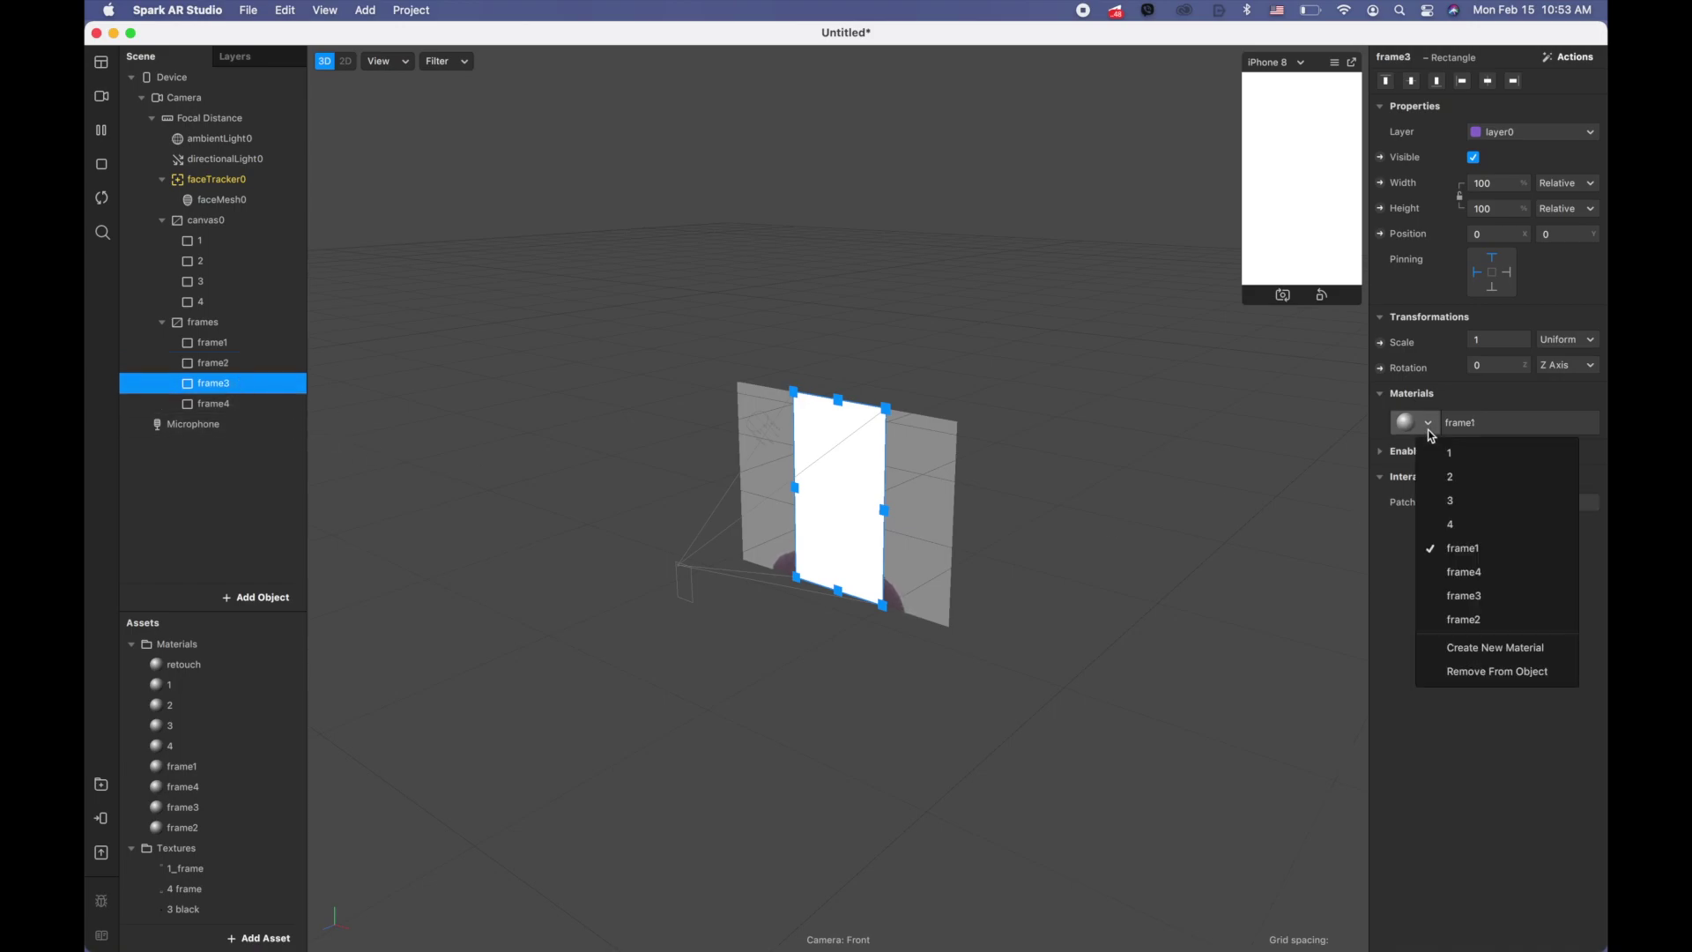
{"action": "left_click", "coordinate": [1511, 607]}
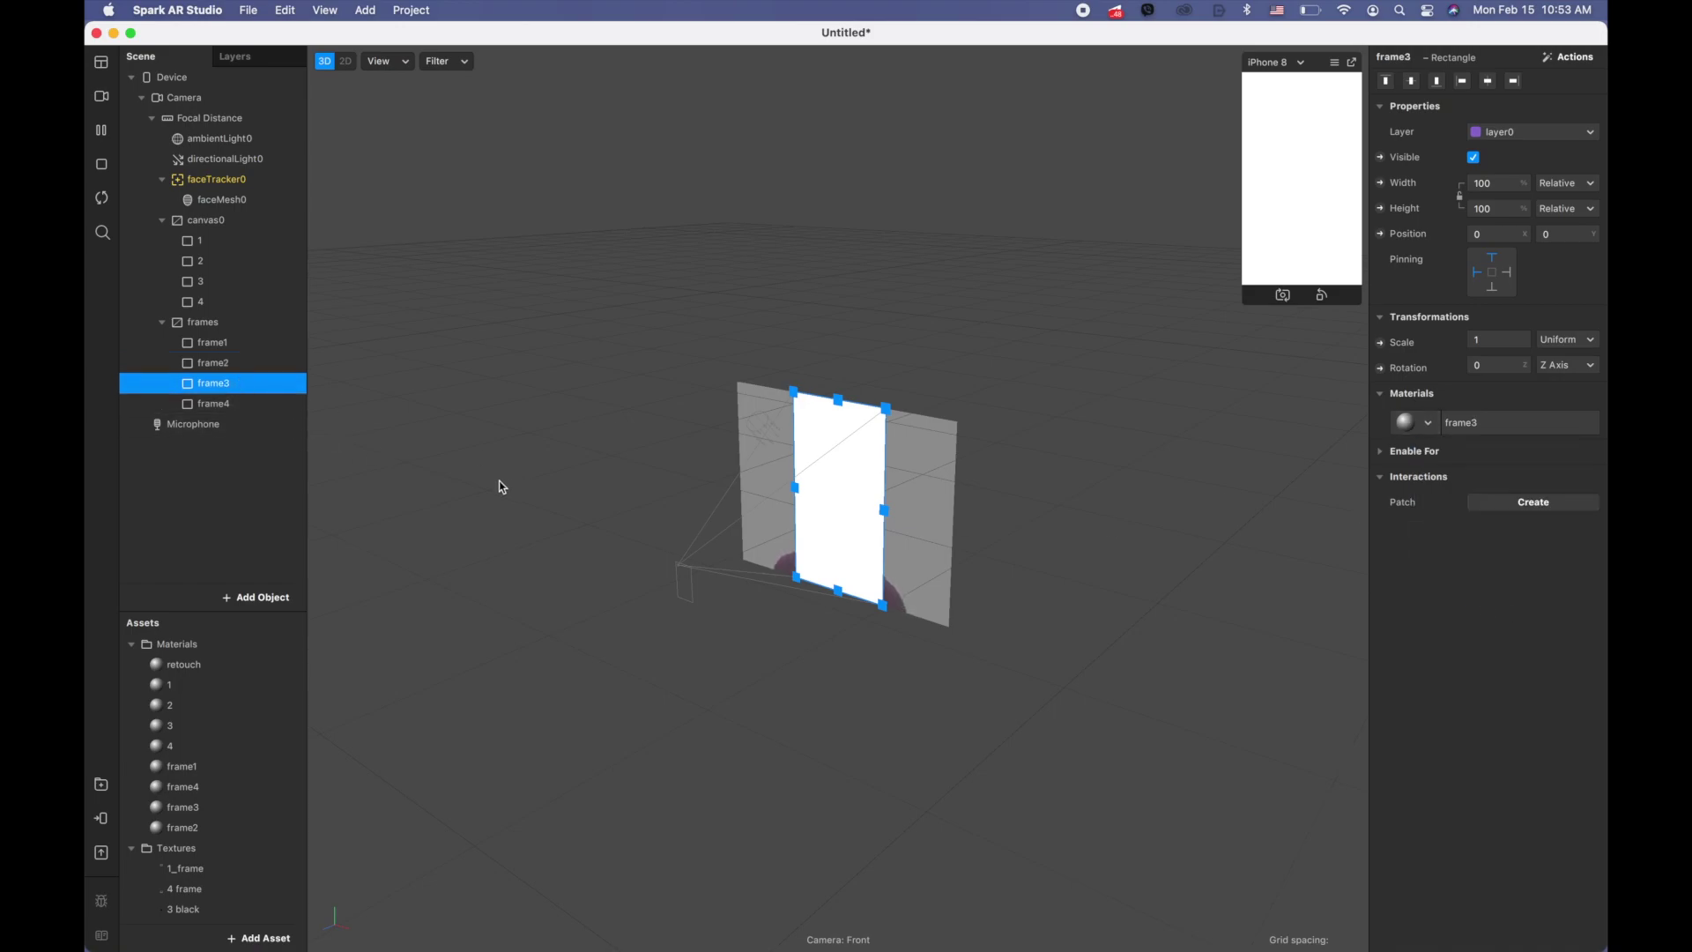
{"action": "left_click", "coordinate": [255, 404]}
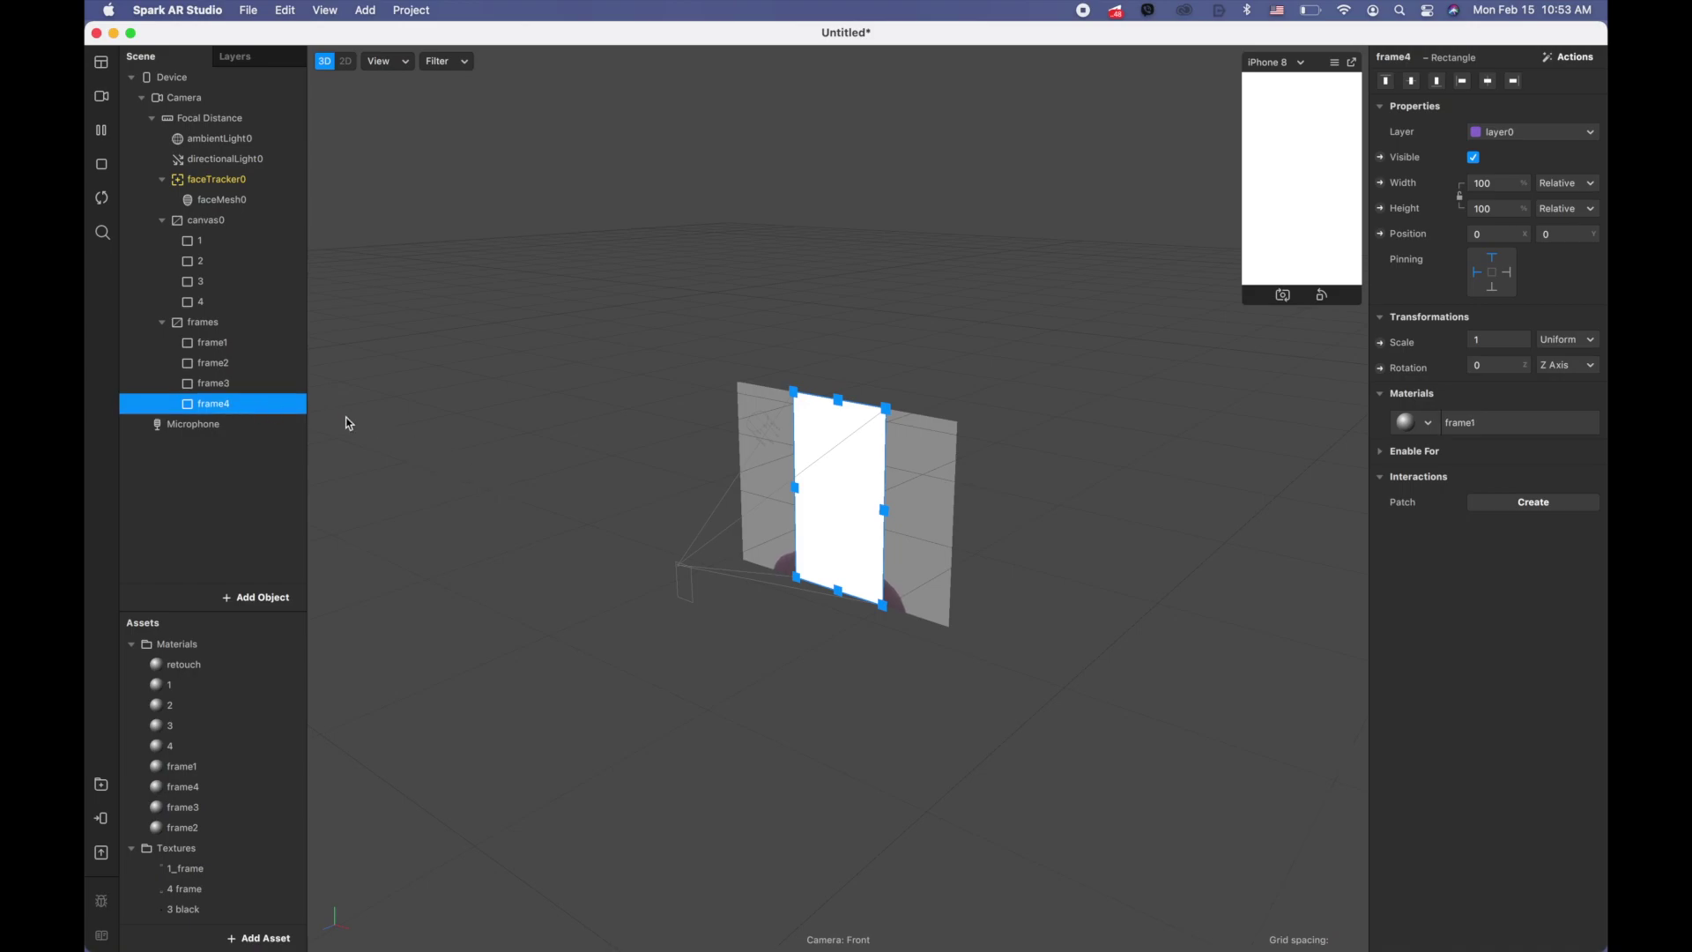
{"action": "left_click", "coordinate": [1428, 423]}
{"action": "left_click", "coordinate": [1483, 578]}
- Enable Alpha on material 1 and use 1 black as its alpha texture
{"action": "left_click", "coordinate": [233, 244]}
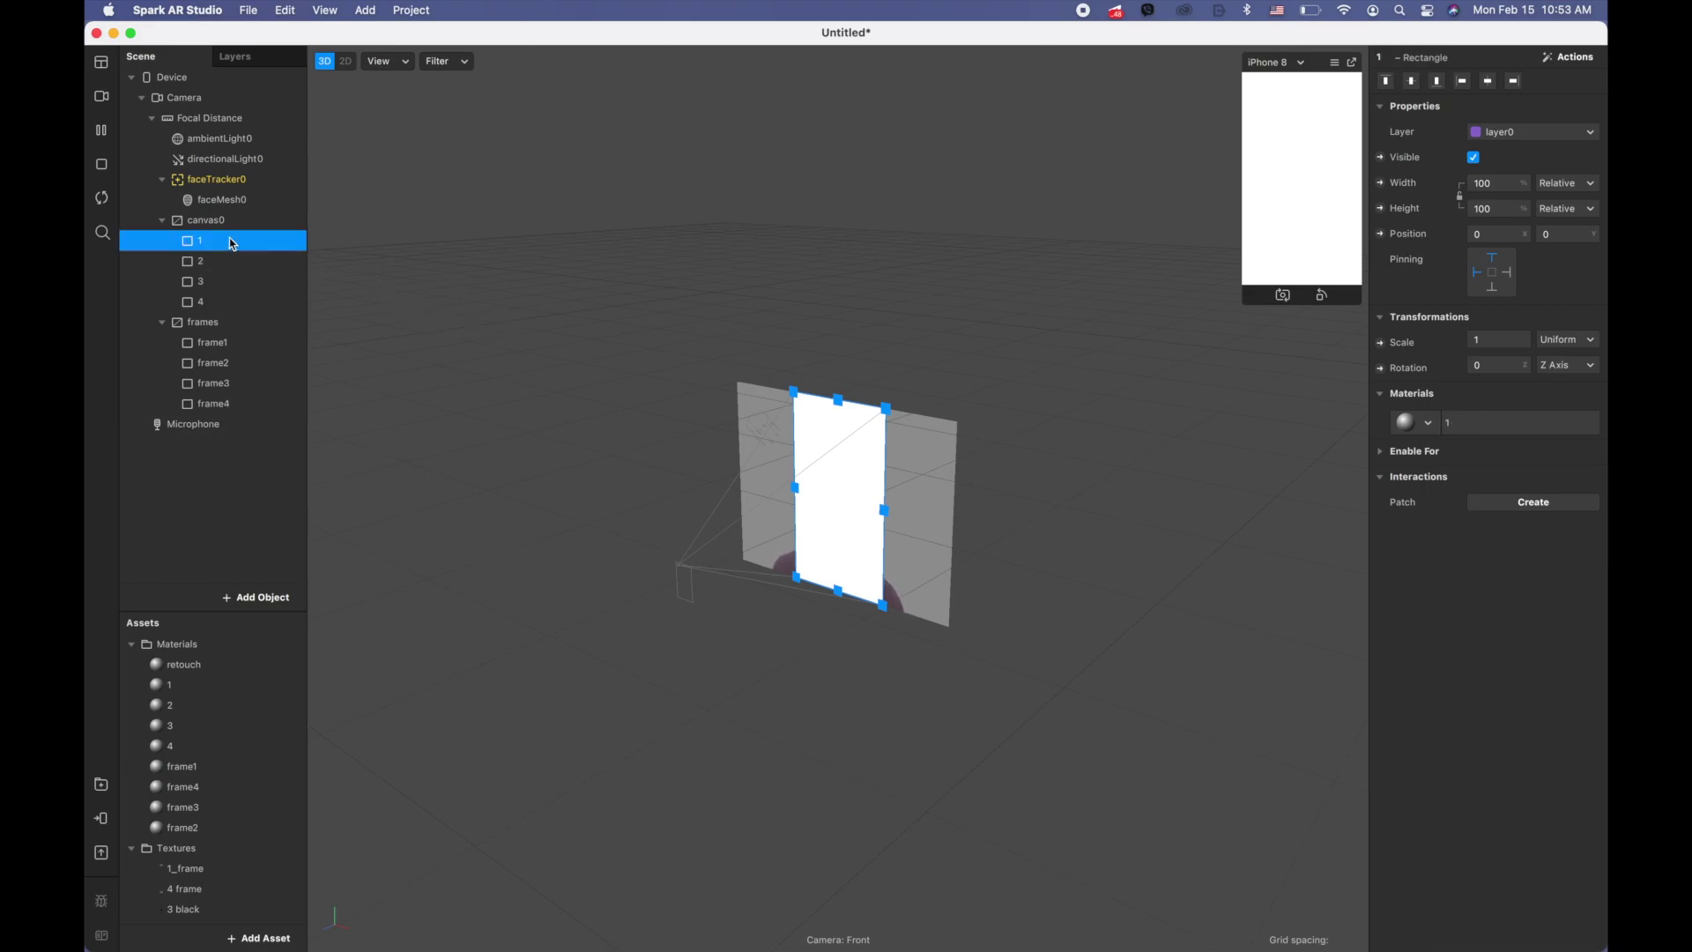
{"action": "double_click", "coordinate": [231, 687]}
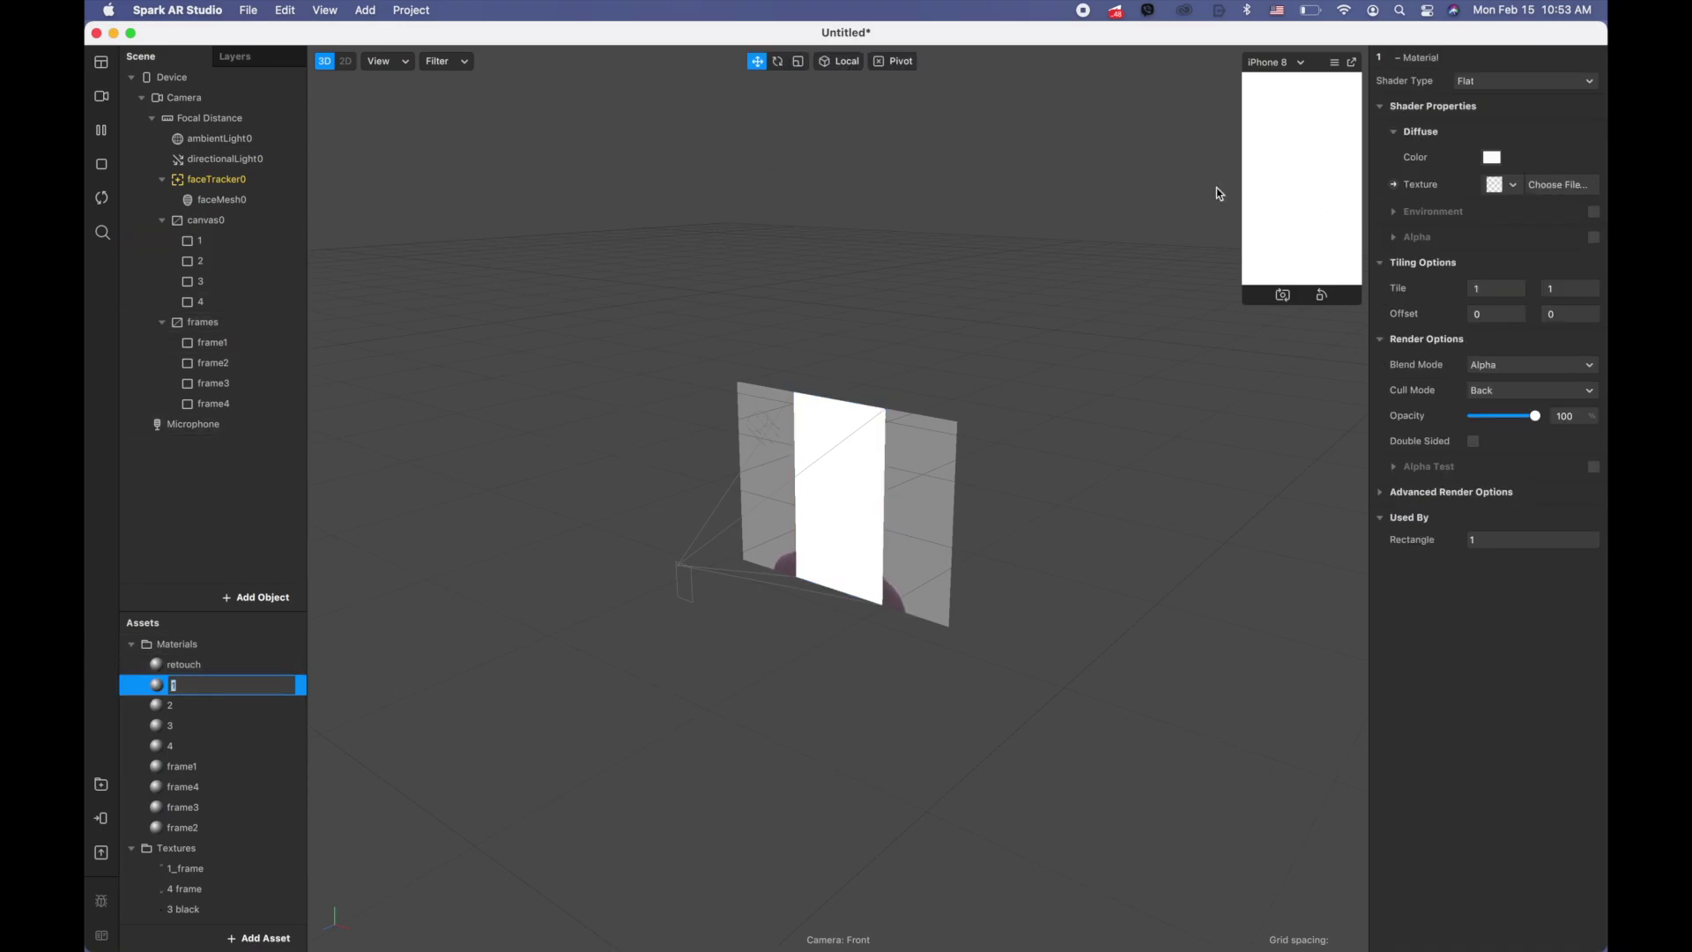
{"action": "key", "text": "Return"}
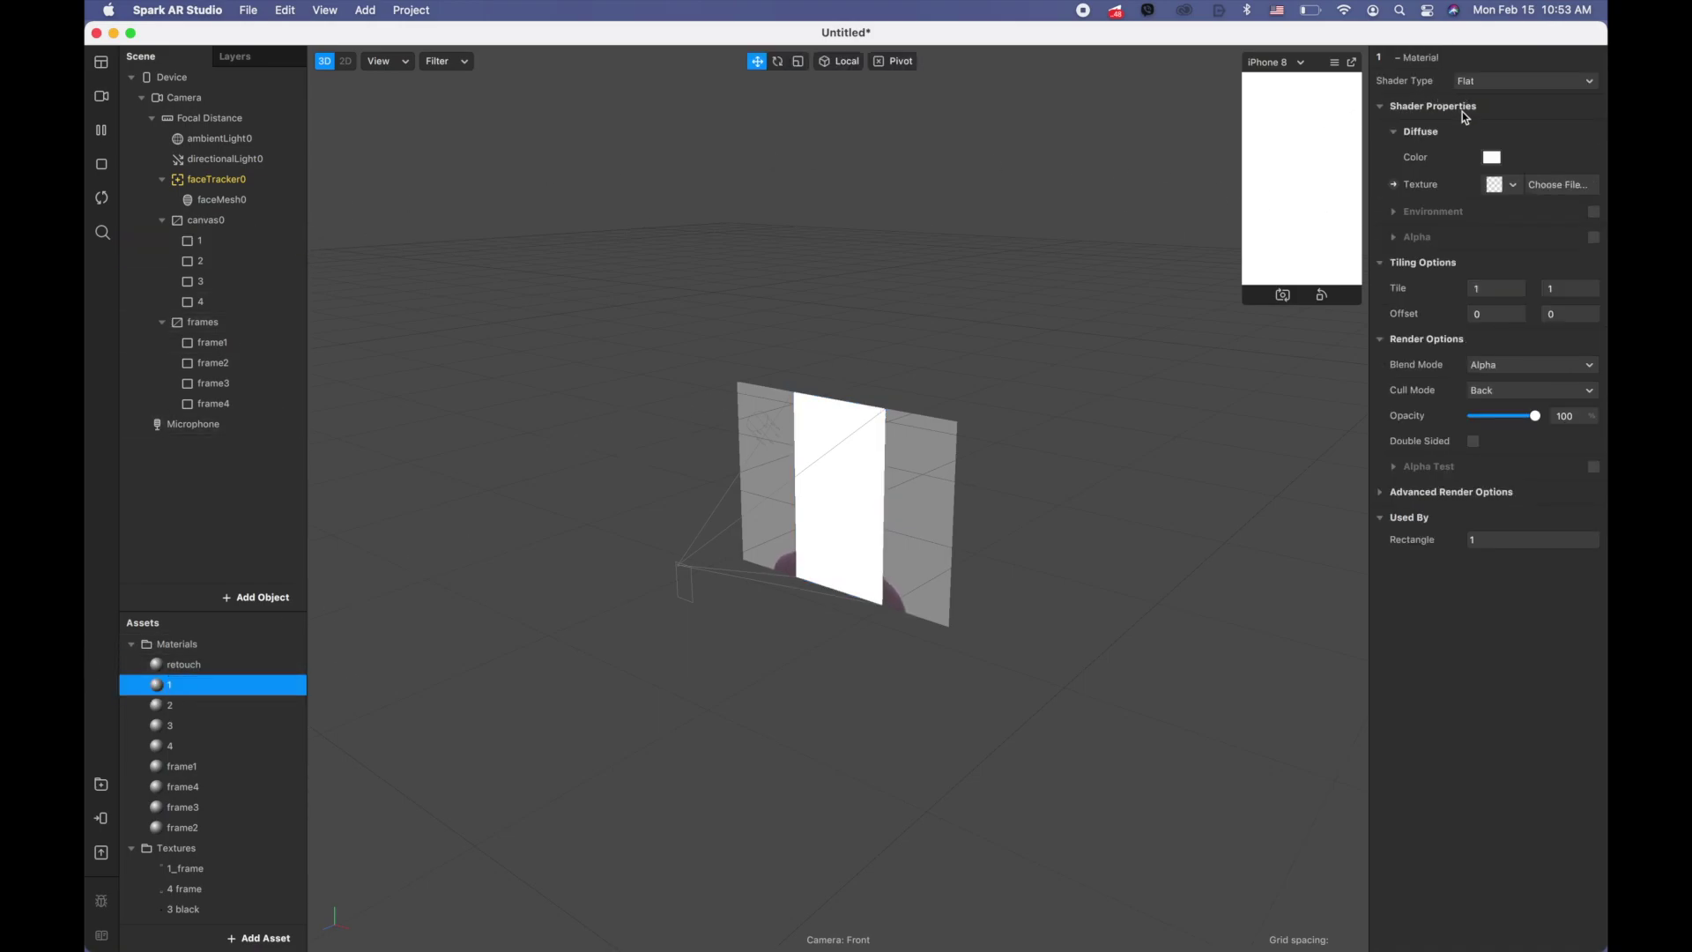
{"action": "left_click", "coordinate": [1595, 237]}
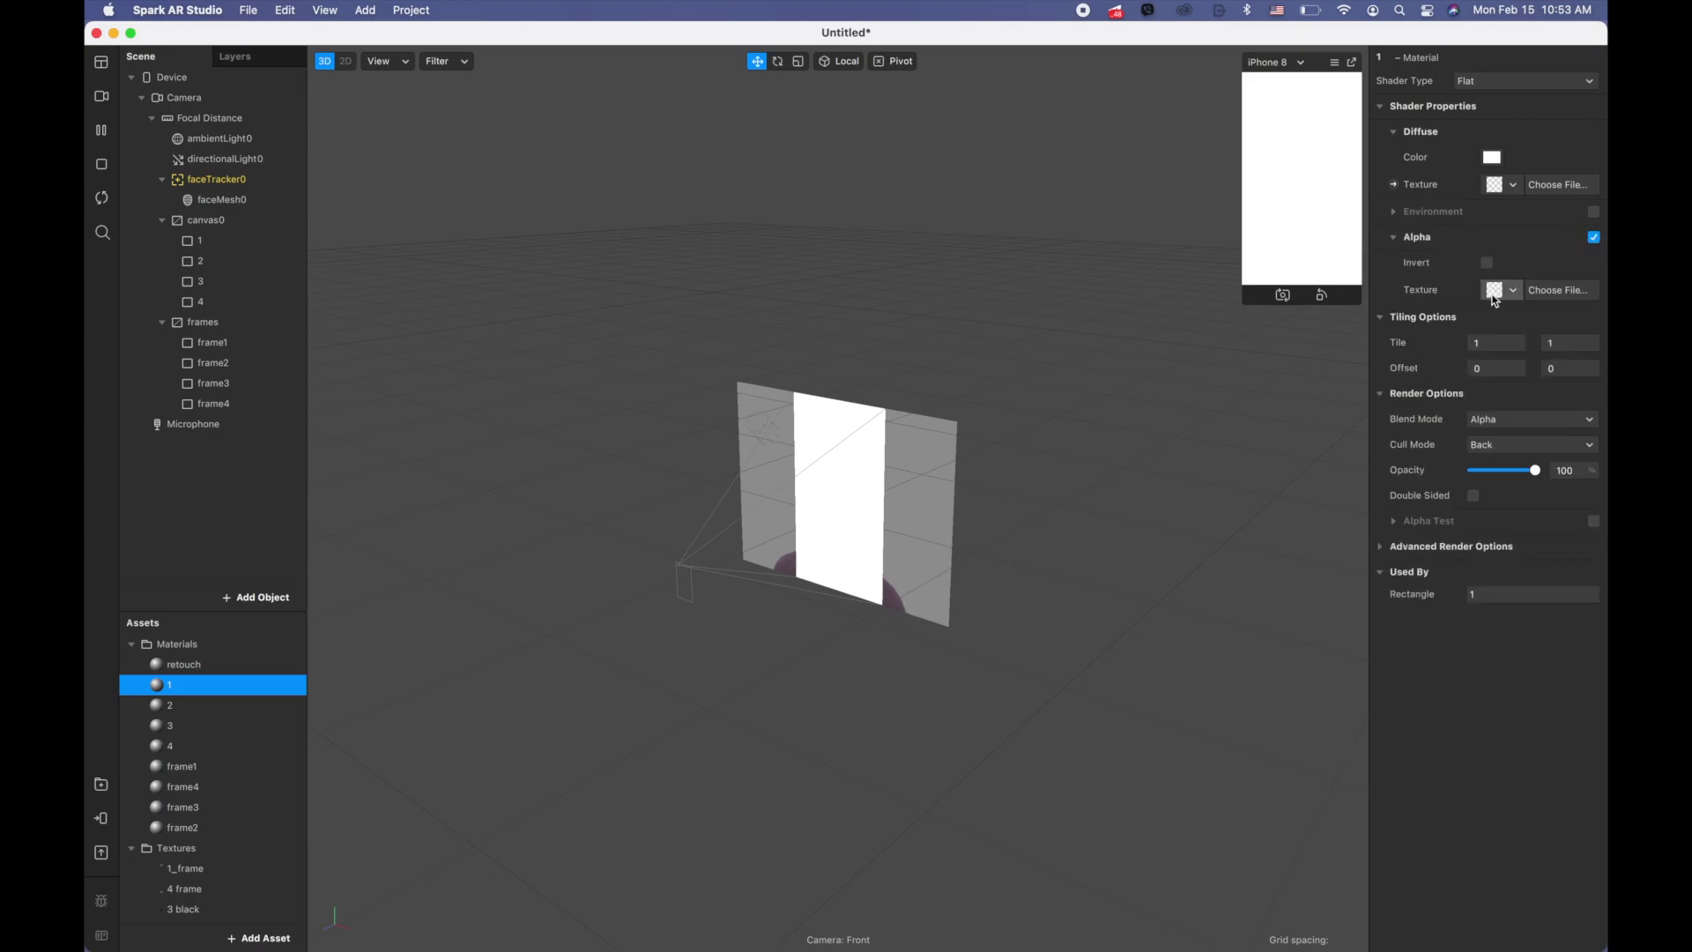
{"action": "left_click", "coordinate": [1496, 291]}
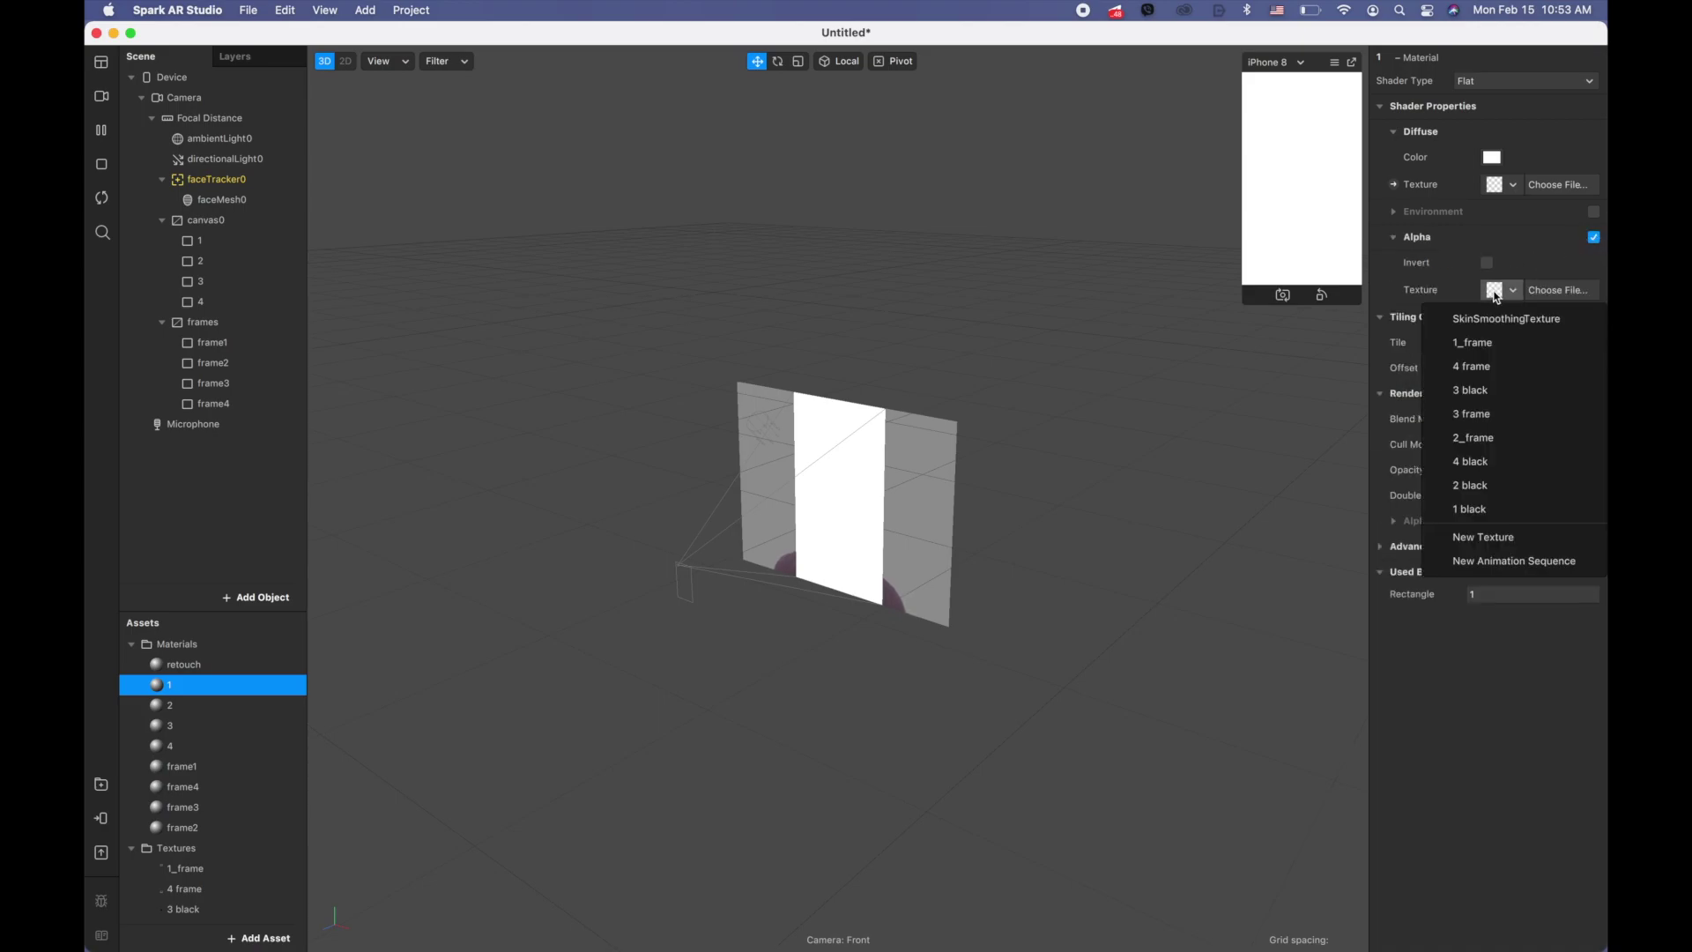
{"action": "left_click", "coordinate": [1478, 511]}
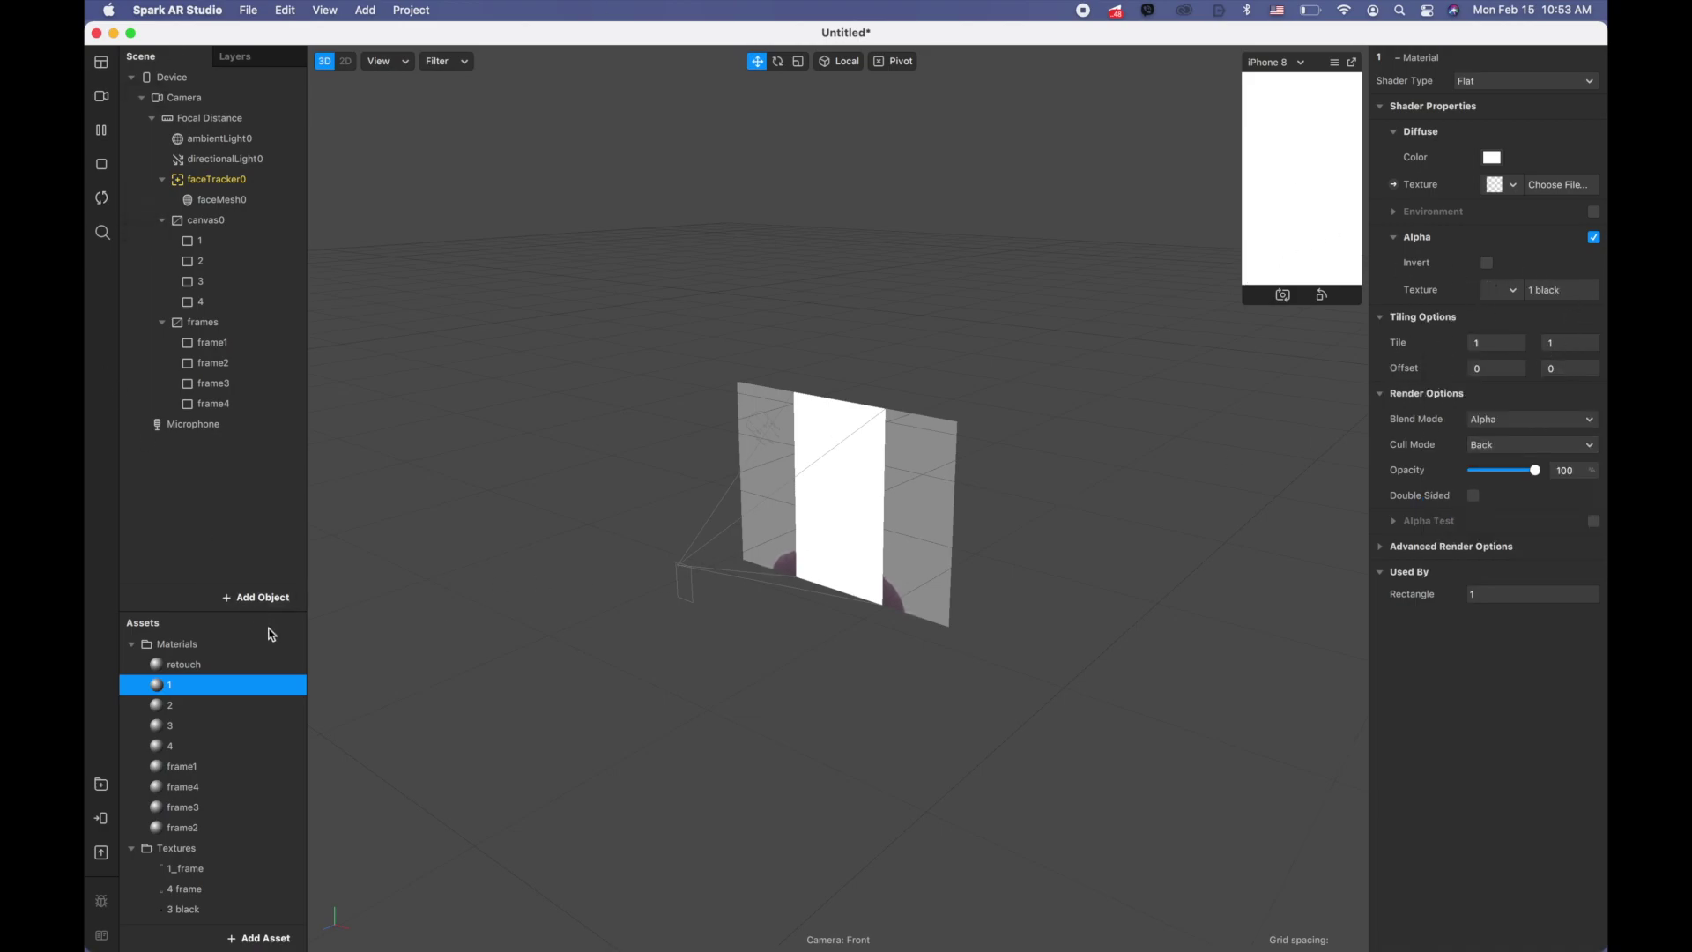
- Enable Alpha on material 2 and use 2 black as its alpha texture
{"action": "left_click", "coordinate": [189, 707]}
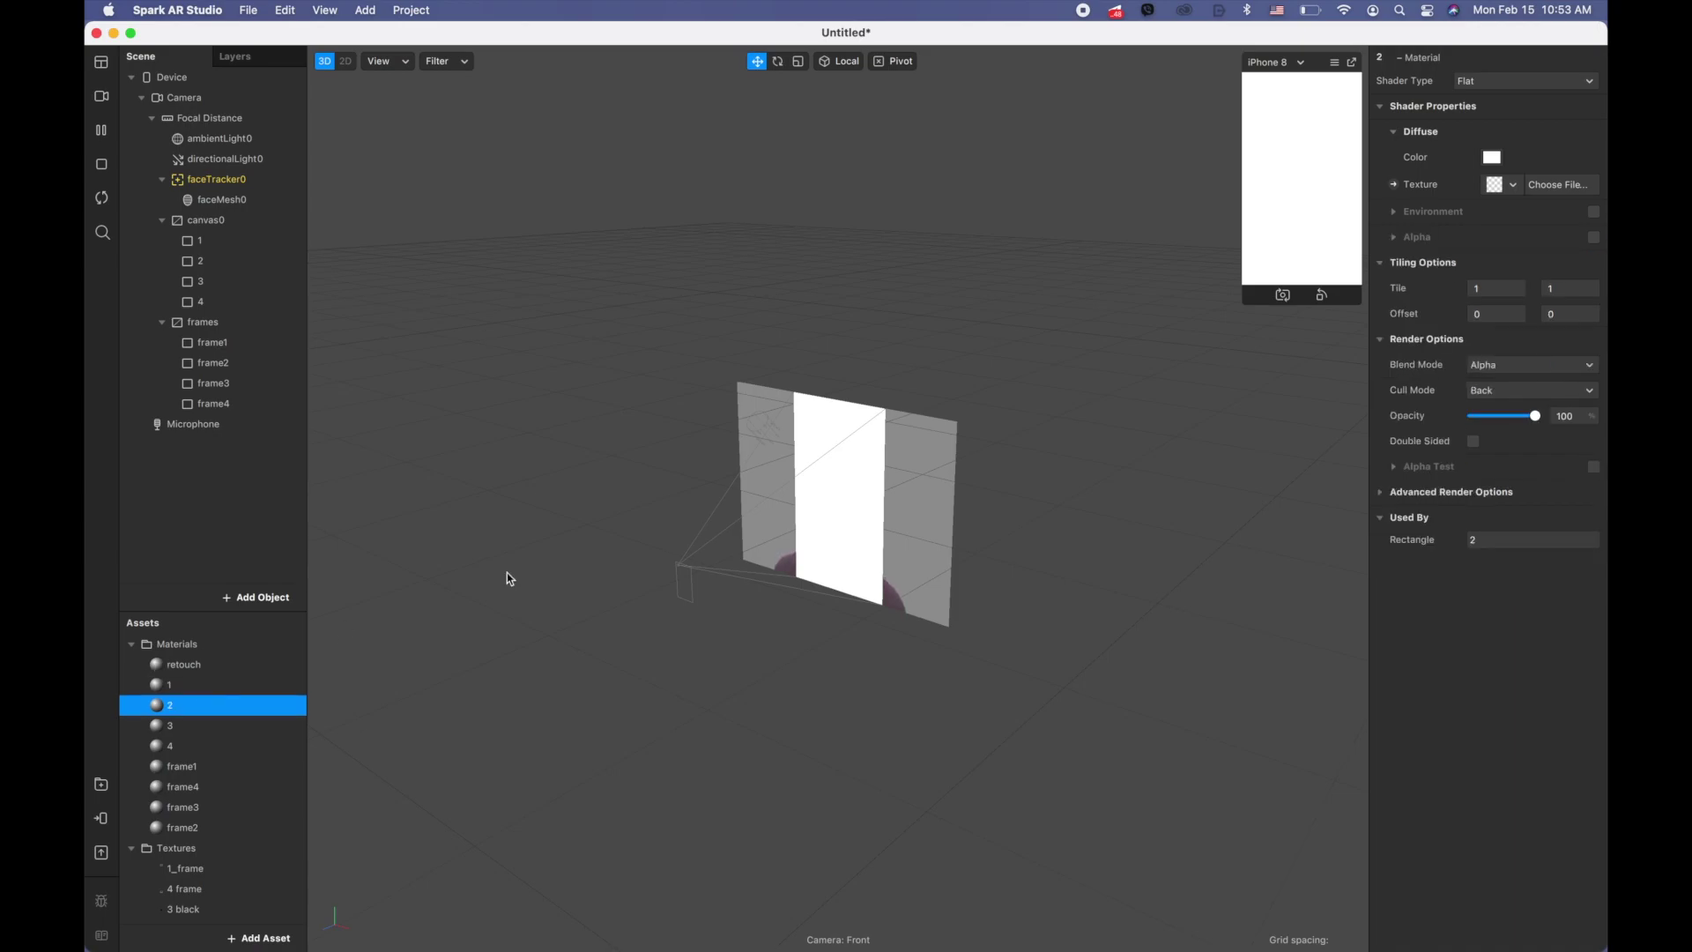
{"action": "left_click", "coordinate": [1594, 237]}
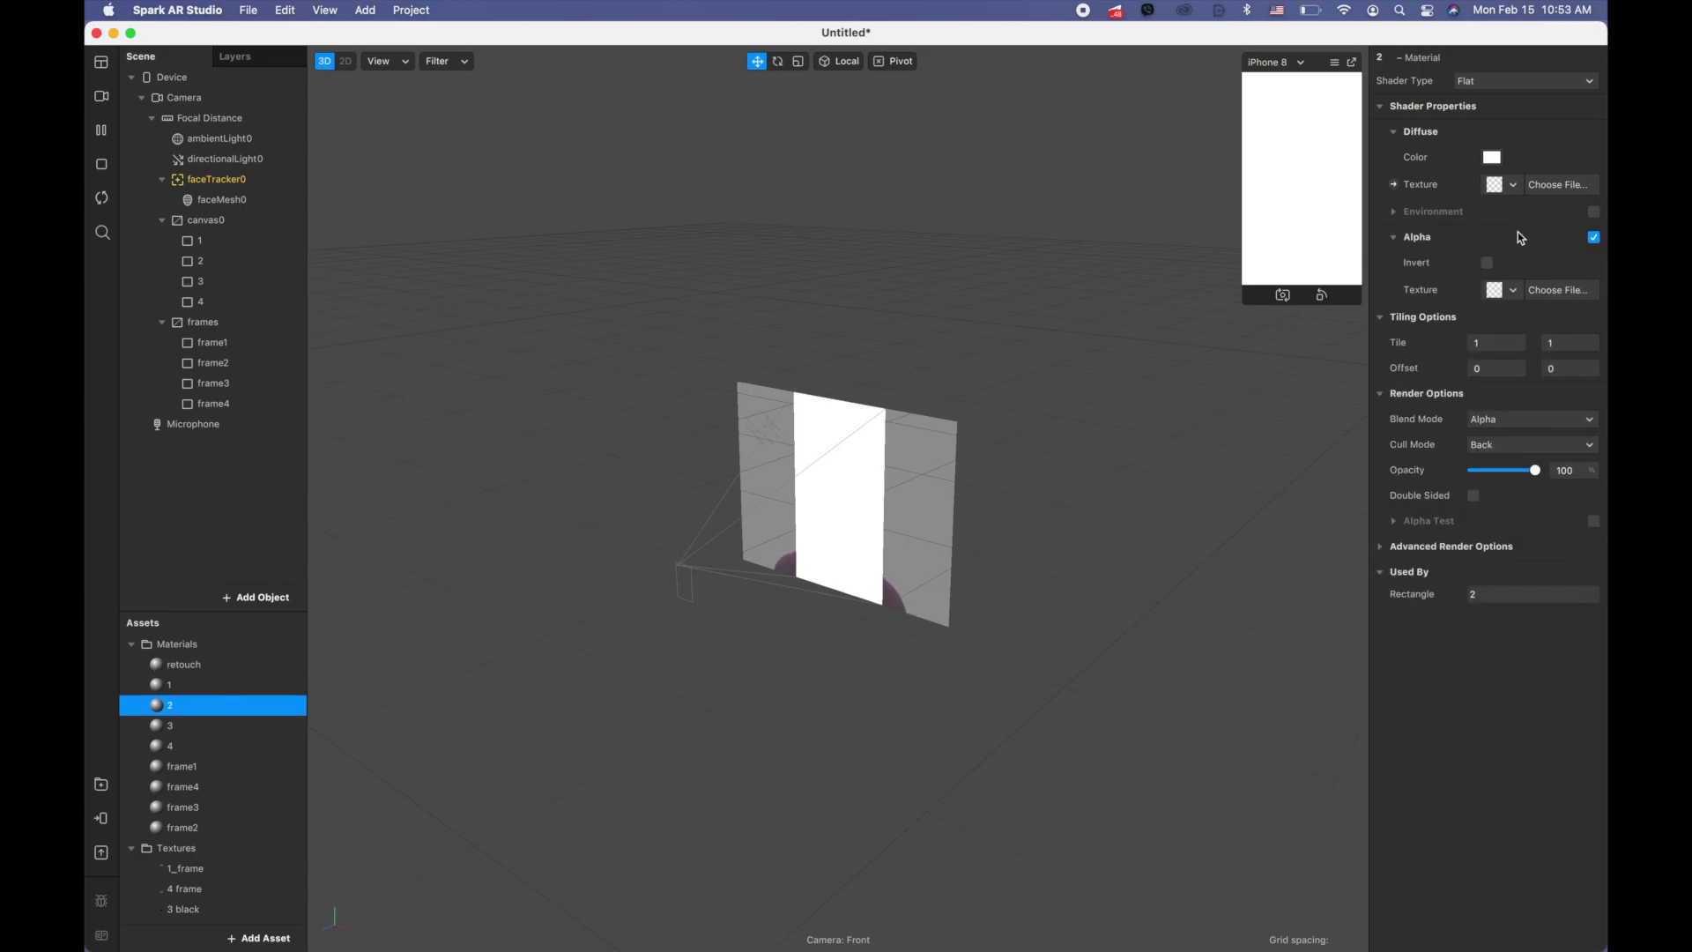
{"action": "left_click", "coordinate": [1502, 293]}
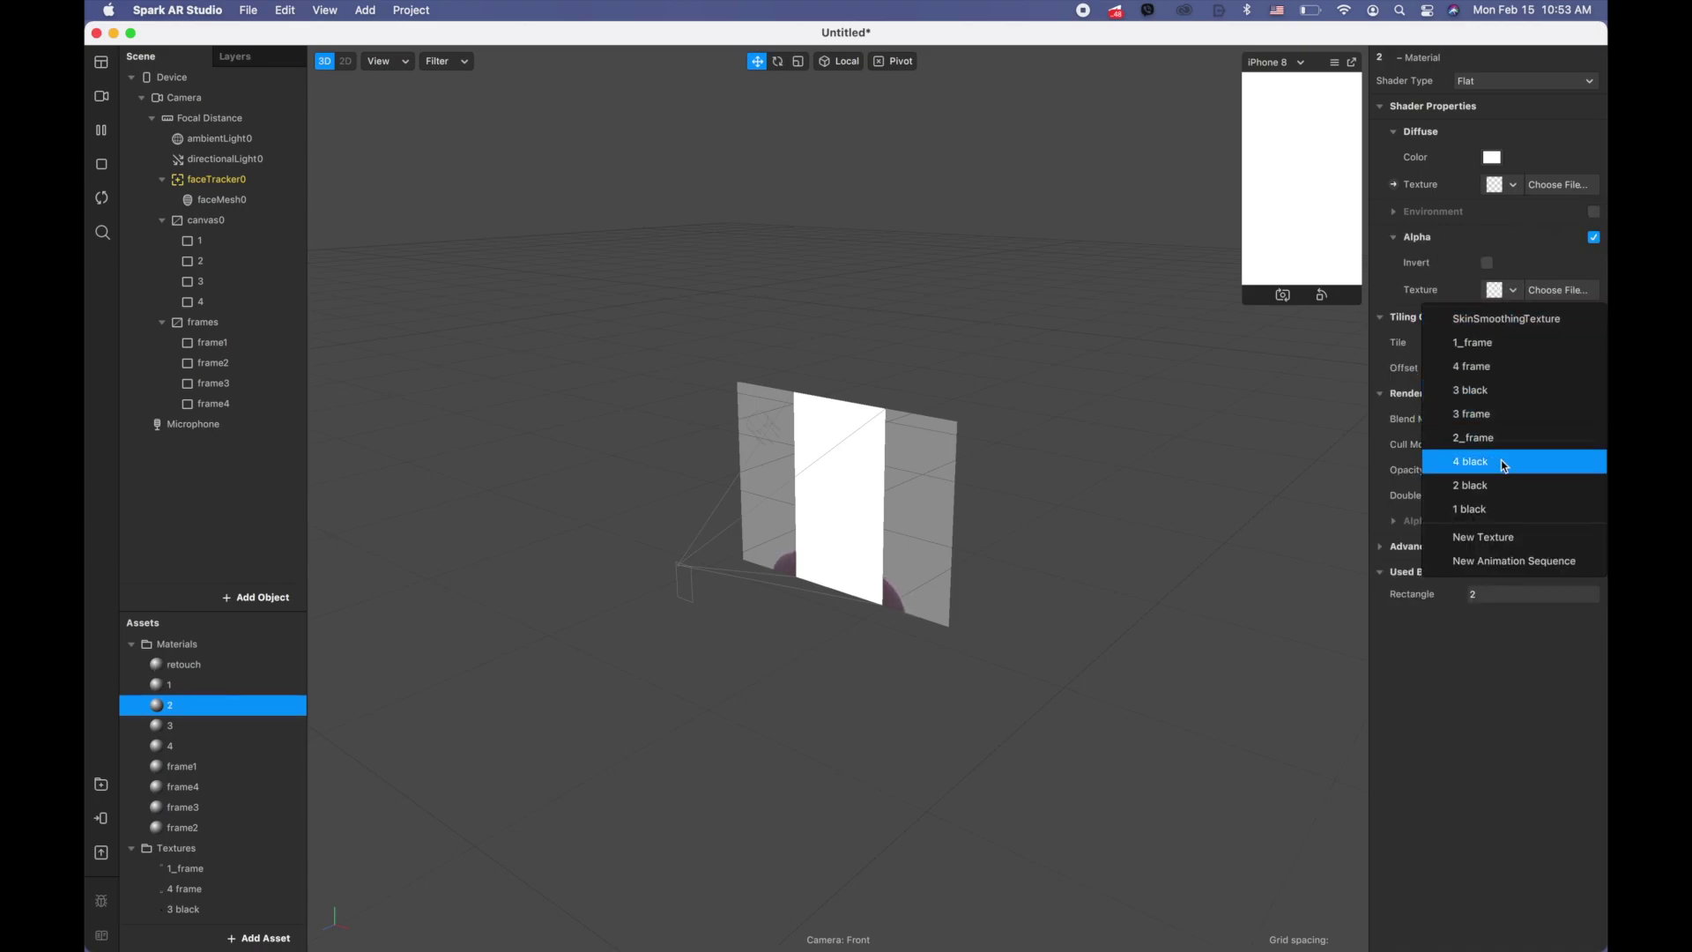
{"action": "left_click", "coordinate": [1498, 485]}
- Enable Alpha on material 3 and use 3 black as its alpha texture
{"action": "left_click", "coordinate": [210, 723]}
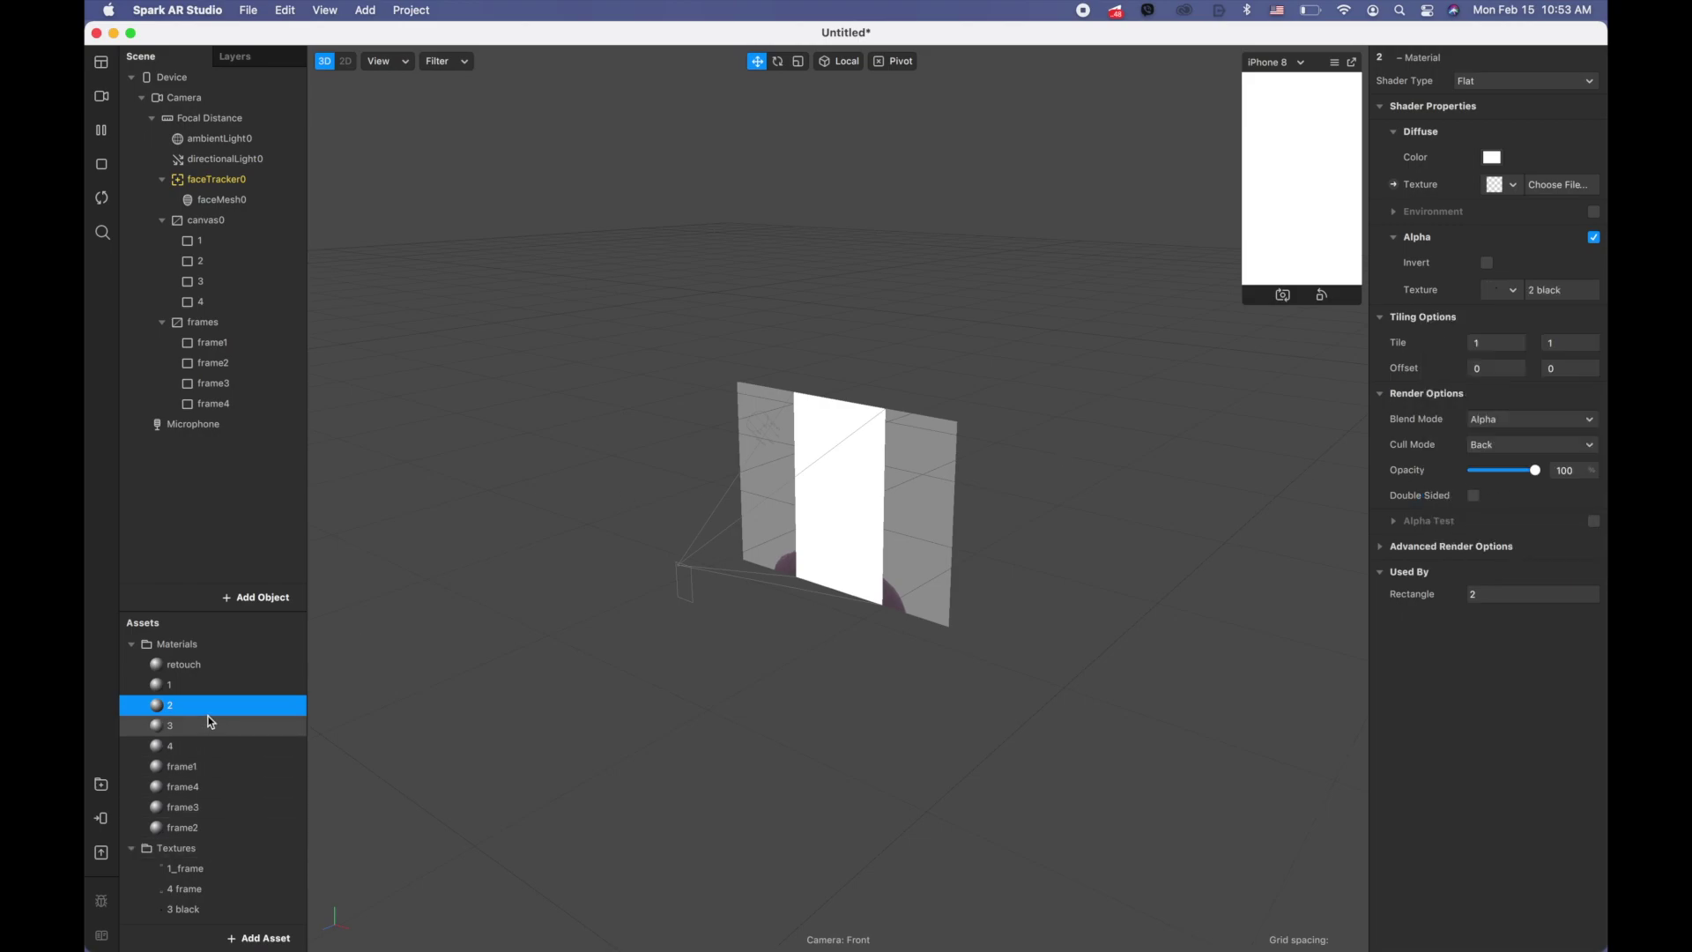
{"action": "left_click", "coordinate": [1594, 237]}
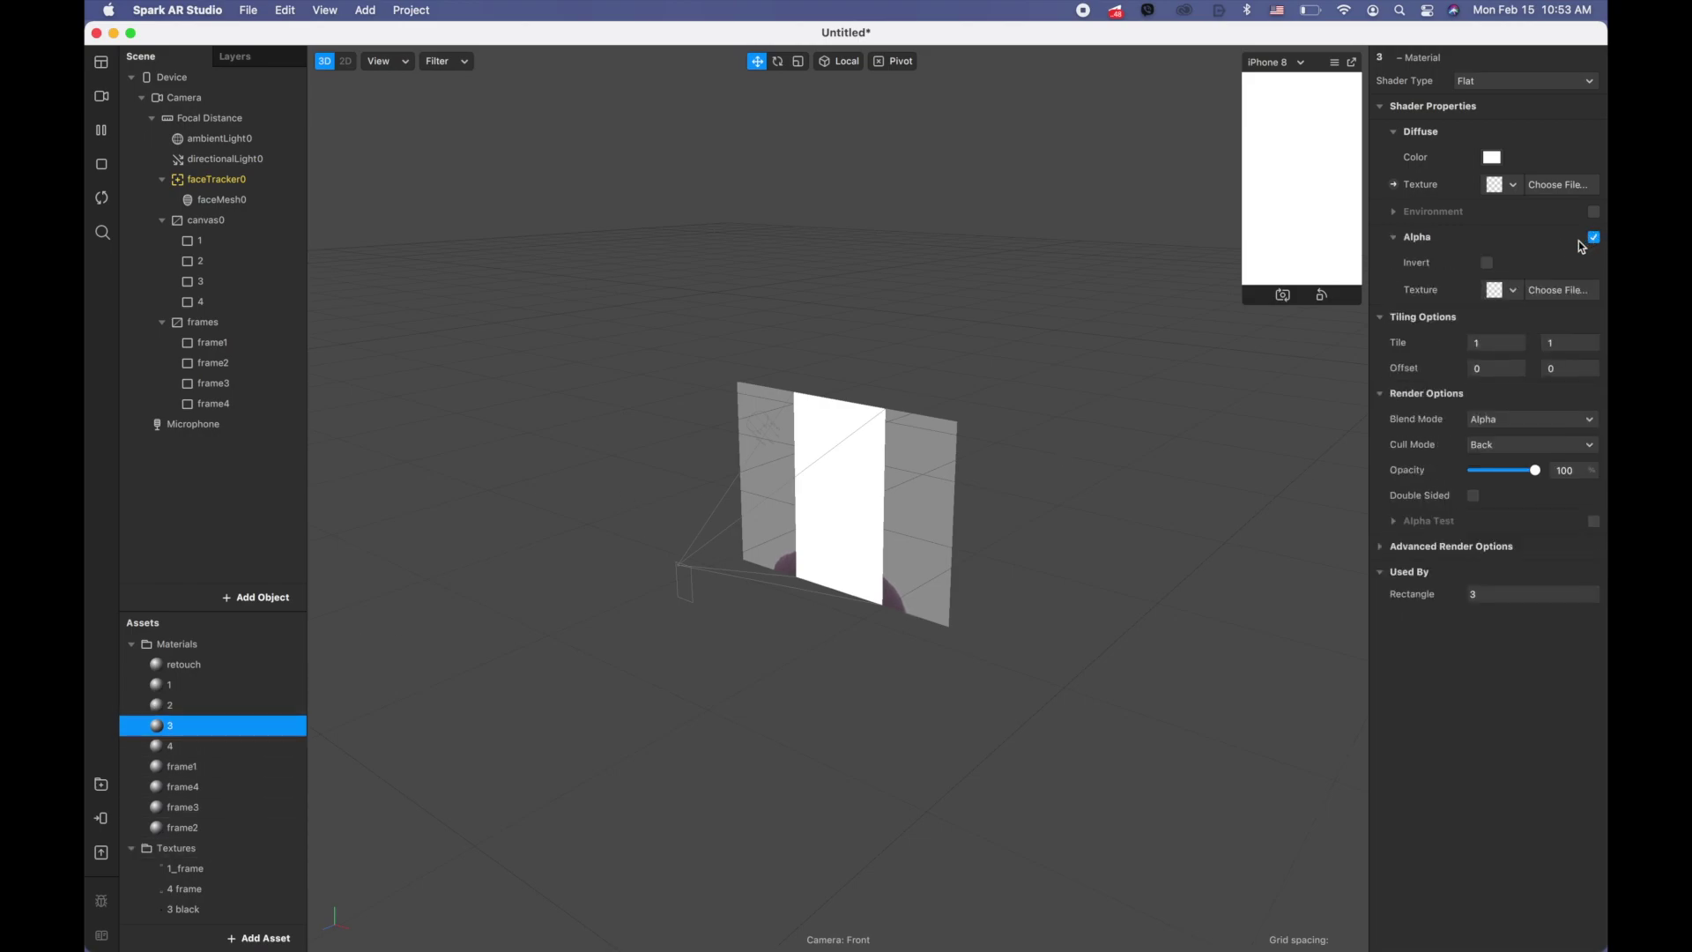
{"action": "left_click", "coordinate": [1506, 293]}
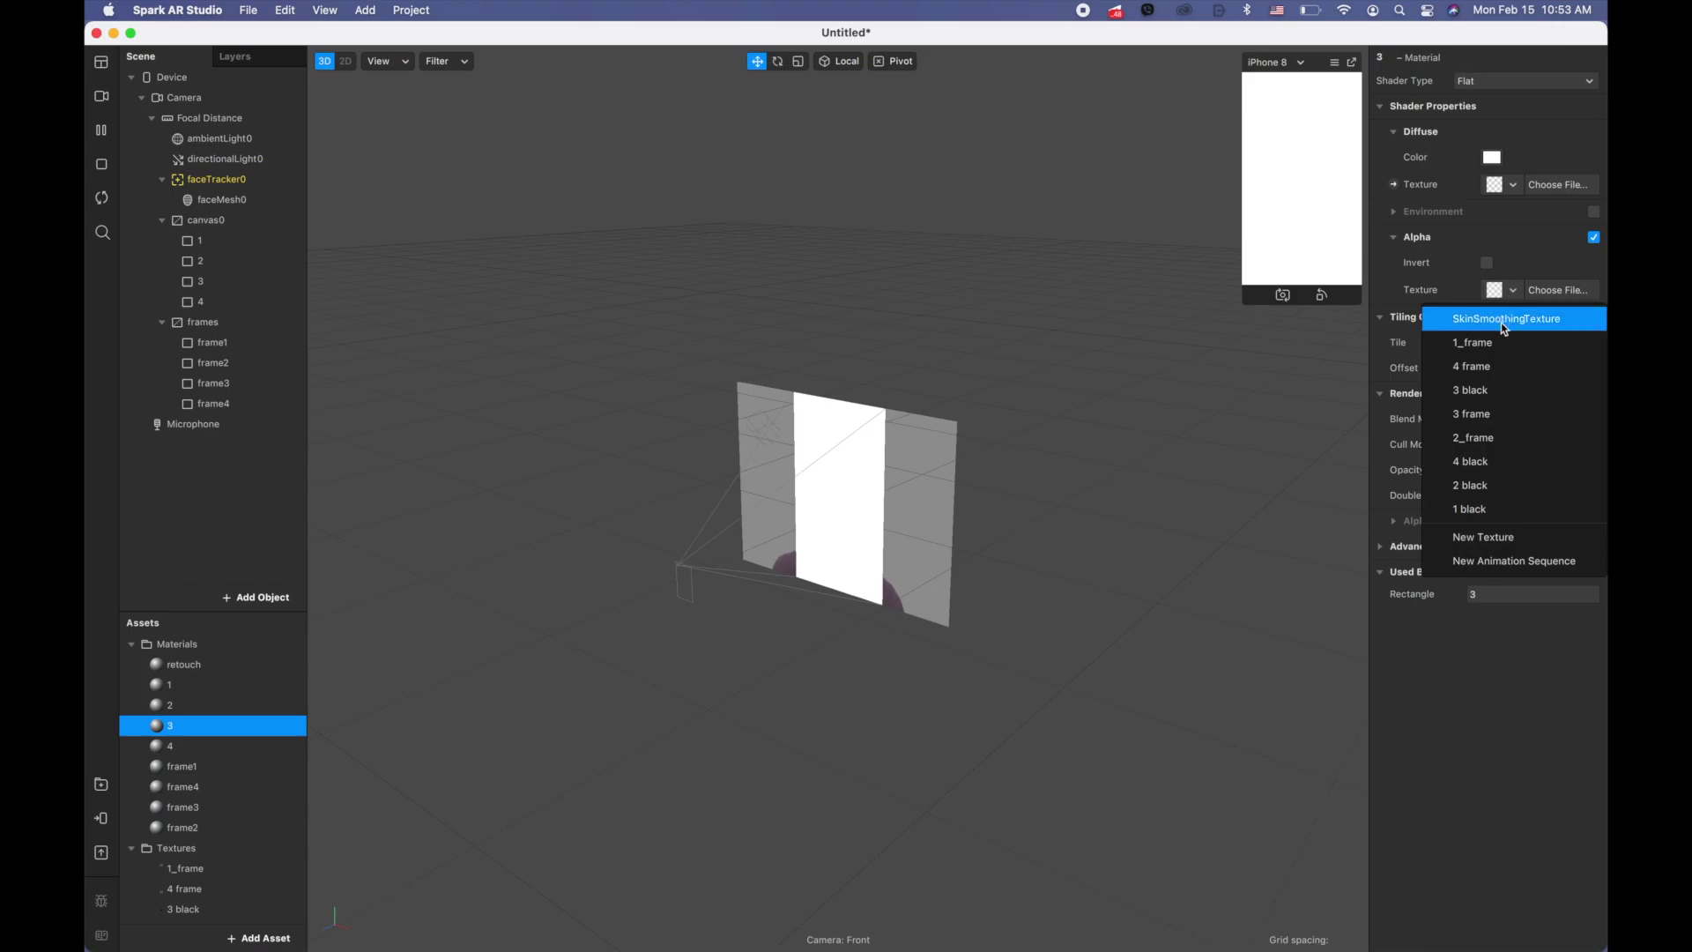
{"action": "left_click", "coordinate": [1505, 392]}
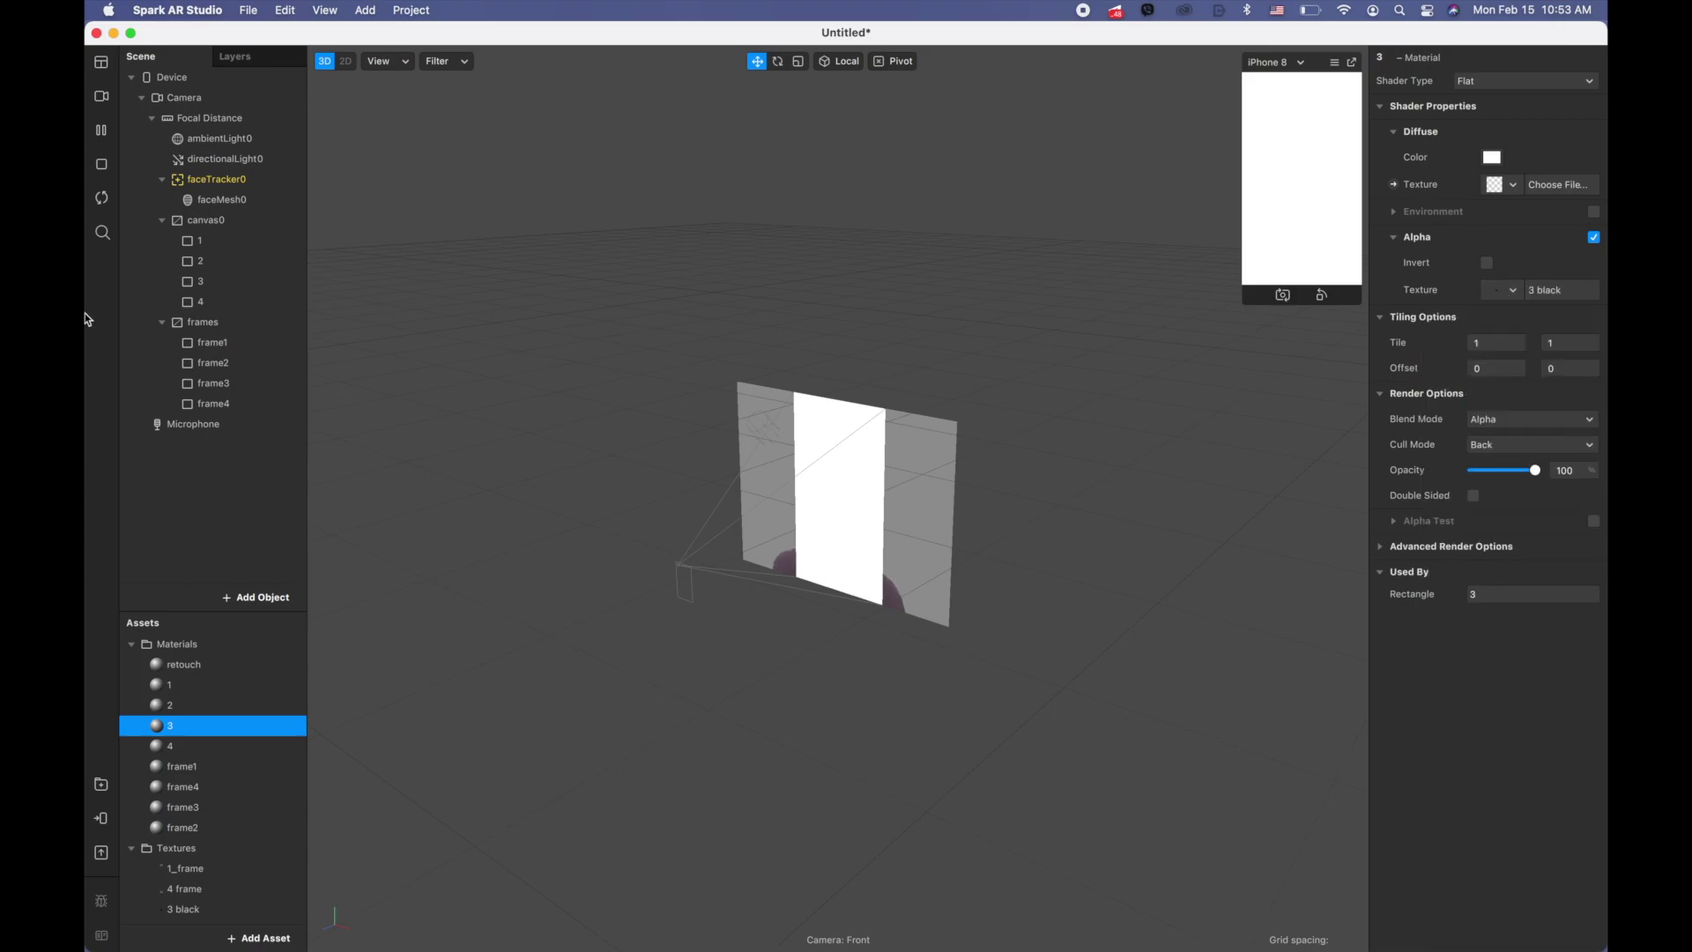
- Enable Alpha on material 4 and use 4 black as its alpha texture
{"action": "left_click", "coordinate": [201, 748]}
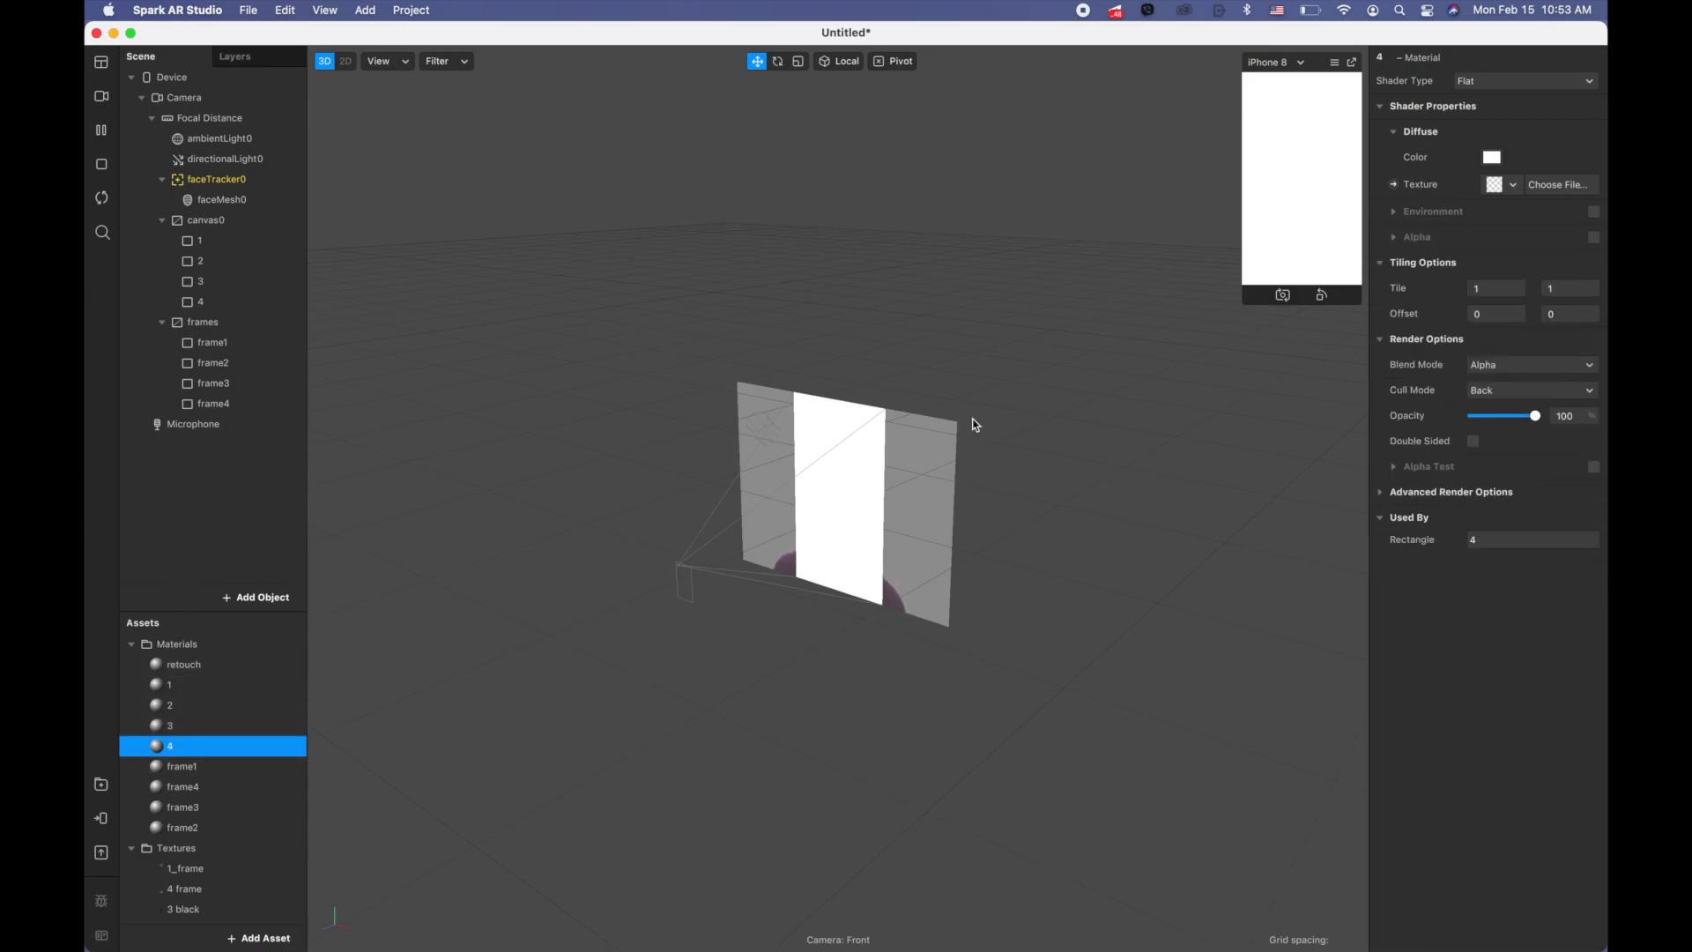
{"action": "left_click", "coordinate": [1593, 237]}
{"action": "left_click", "coordinate": [1494, 291]}
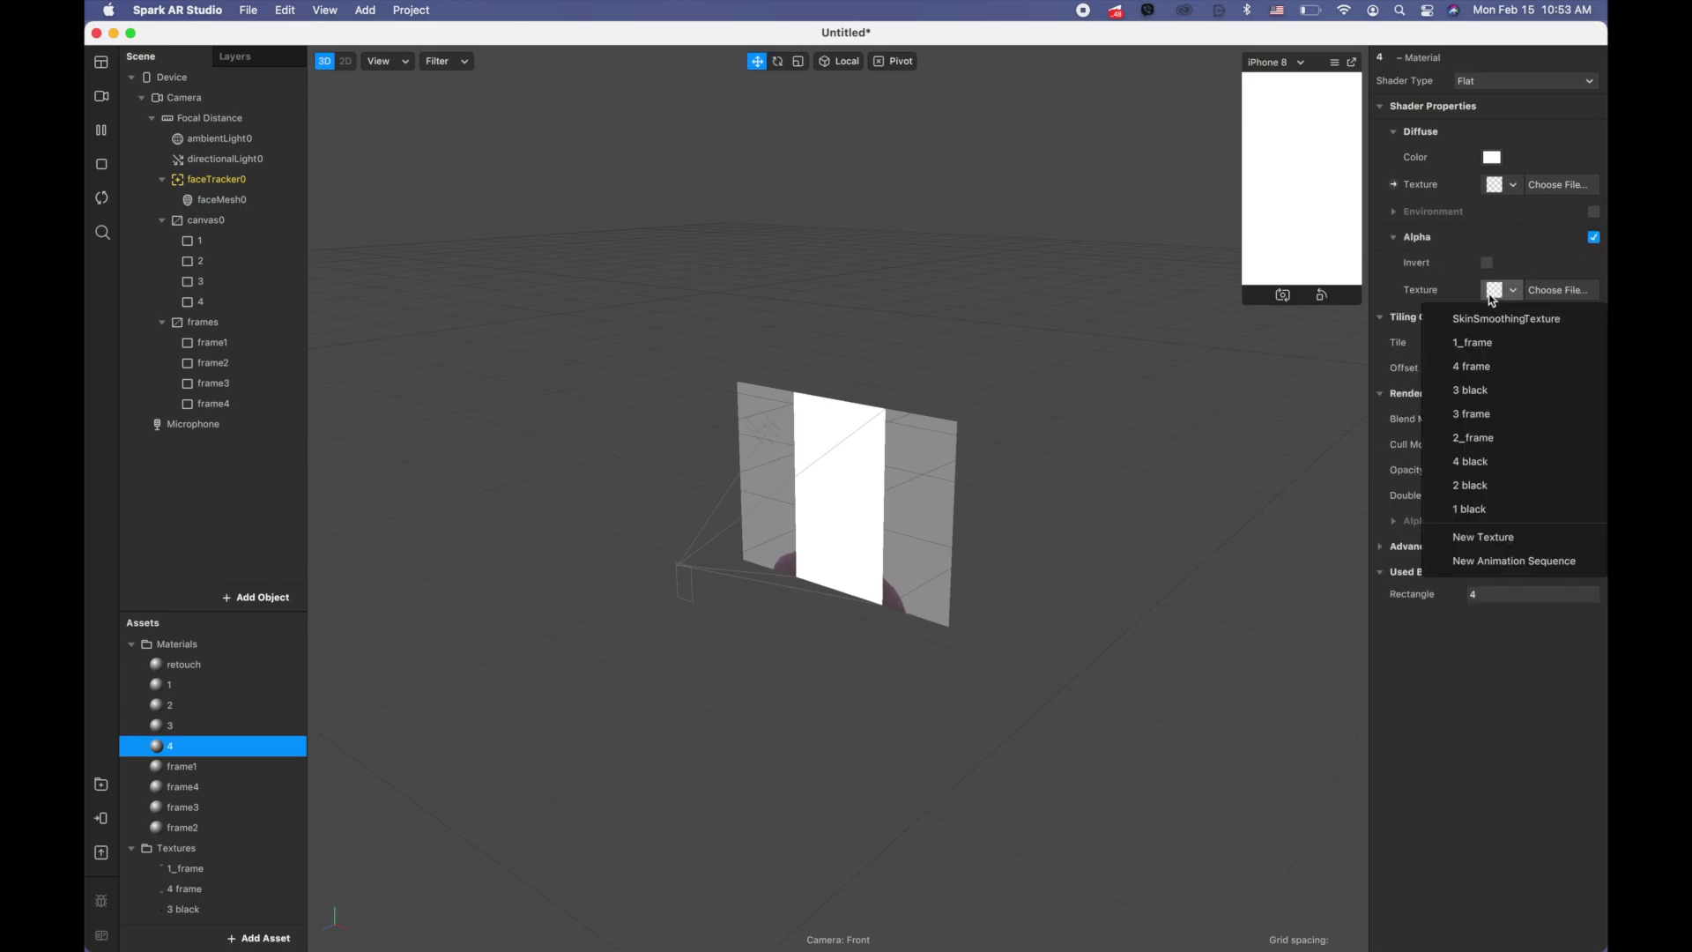
{"action": "left_click", "coordinate": [1506, 460]}
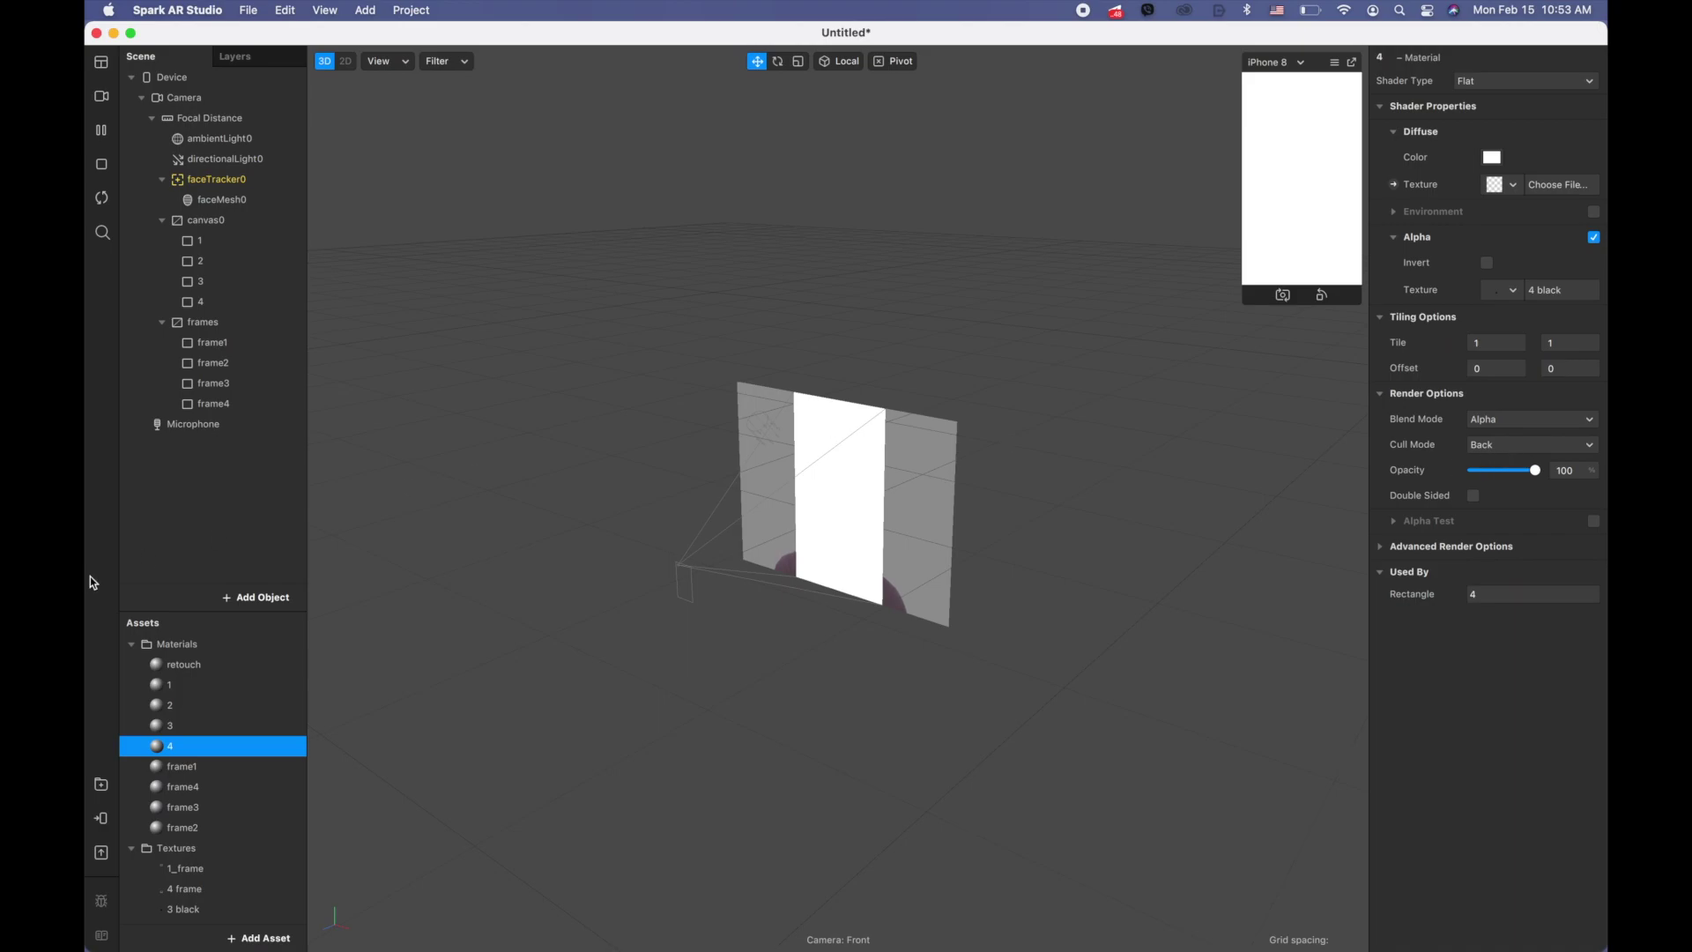
- Assign 1_frame as the diffuse texture of the frame1 material and 2_frame as that of the frame2 material
{"action": "left_click", "coordinate": [256, 340]}
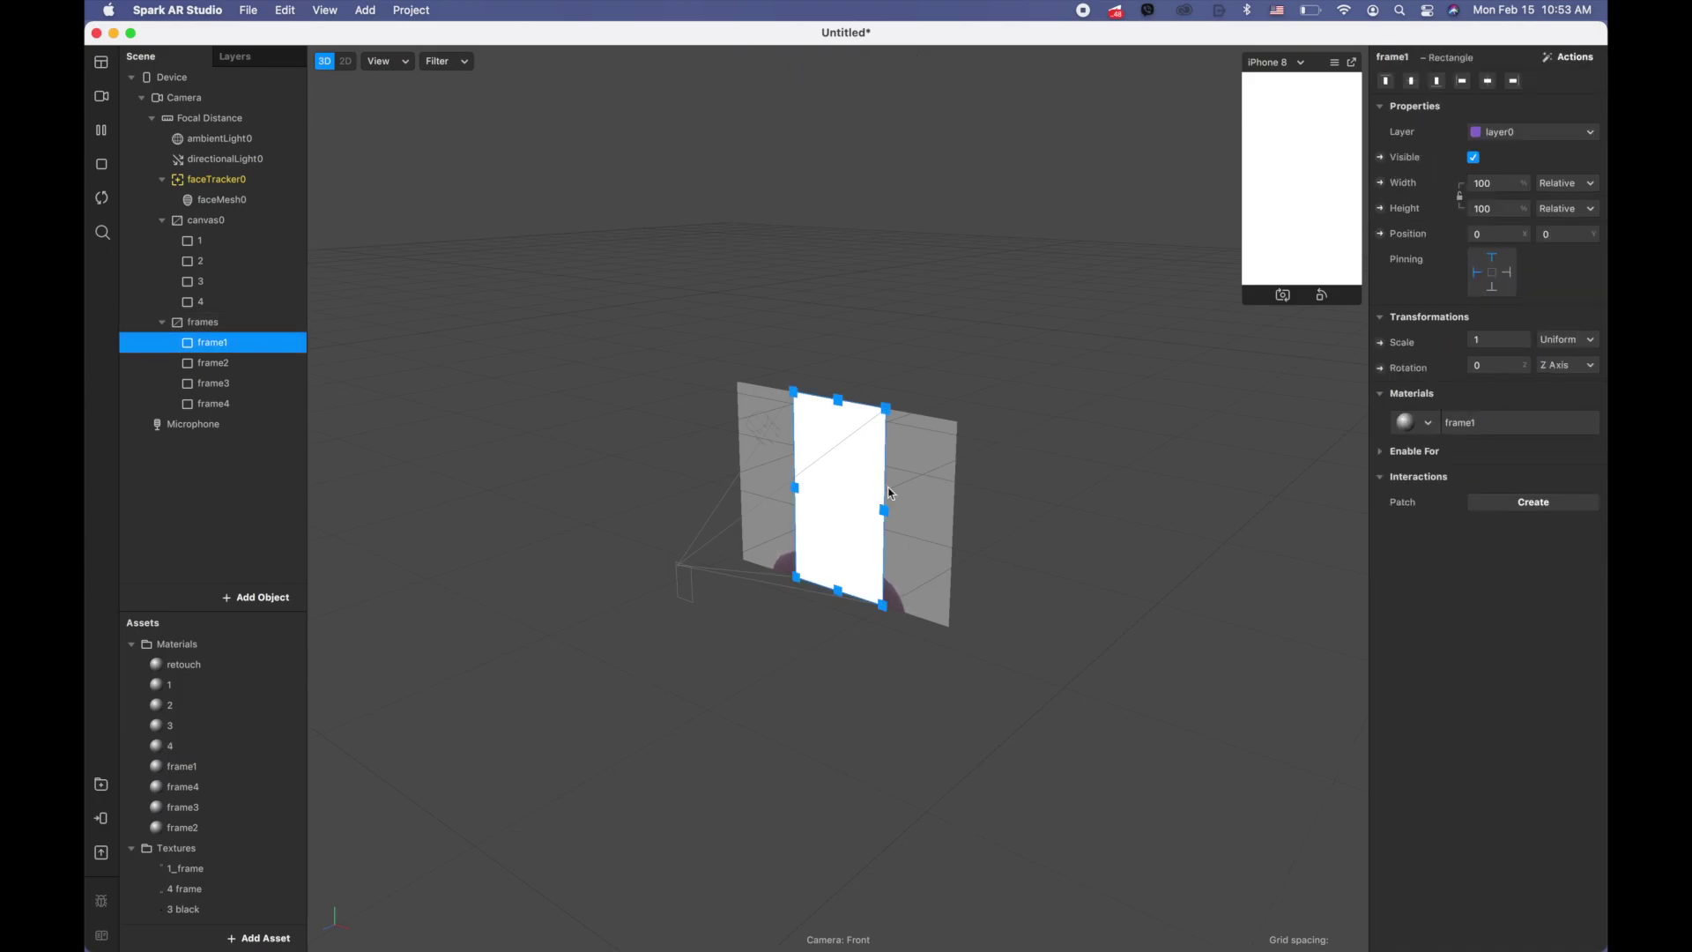
{"action": "left_click", "coordinate": [219, 768]}
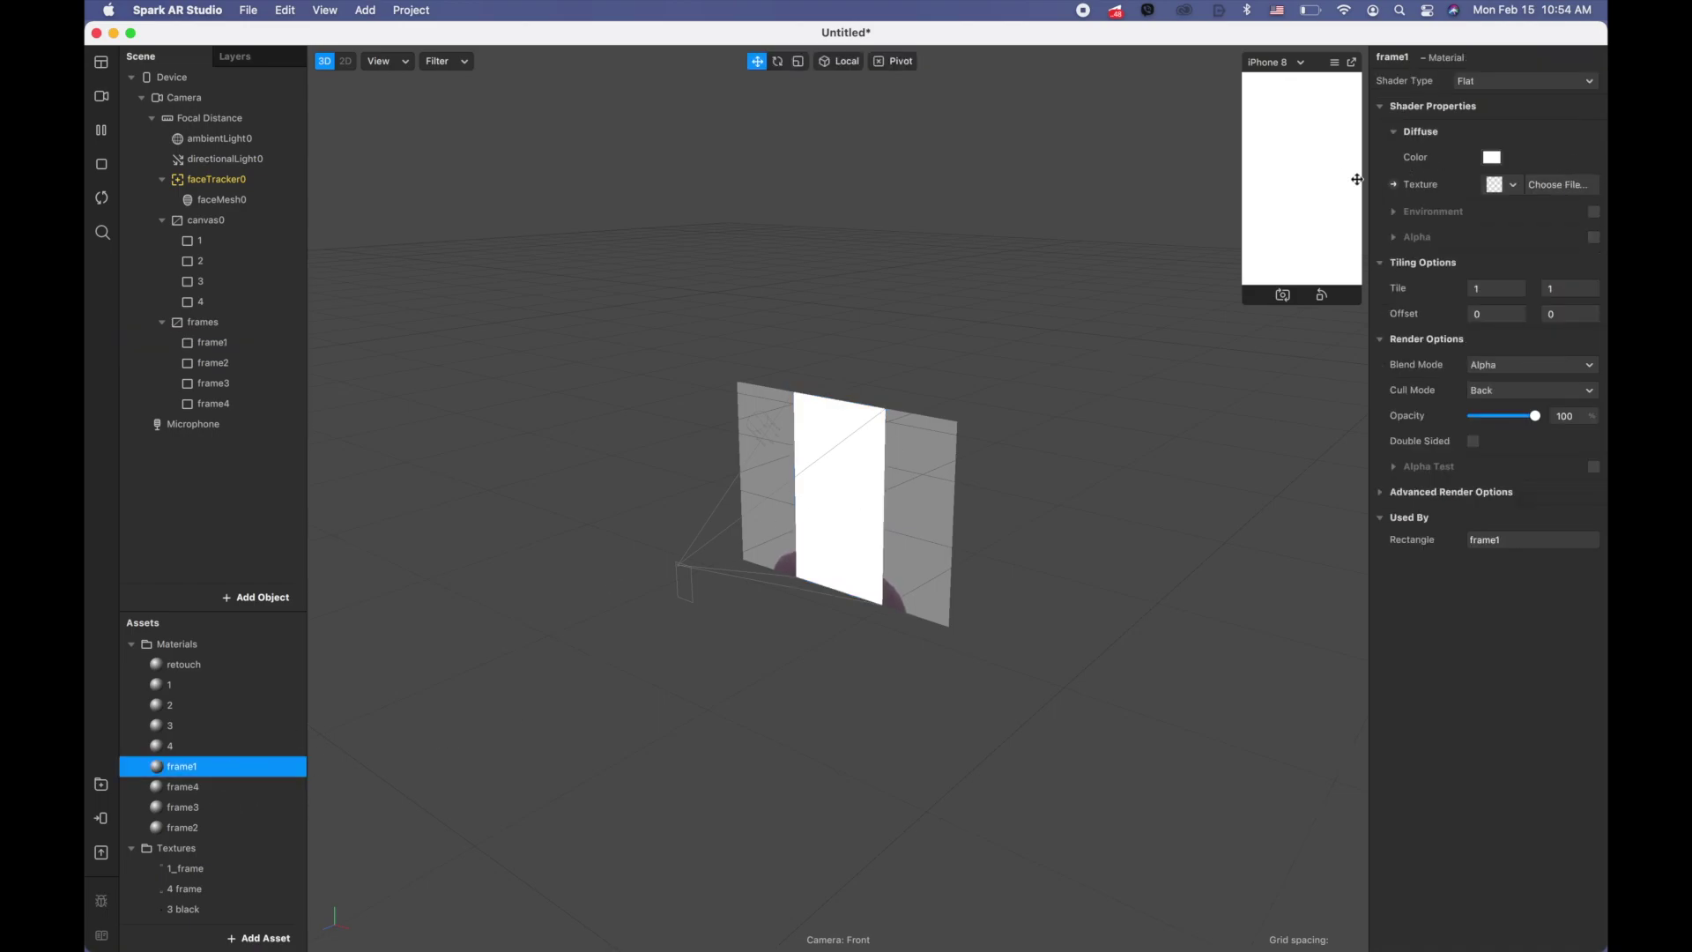
{"action": "left_click", "coordinate": [1513, 185]}
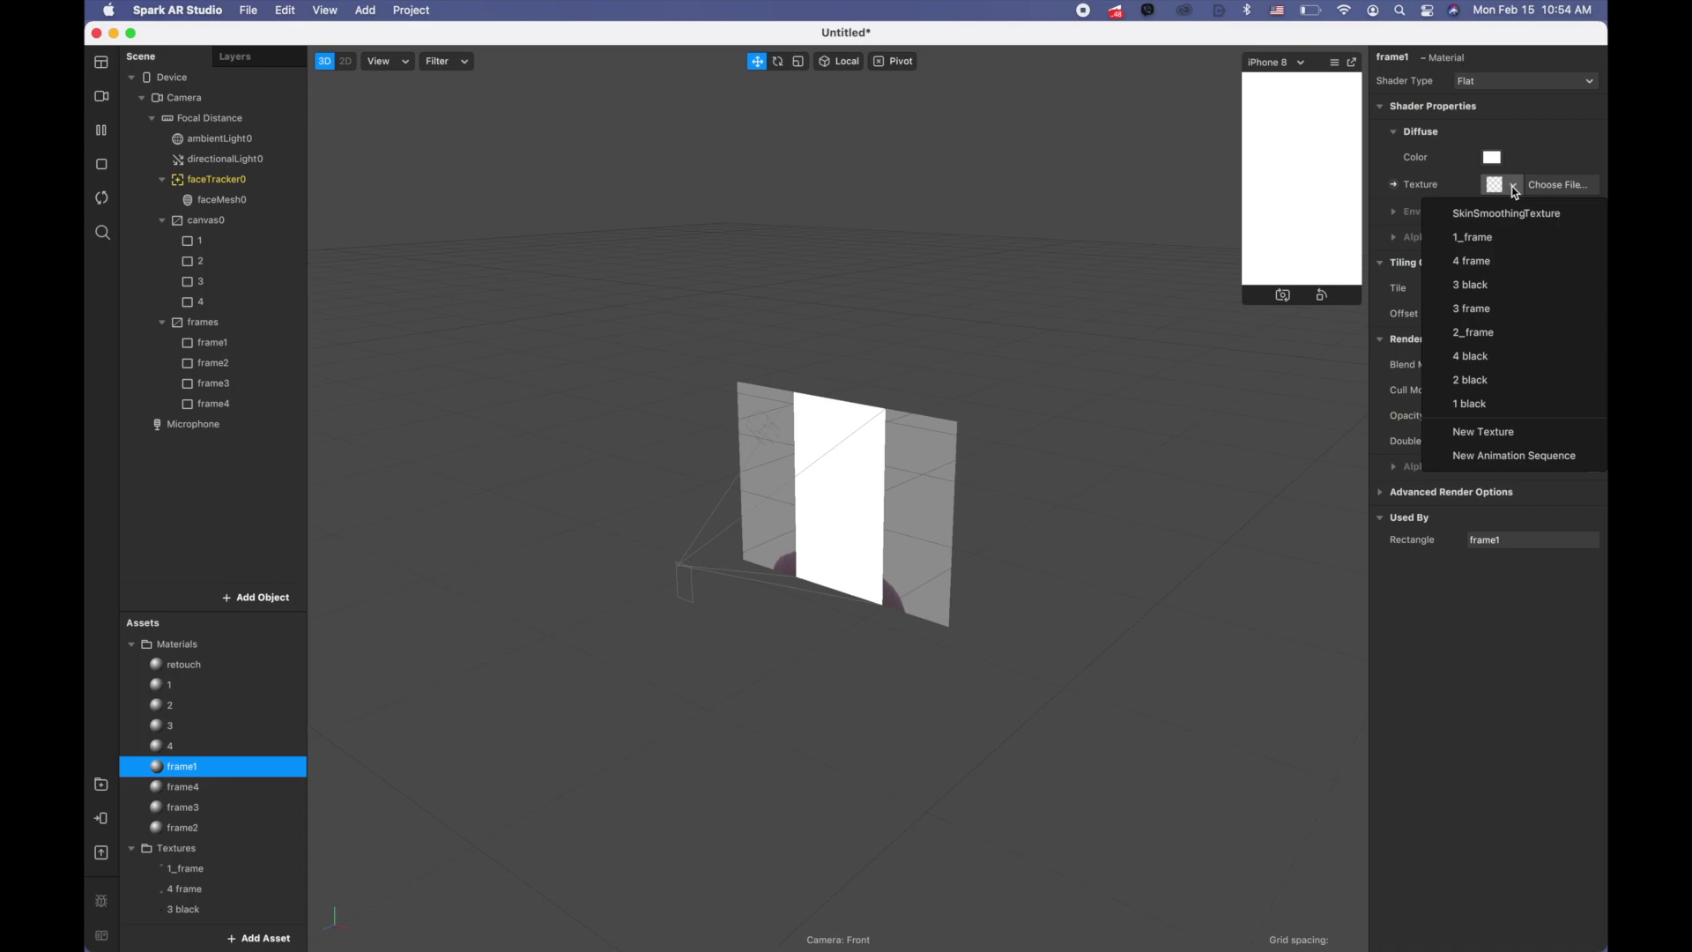
{"action": "left_click", "coordinate": [1500, 235]}
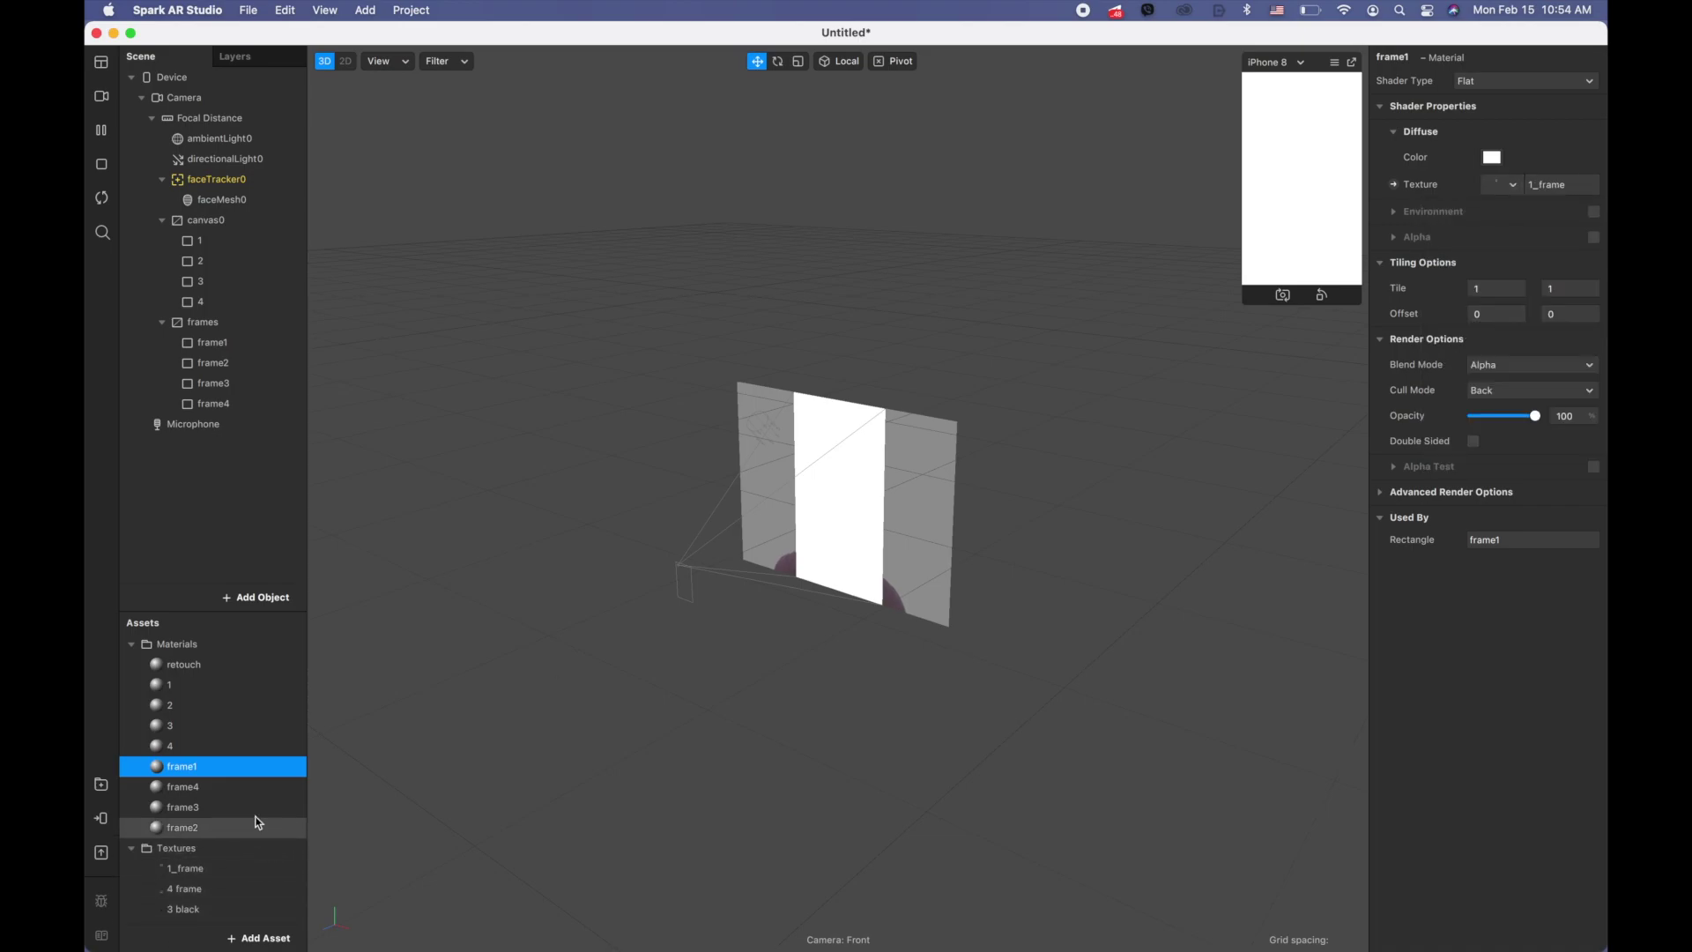
{"action": "left_click", "coordinate": [235, 826]}
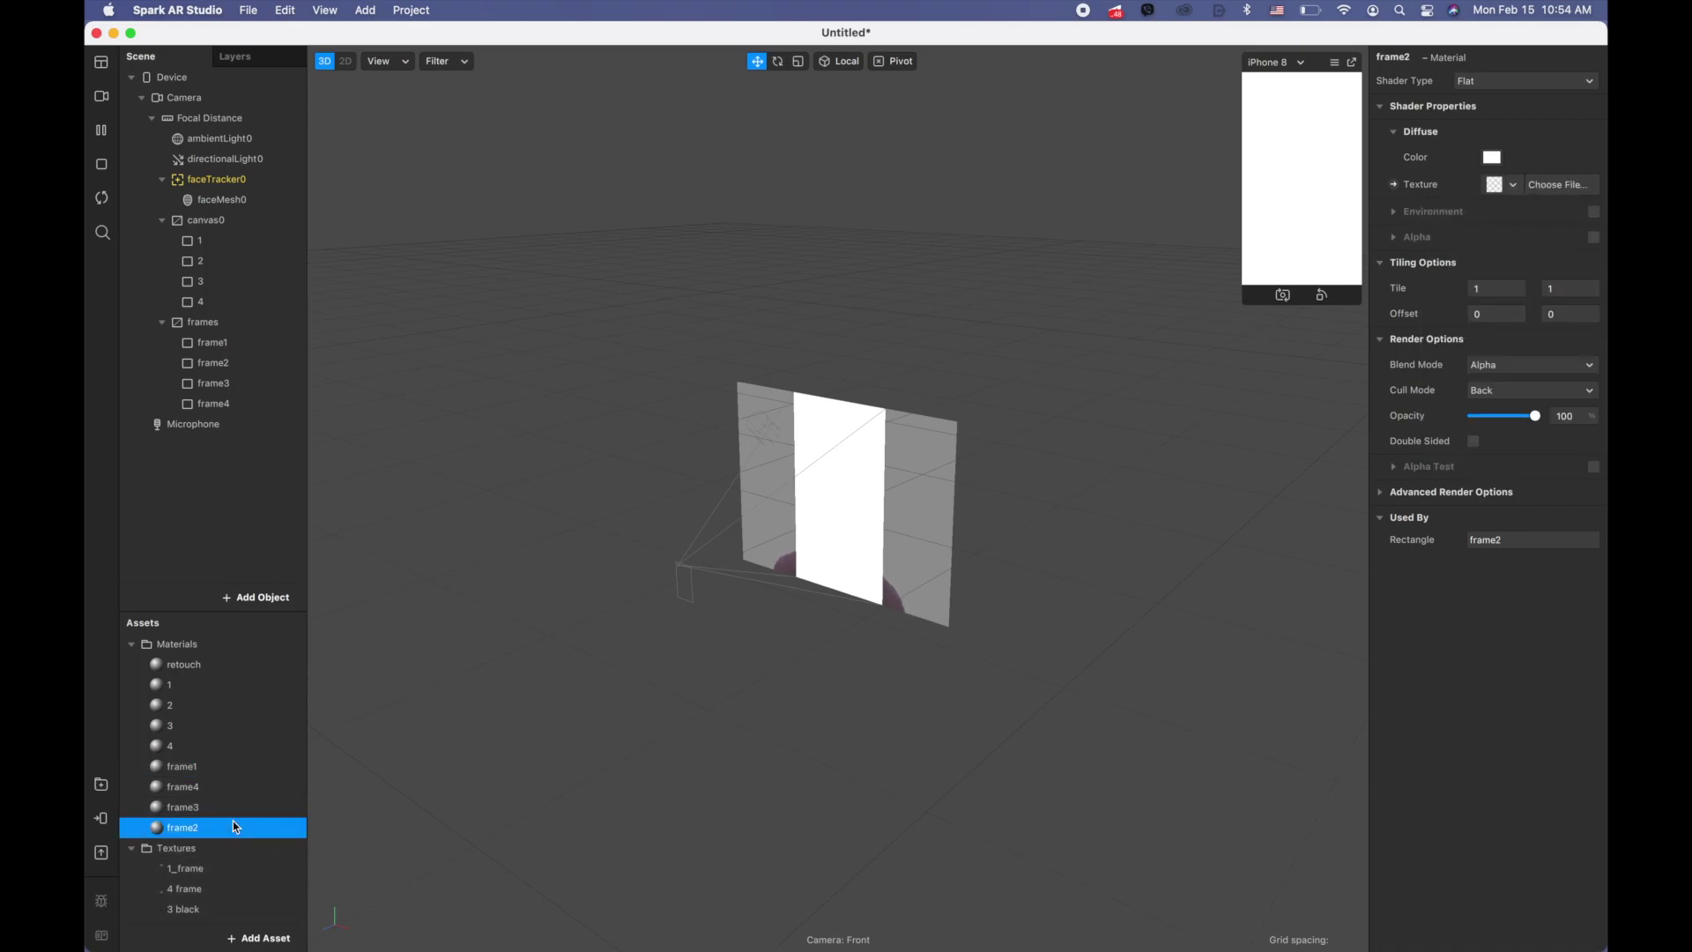
{"action": "left_click", "coordinate": [1513, 186]}
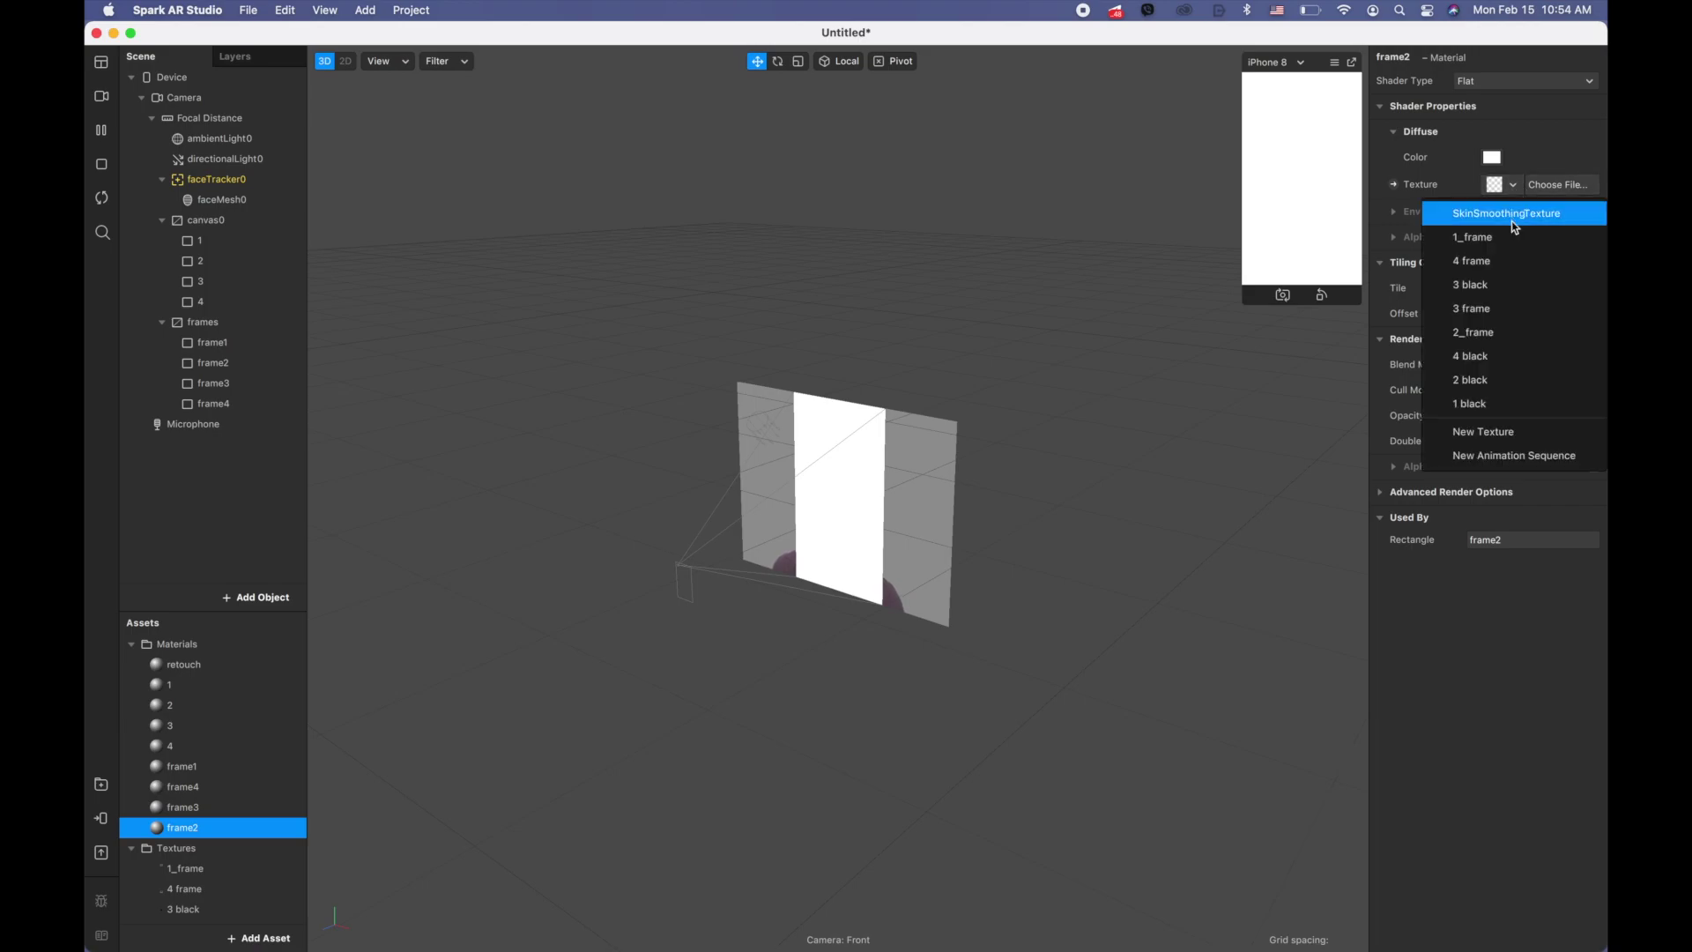
{"action": "left_click", "coordinate": [1505, 331]}
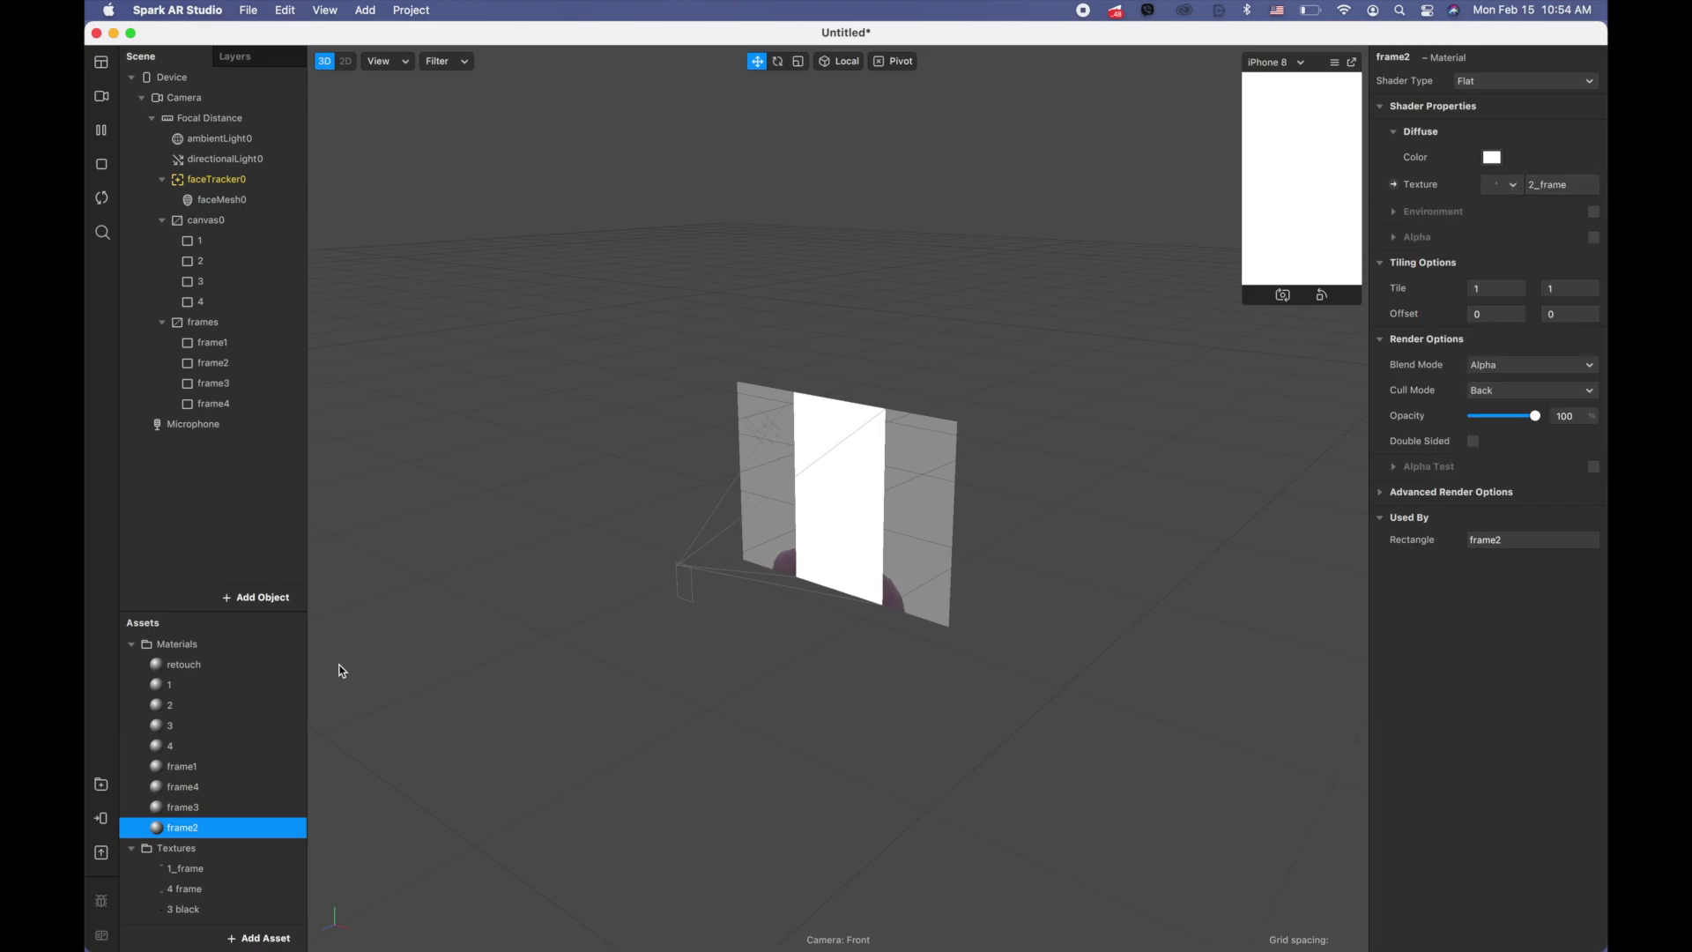
- Assign 3 frame as the diffuse texture of the frame3 material and 4 frame as that of the frame4 material
{"action": "left_click", "coordinate": [185, 807]}
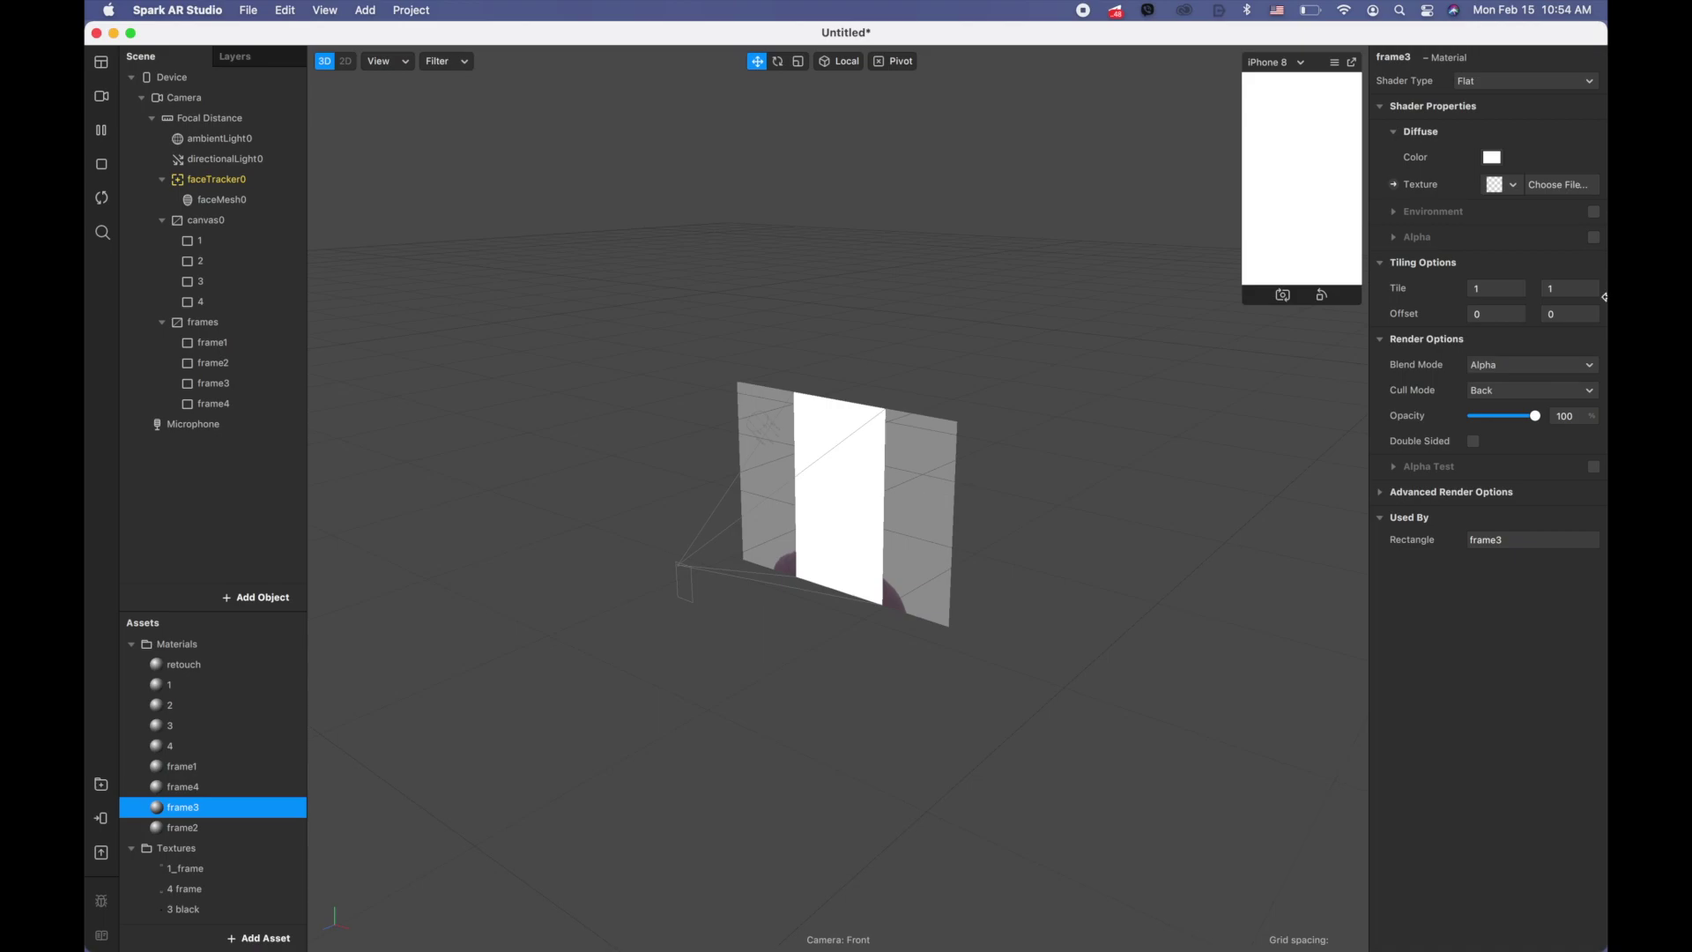
{"action": "left_click", "coordinate": [1503, 186]}
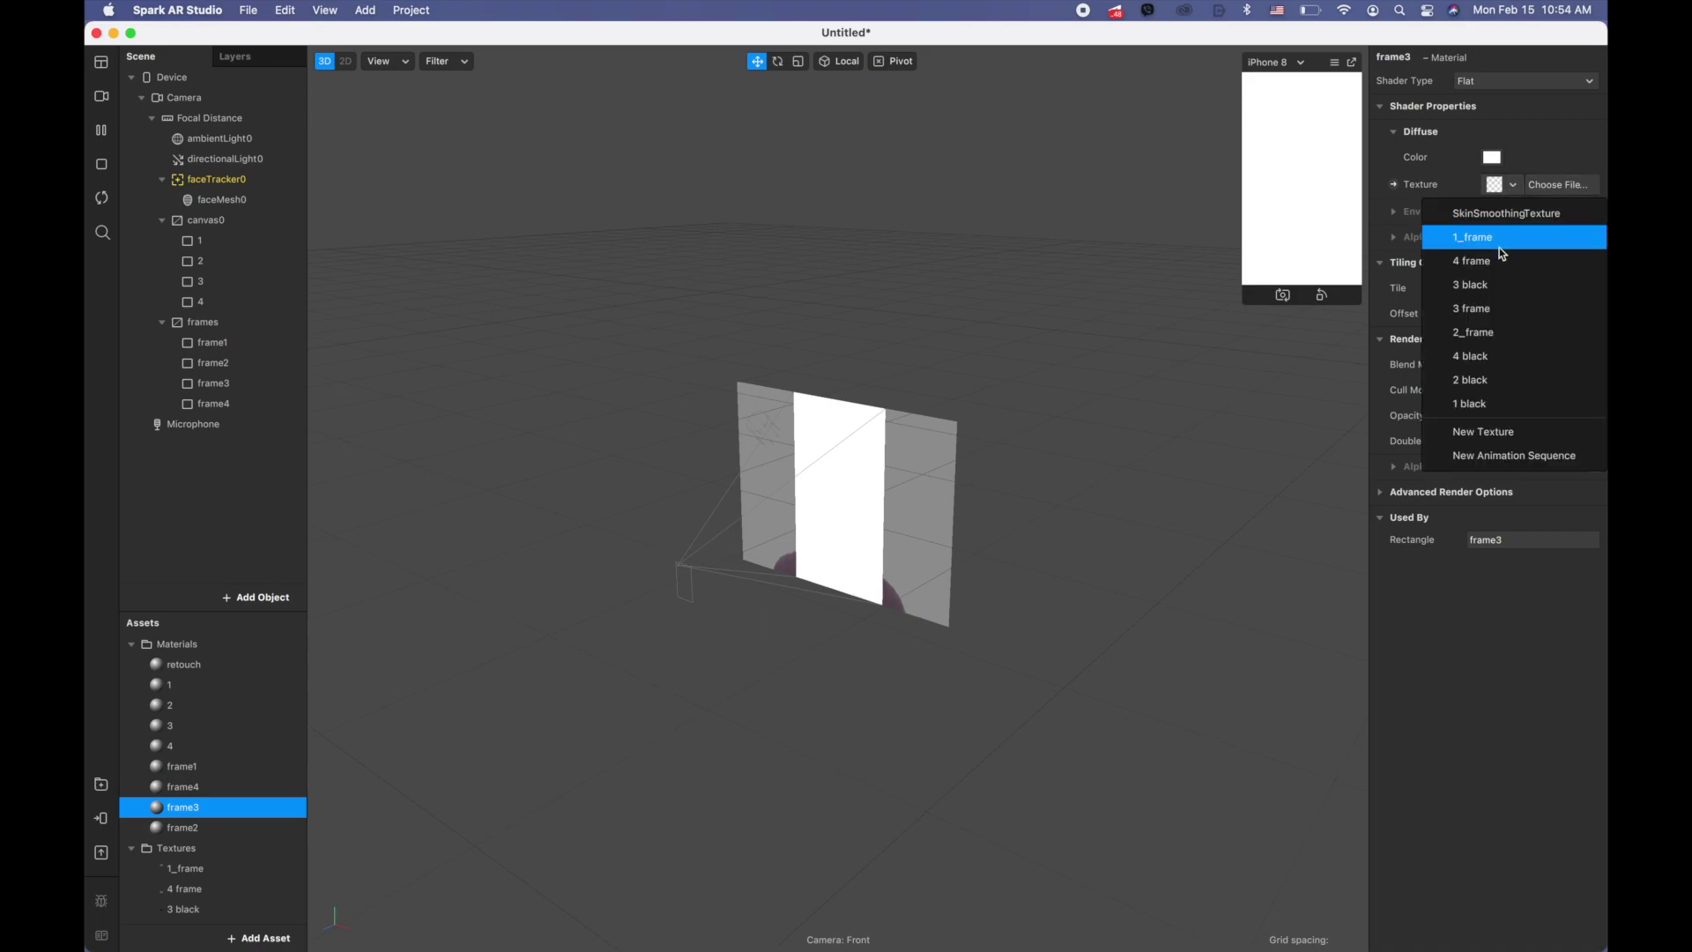
{"action": "left_click", "coordinate": [1495, 304]}
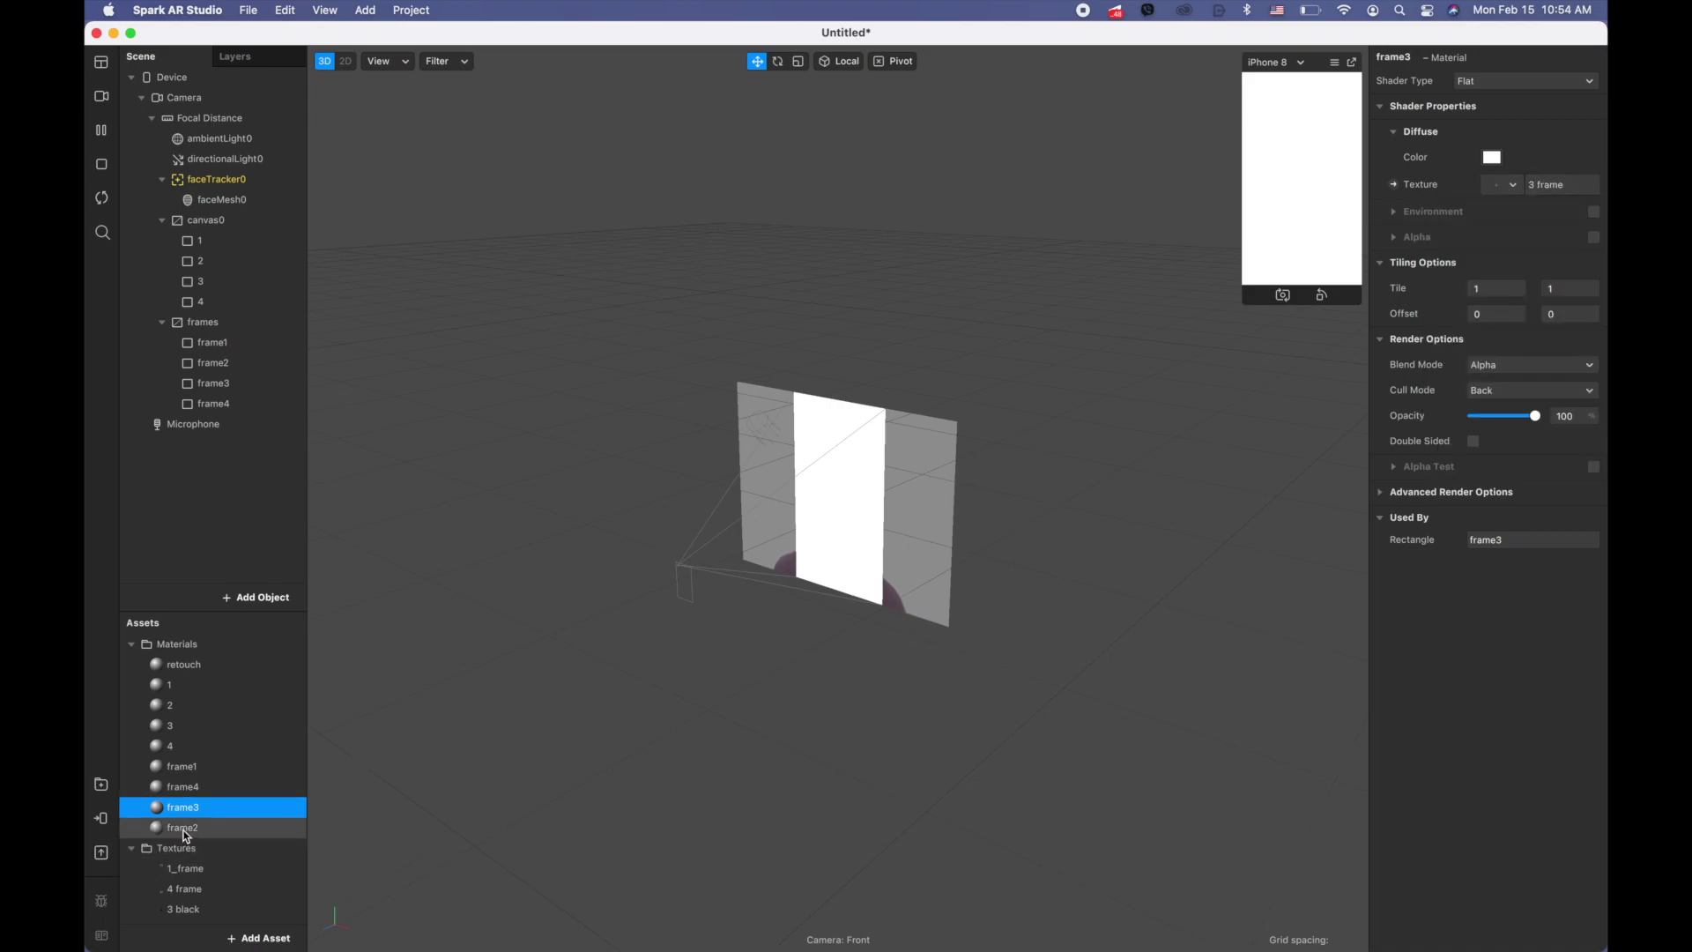
{"action": "left_click", "coordinate": [216, 793]}
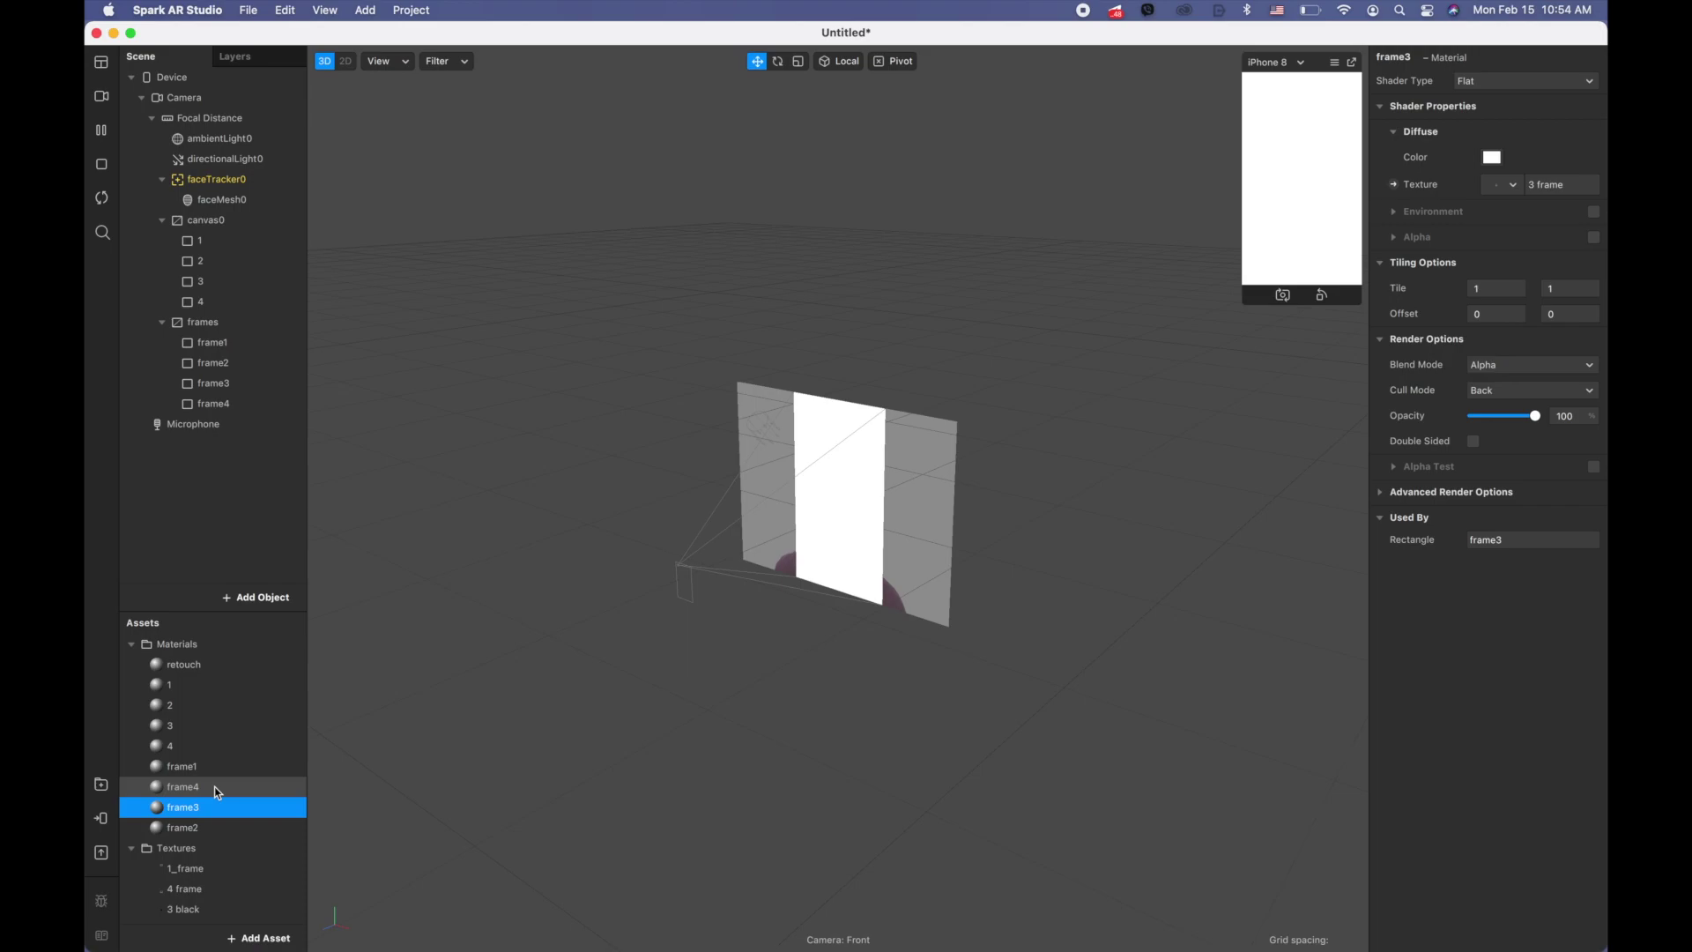
{"action": "left_click", "coordinate": [1496, 190]}
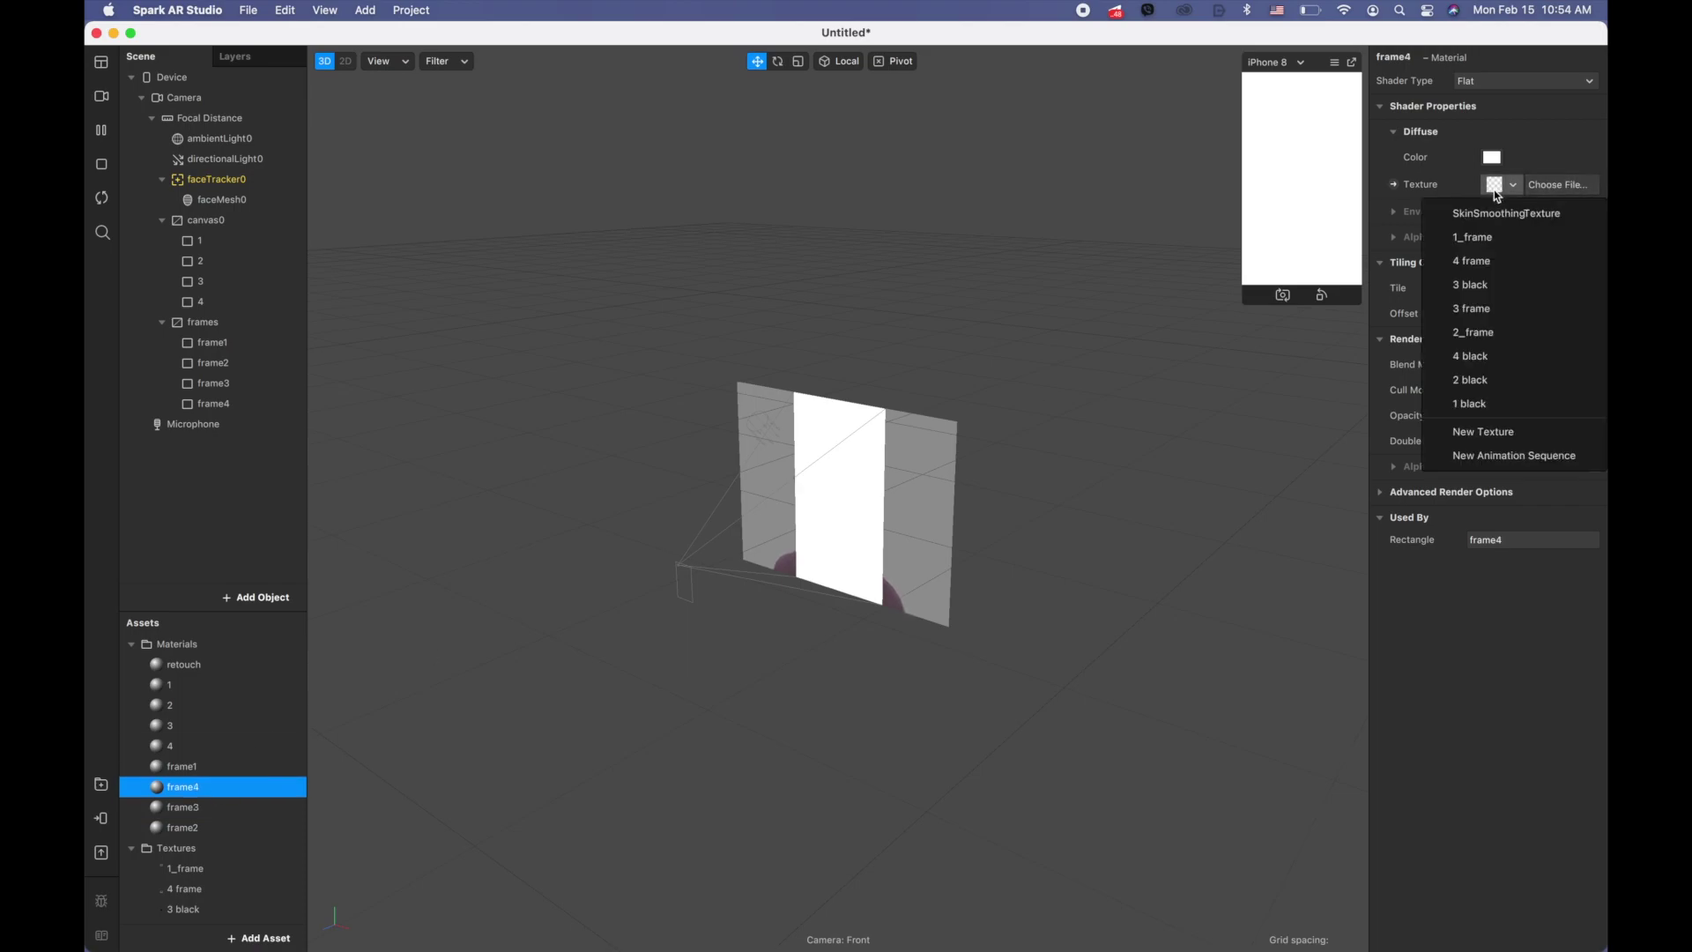
{"action": "left_click", "coordinate": [1494, 257]}
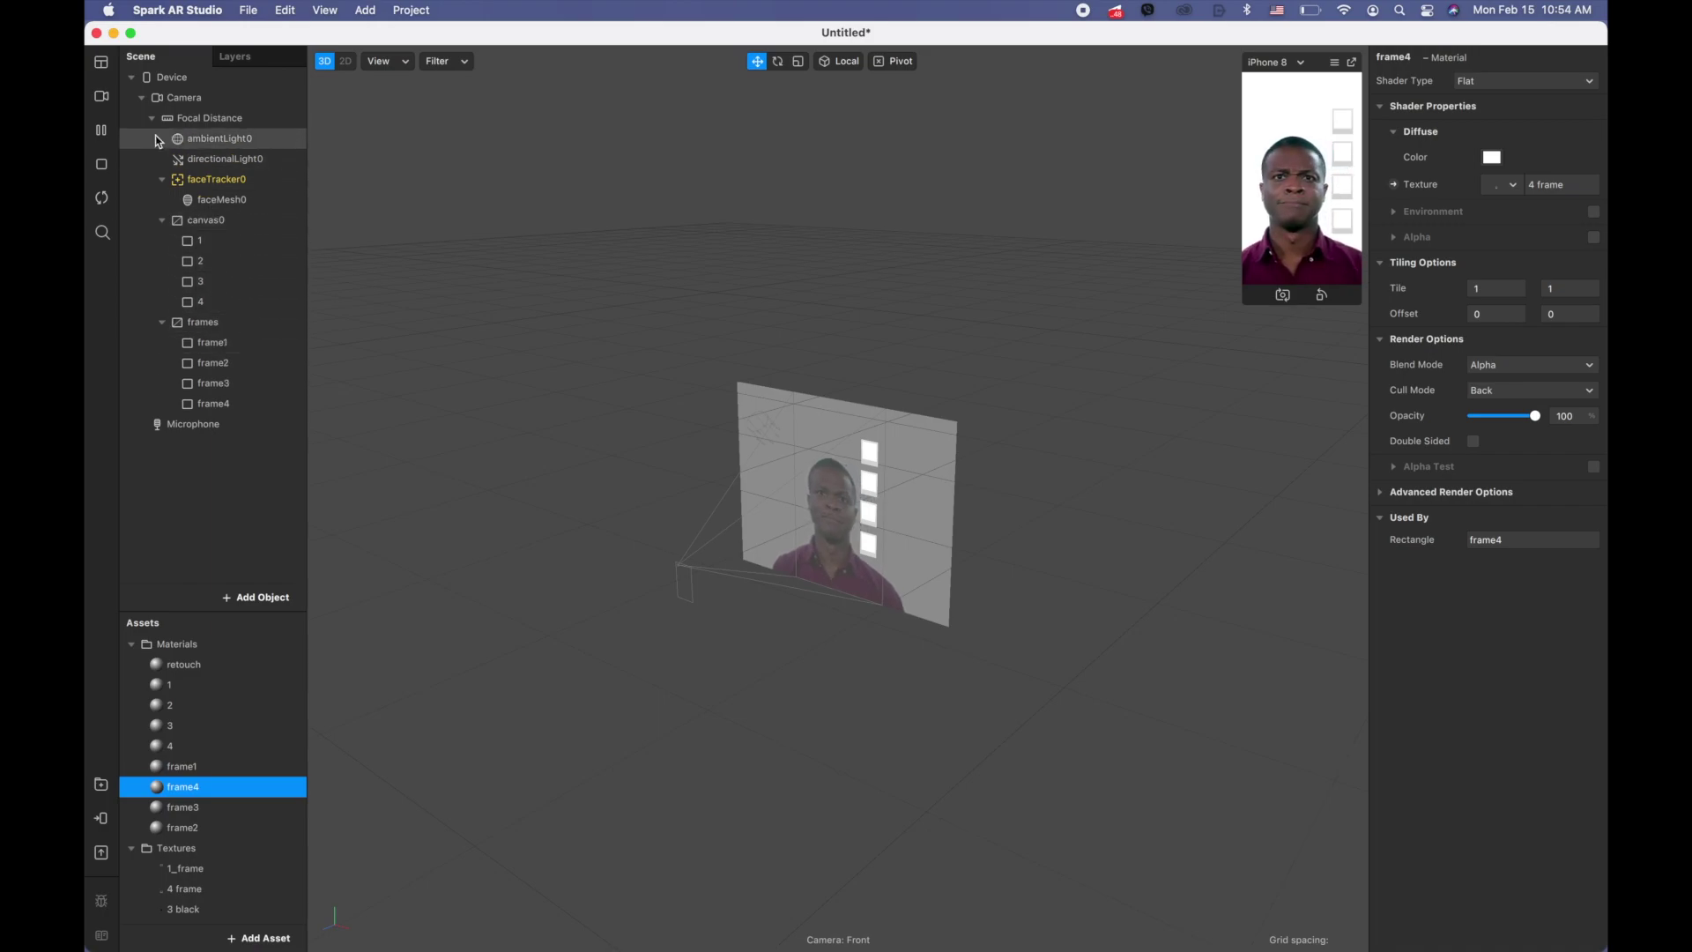
- Show the Patch Editor and enlarge it to about half the height of the workspace
{"action": "left_click", "coordinate": [104, 69]}
{"action": "left_click", "coordinate": [194, 81]}
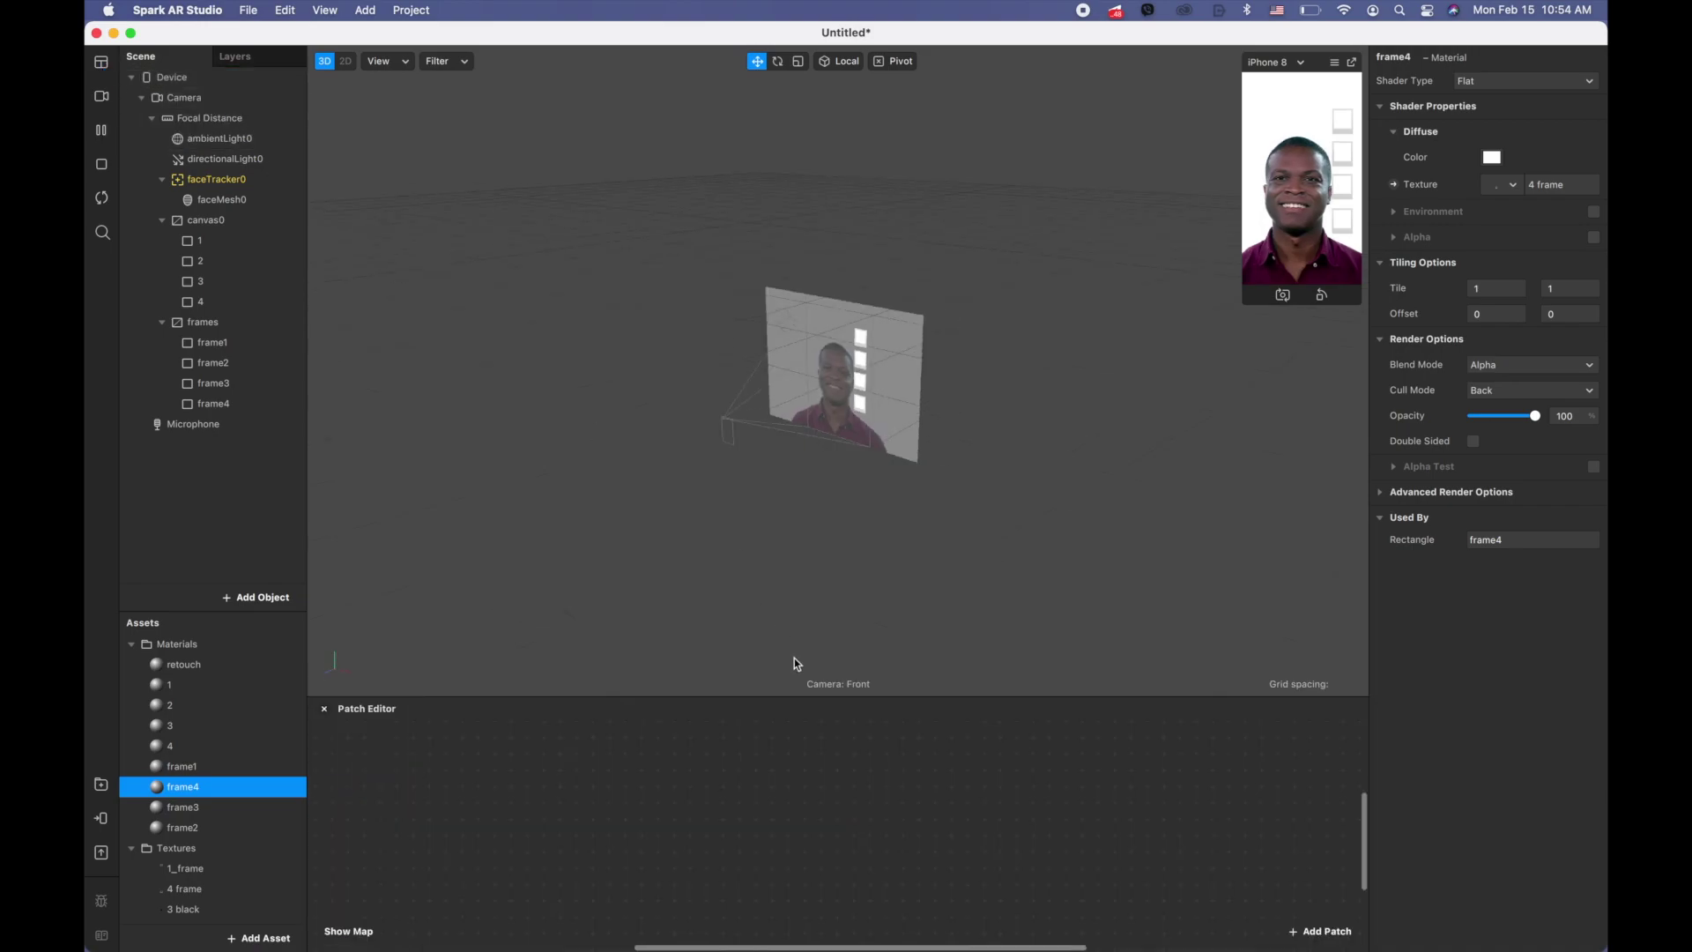
{"action": "left_click_drag", "start_coordinate": [819, 698], "coordinate": [818, 527]}
- Extract the camera's texture and place cameraTexture0 as a patch in the Patch Editor
{"action": "left_click", "coordinate": [209, 97]}
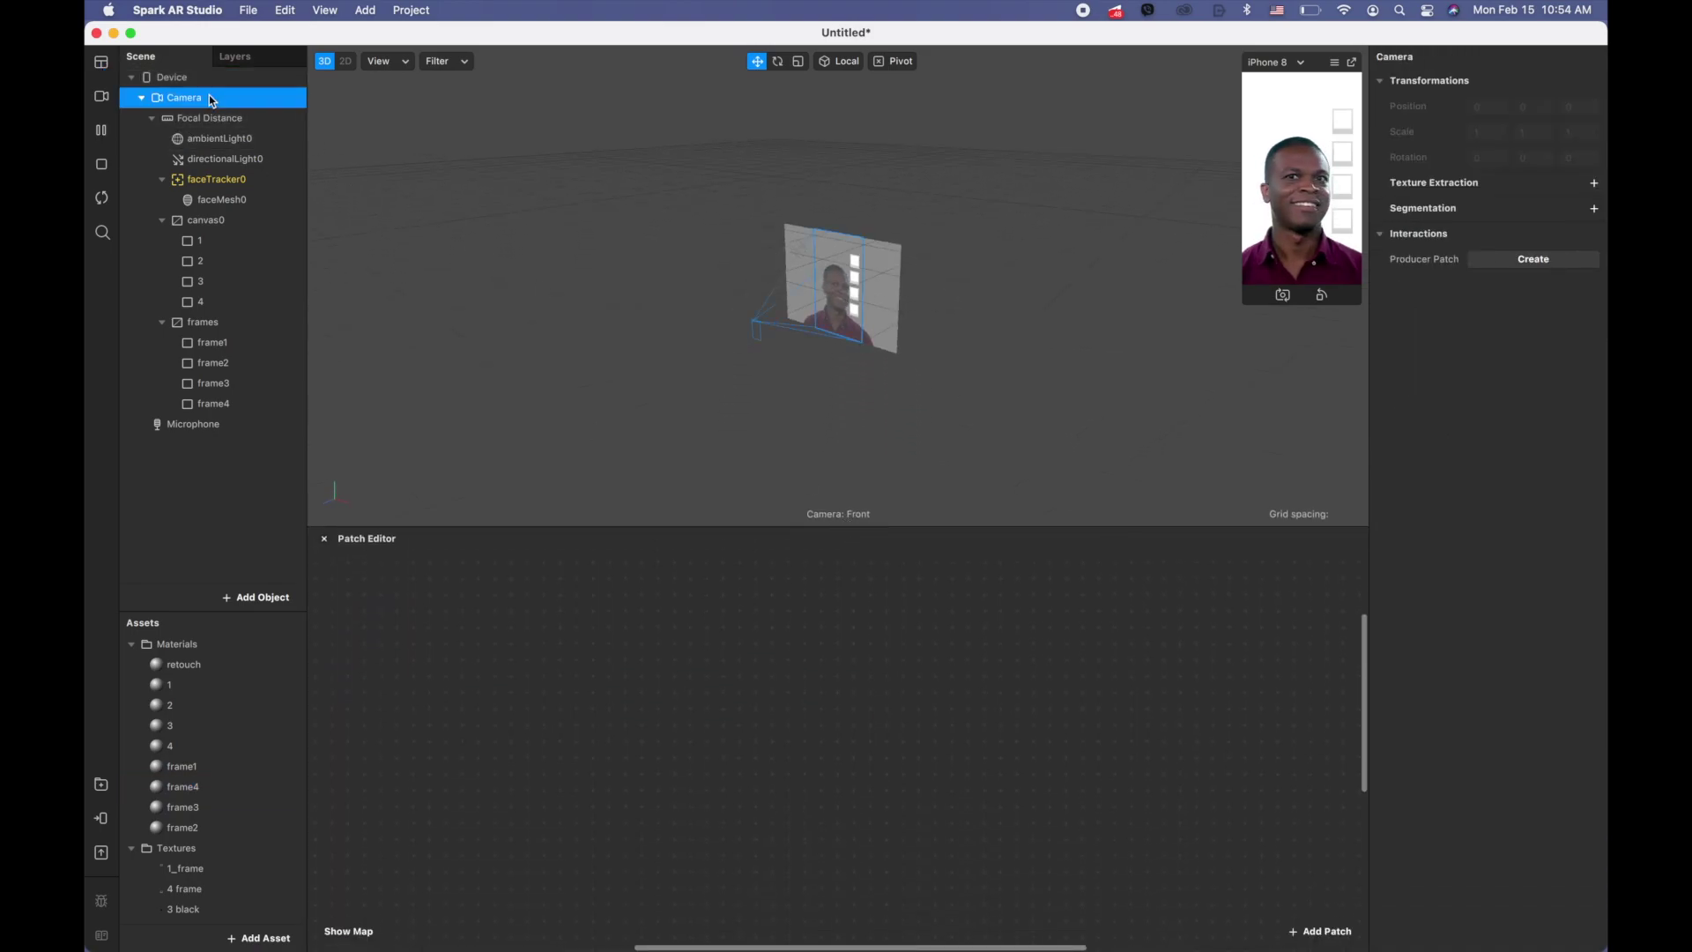
{"action": "left_click", "coordinate": [1593, 183]}
{"action": "scroll", "coordinate": [266, 771], "scroll_direction": "down", "scroll_amount": 3}
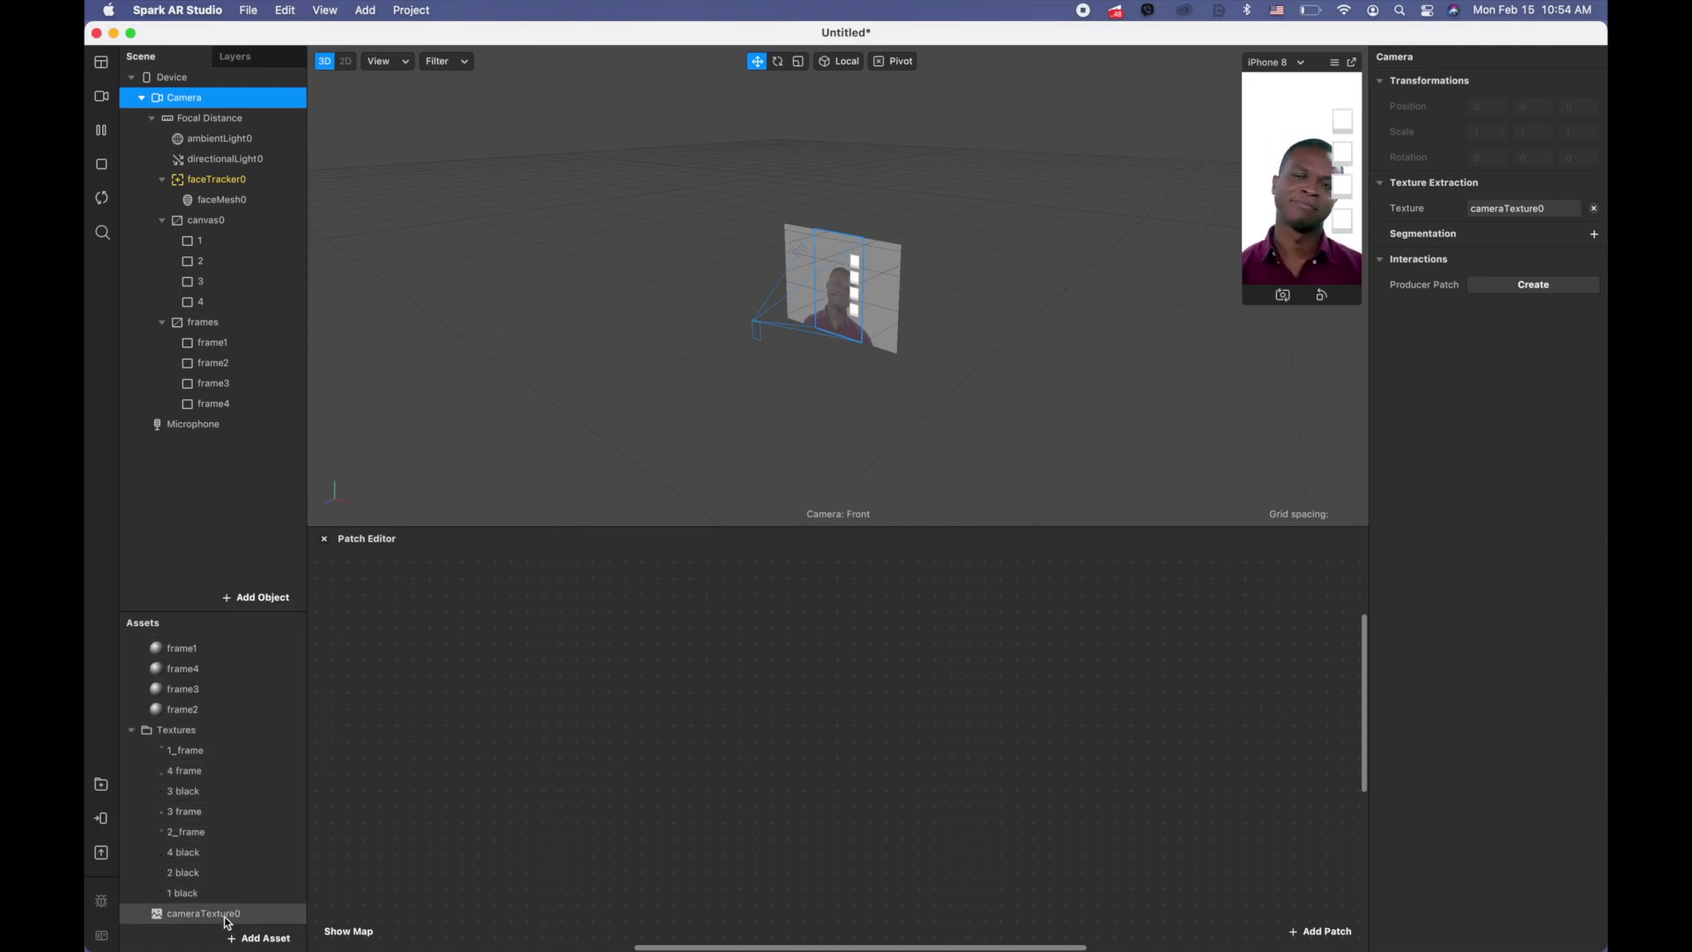
{"action": "left_click_drag", "start_coordinate": [227, 917], "coordinate": [549, 682]}
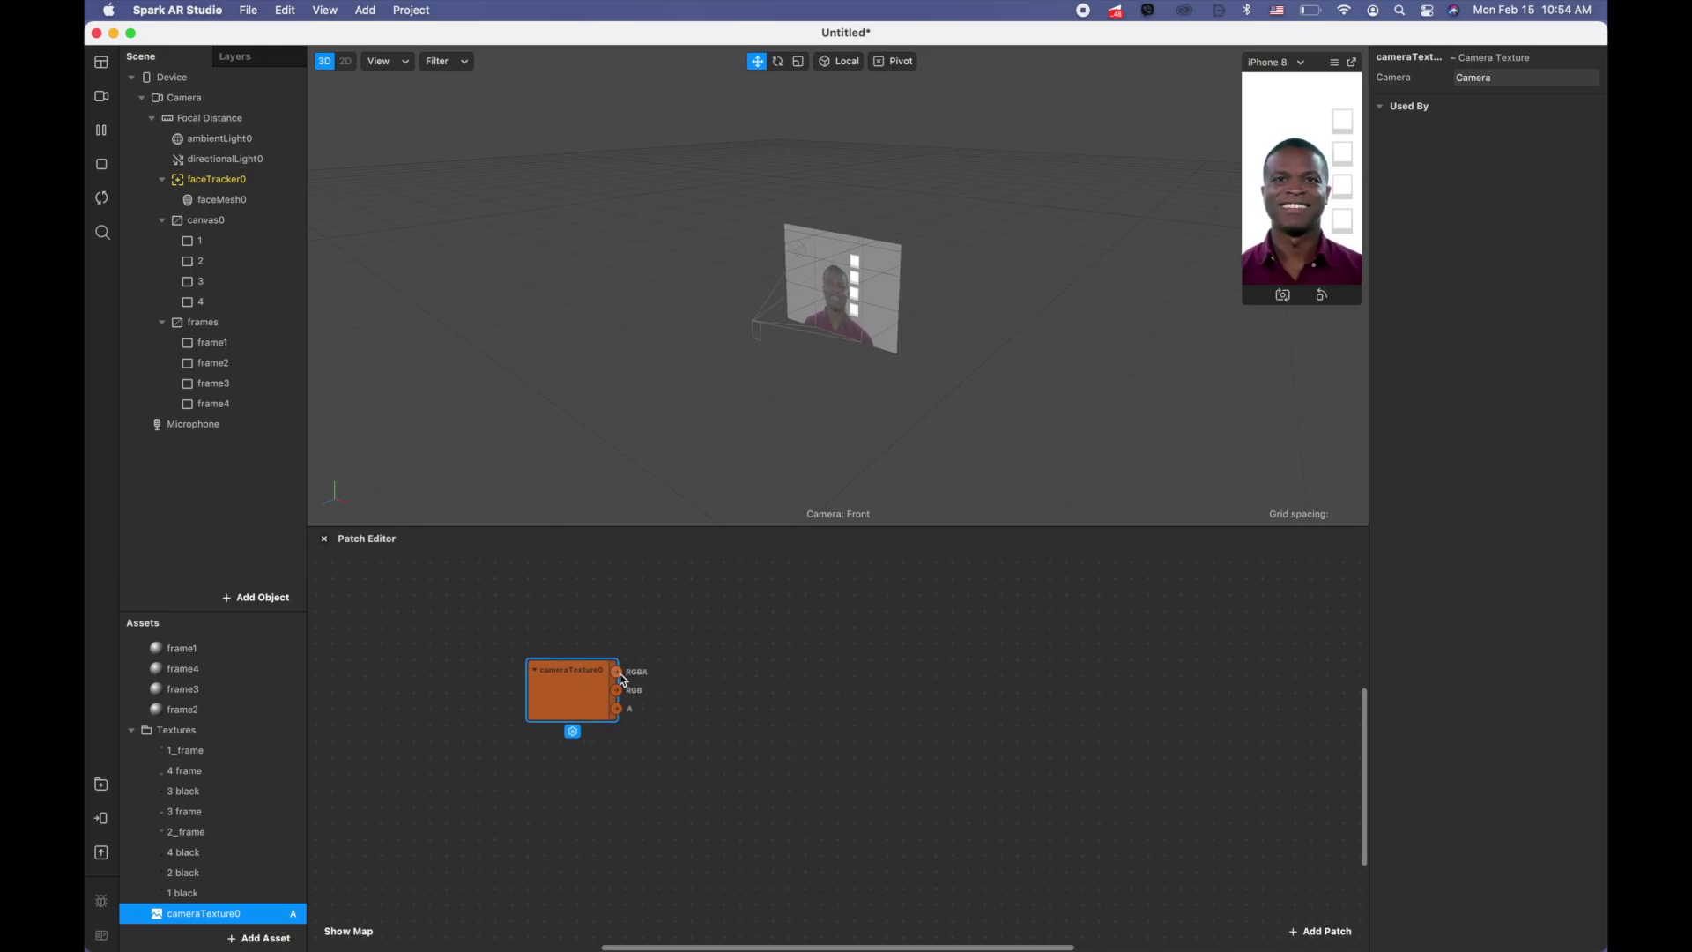
- Add a Texture Transform patch fed by the RGBA output of cameraTexture0 and place it slightly above the camera texture patch
{"action": "left_click_drag", "start_coordinate": [618, 672], "coordinate": [730, 633]}
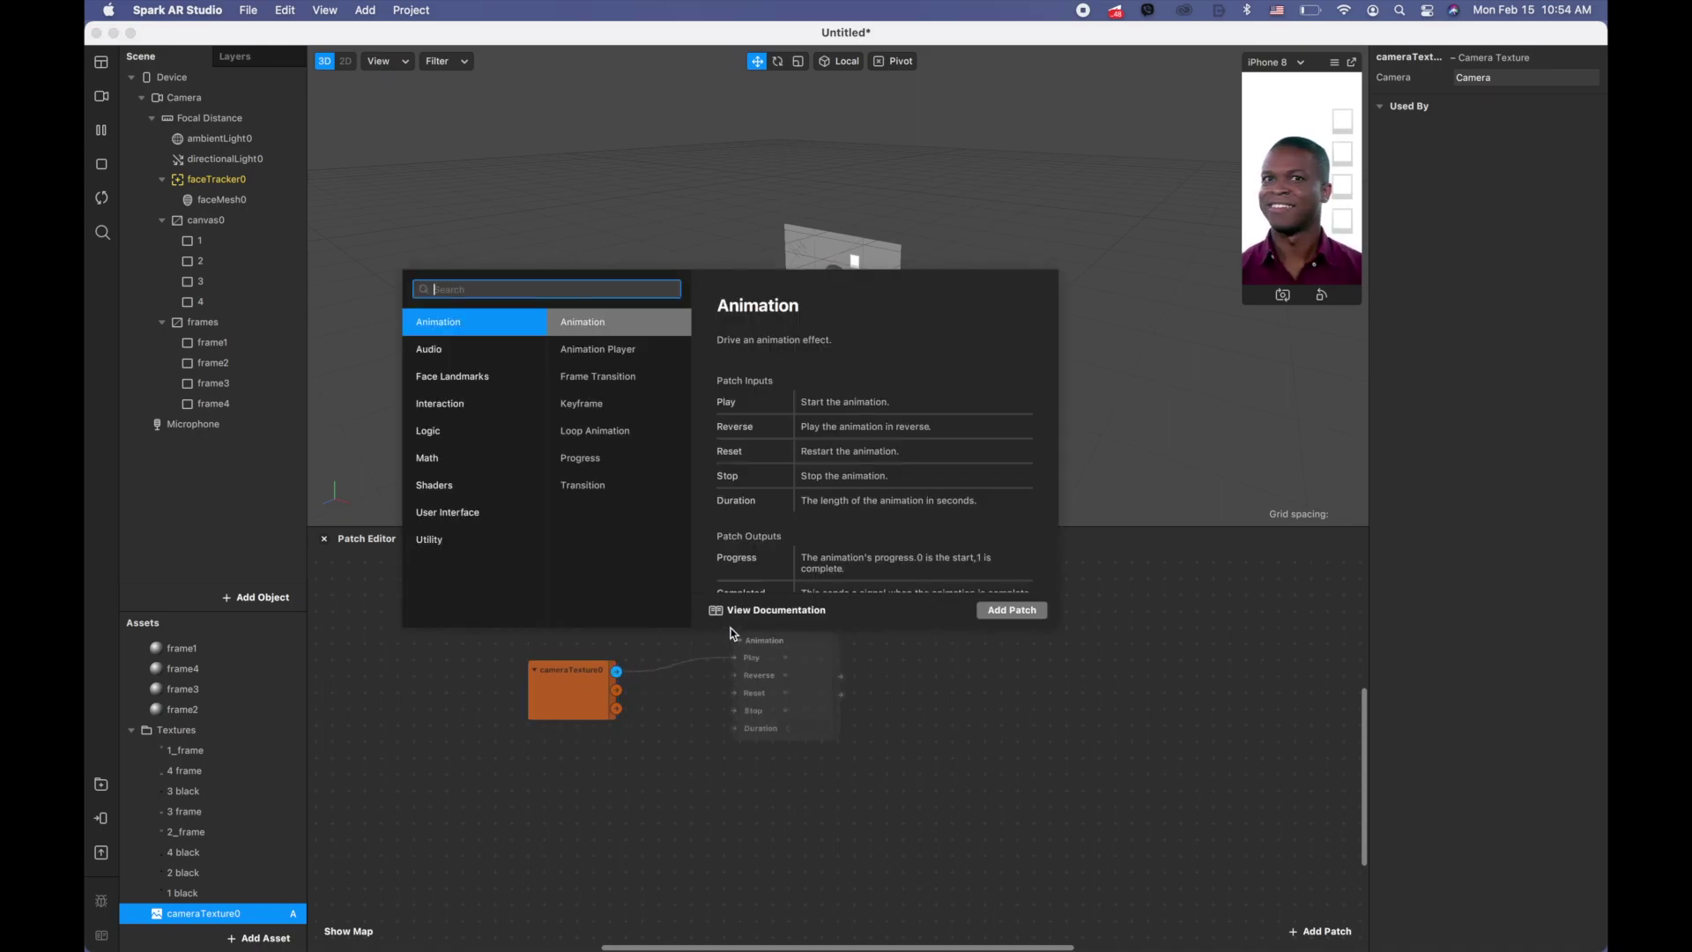
{"action": "type", "text": "tex"}
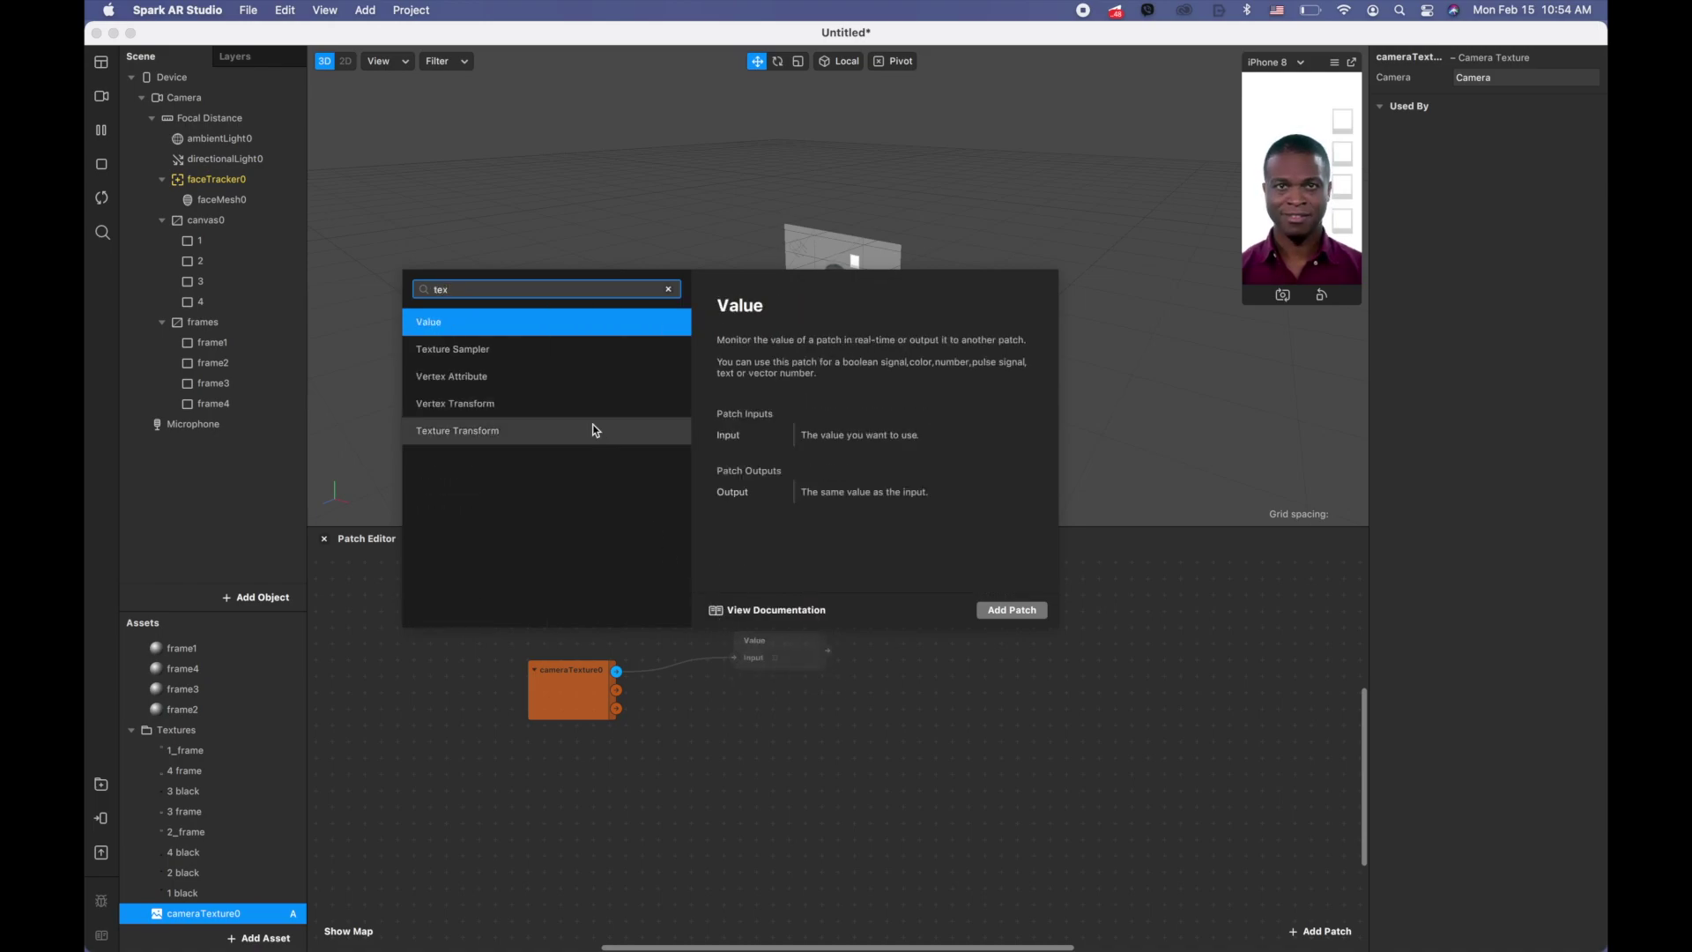
{"action": "double_click", "coordinate": [592, 430]}
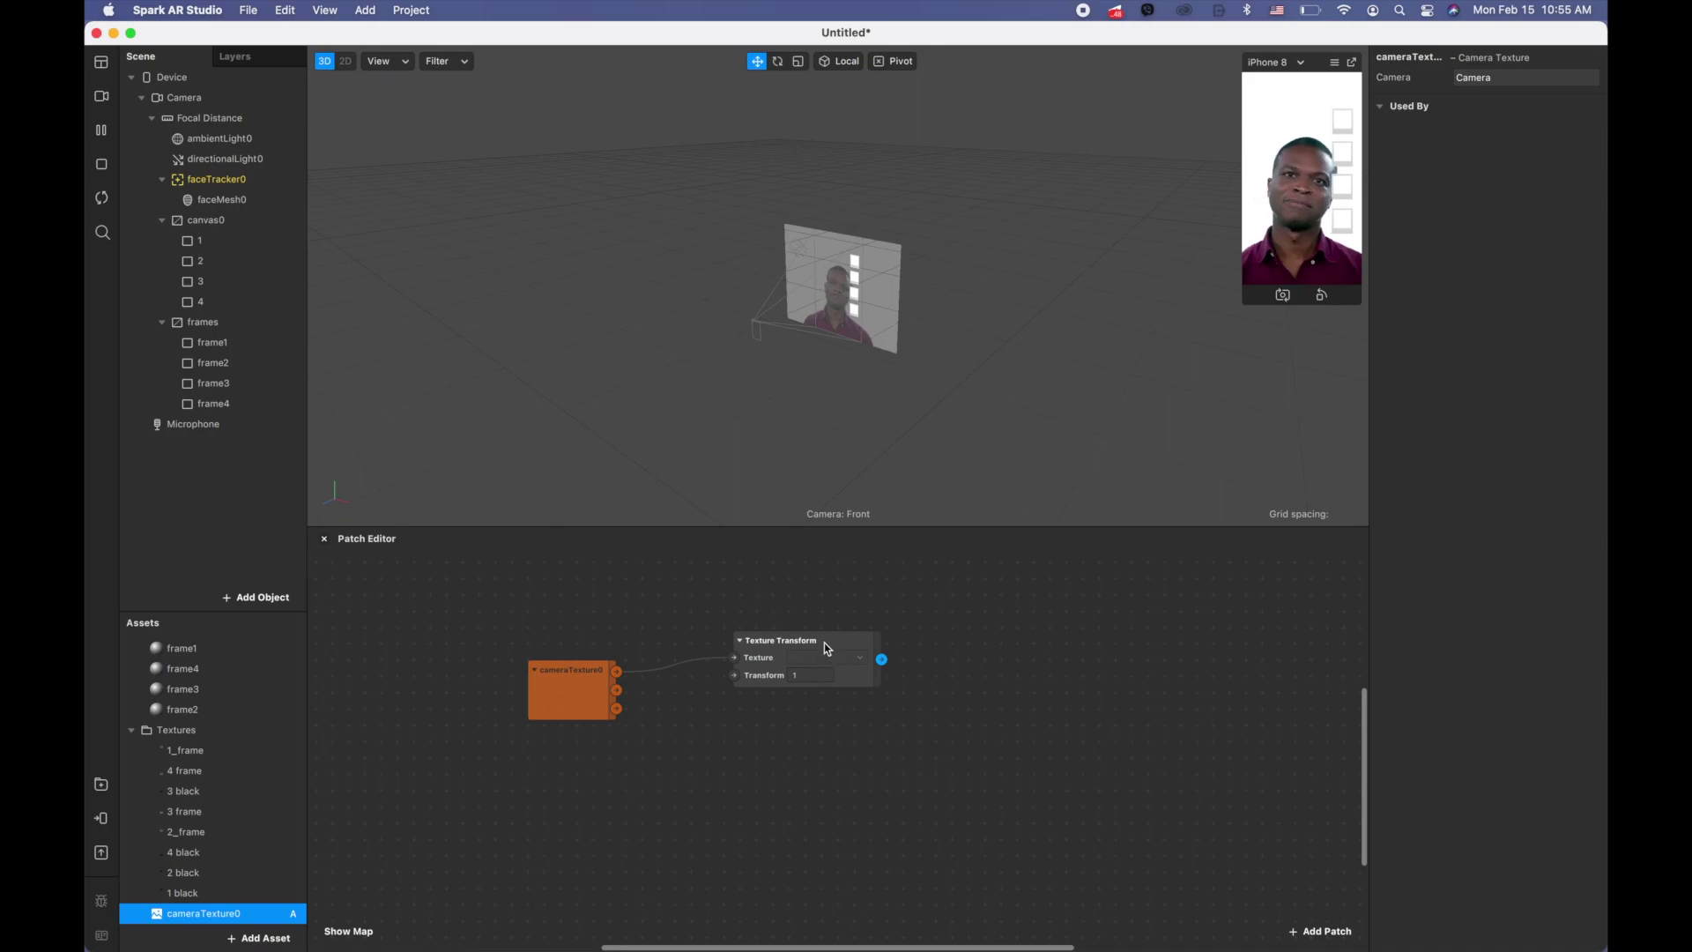
{"action": "left_click_drag", "start_coordinate": [826, 648], "coordinate": [816, 623]}
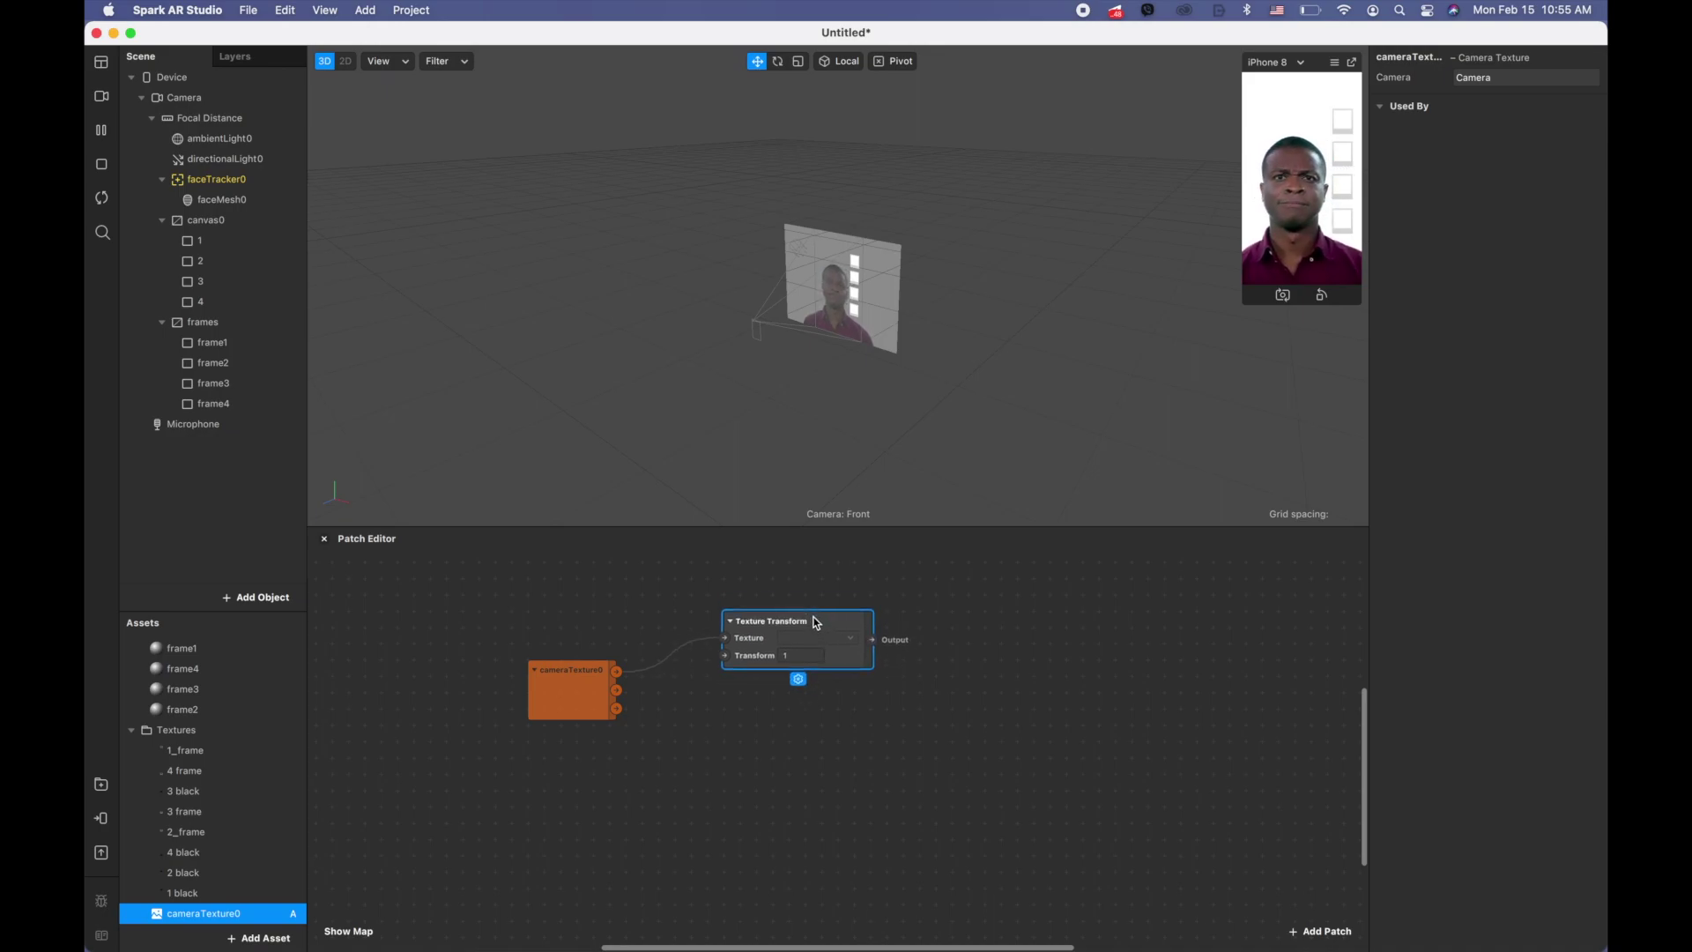
- Duplicate the Texture Transform patch three times, stack the copies below it, and connect cameraTexture0's RGBA output to each copy's Texture input
{"action": "key", "text": "super+d"}
{"action": "key", "text": "super+d"}
{"action": "key", "text": "super+d"}
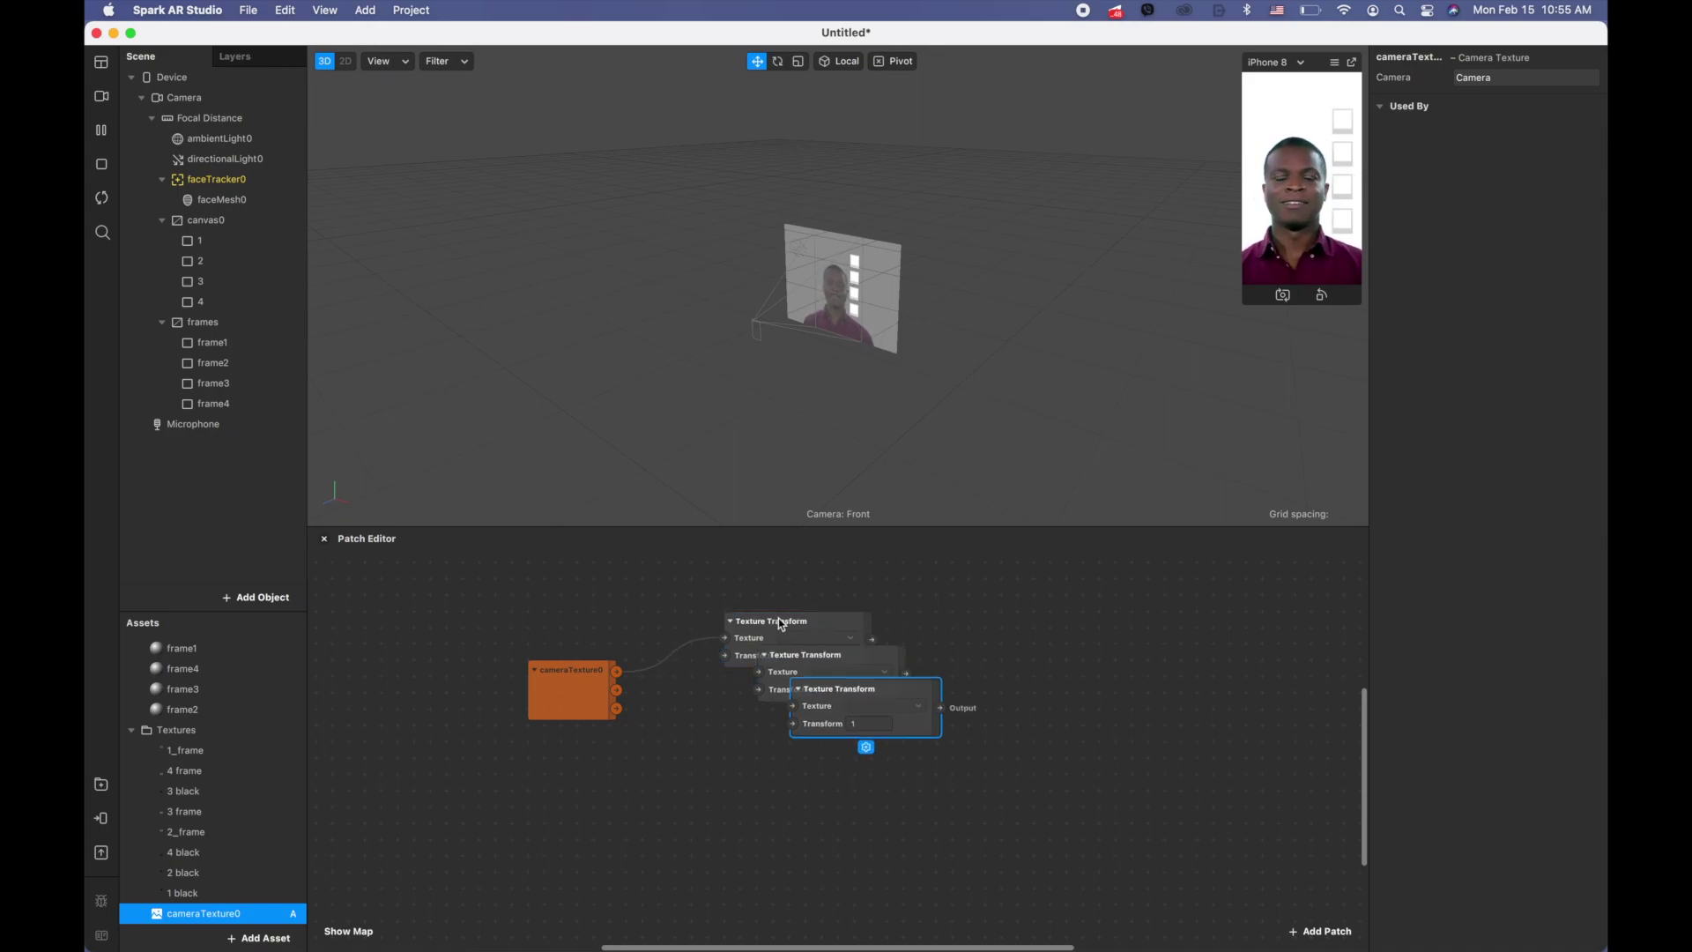
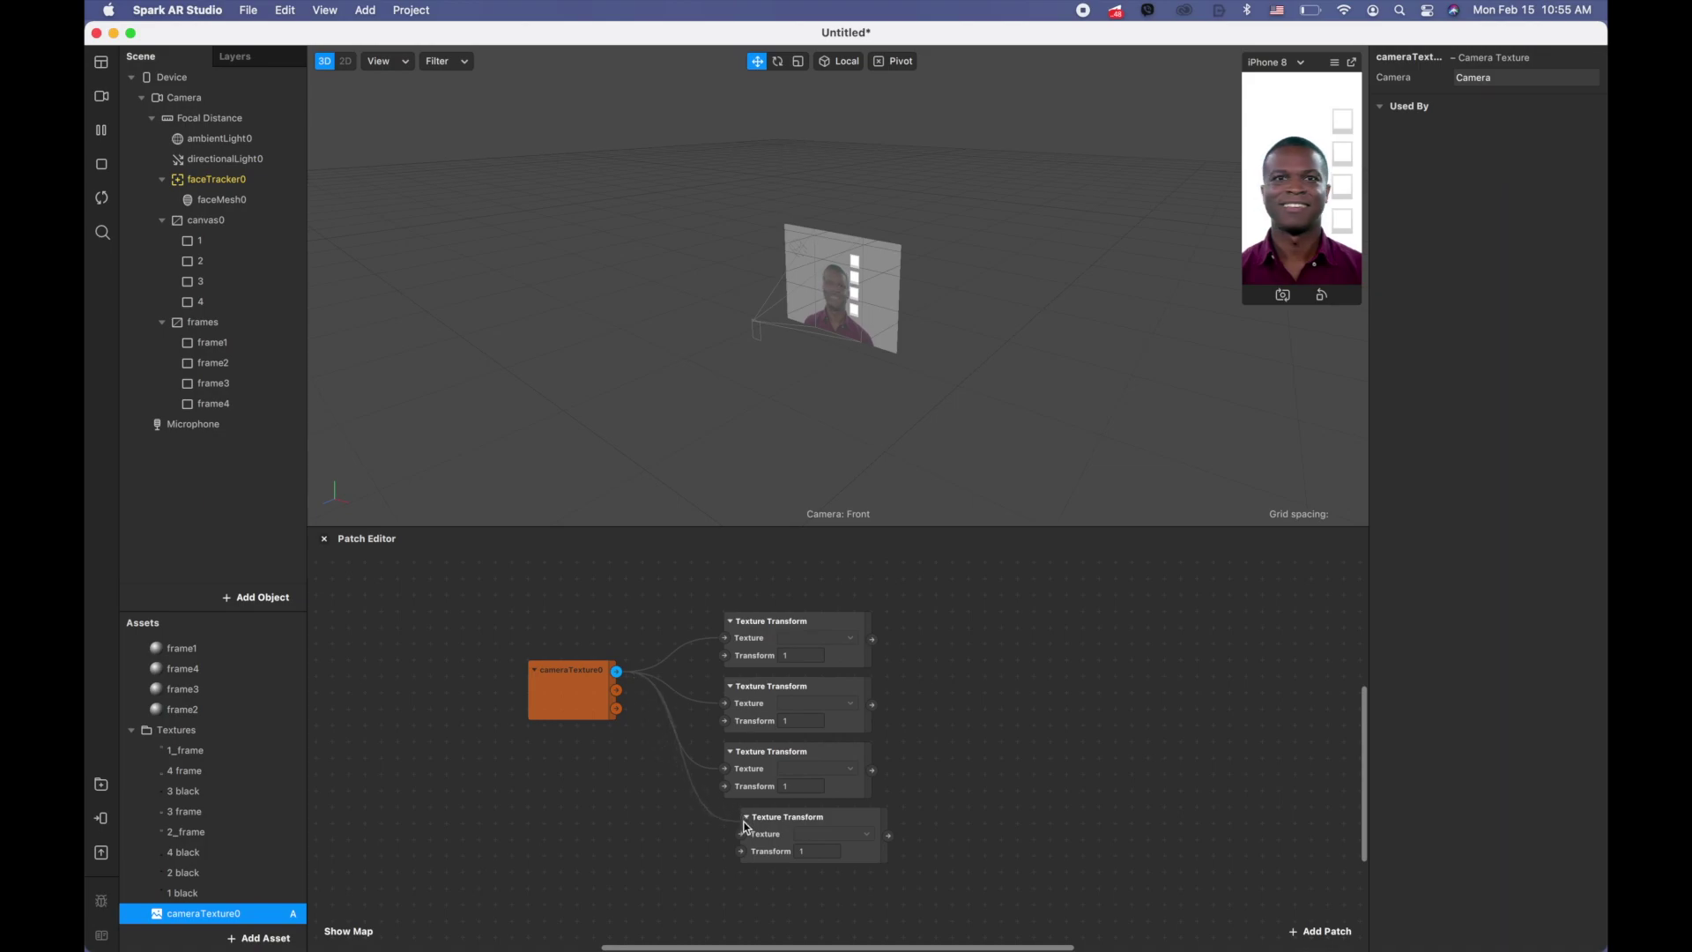
{"action": "left_click", "coordinate": [776, 829]}
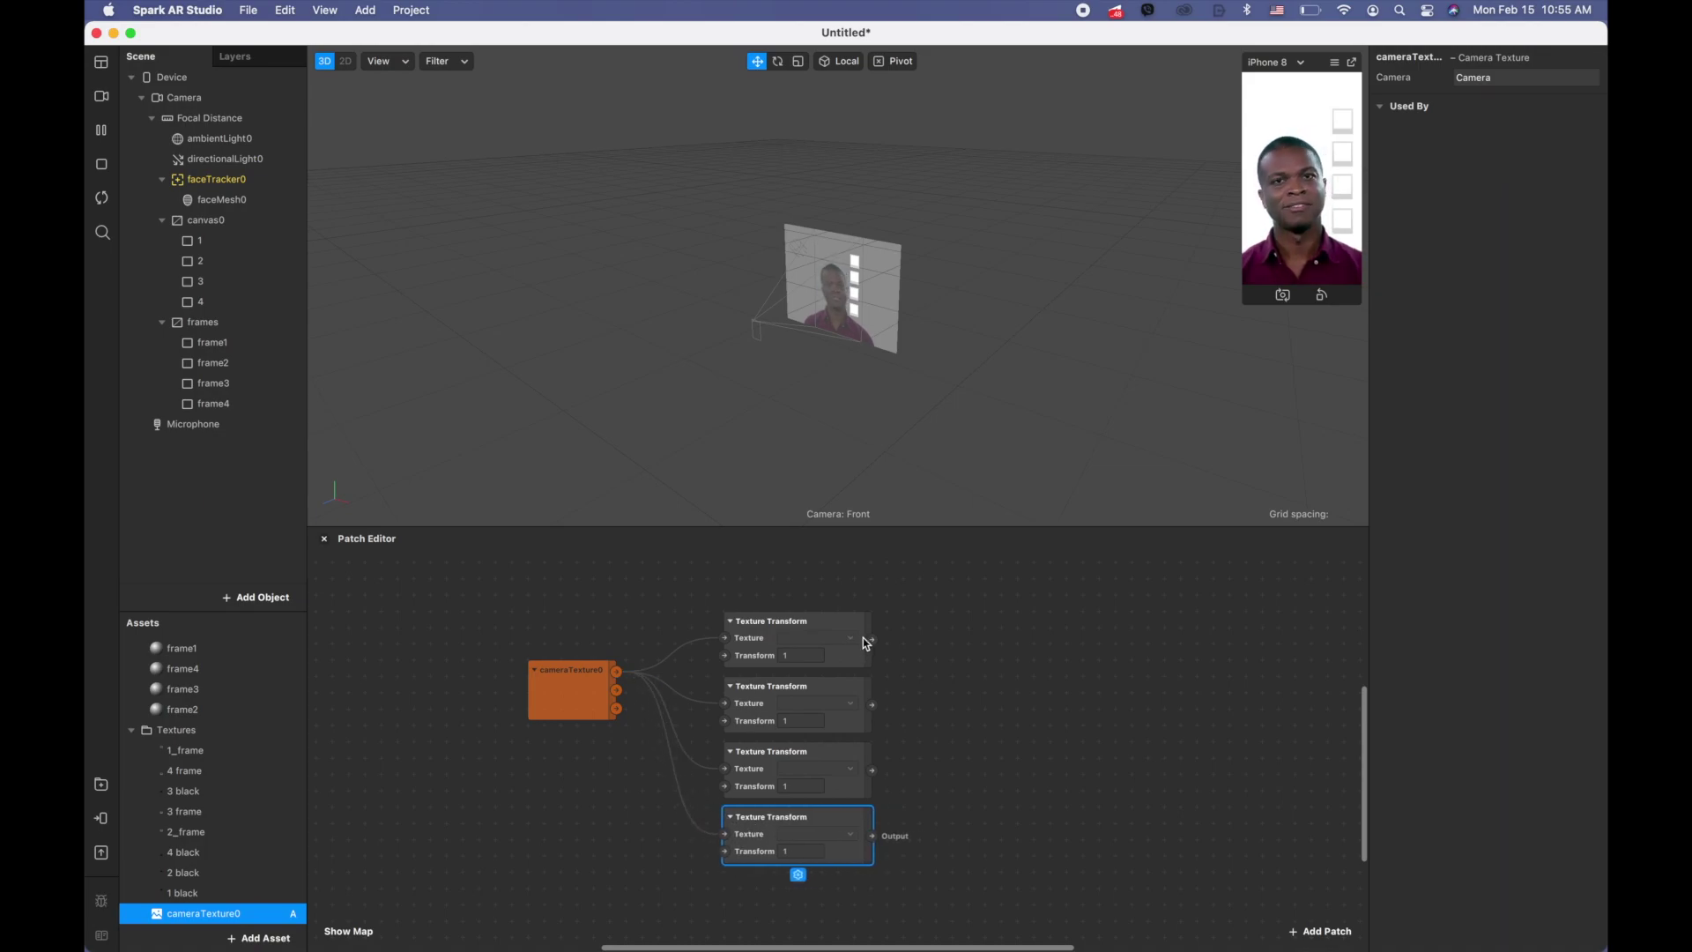
- Add a Texture Sampler patch fed by the uppermost Texture Transform's output and place it slightly above that patch's level
{"action": "left_click_drag", "start_coordinate": [872, 640], "coordinate": [936, 614]}
{"action": "type", "text": "texture"}
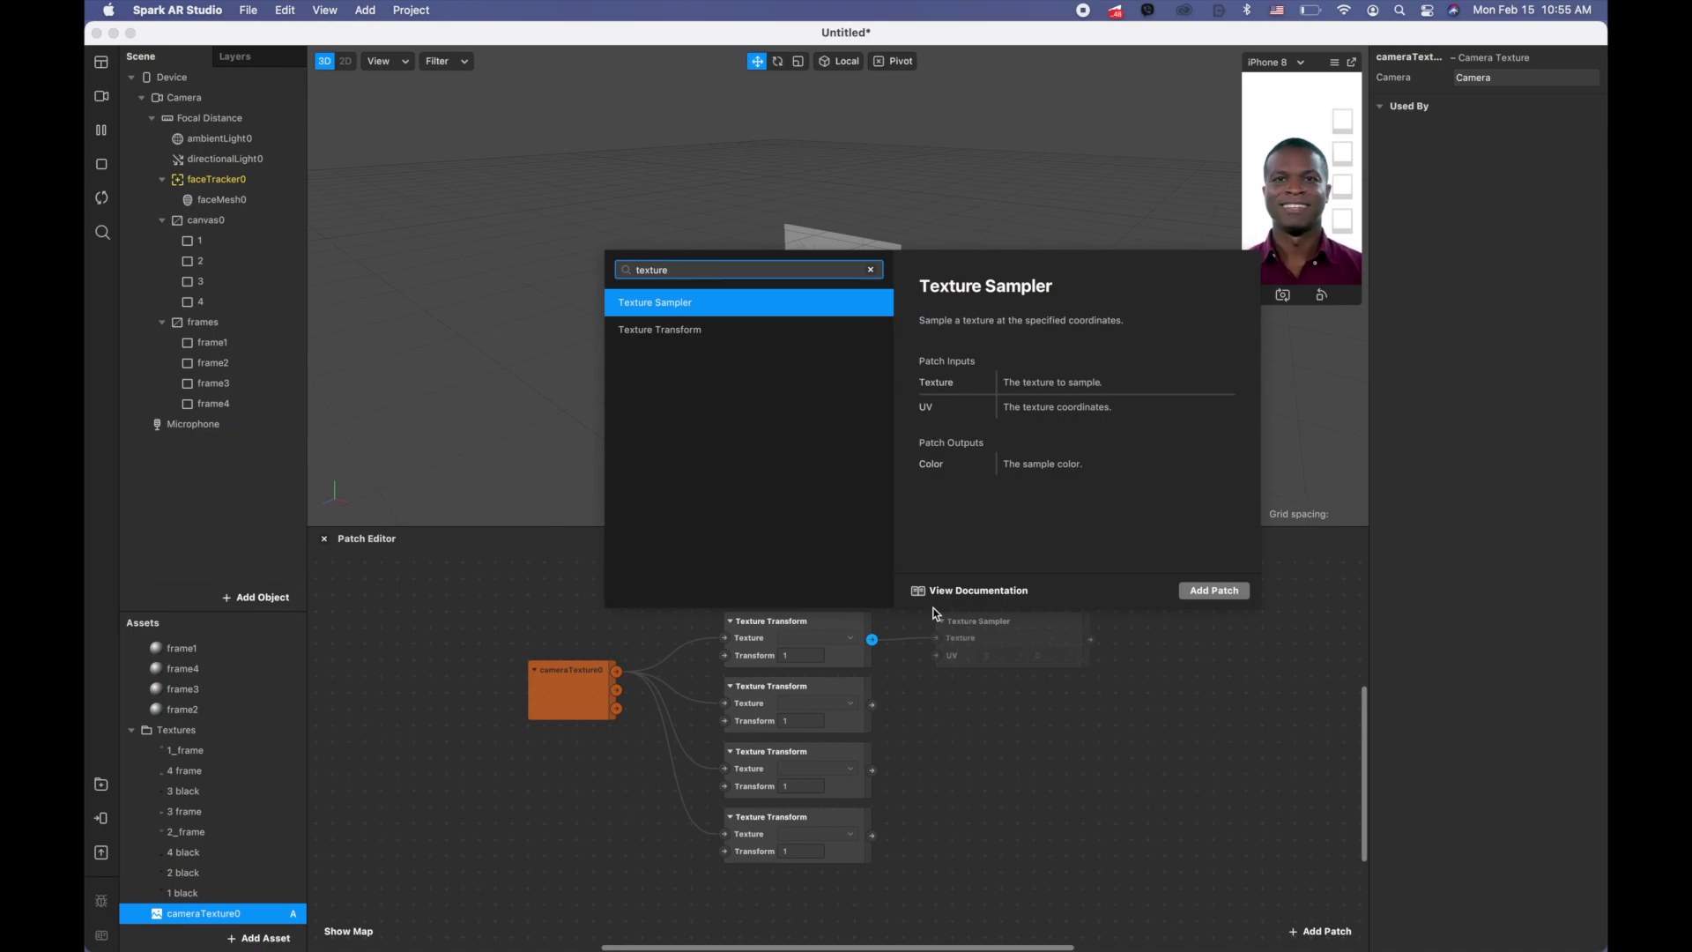
{"action": "left_click", "coordinate": [707, 300]}
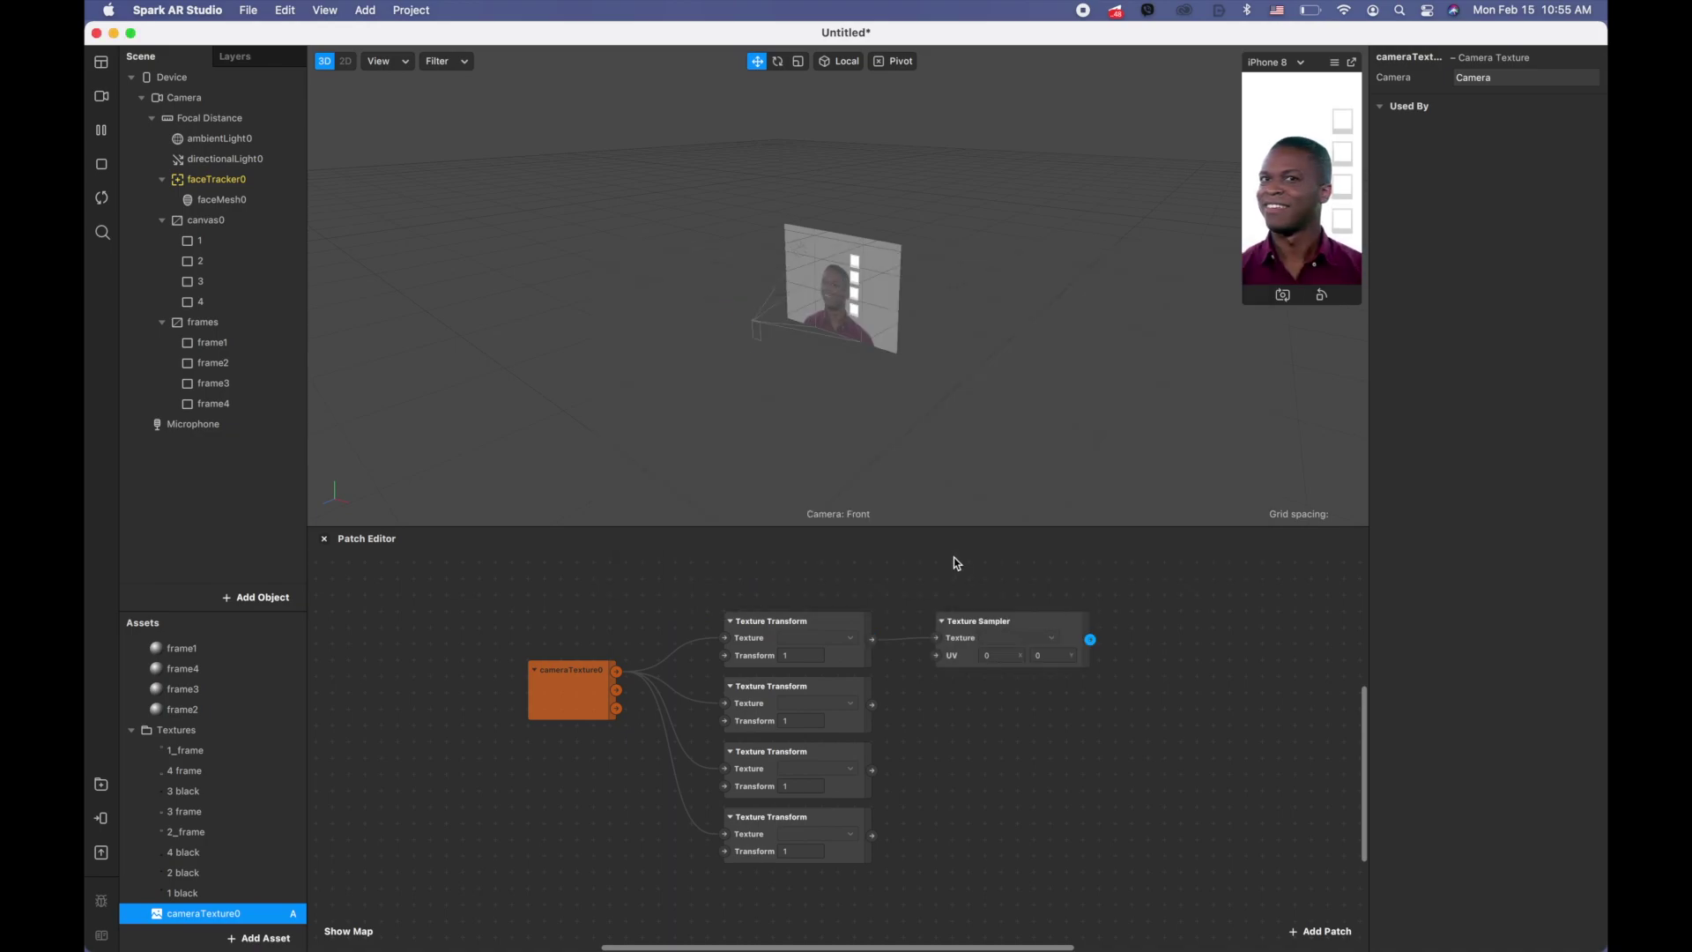
{"action": "left_click_drag", "start_coordinate": [1050, 616], "coordinate": [1042, 604]}
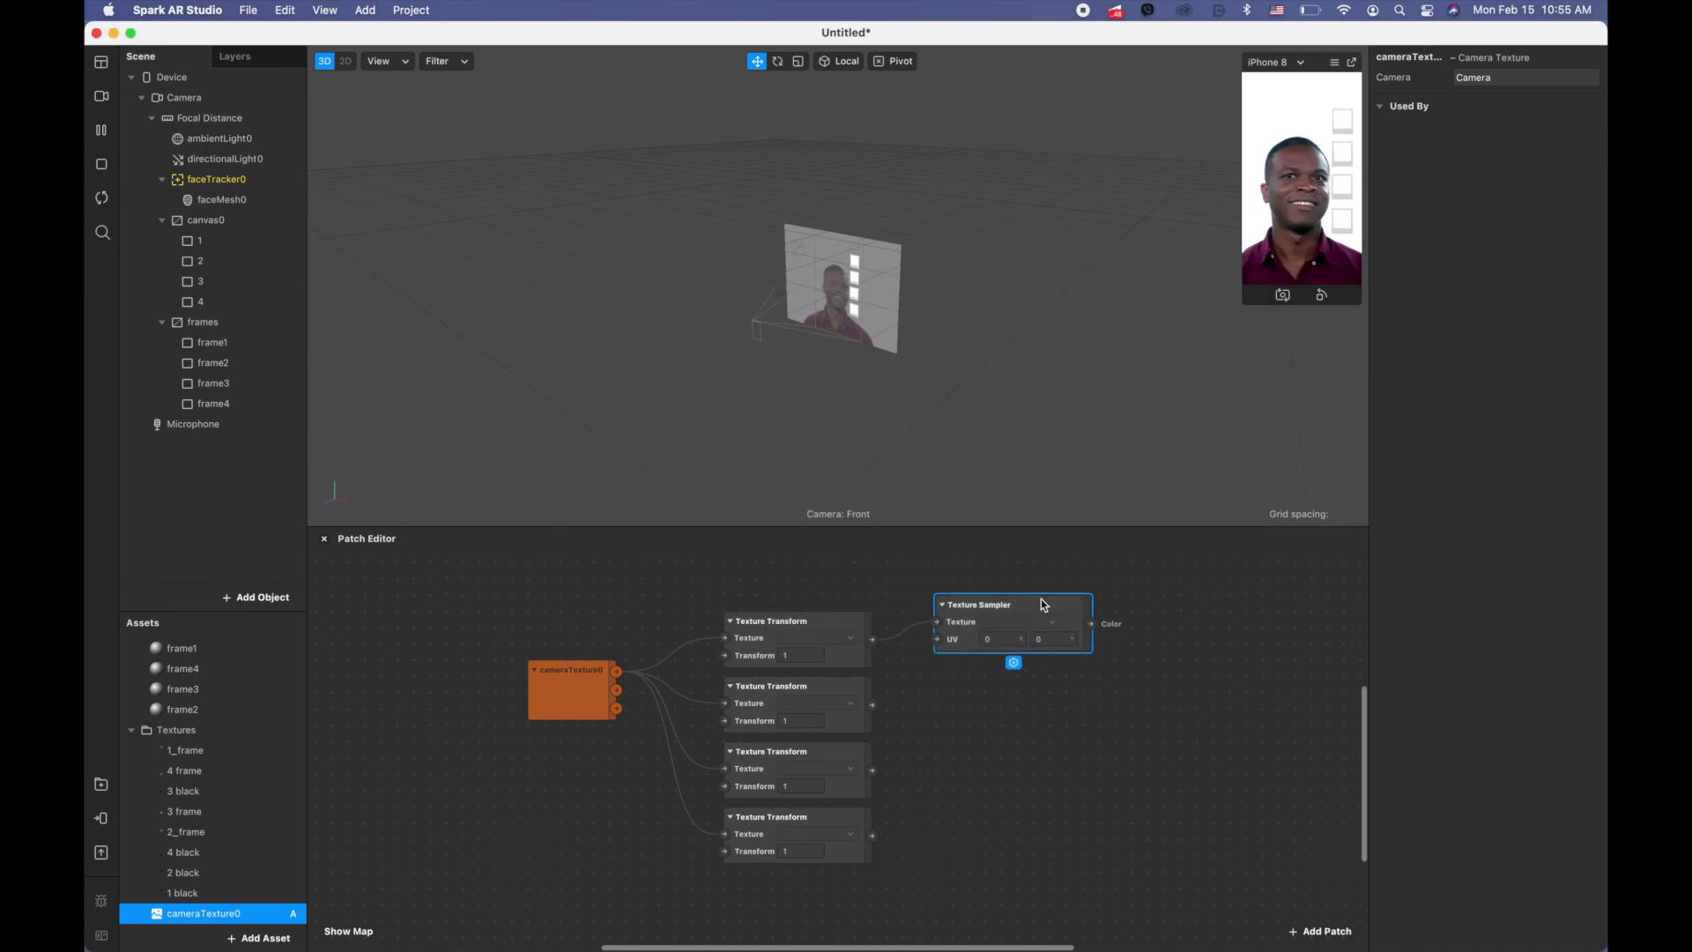
- Duplicate the Texture Sampler patch three times and stack the copies below it, one beside each remaining Texture Transform
{"action": "key", "text": "super+d"}
{"action": "key", "text": "super+d"}
{"action": "key", "text": "super+d"}
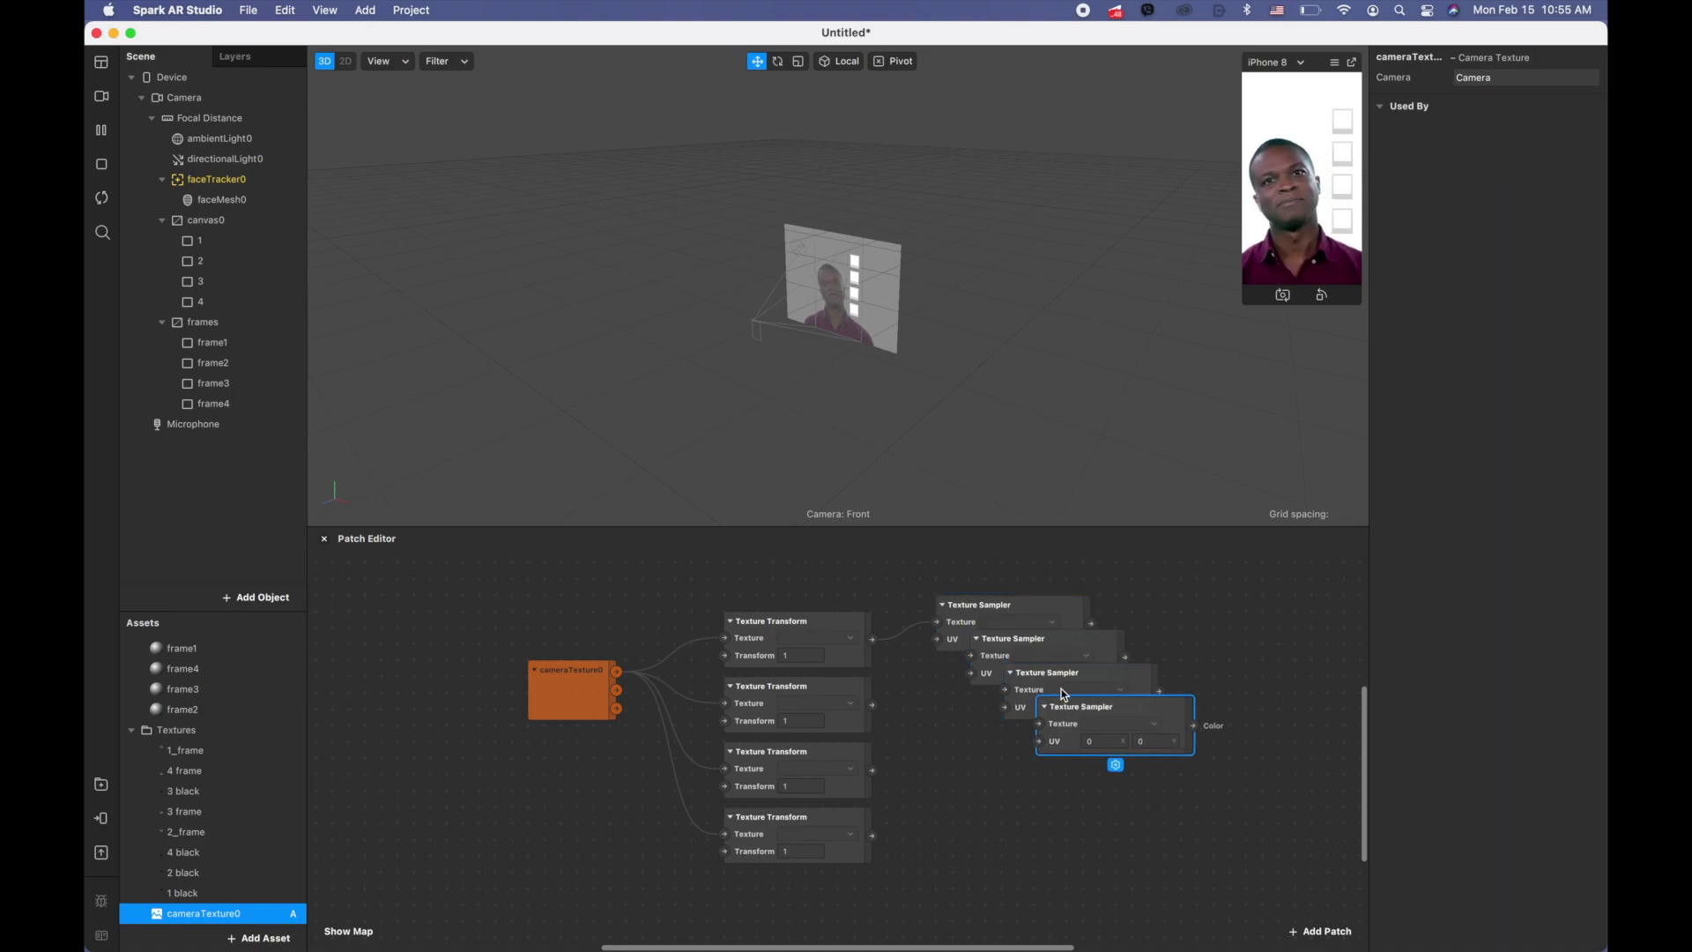
{"action": "left_click_drag", "start_coordinate": [1067, 732], "coordinate": [964, 841]}
{"action": "left_click_drag", "start_coordinate": [1049, 683], "coordinate": [1001, 692]}
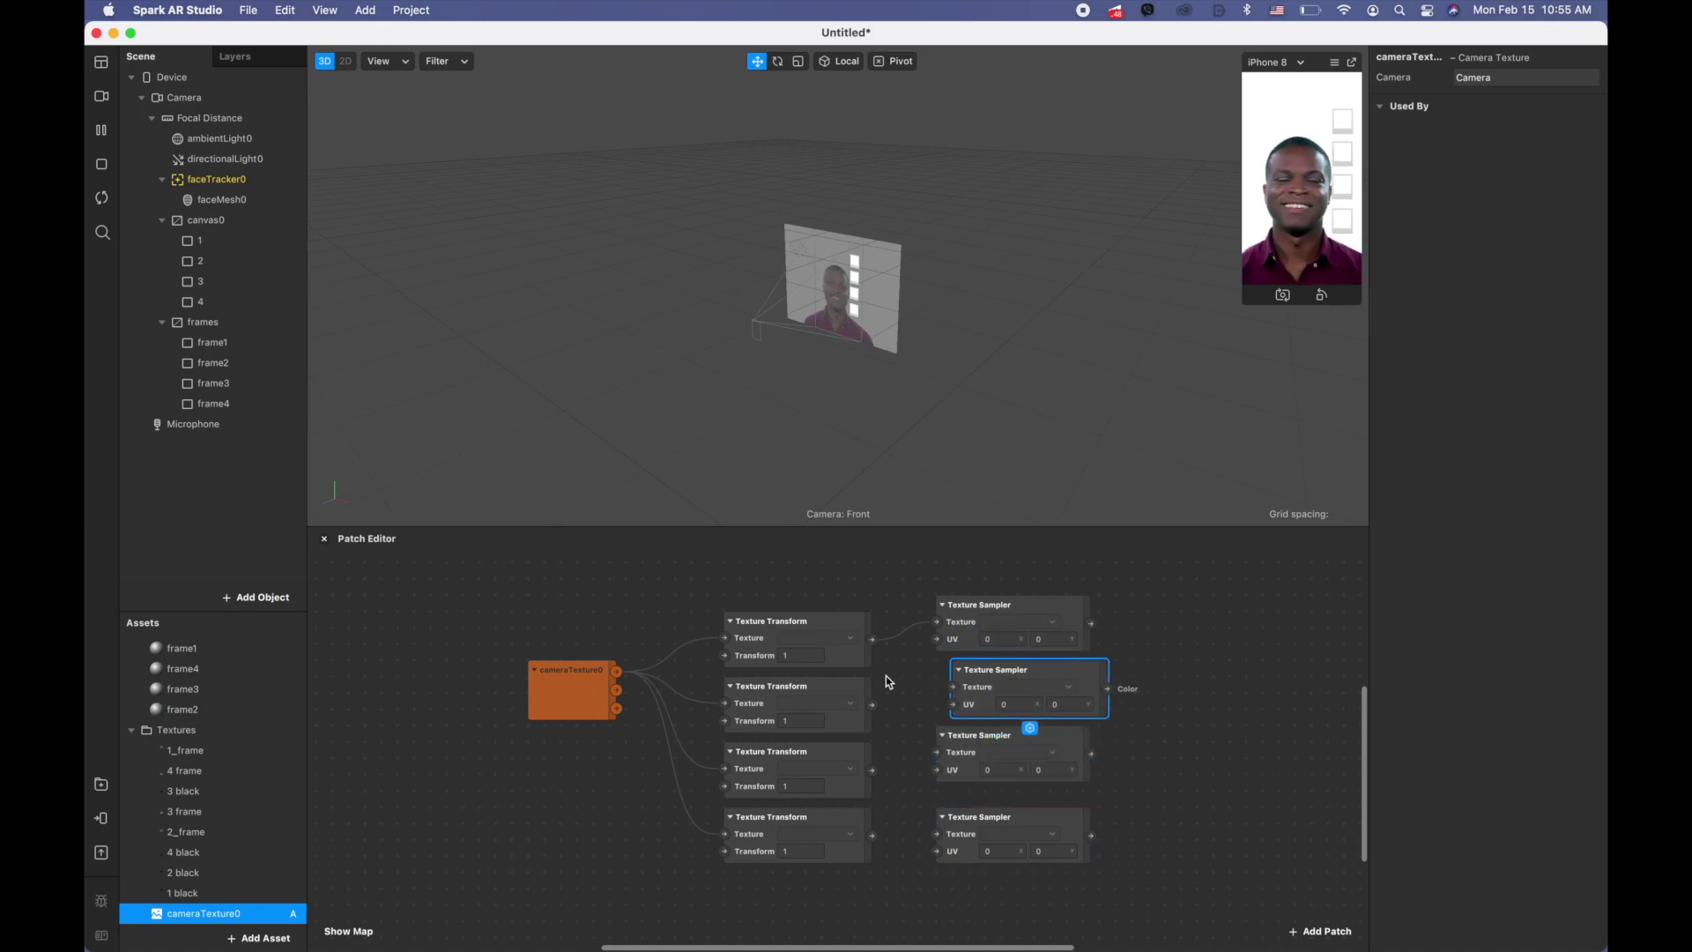
- Connect the outputs of the lower three Texture Transform patches to the Texture inputs of their neighbouring Texture Samplers
{"action": "left_click_drag", "start_coordinate": [872, 705], "coordinate": [952, 687]}
{"action": "left_click_drag", "start_coordinate": [872, 774], "coordinate": [937, 752]}
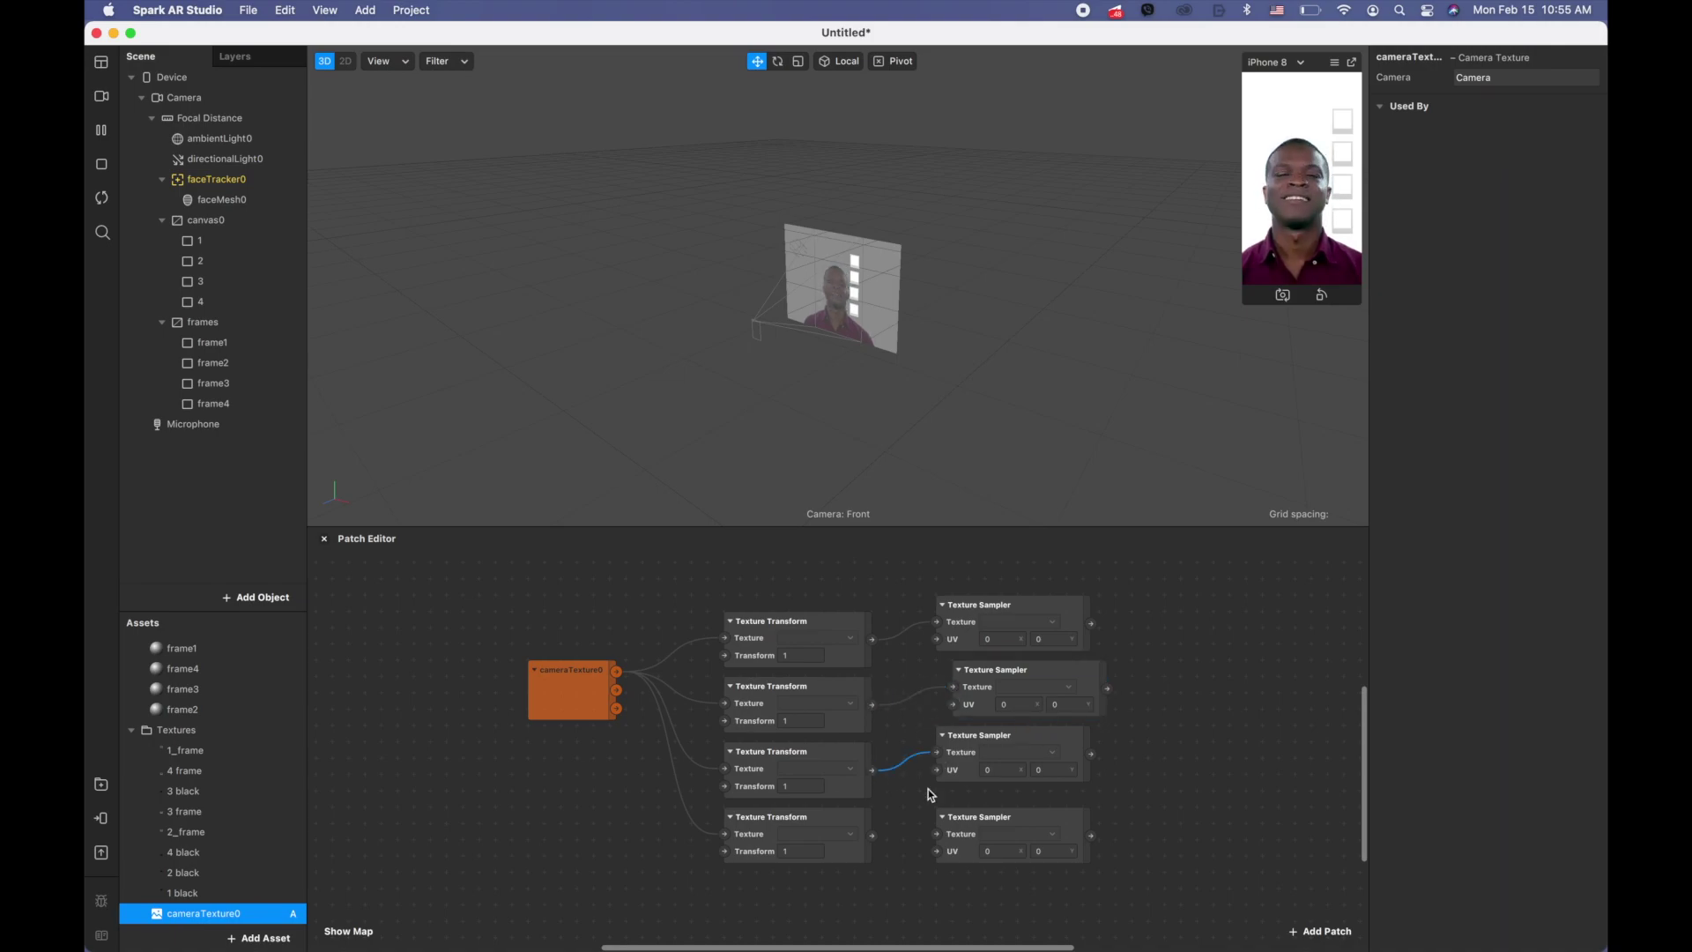
{"action": "left_click_drag", "start_coordinate": [873, 836], "coordinate": [940, 836]}
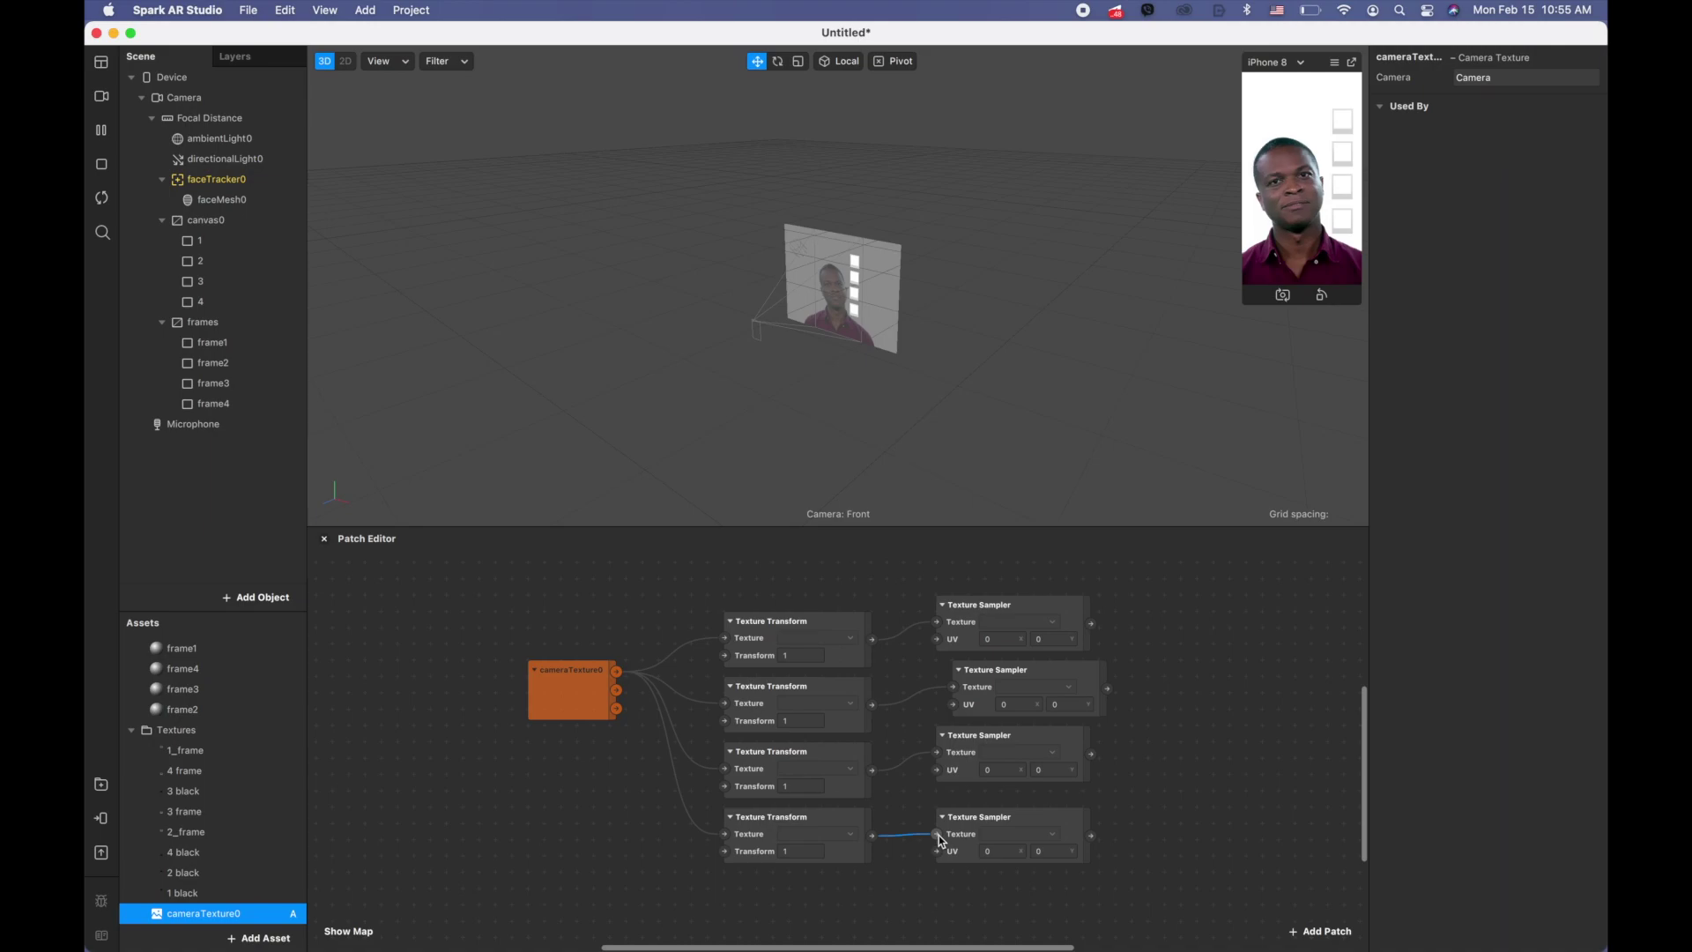
- Create a Diffuse Texture patch for material 1 and connect the first Texture Sampler's Color output to it
{"action": "left_click", "coordinate": [217, 240]}
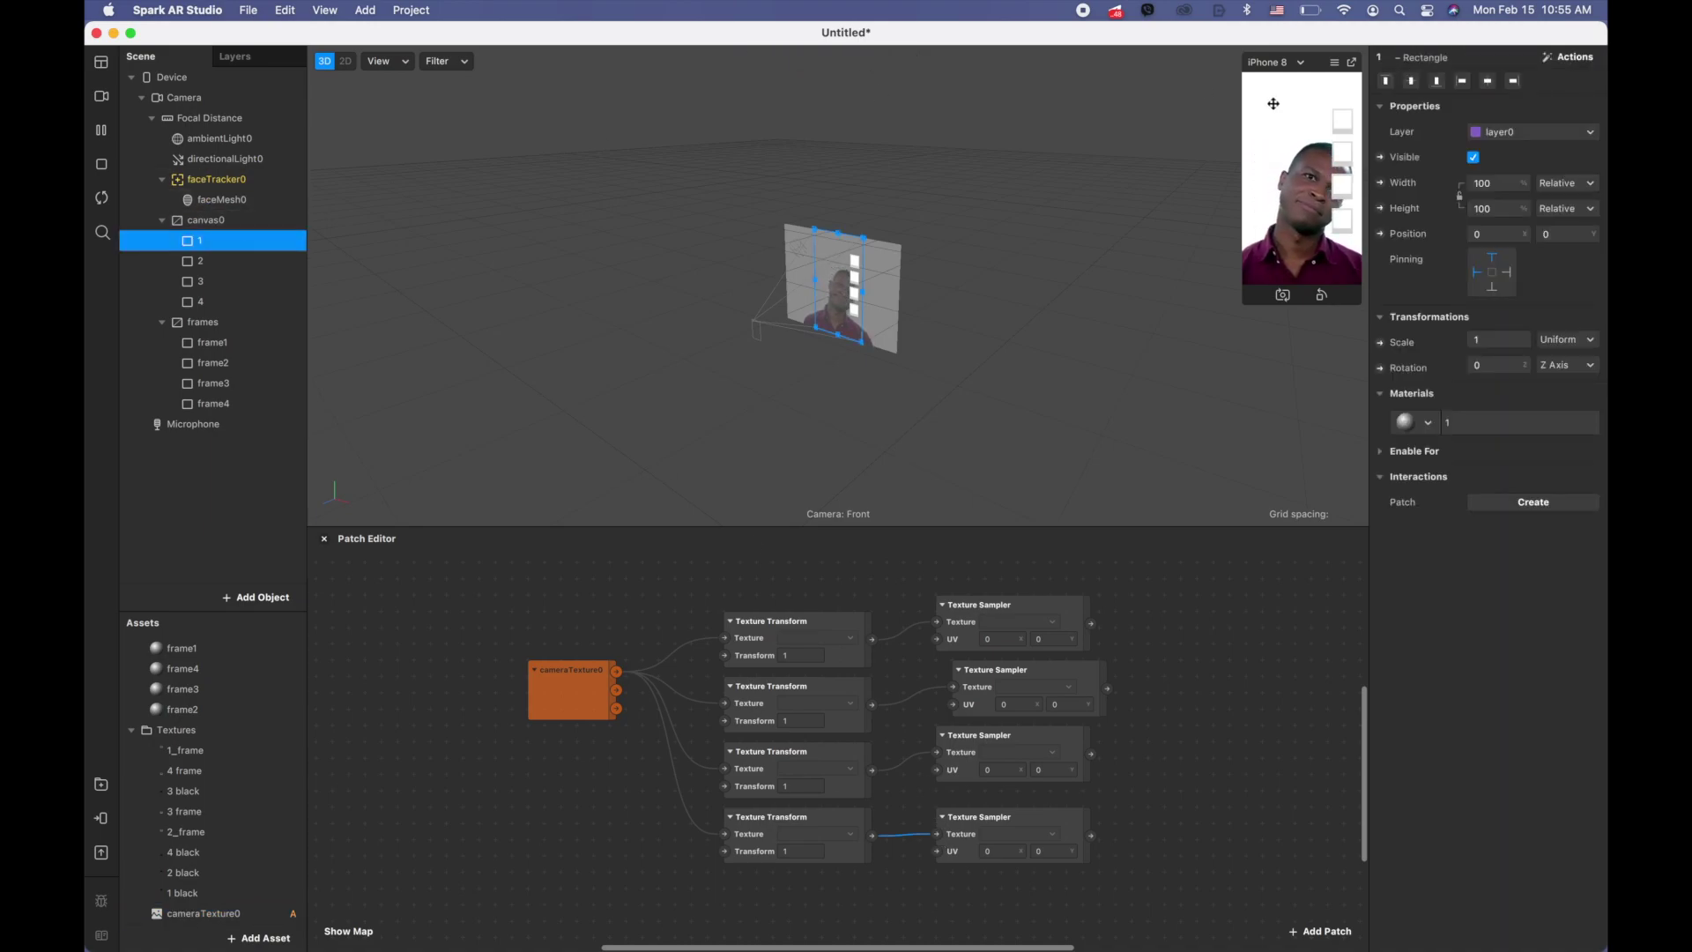
{"action": "scroll", "coordinate": [240, 705], "scroll_direction": "up", "scroll_amount": 3}
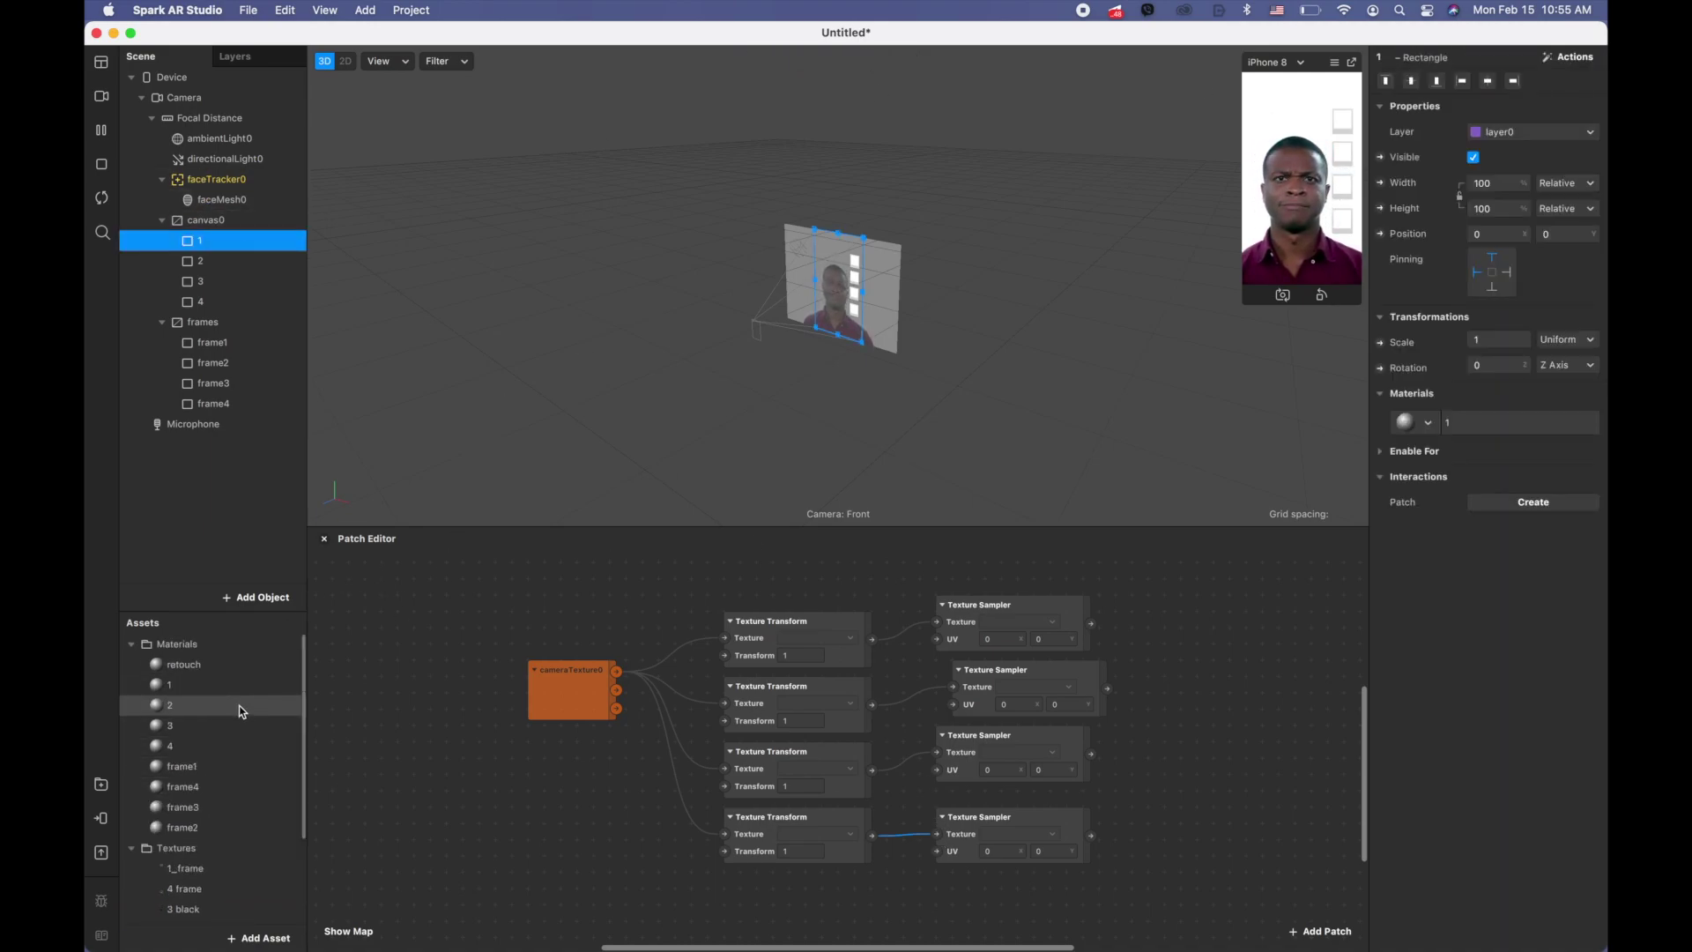
{"action": "double_click", "coordinate": [206, 687]}
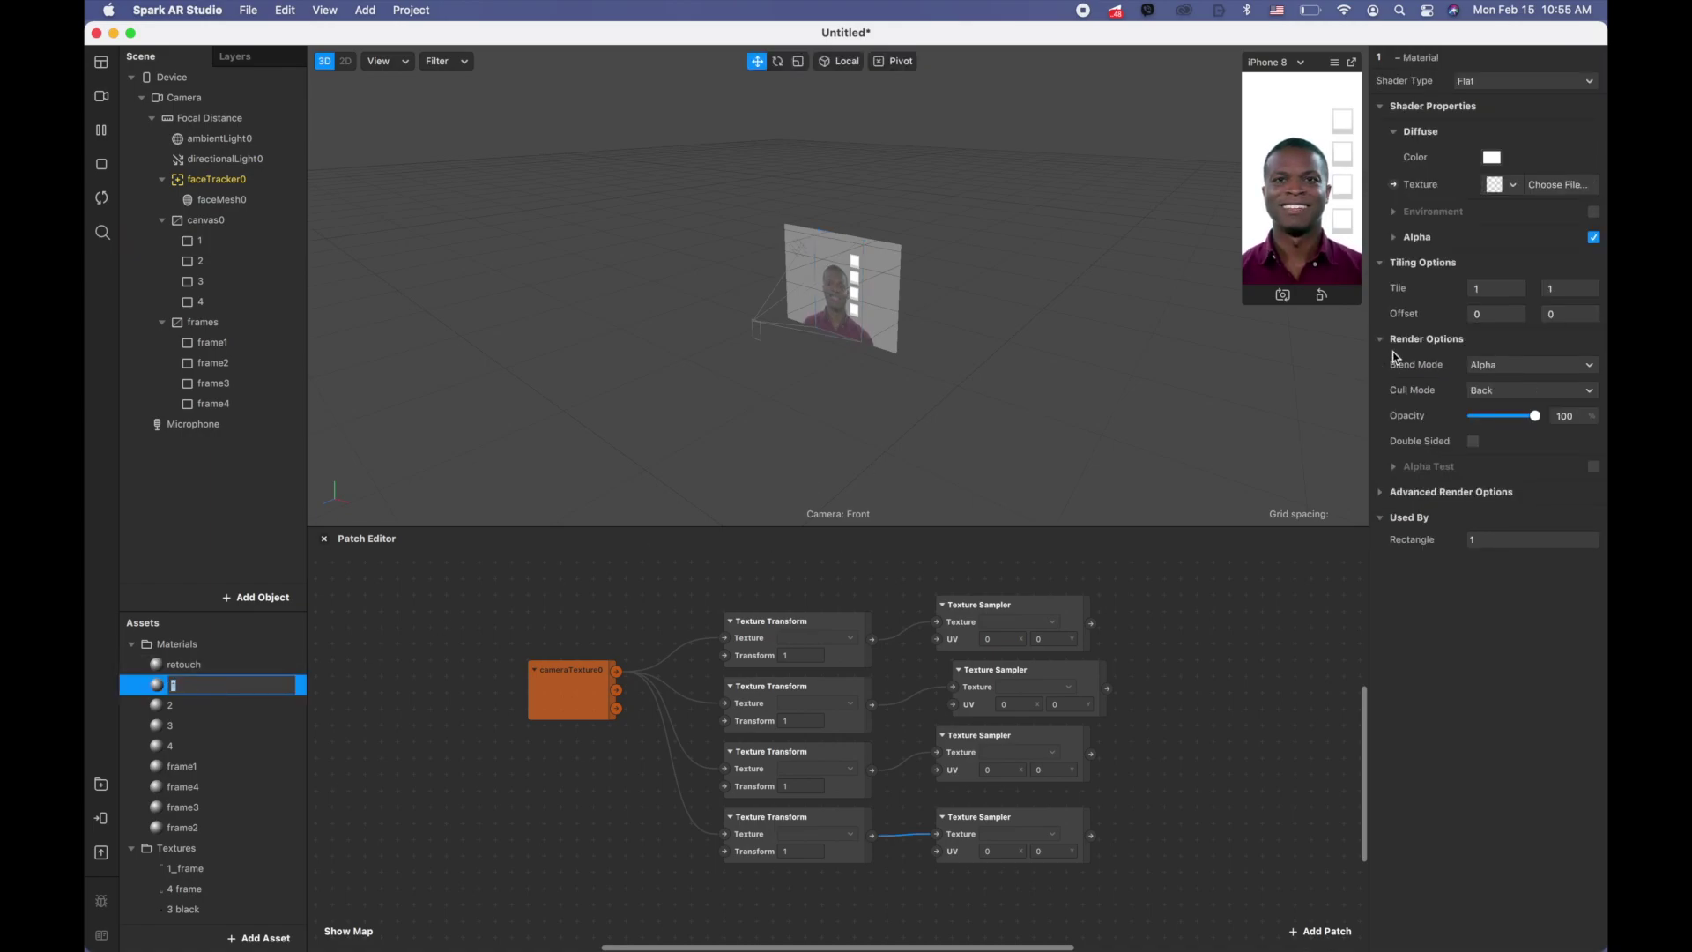
{"action": "left_click", "coordinate": [1393, 184]}
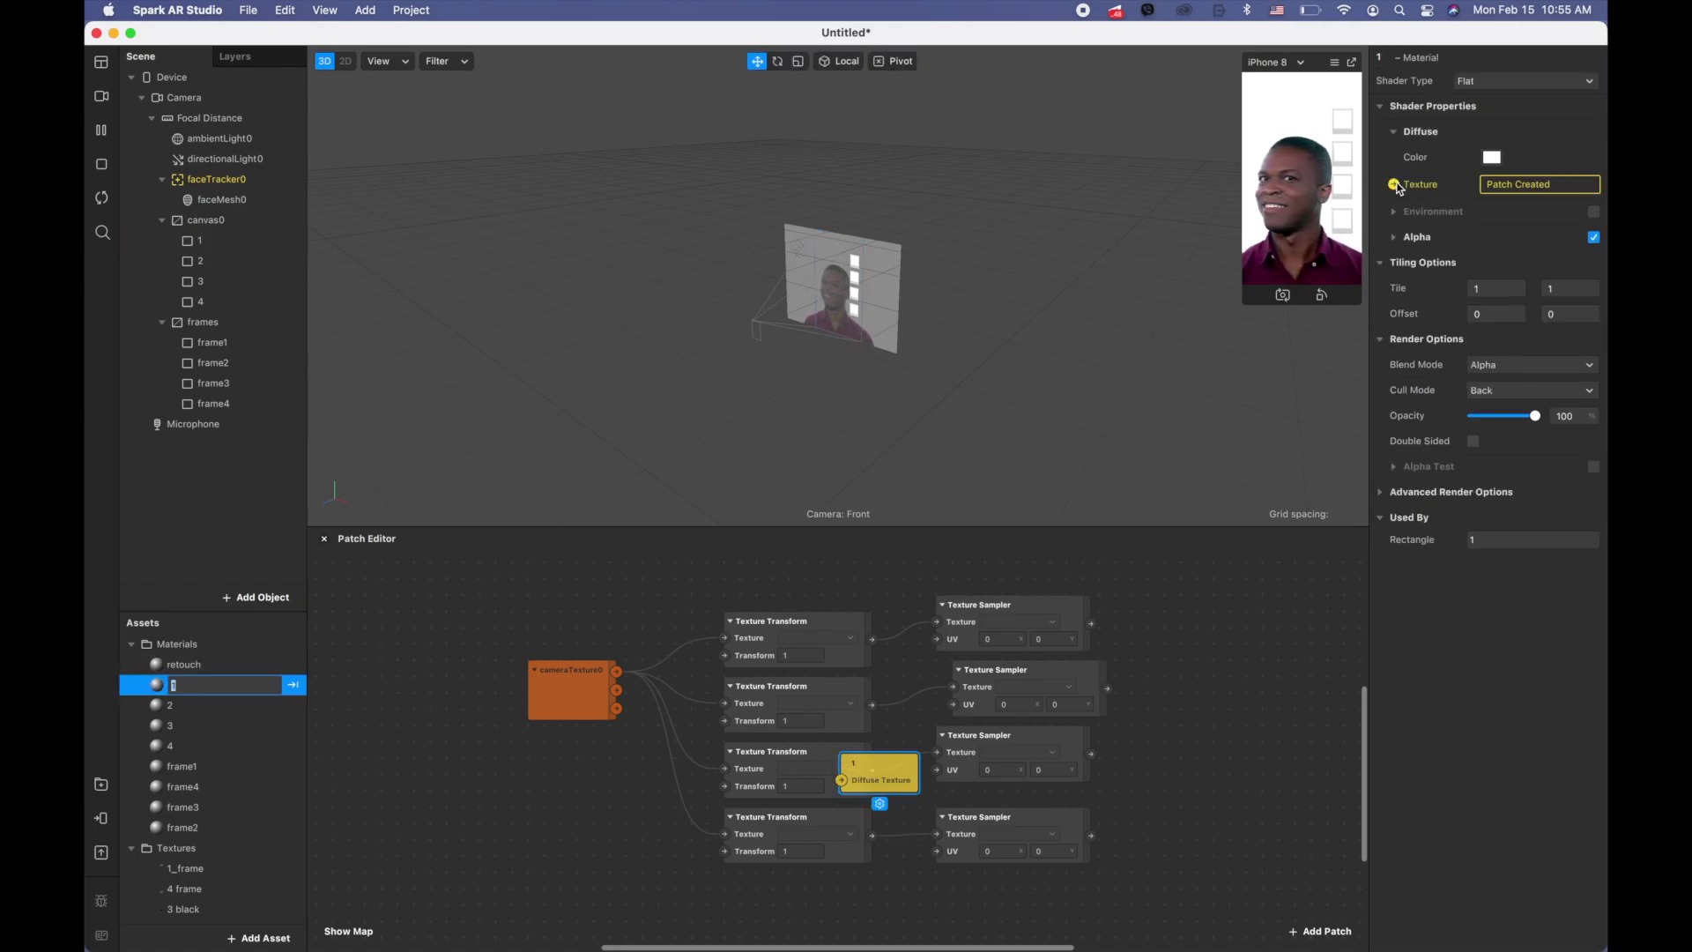
{"action": "left_click_drag", "start_coordinate": [925, 764], "coordinate": [1269, 584]}
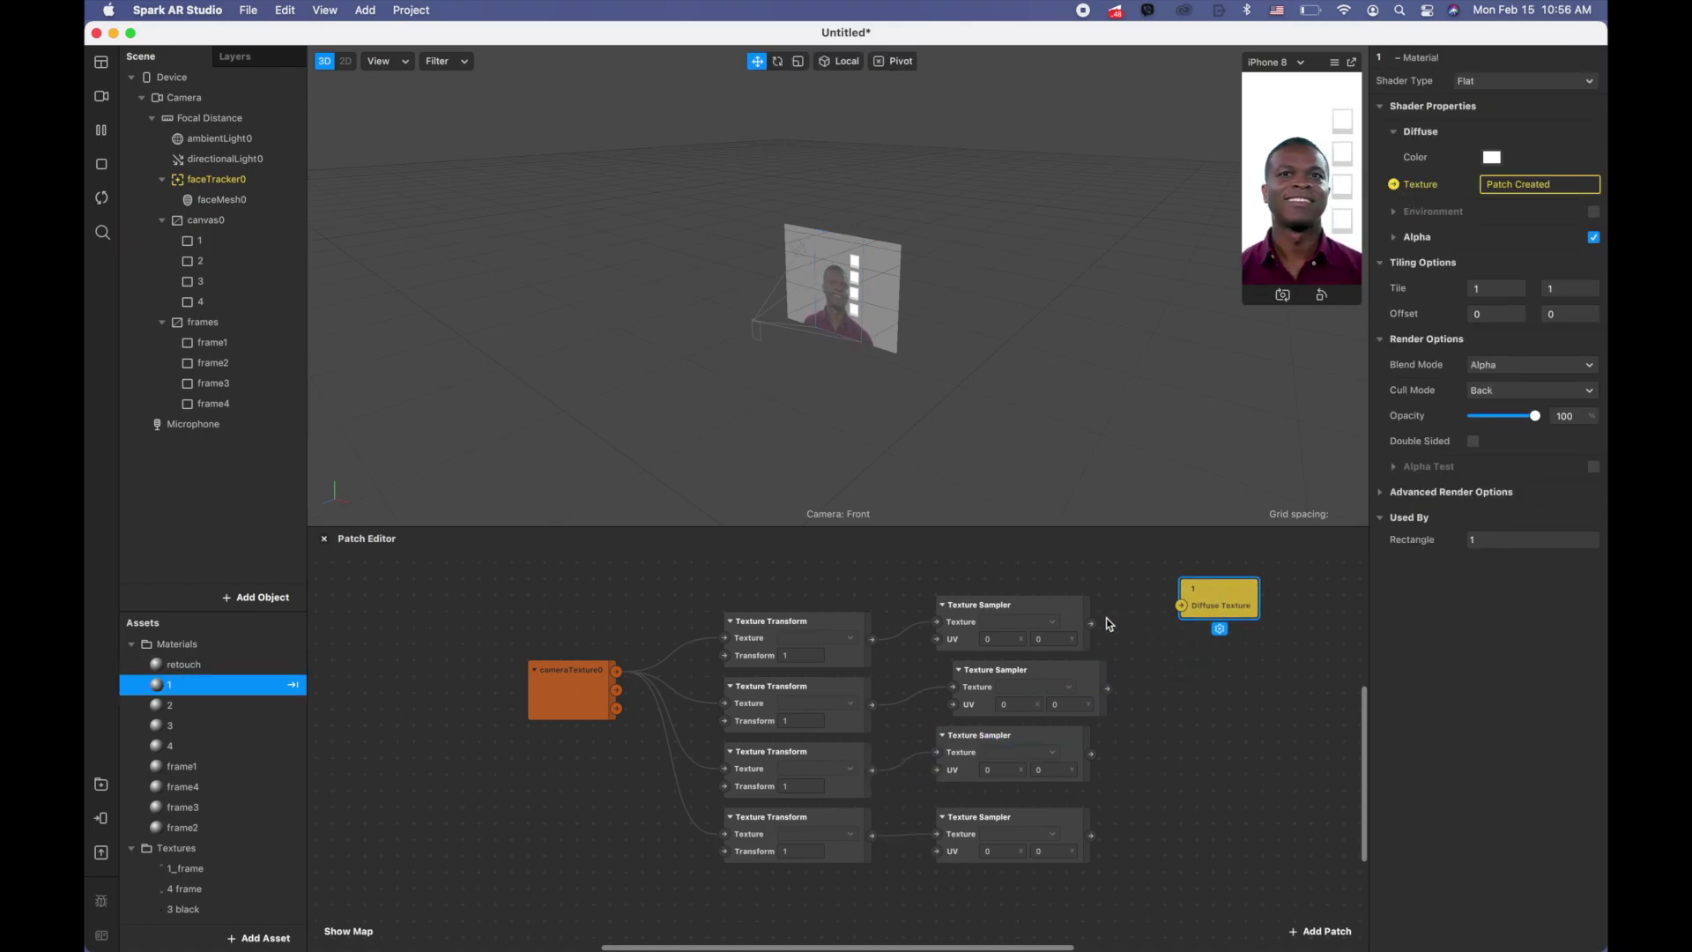
{"action": "left_click_drag", "start_coordinate": [1091, 623], "coordinate": [1205, 608]}
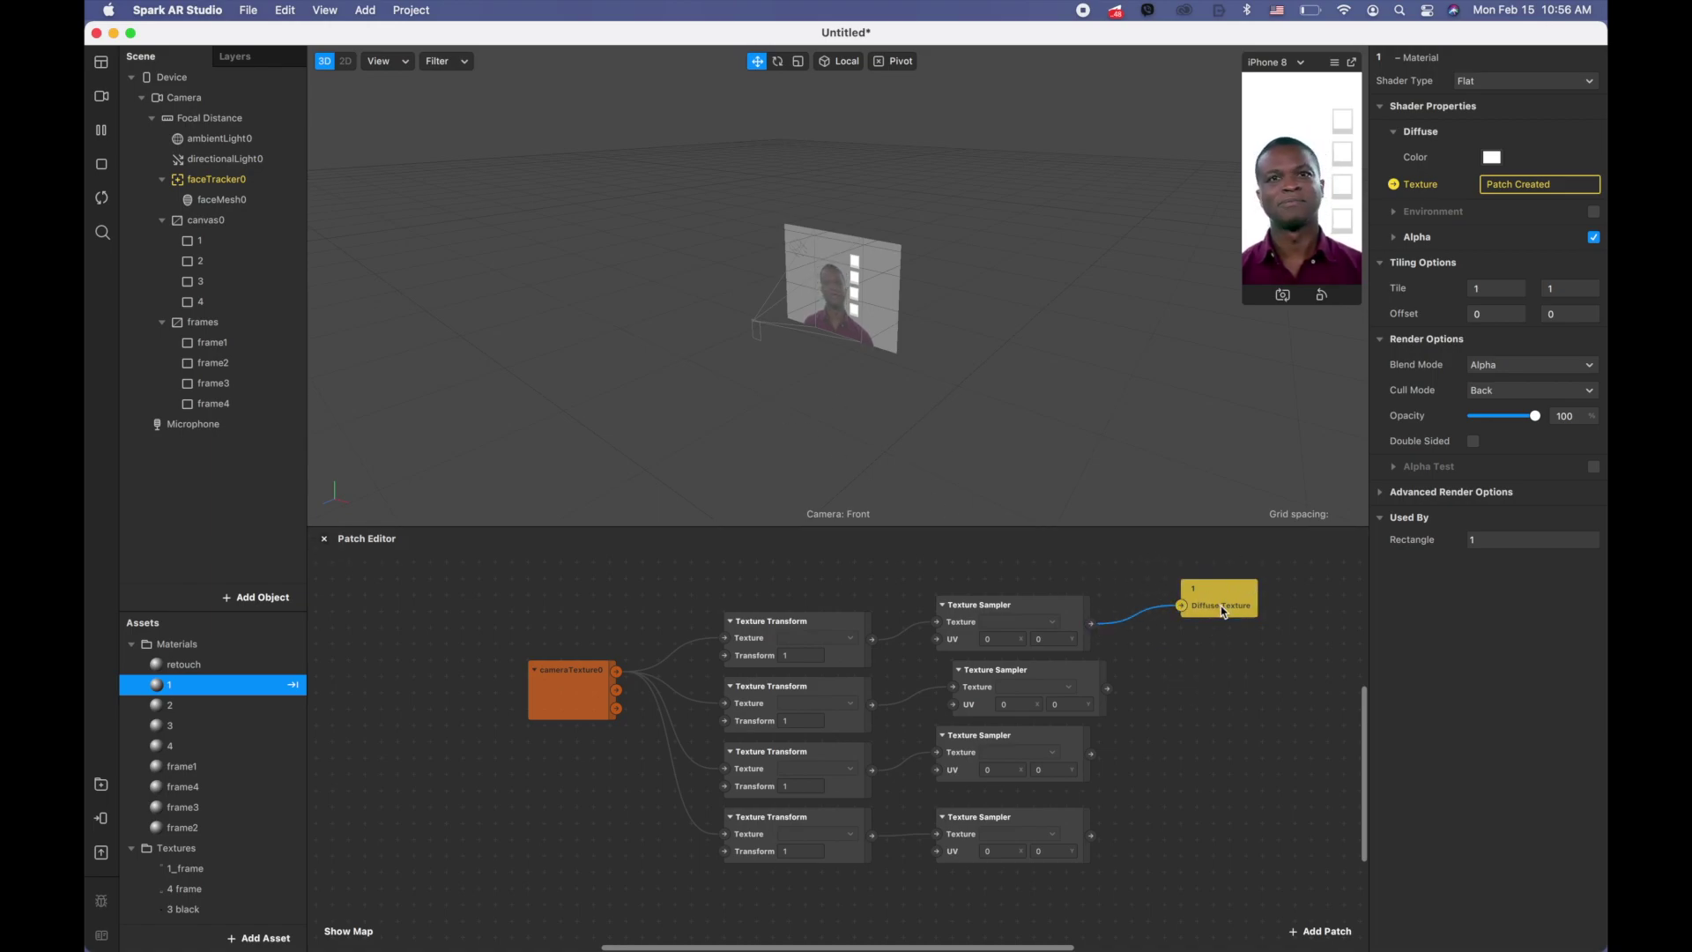
- Switch the camera's real-time simulation to the last video in the list, showing a long-haired woman
{"action": "left_click", "coordinate": [99, 94]}
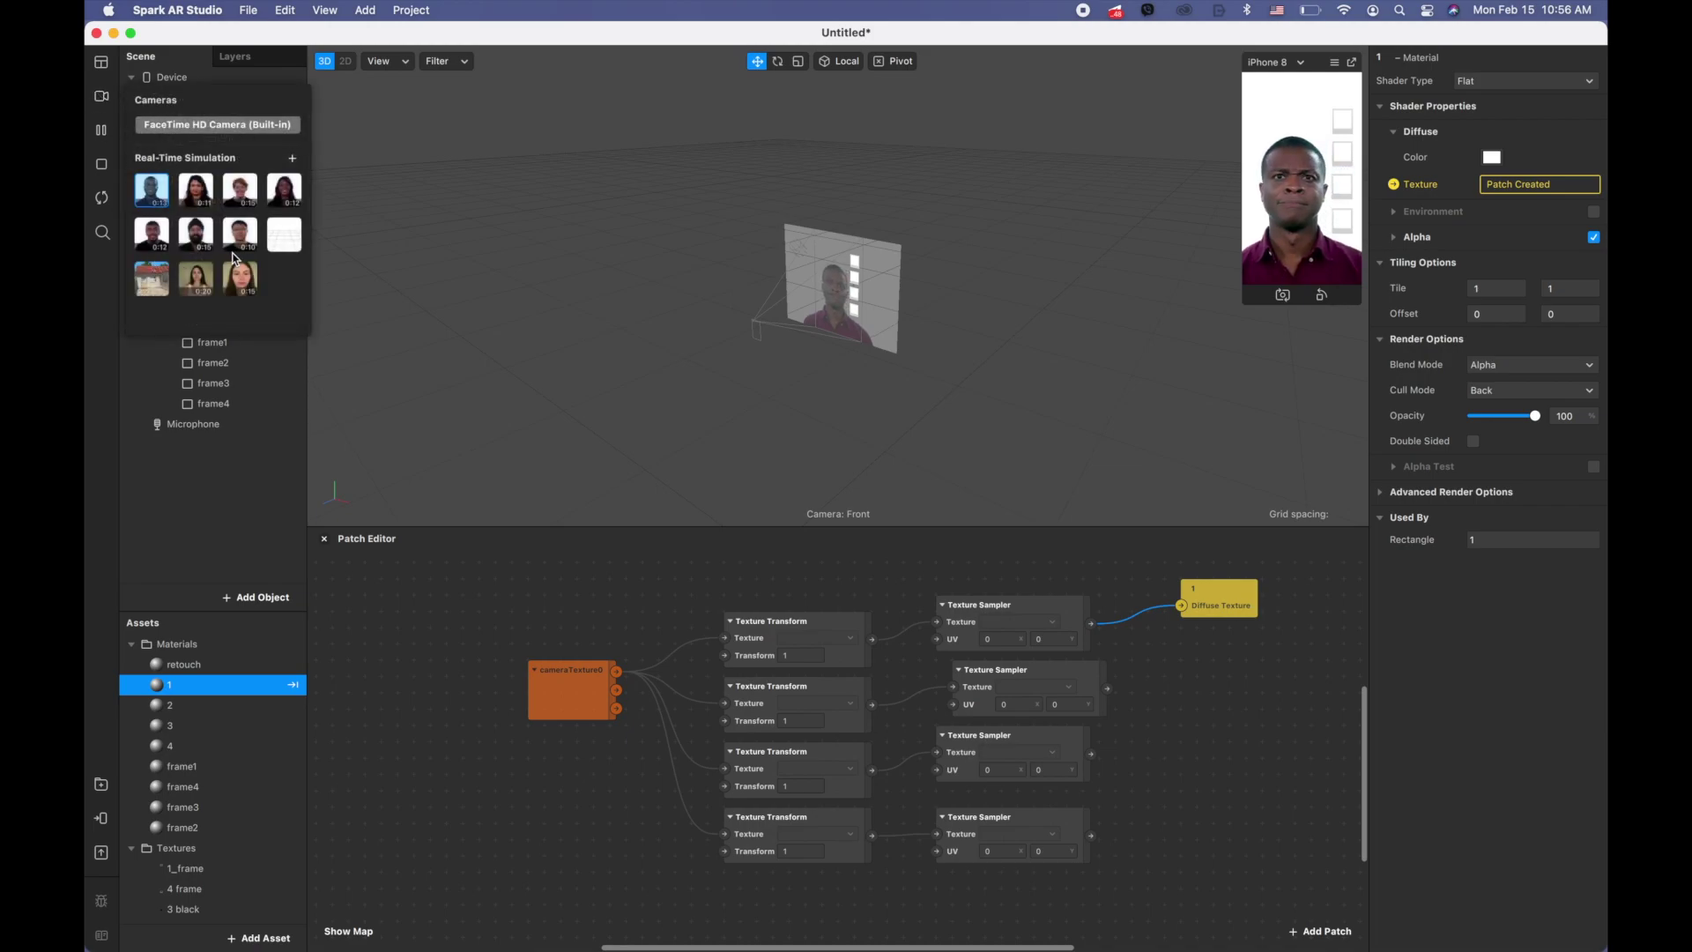
{"action": "left_click", "coordinate": [240, 278]}
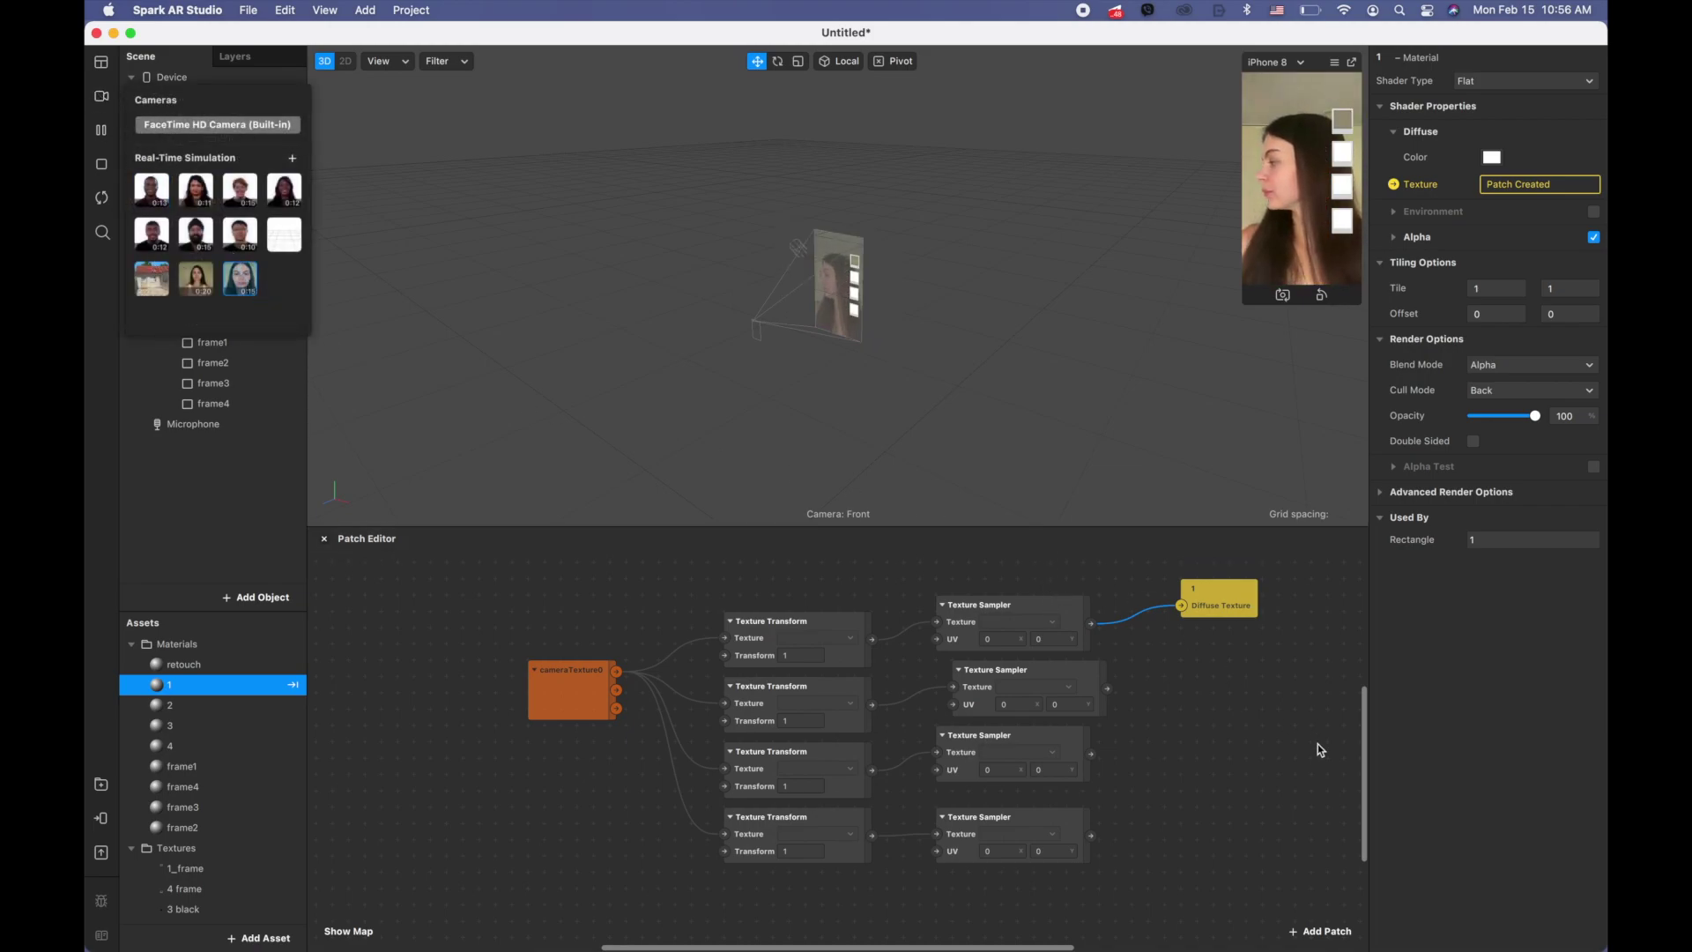
{"action": "left_click", "coordinate": [1226, 700]}
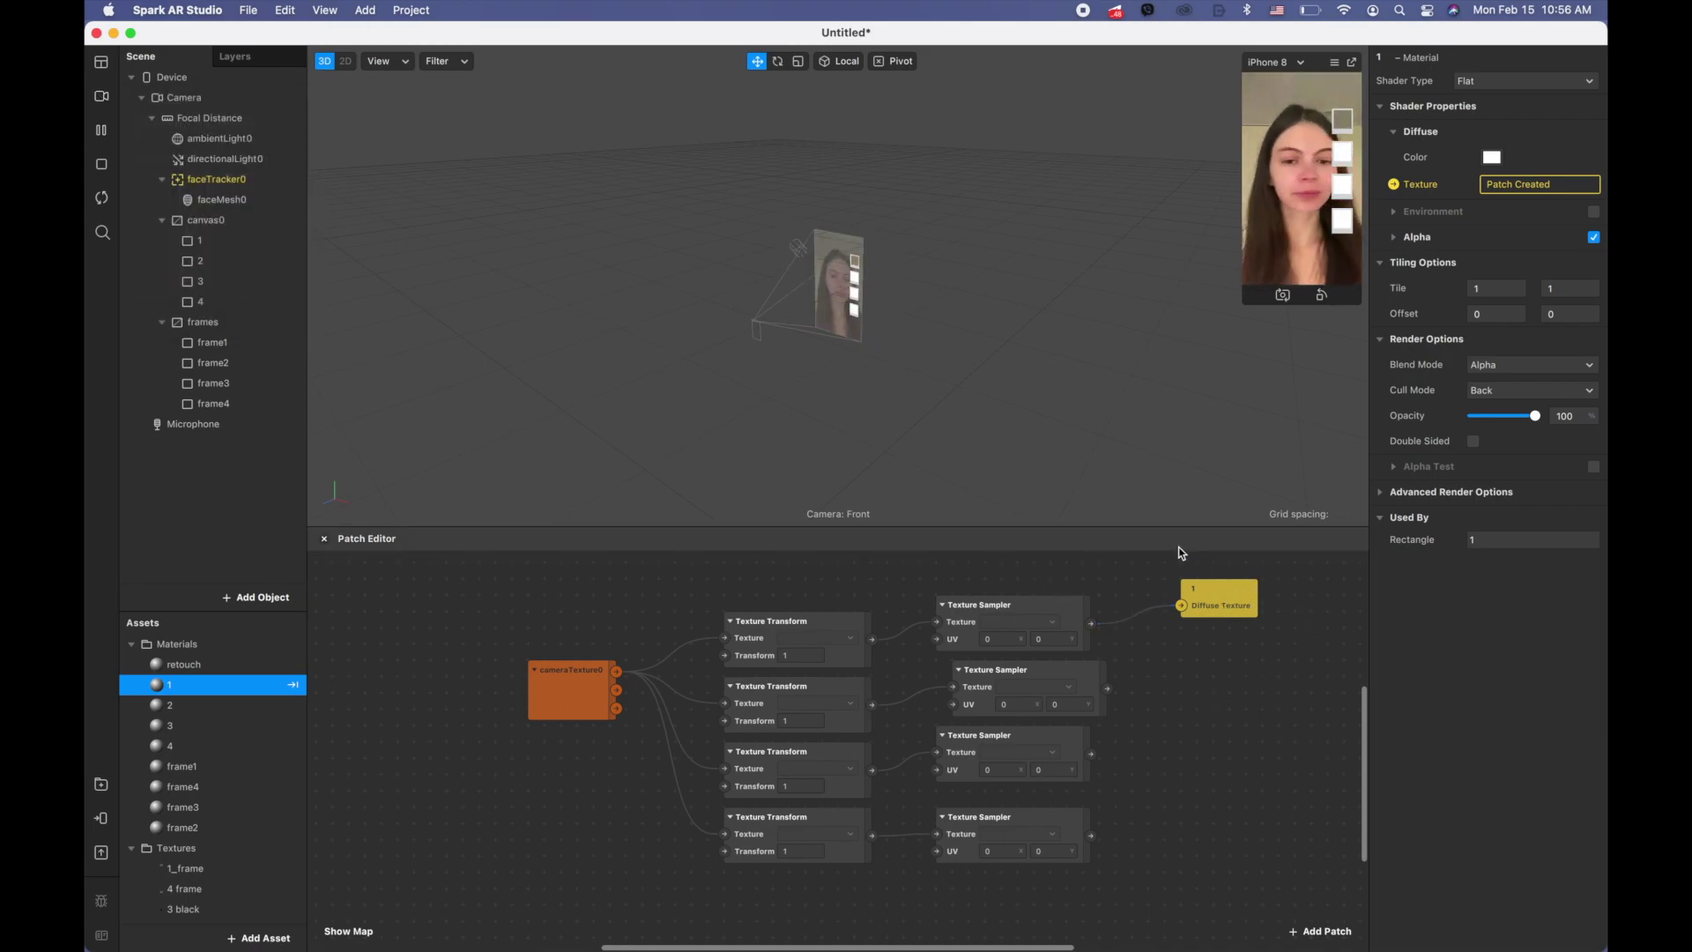
- Create a Diffuse Texture patch for material 2 and connect the second Texture Sampler's Color output to it
{"action": "left_click", "coordinate": [175, 706]}
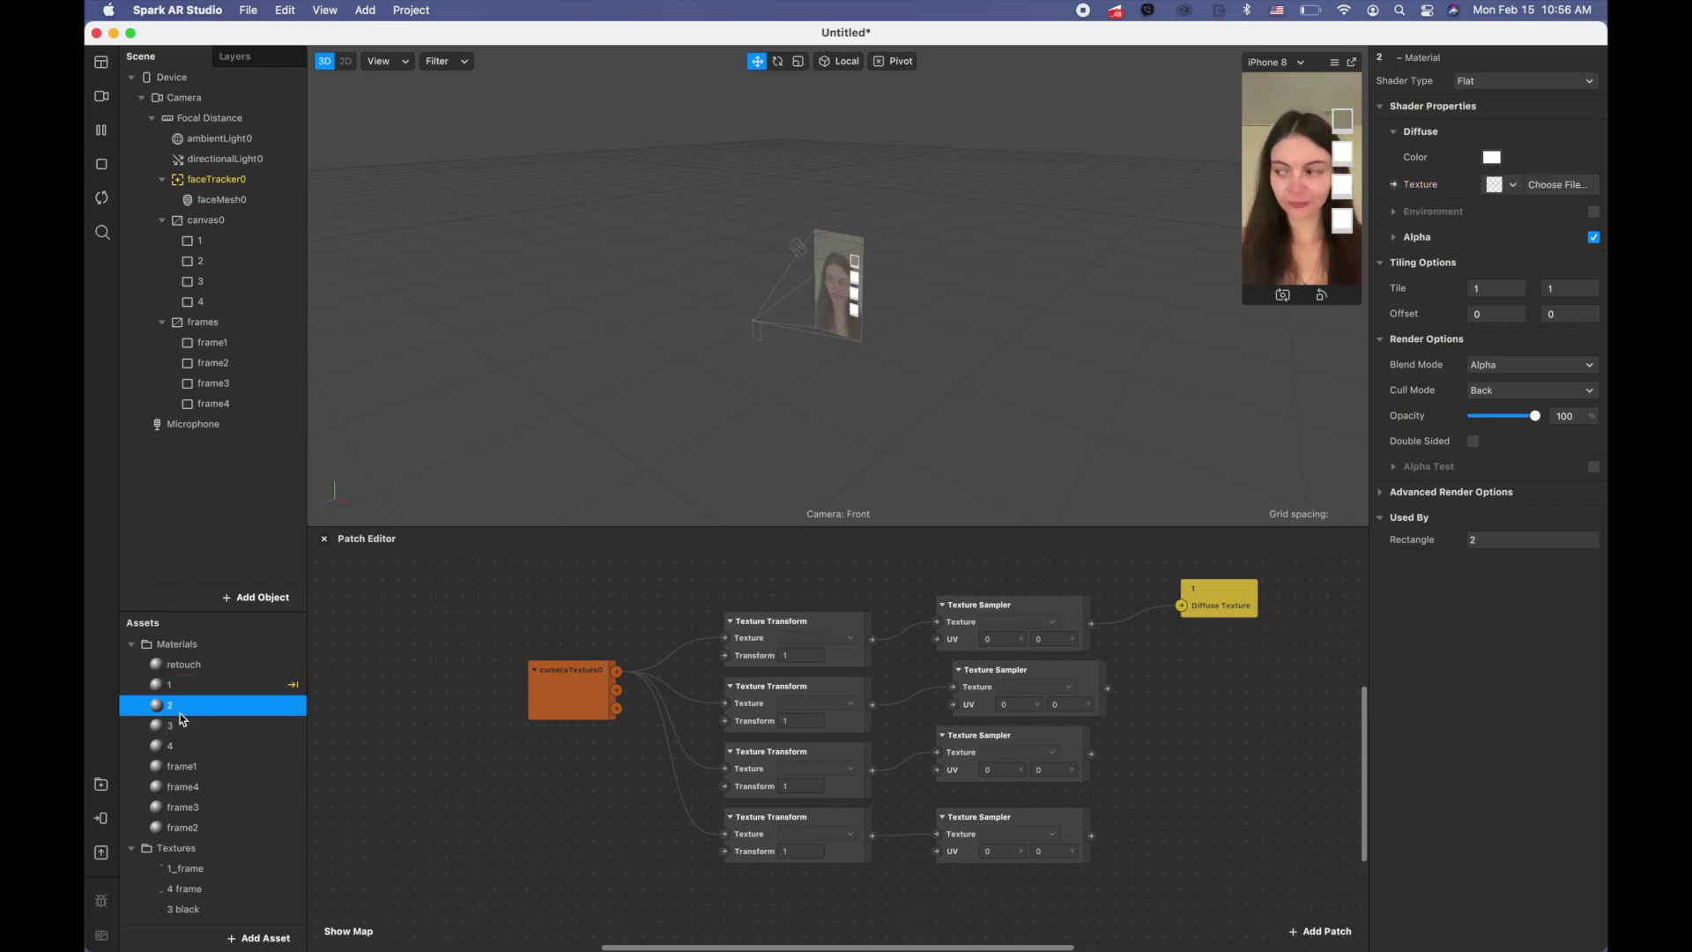
{"action": "left_click", "coordinate": [1394, 185]}
{"action": "left_click_drag", "start_coordinate": [850, 780], "coordinate": [1206, 670]}
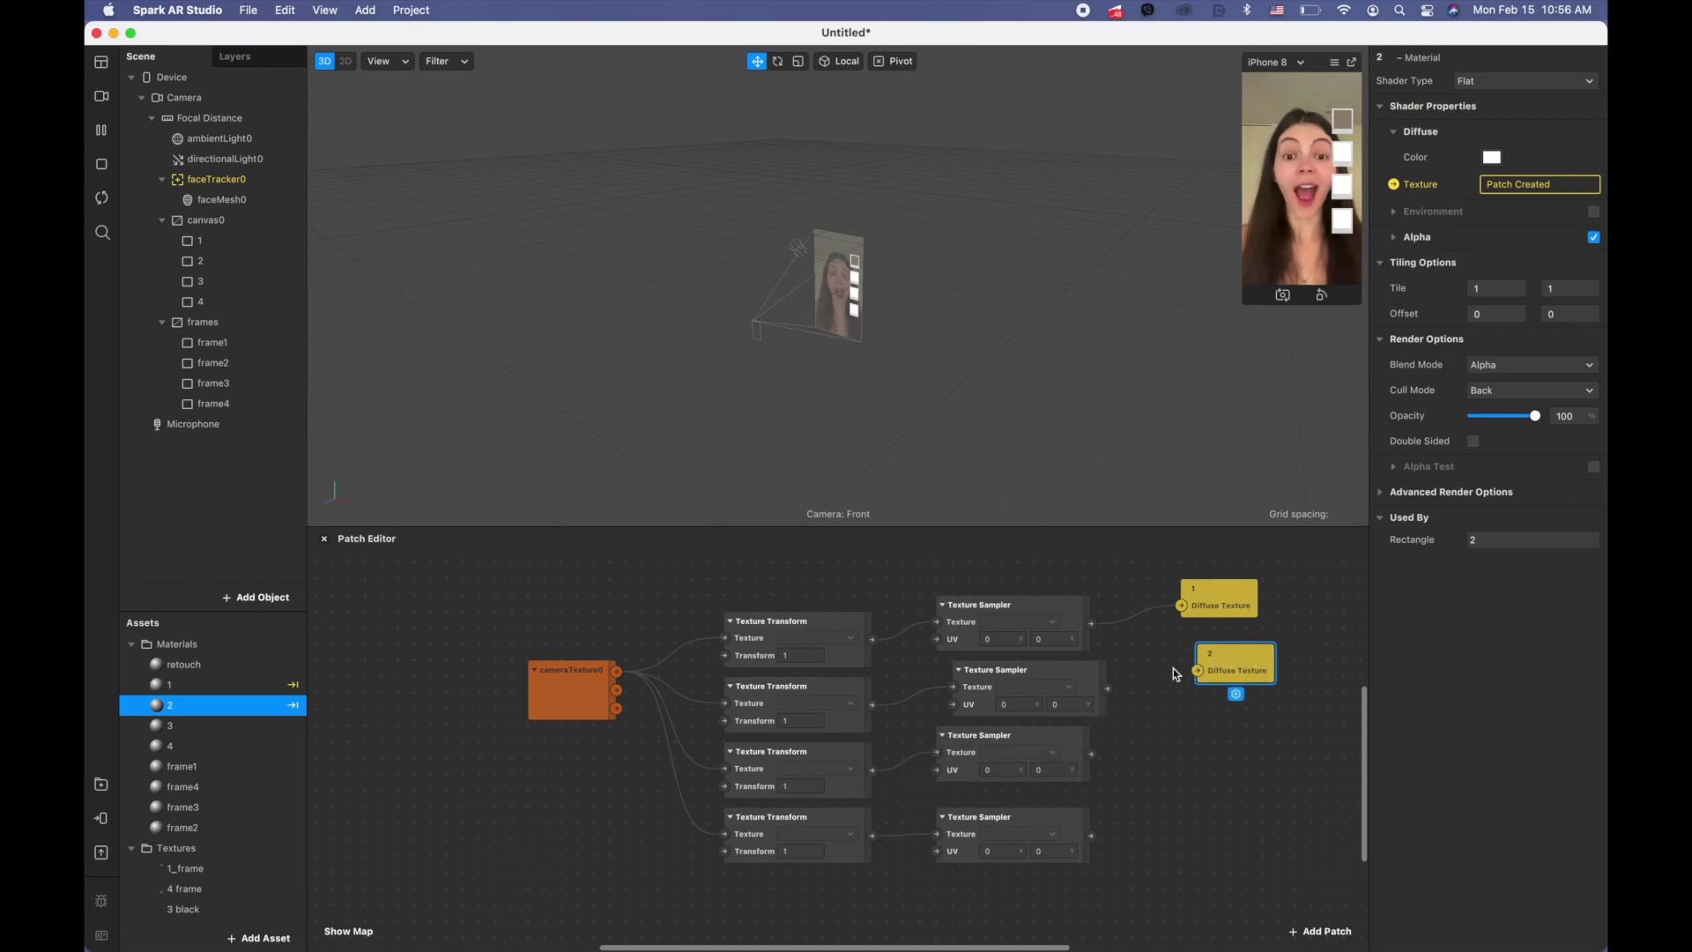
{"action": "left_click", "coordinate": [1117, 696]}
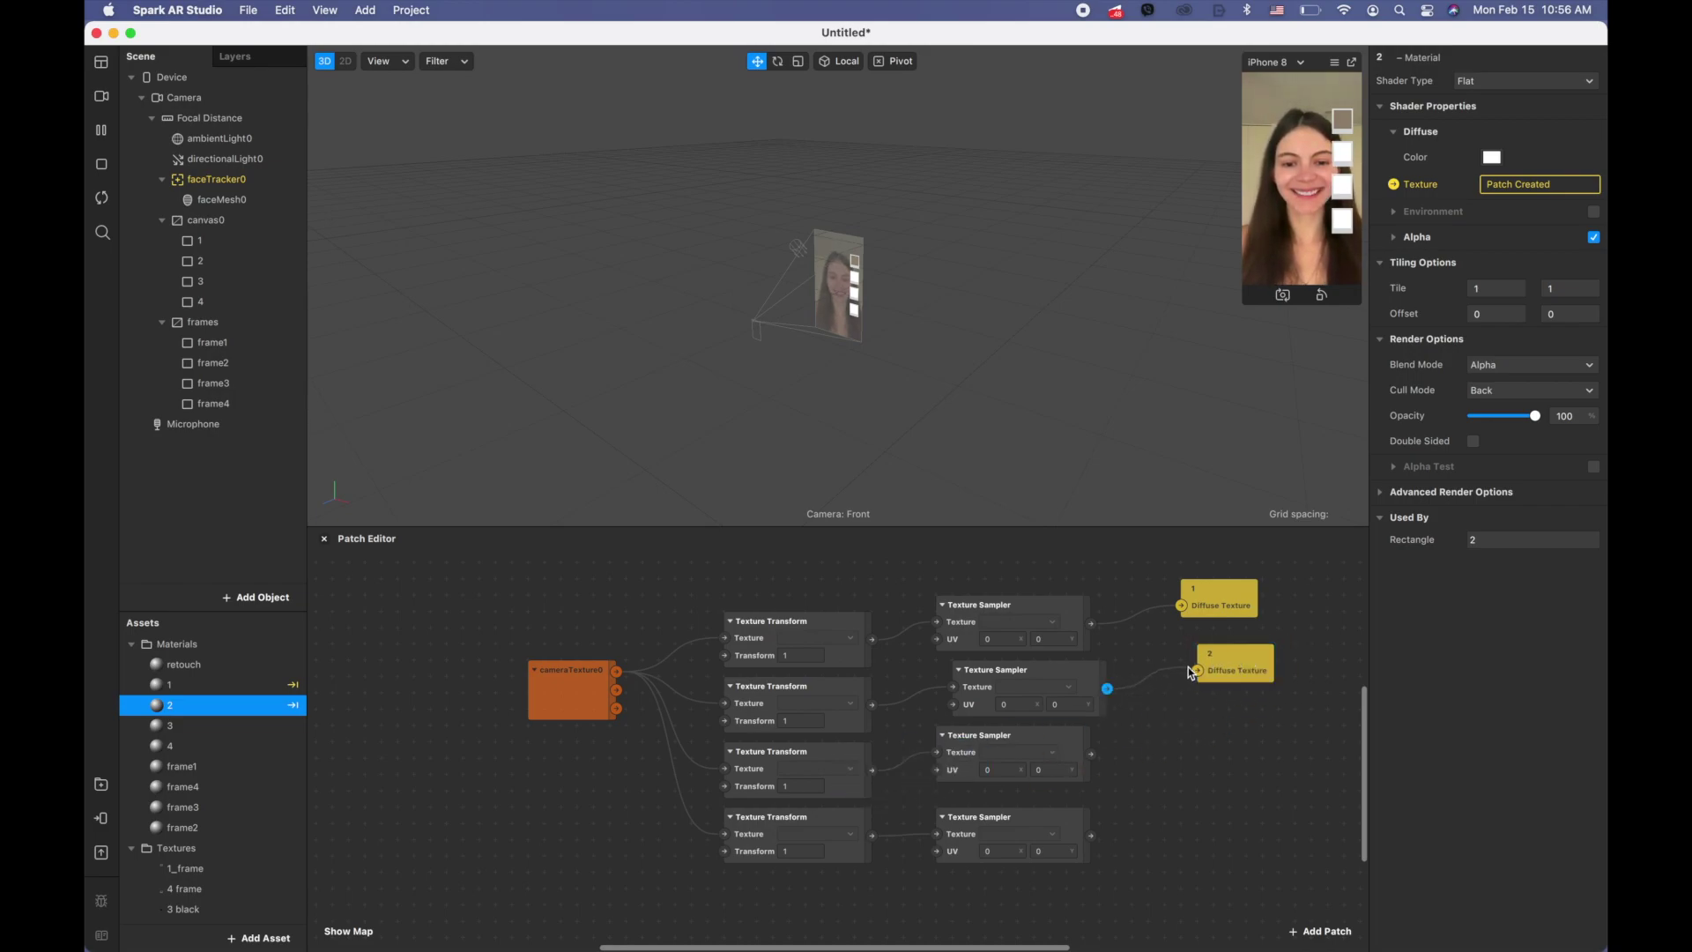
- Create a Diffuse Texture patch for material 3 and connect the third Texture Sampler's Color output to it
{"action": "left_click", "coordinate": [233, 725]}
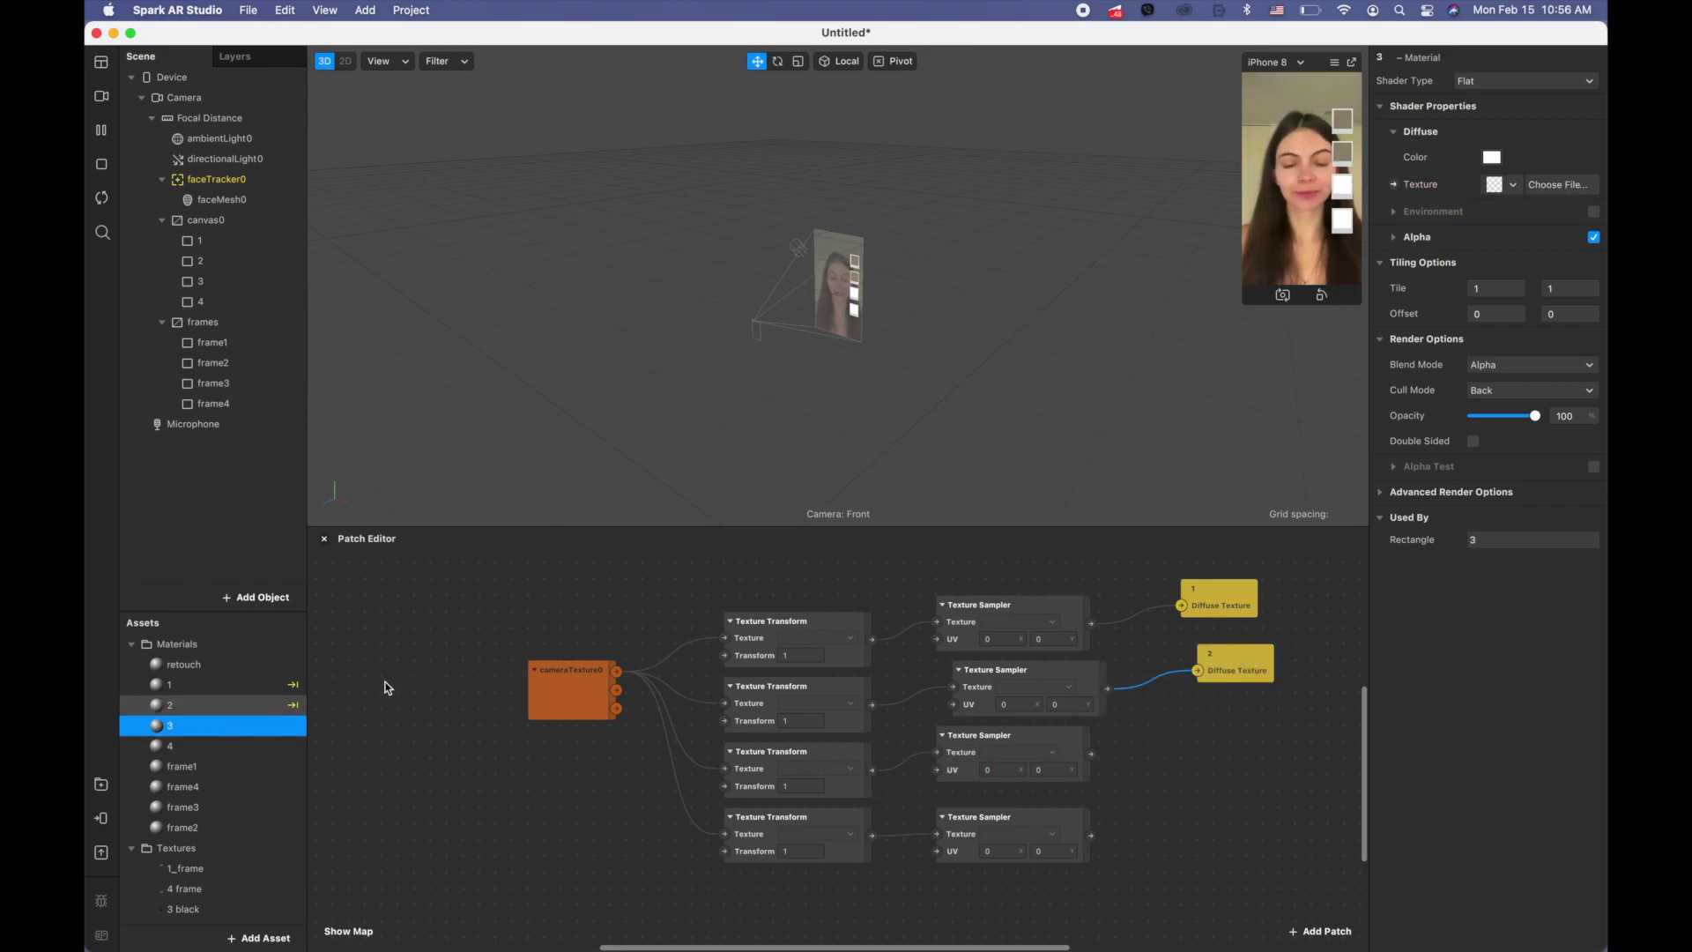
{"action": "left_click", "coordinate": [1394, 185]}
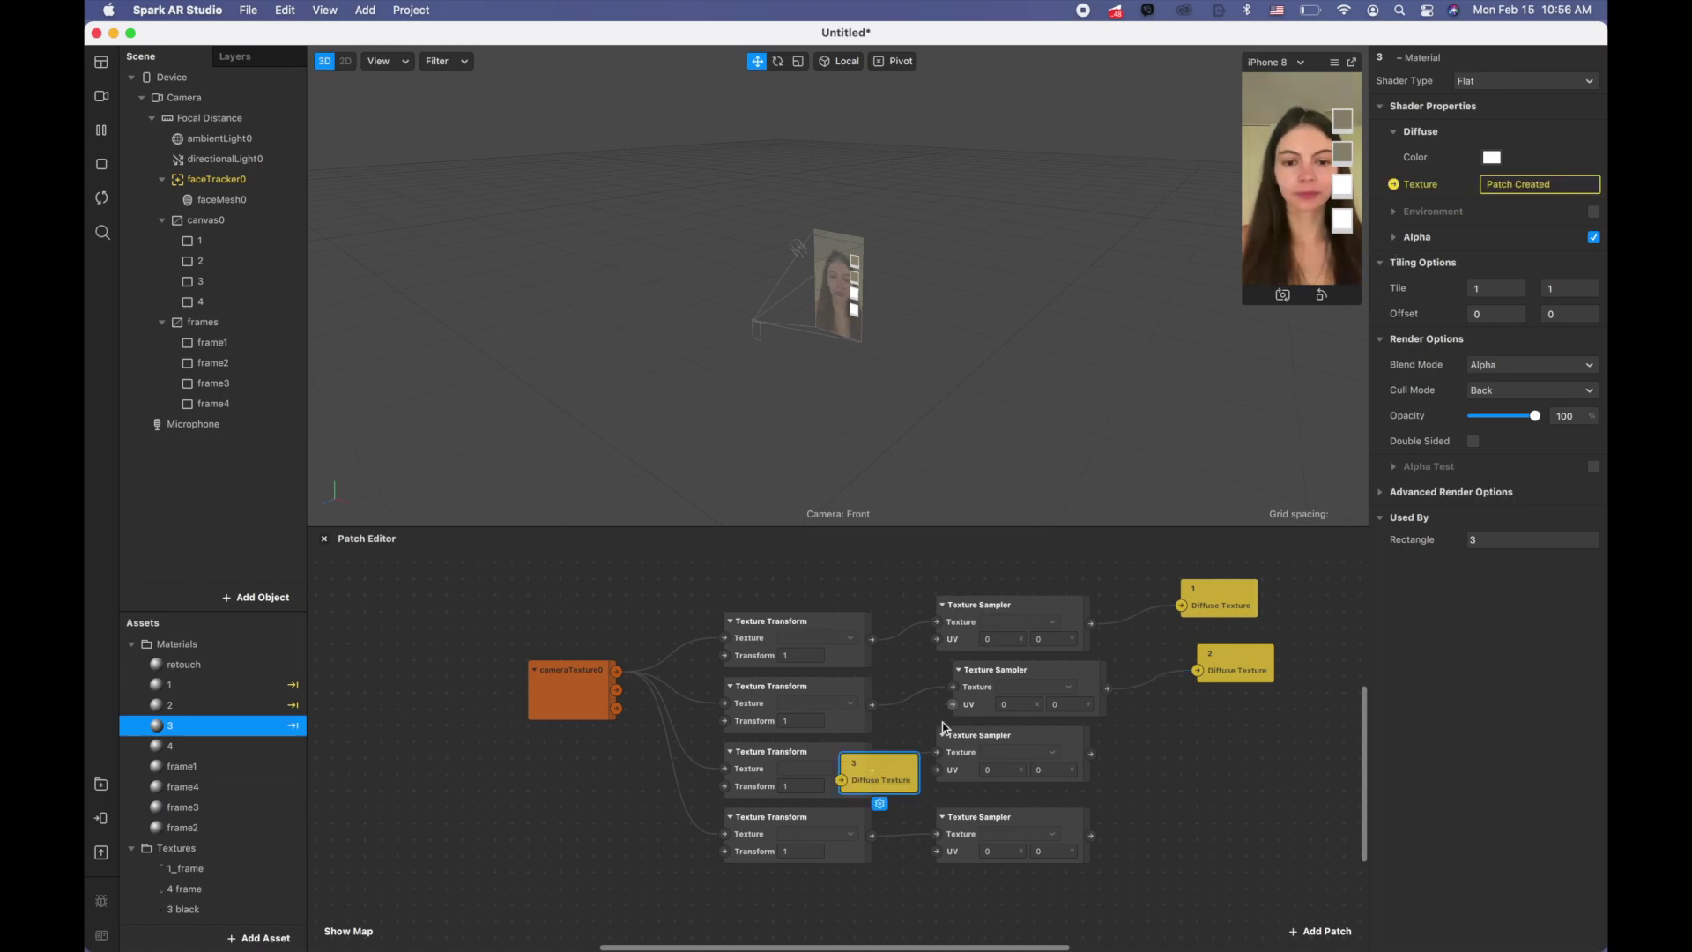
{"action": "left_click_drag", "start_coordinate": [881, 765], "coordinate": [1271, 738]}
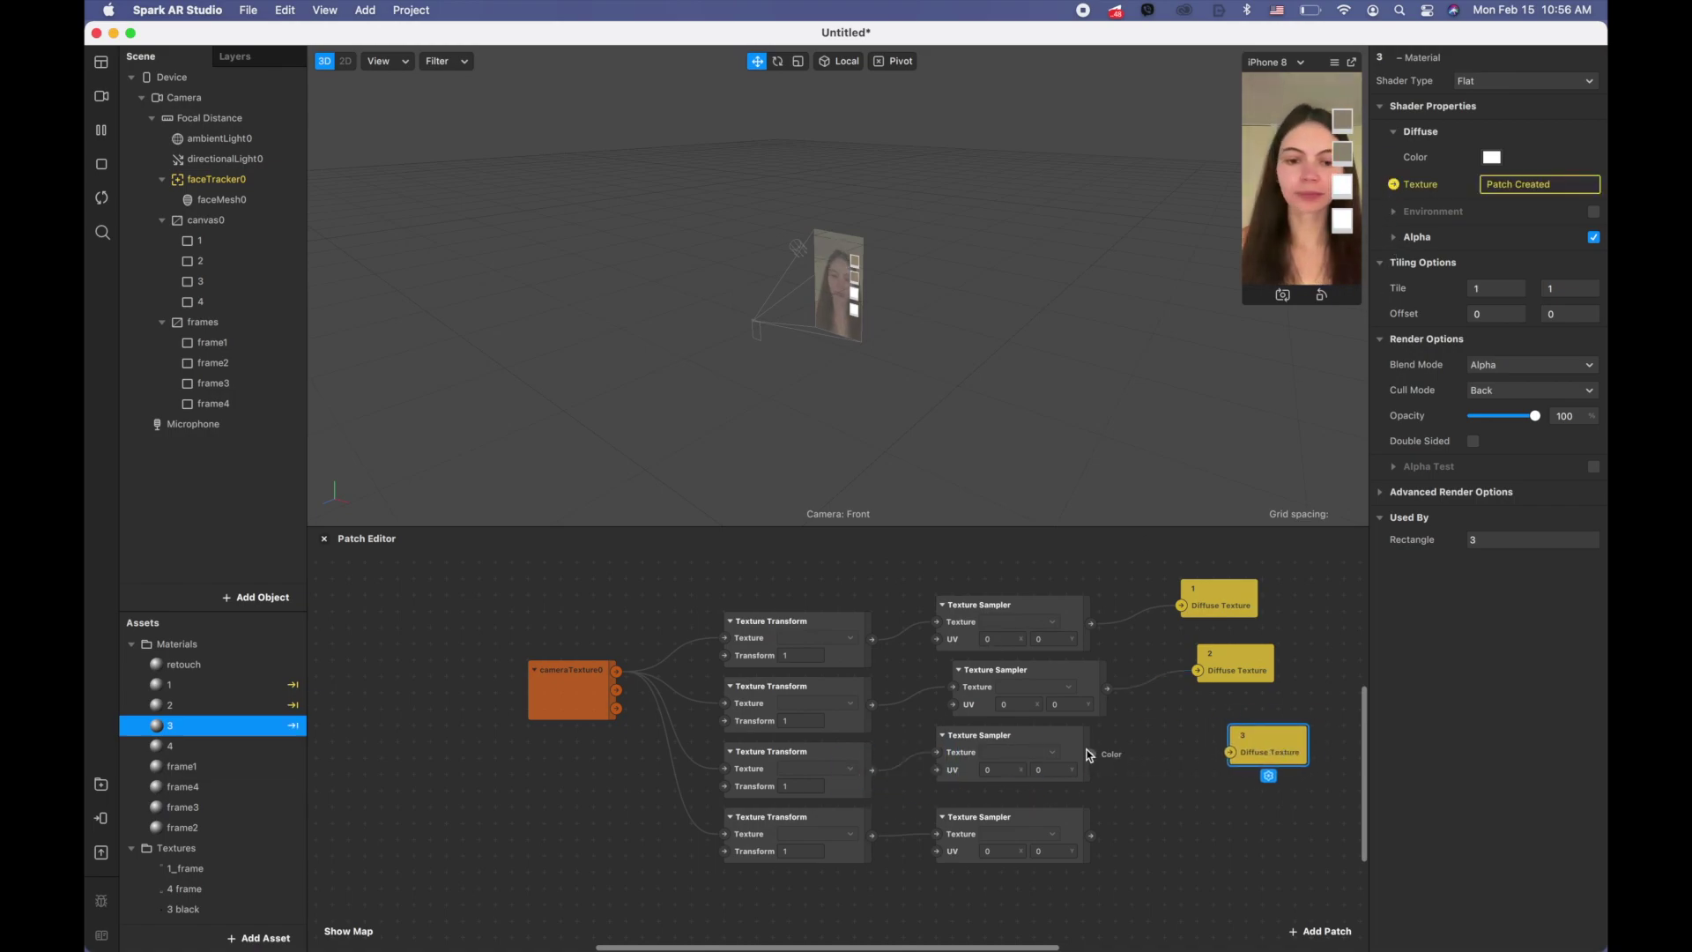
{"action": "left_click_drag", "start_coordinate": [1091, 754], "coordinate": [1230, 752]}
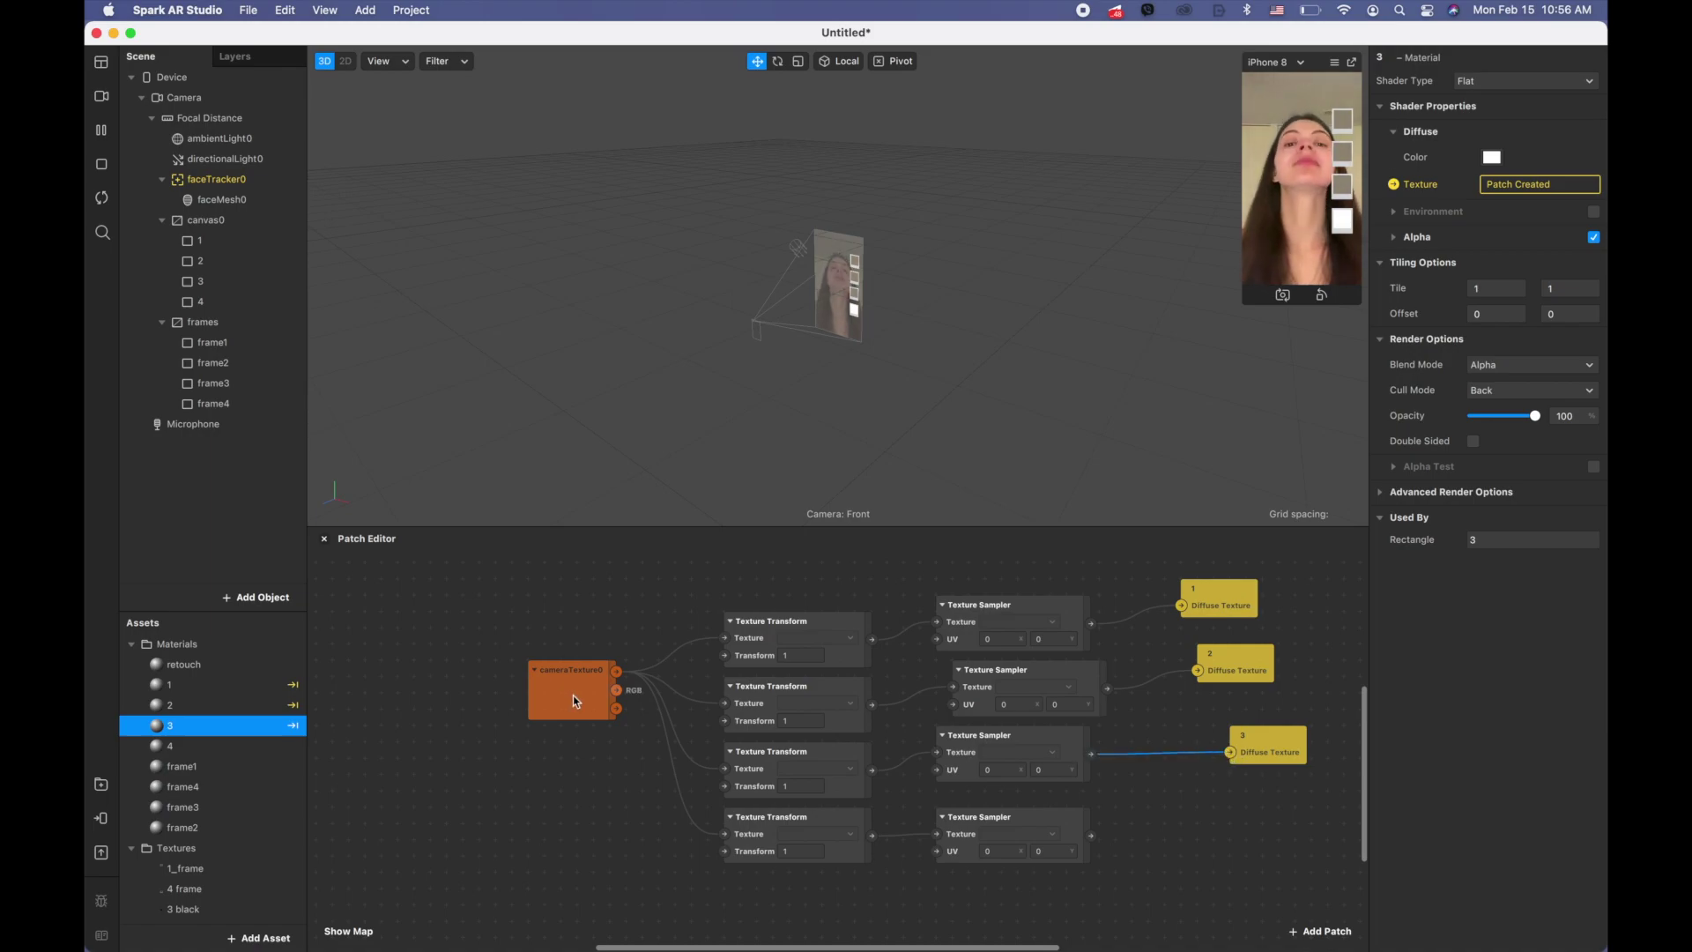
- Create a Diffuse Texture patch for material 4 and connect the fourth Texture Sampler's Color output to it
{"action": "left_click", "coordinate": [227, 752]}
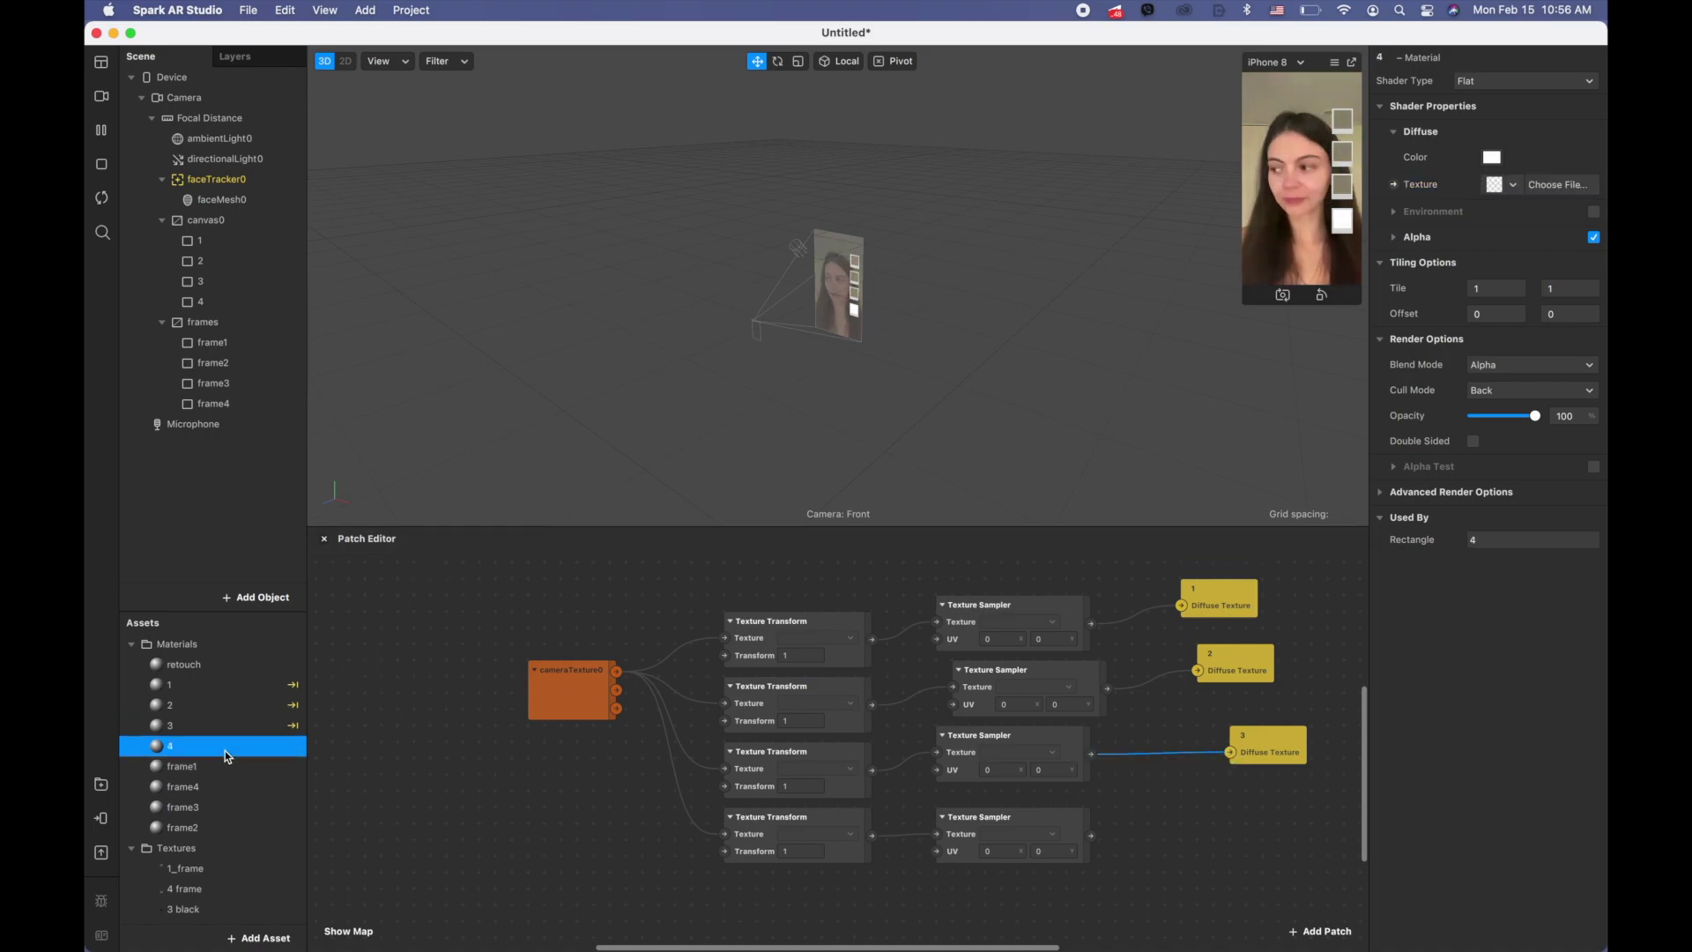
{"action": "left_click", "coordinate": [1393, 185]}
{"action": "left_click_drag", "start_coordinate": [903, 788], "coordinate": [1280, 843]}
{"action": "left_click_drag", "start_coordinate": [1093, 836], "coordinate": [1215, 835]}
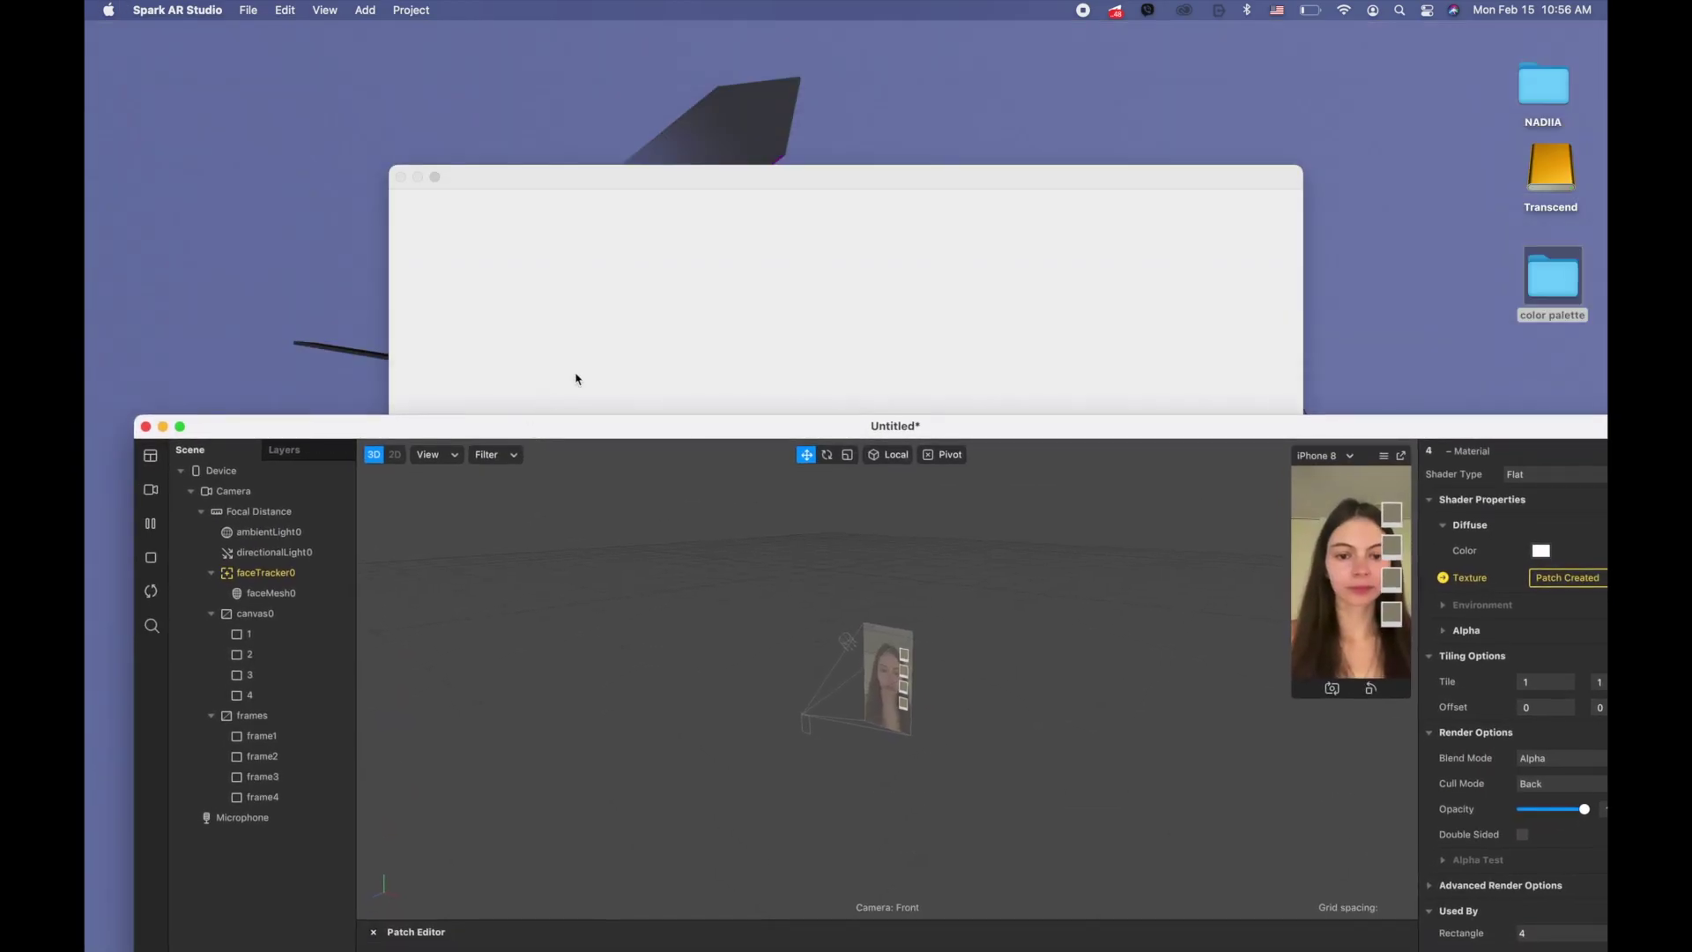
- Bring up the Cartesian coordinate system image in Preview to examine the axes, and return to Spark AR Studio
{"action": "mouse_move", "coordinate": [84, 528]}
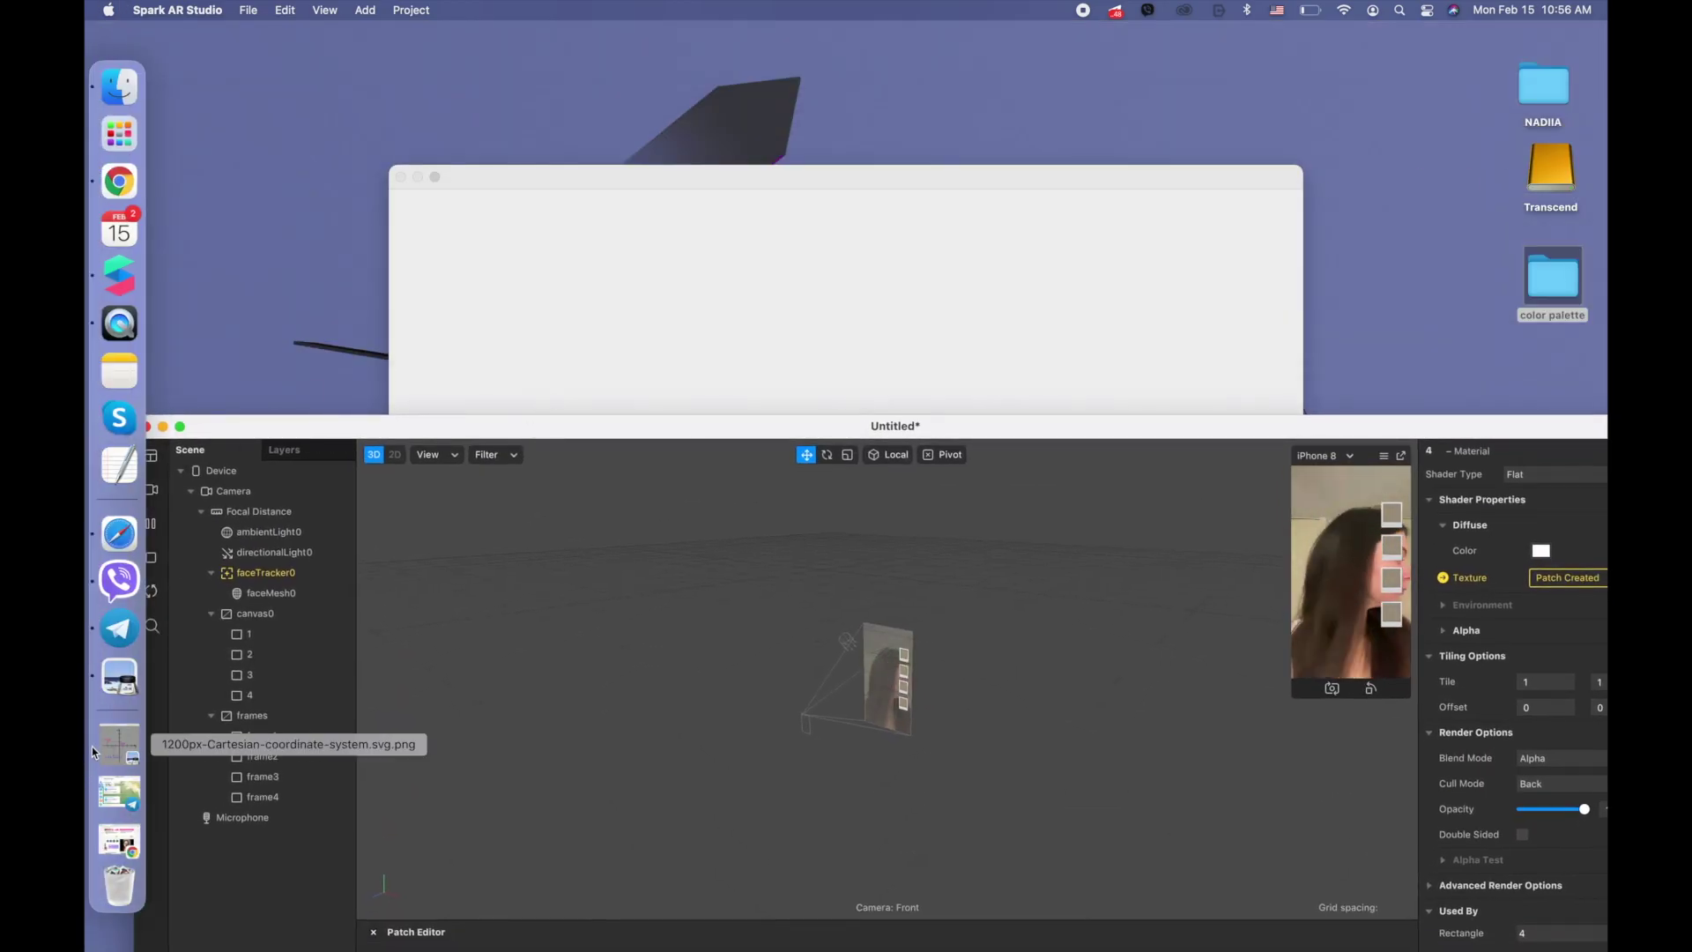
{"action": "left_click", "coordinate": [116, 748]}
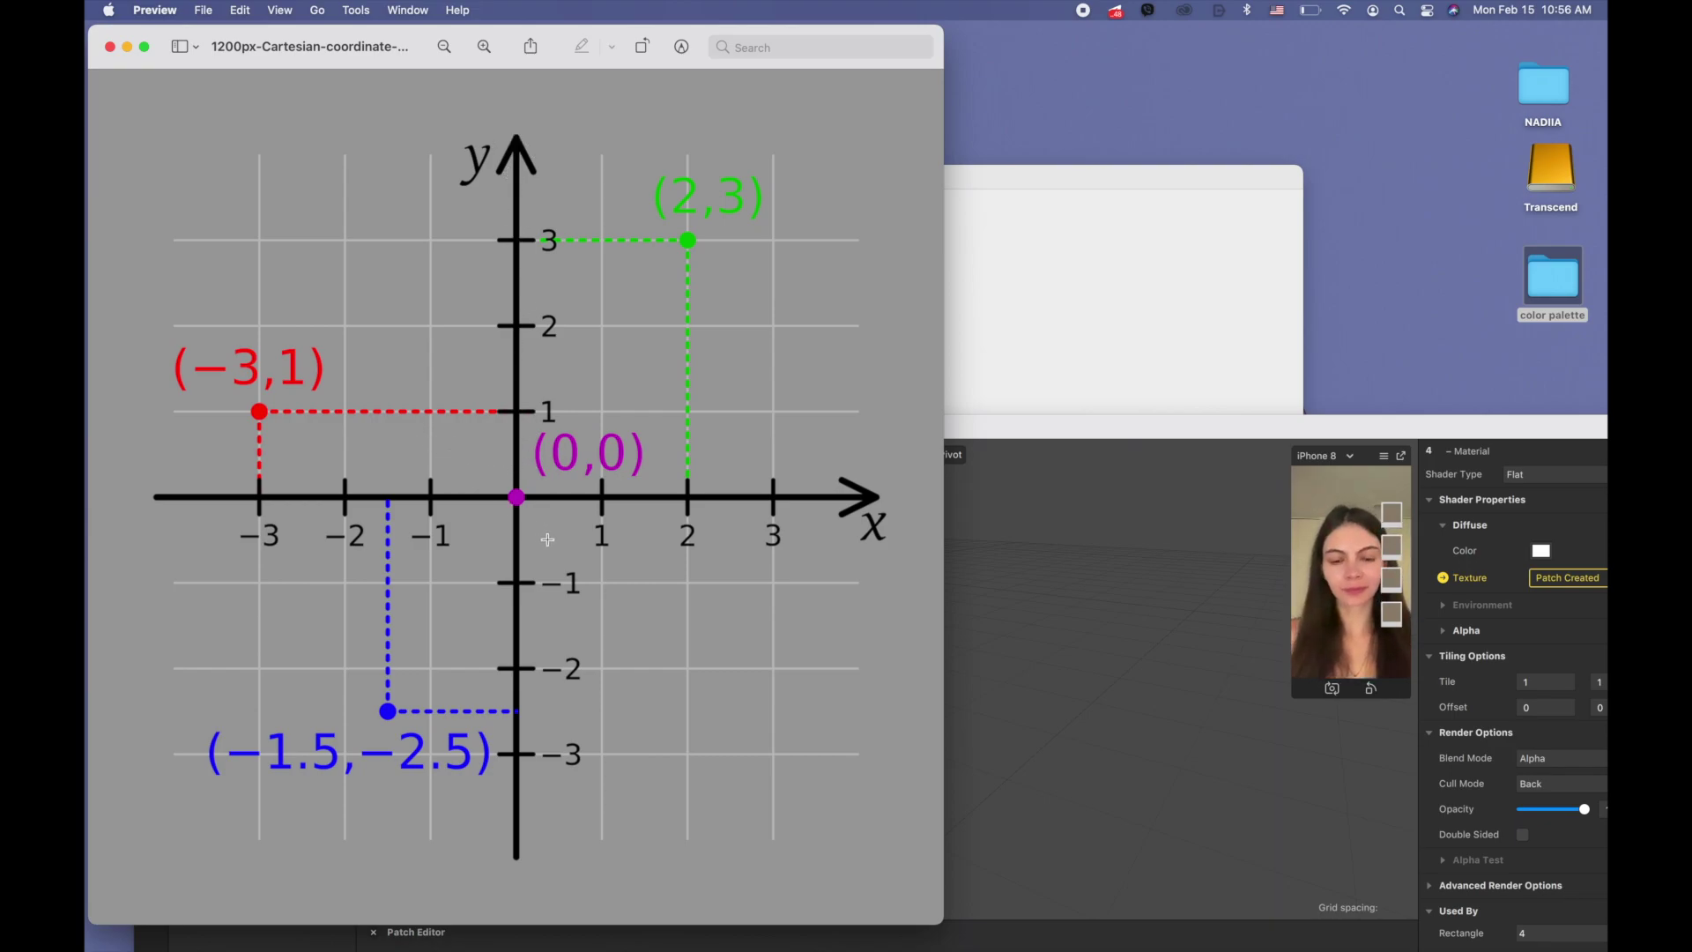
{"action": "left_click_drag", "start_coordinate": [1158, 427], "coordinate": [1052, 7]}
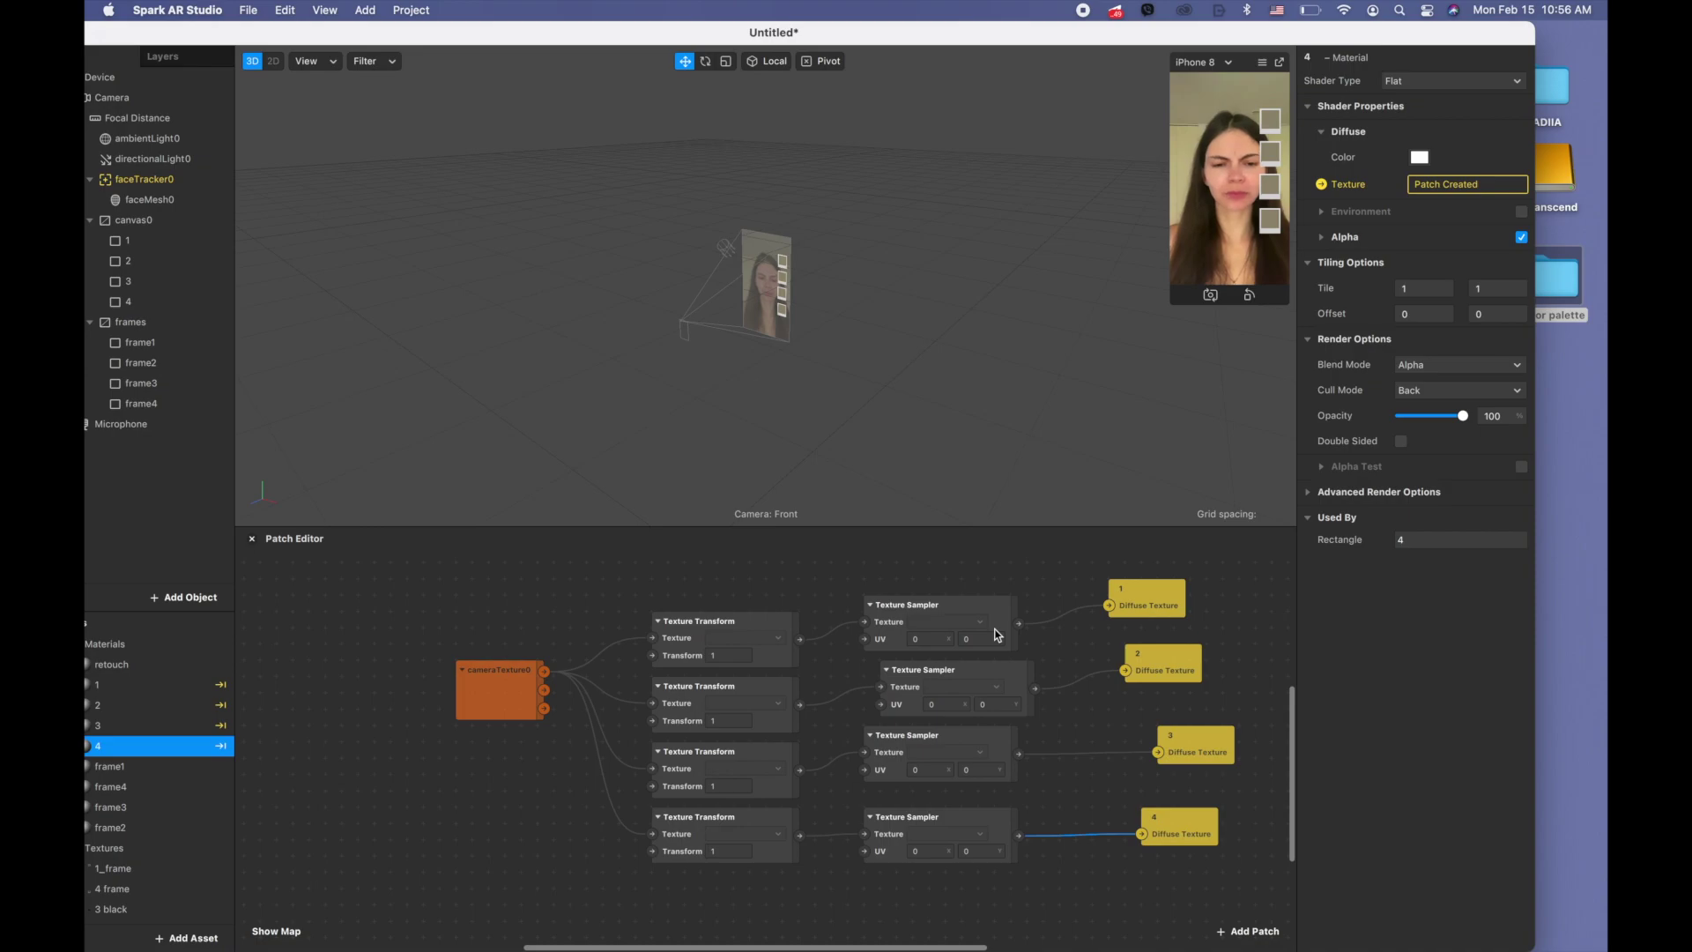
- Set the UV coordinates of the first Texture Sampler to 1 and 1
{"action": "left_click", "coordinate": [925, 638]}
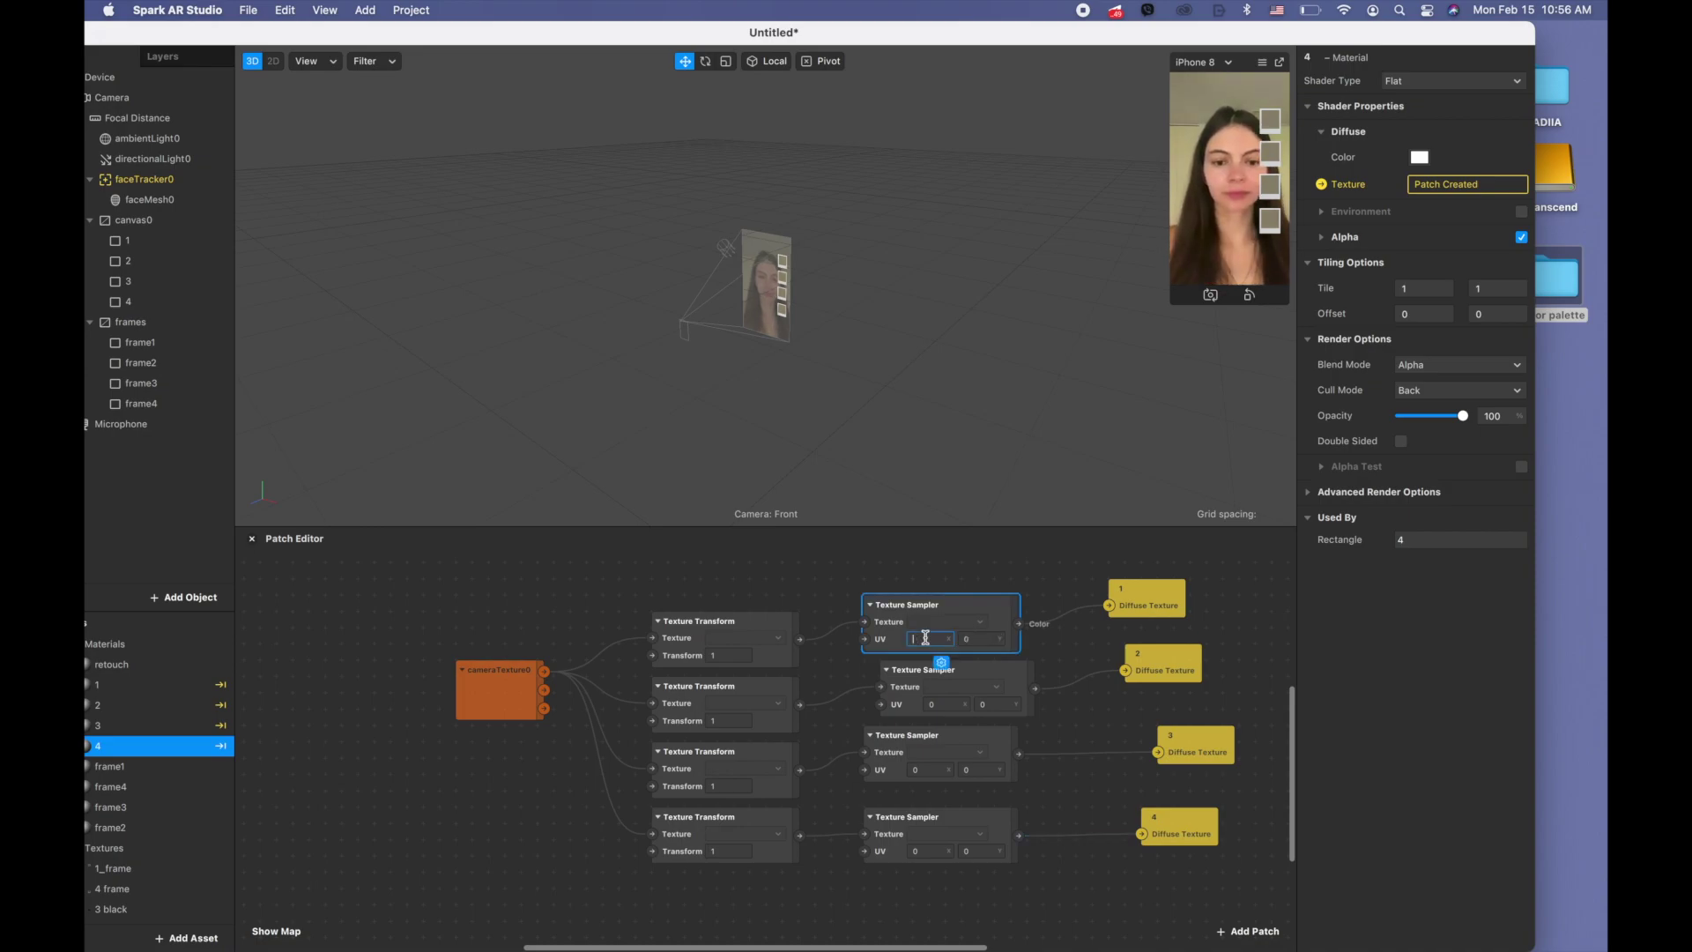
{"action": "type", "text": "1"}
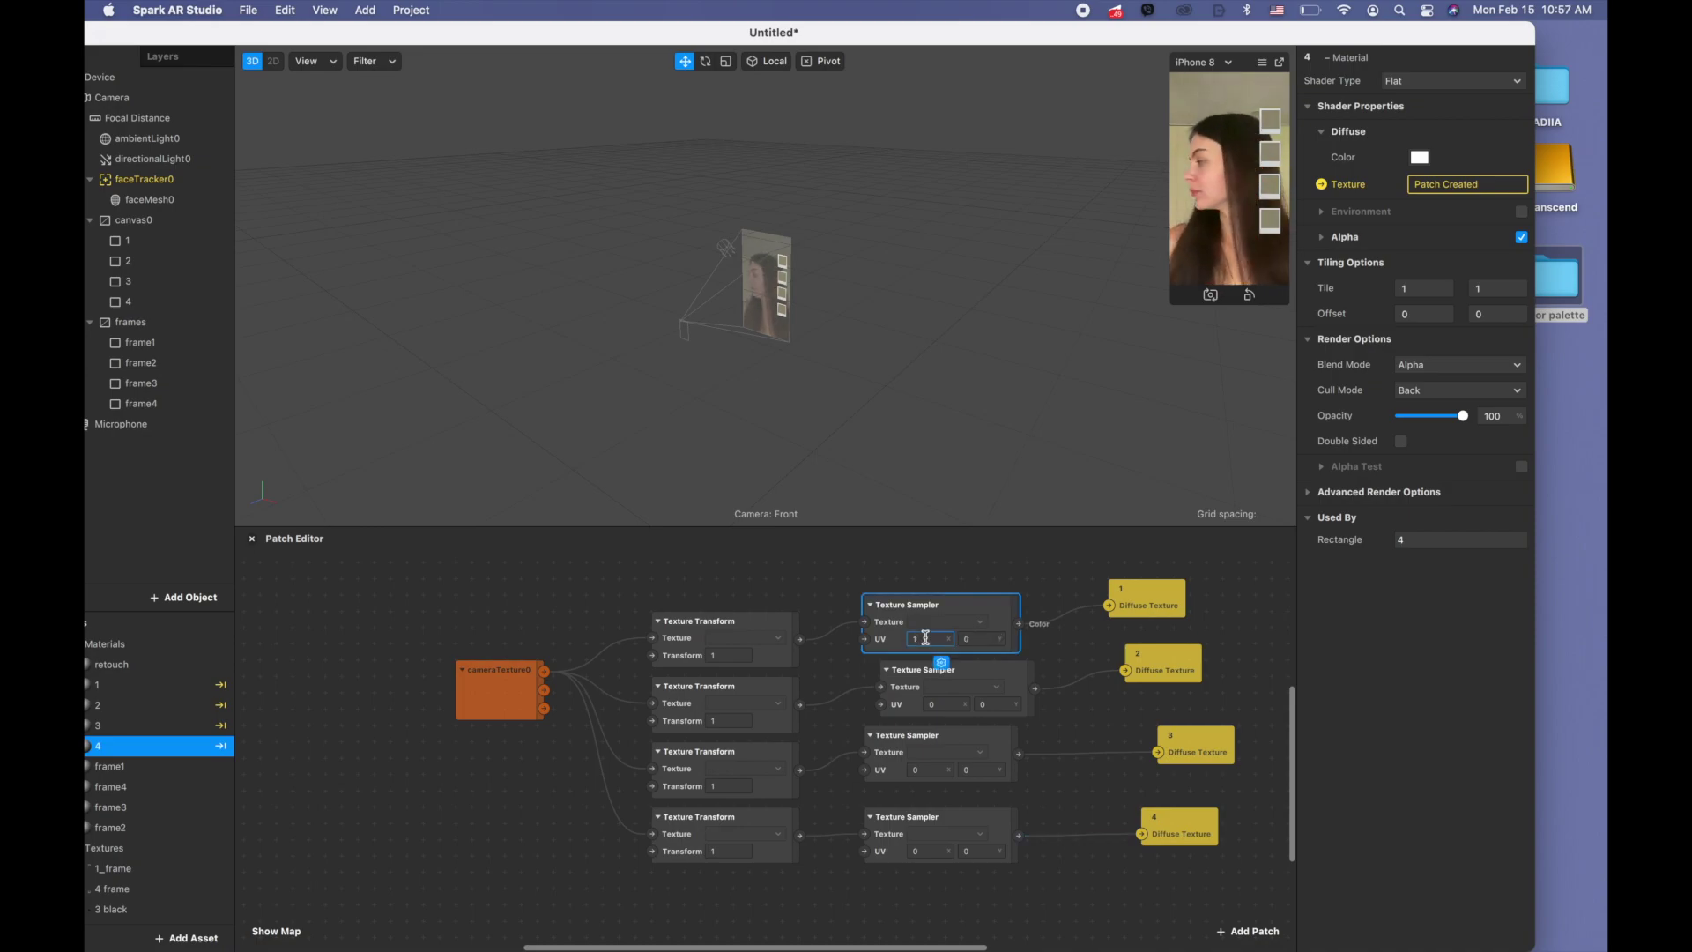
{"action": "left_click", "coordinate": [981, 638]}
{"action": "type", "text": "1"}
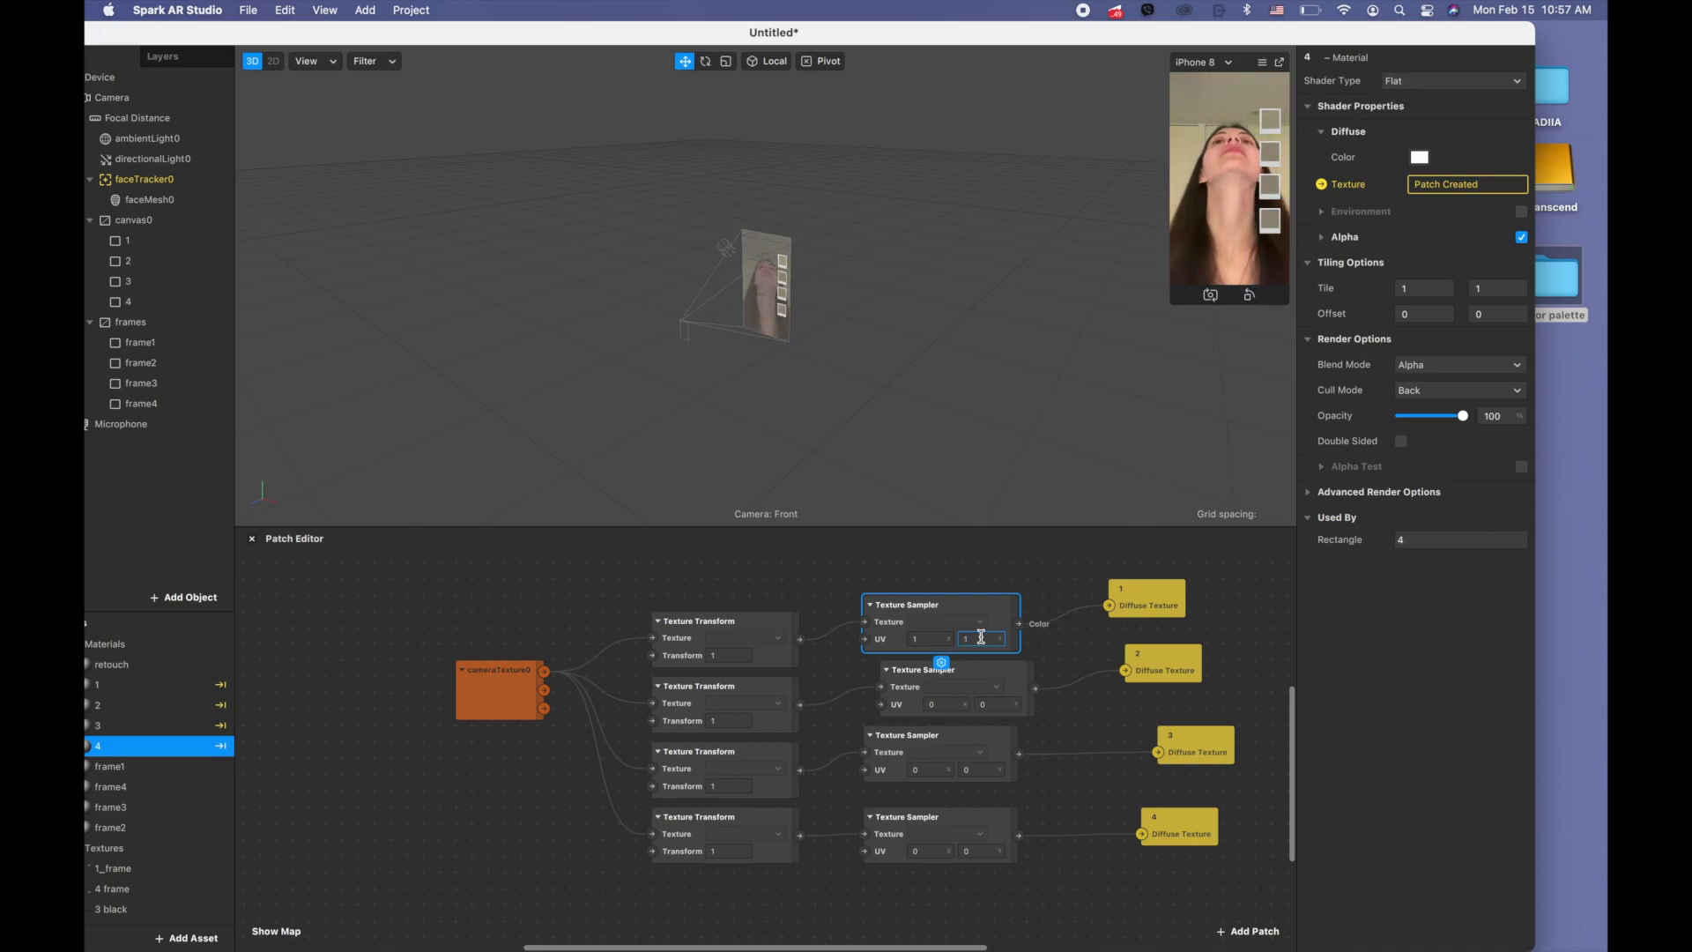
{"action": "key", "text": "Return"}
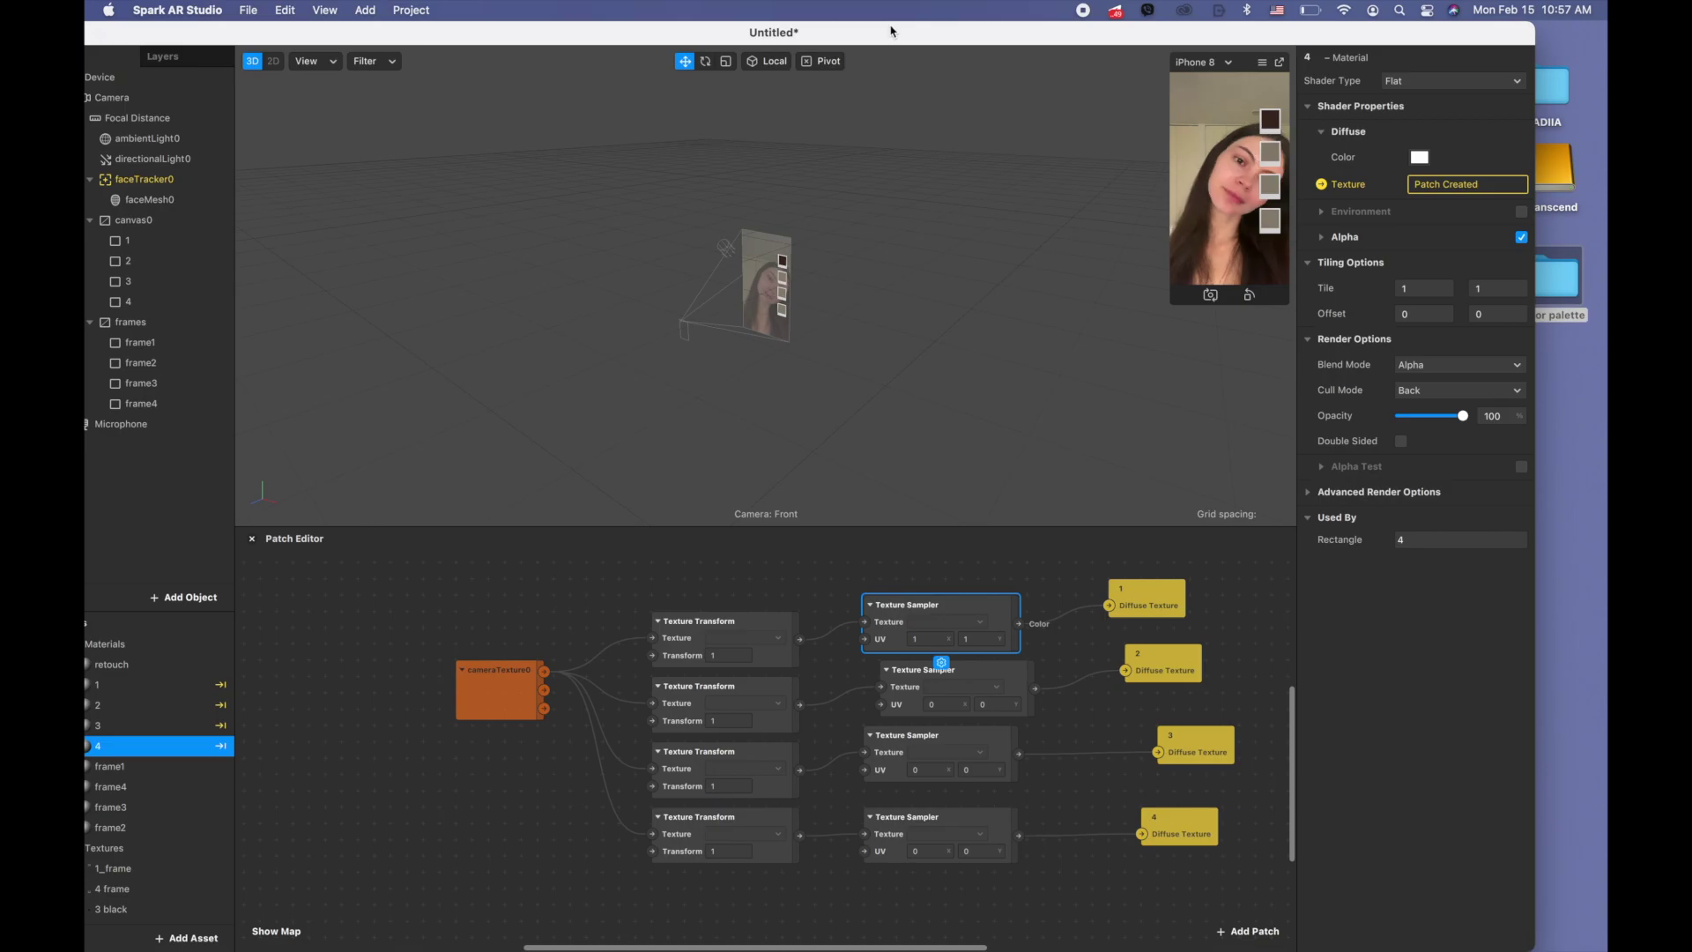
- Consult the coordinate system diagram in Preview again for the meaning of the UV values, and return to the Spark AR project
{"action": "left_click_drag", "start_coordinate": [890, 31], "coordinate": [1043, 442]}
{"action": "left_click", "coordinate": [797, 379]}
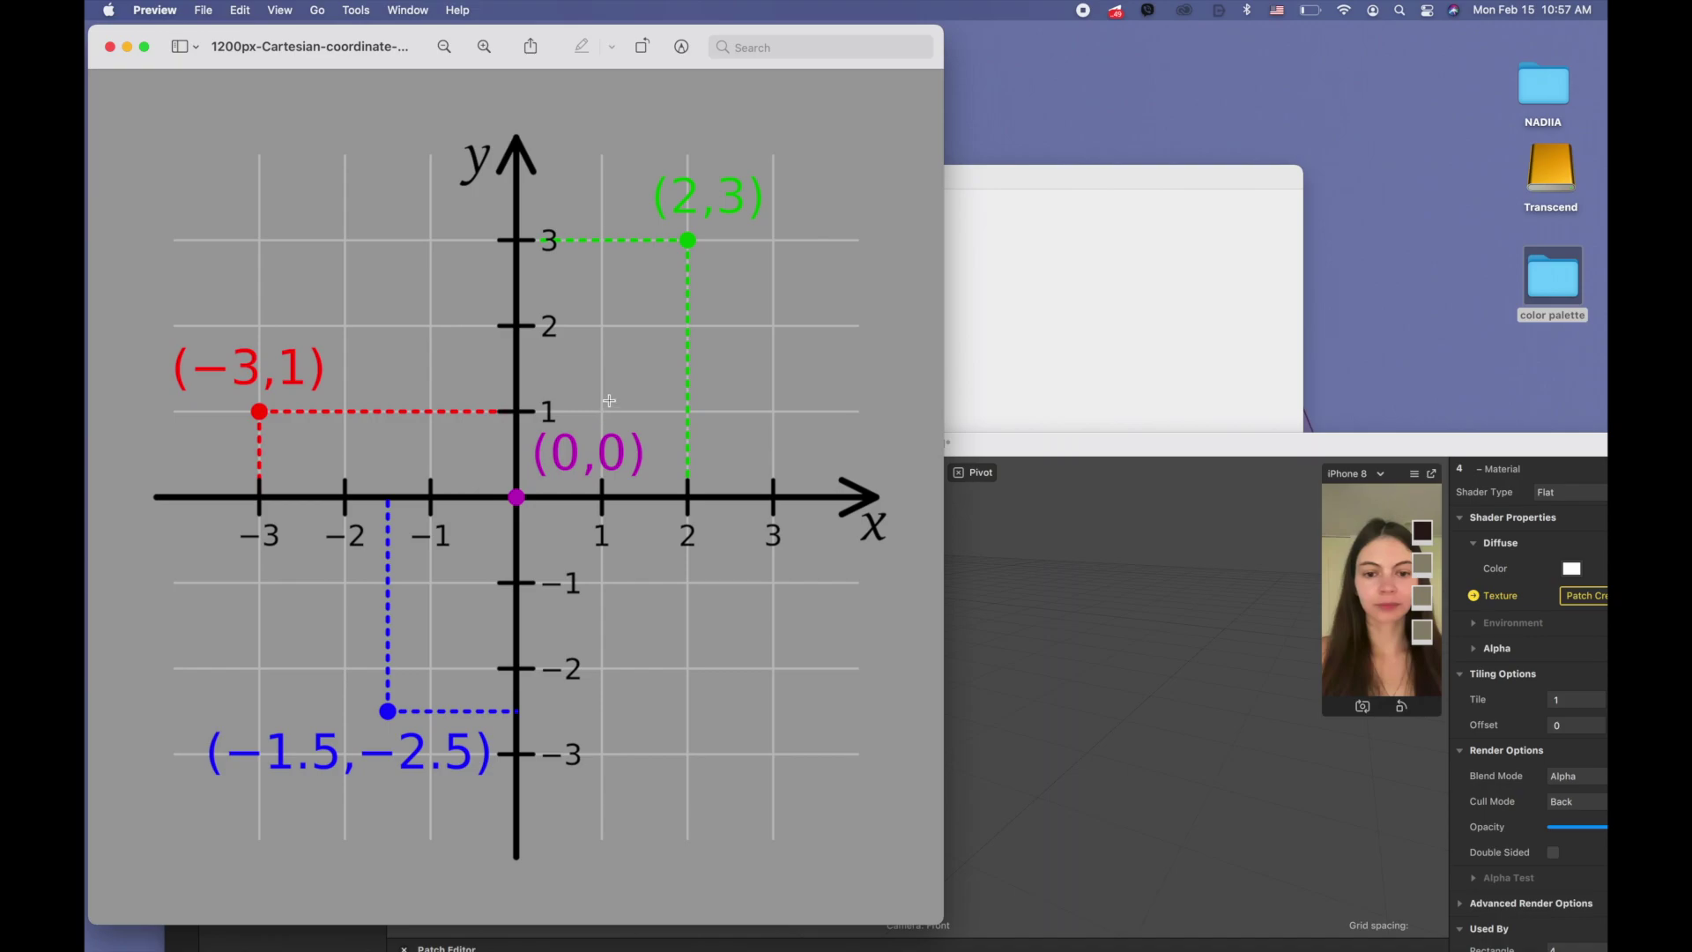
{"action": "double_click", "coordinate": [980, 440]}
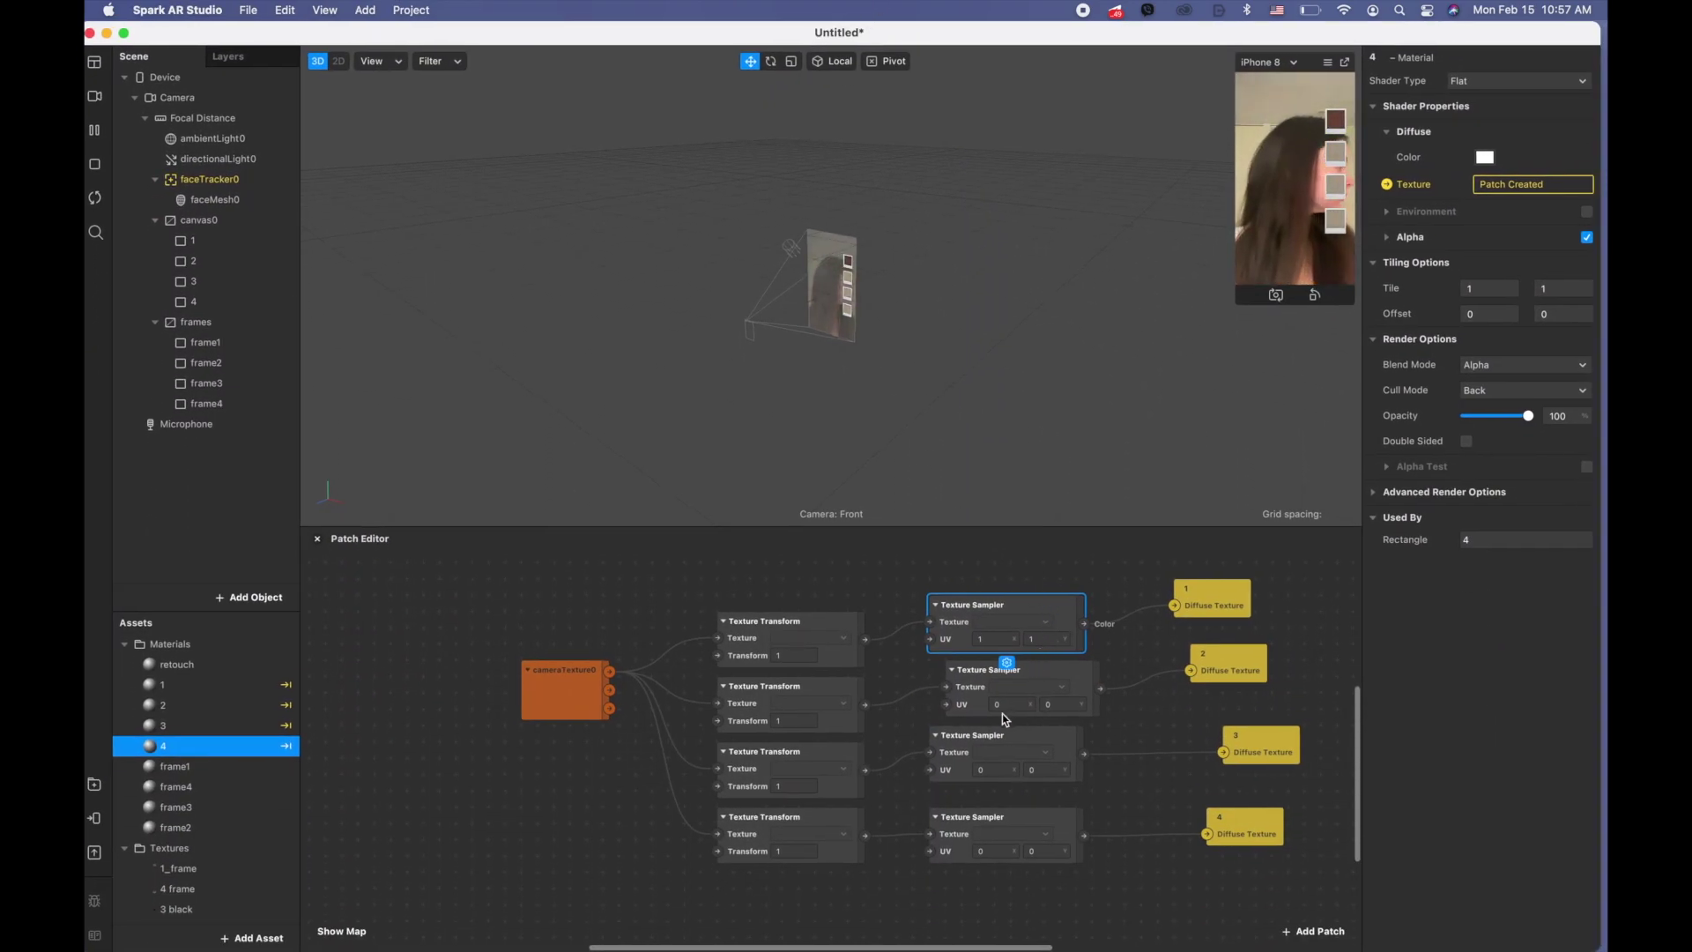
{"action": "double_click", "coordinate": [794, 33]}
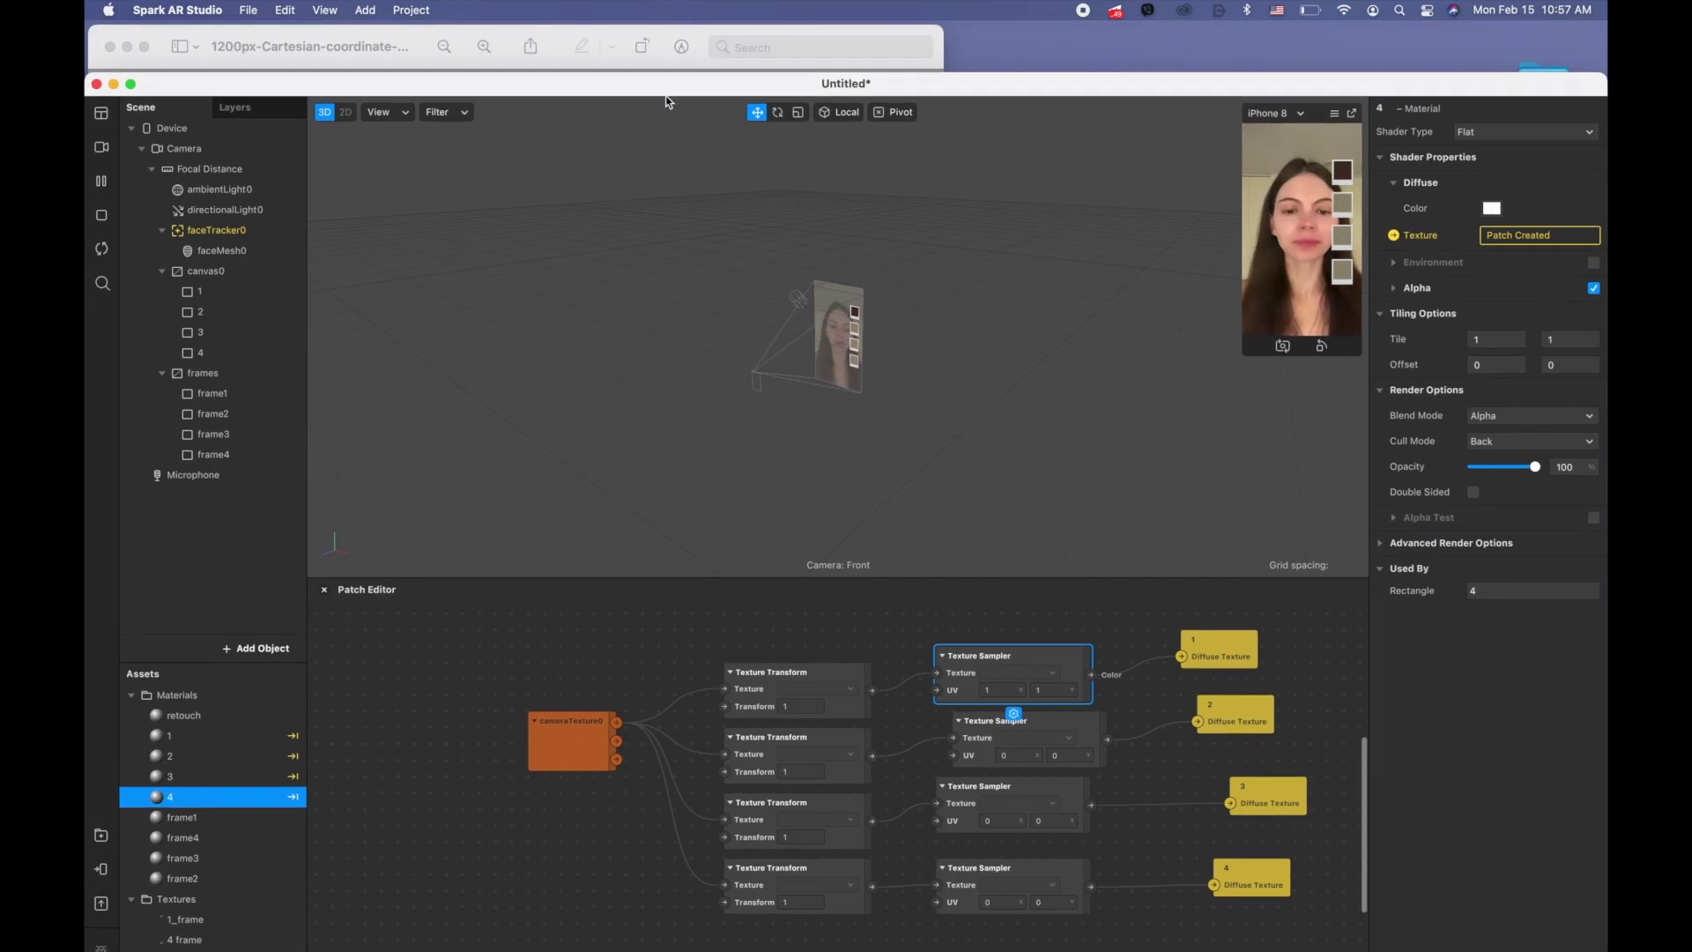
- Minimize the Cartesian coordinate system diagram in Preview, return to Spark AR Studio, and reposition its window to show the whole Patch Editor
{"action": "left_click", "coordinate": [758, 274]}
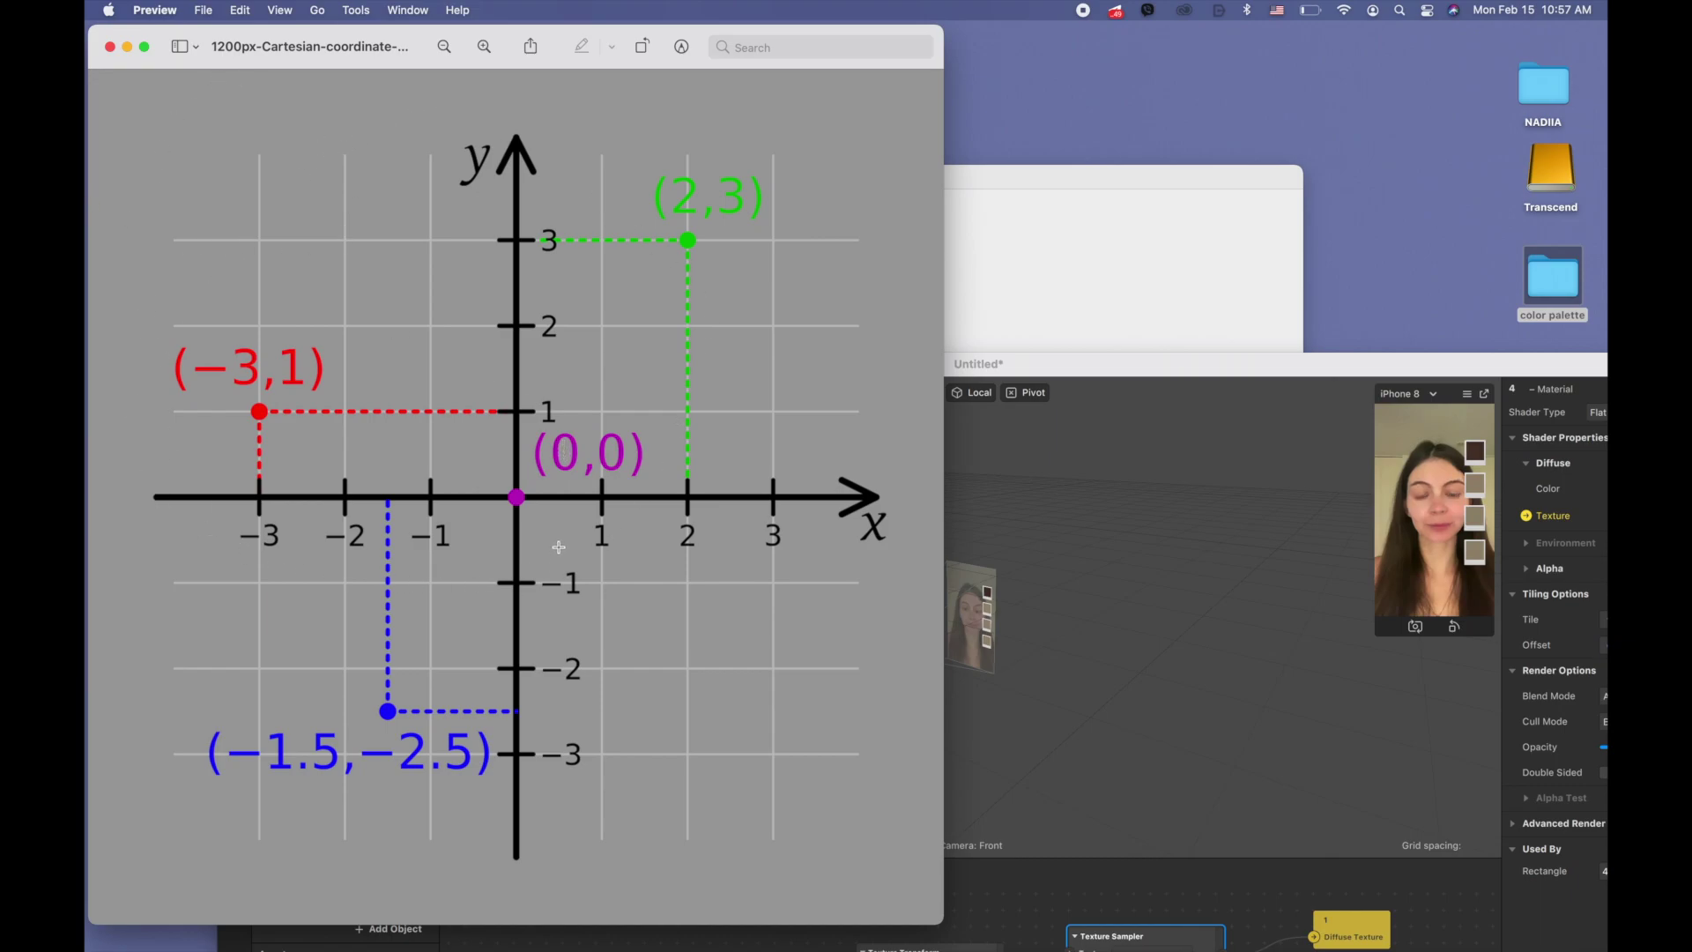
{"action": "left_click", "coordinate": [127, 47]}
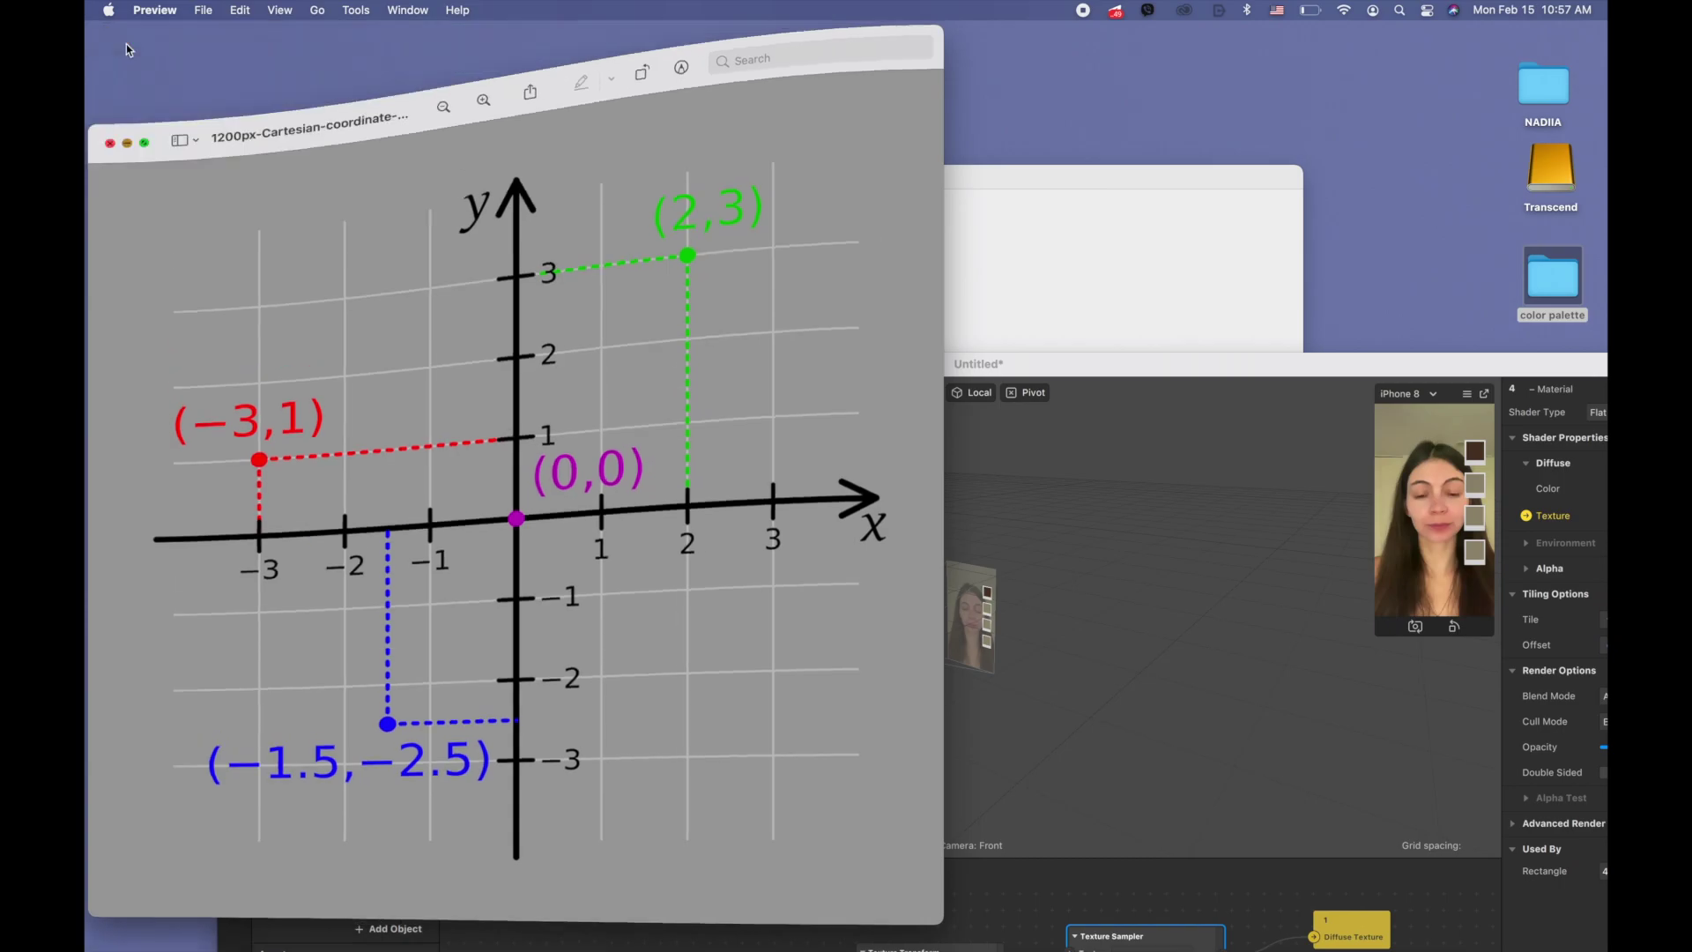
{"action": "left_click_drag", "start_coordinate": [864, 371], "coordinate": [633, 42]}
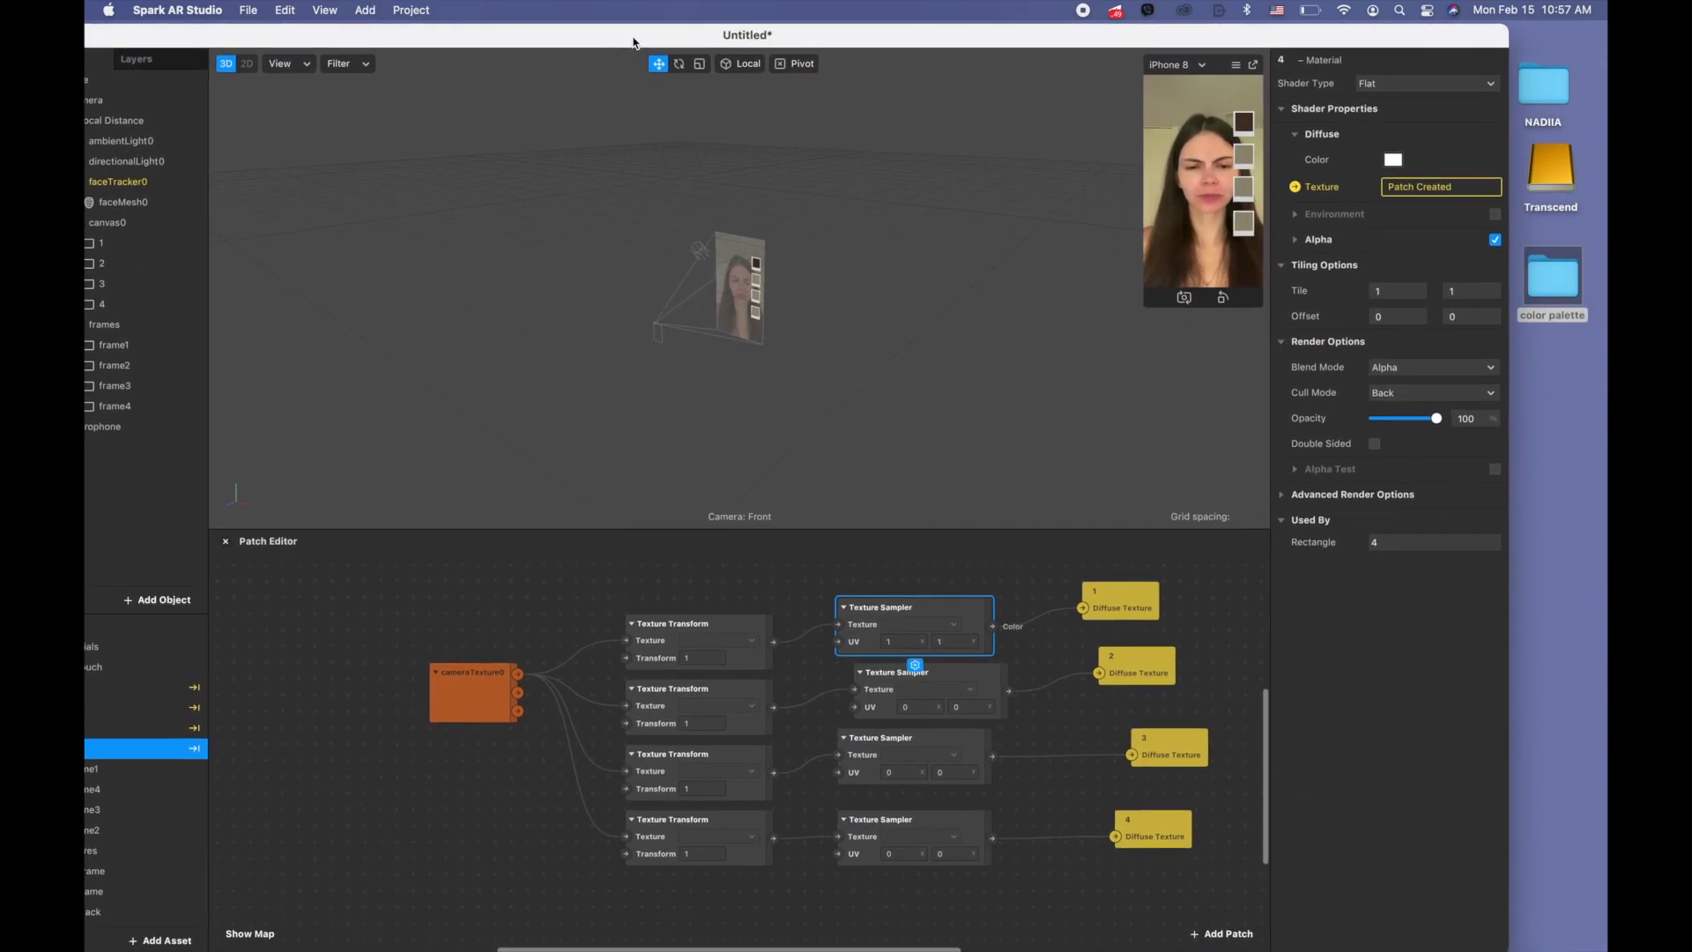
- Set the UV coordinates of the second Texture Sampler to 0.5 and 1
{"action": "left_click", "coordinate": [919, 707]}
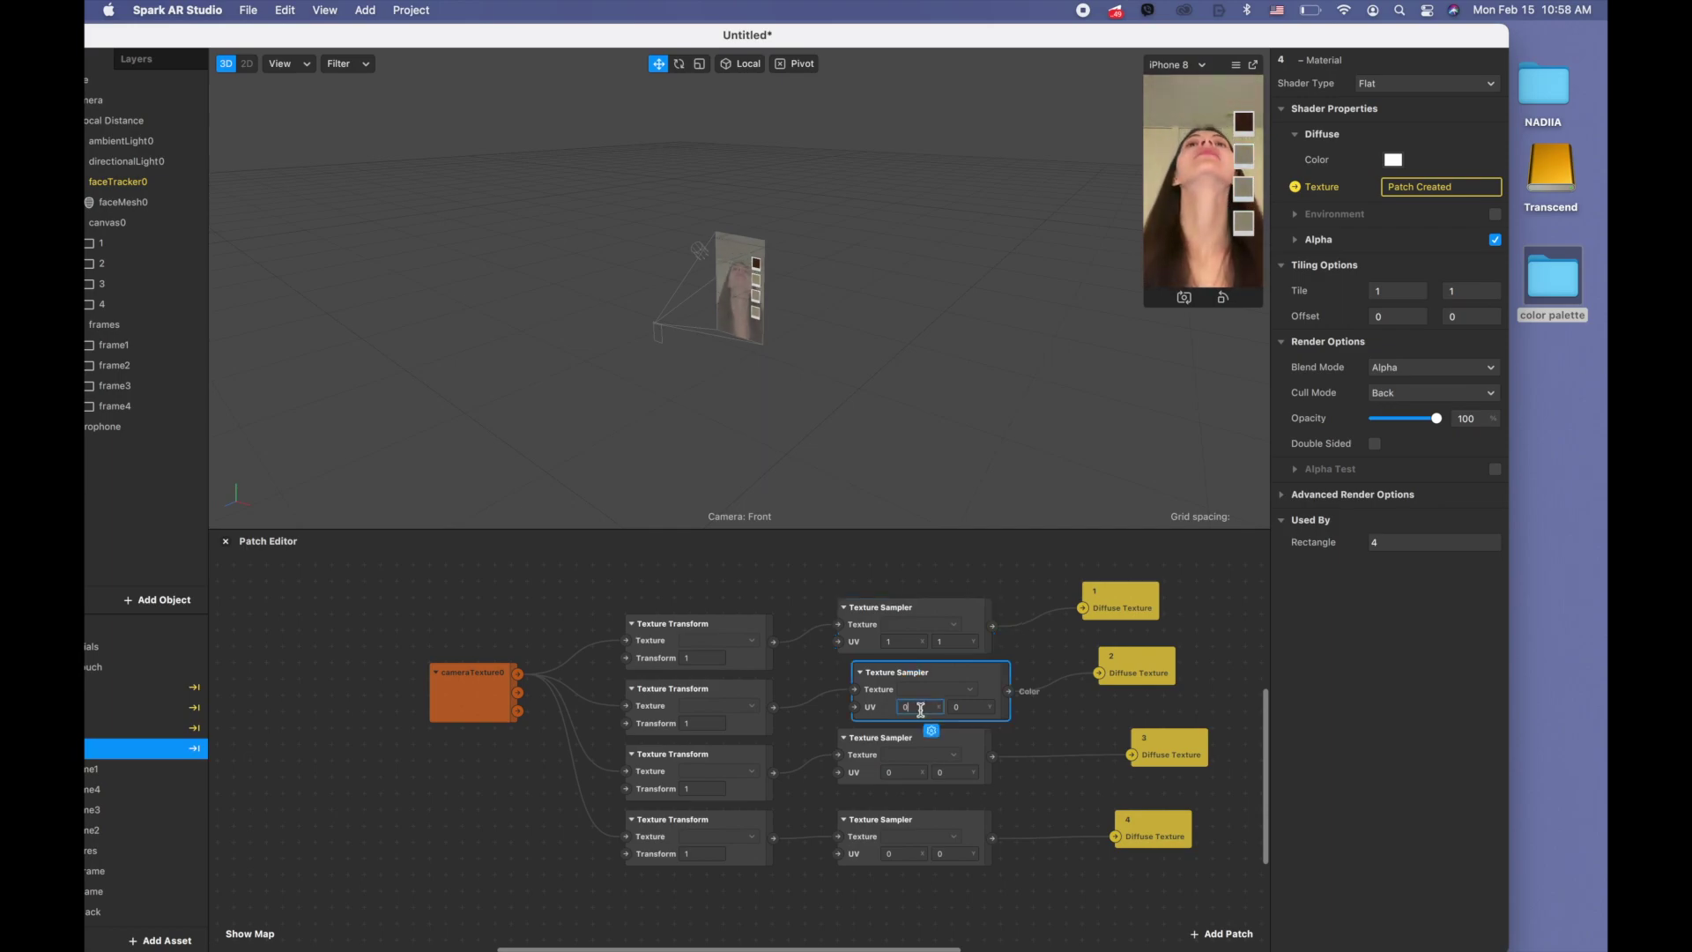
{"action": "type", "text": ".5"}
{"action": "left_click", "coordinate": [970, 708]}
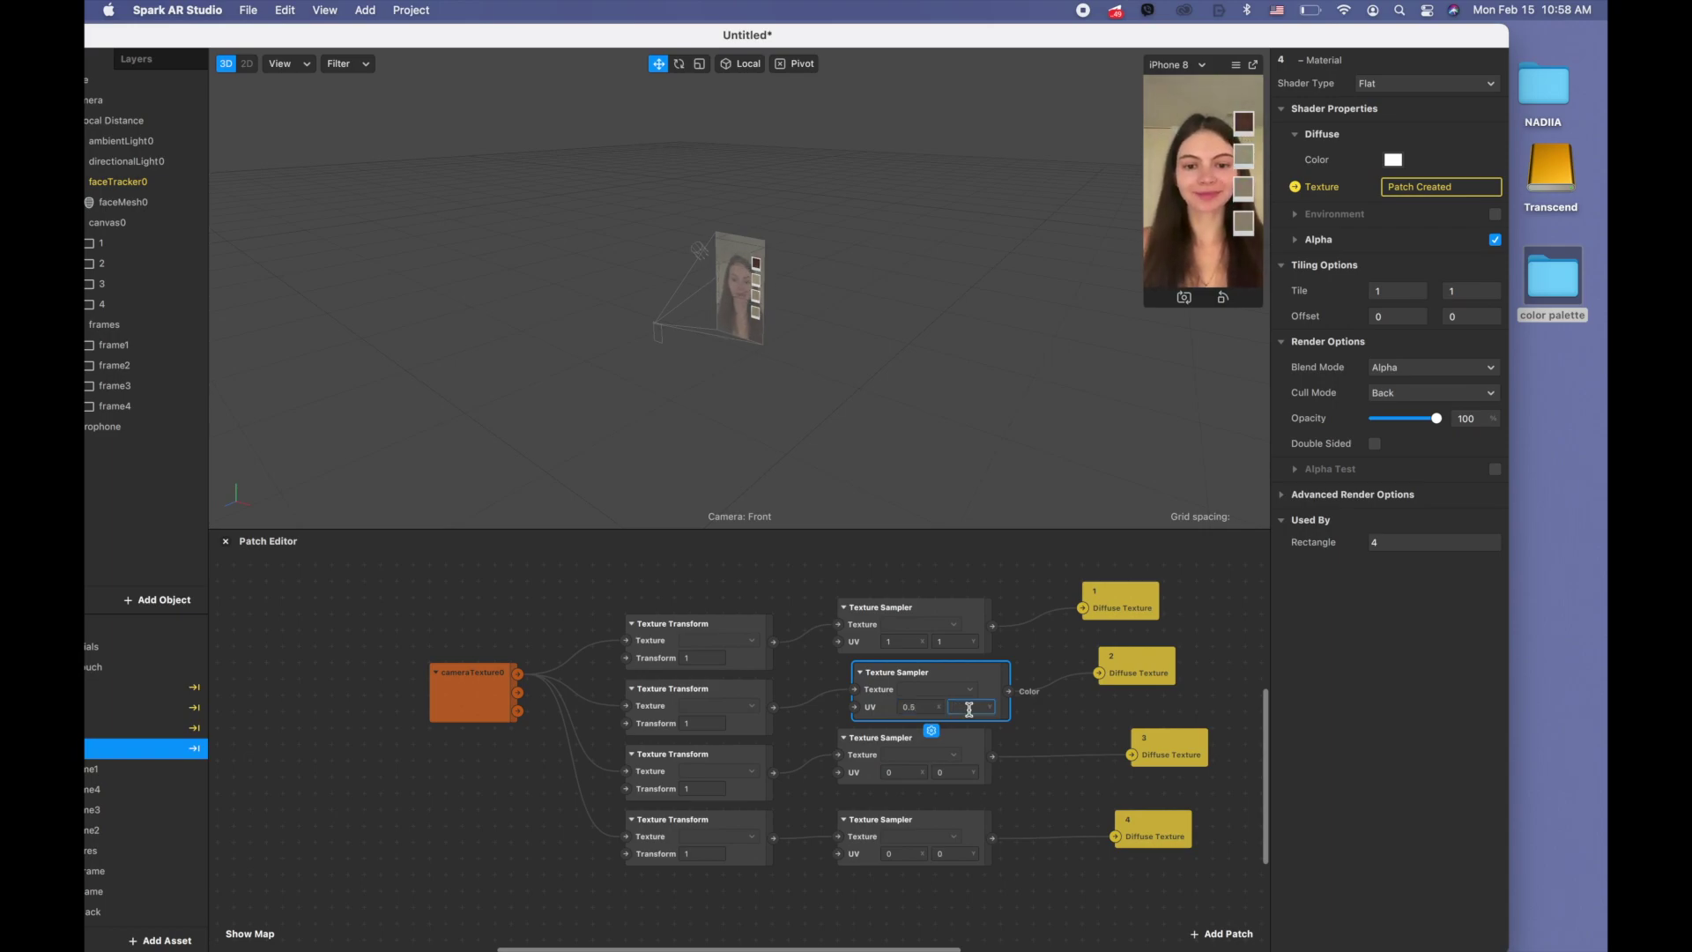
- Set both UV coordinates of the third Texture Sampler to 0.5
{"action": "left_click", "coordinate": [904, 772]}
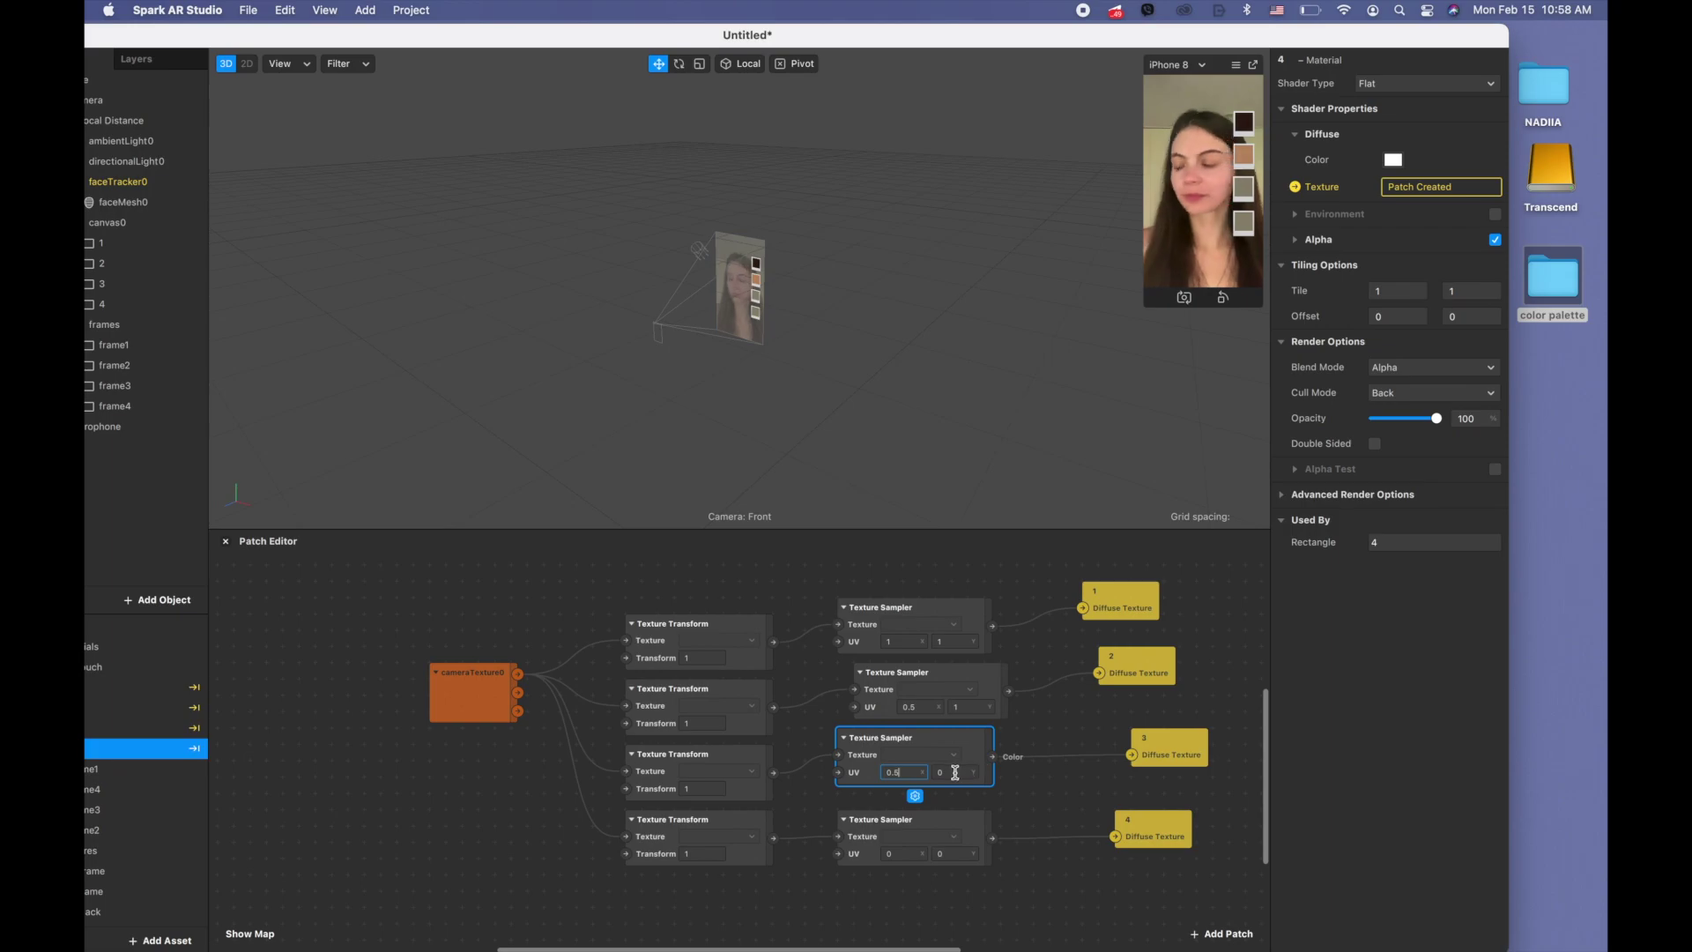
{"action": "type", "text": ".5"}
{"action": "left_click", "coordinate": [955, 773]}
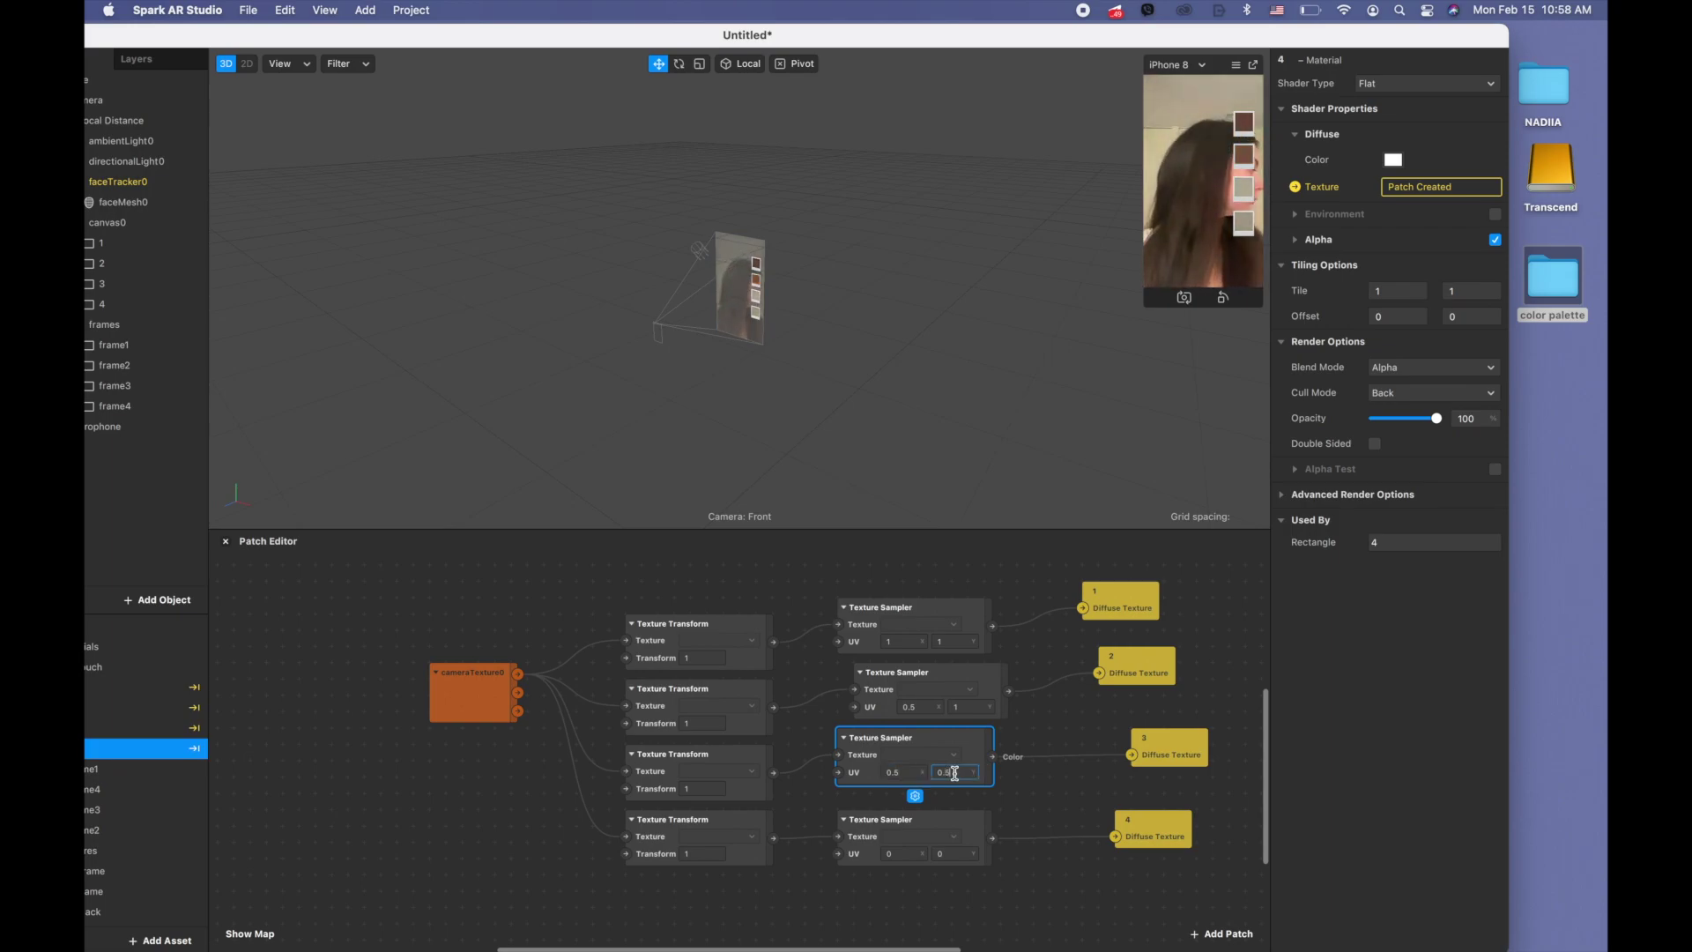
- Set the first UV coordinate of the fourth Texture Sampler to 0.25 and open the second coordinate for editing
{"action": "left_click", "coordinate": [914, 854]}
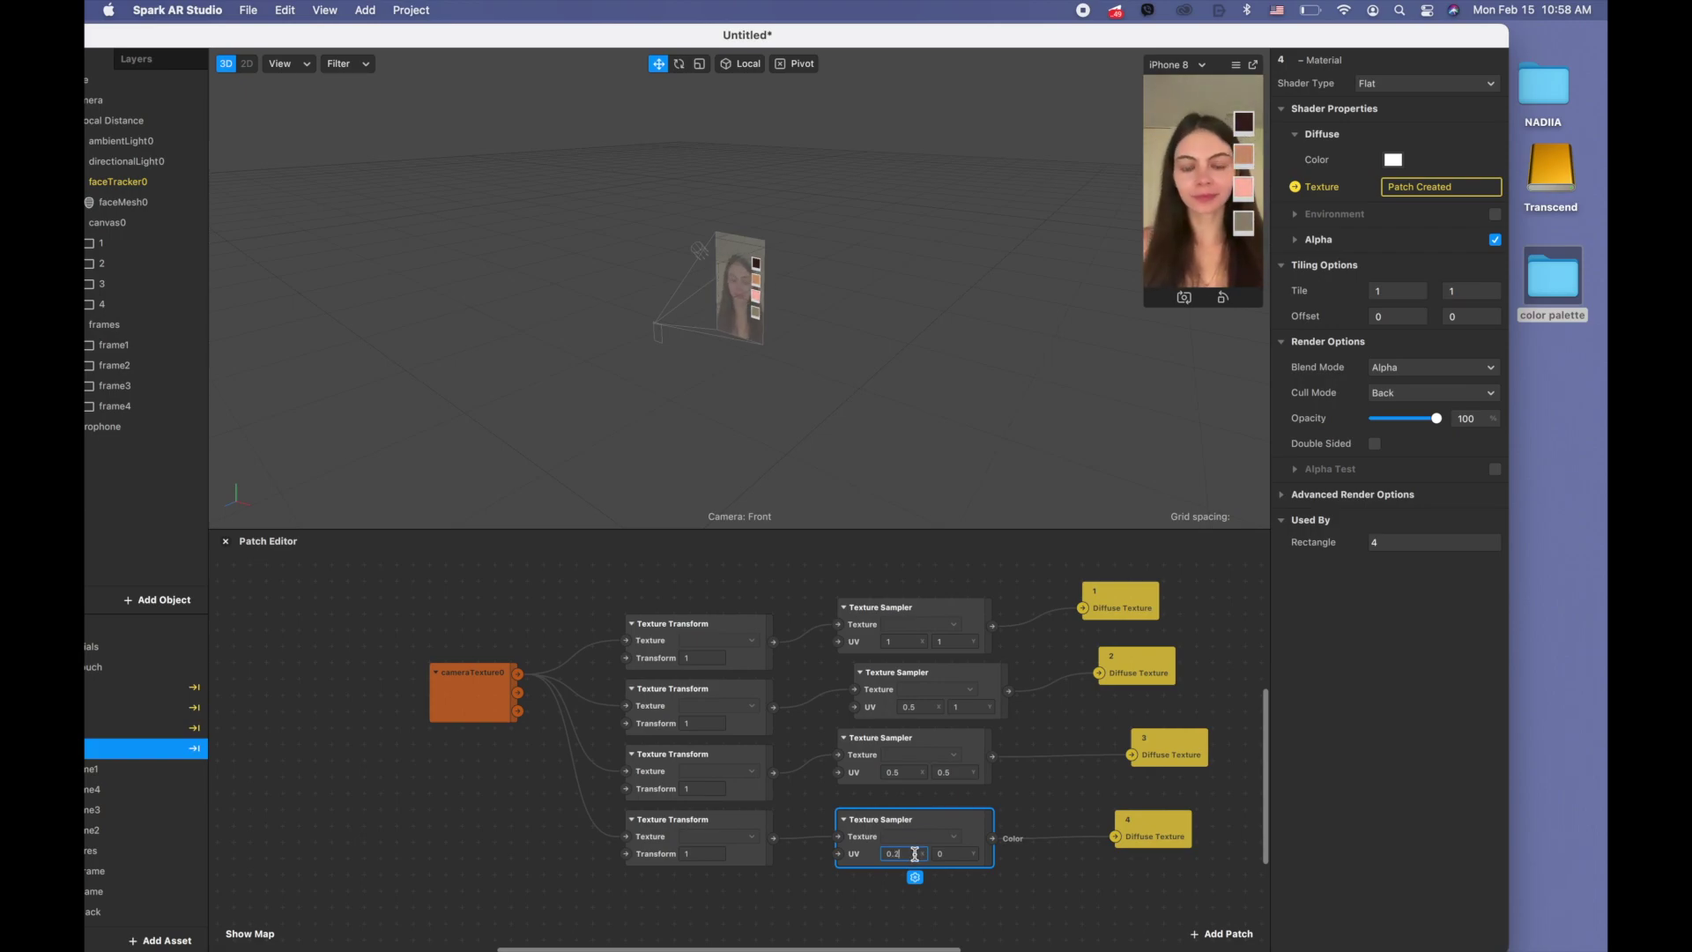
{"action": "left_click", "coordinate": [958, 851]}
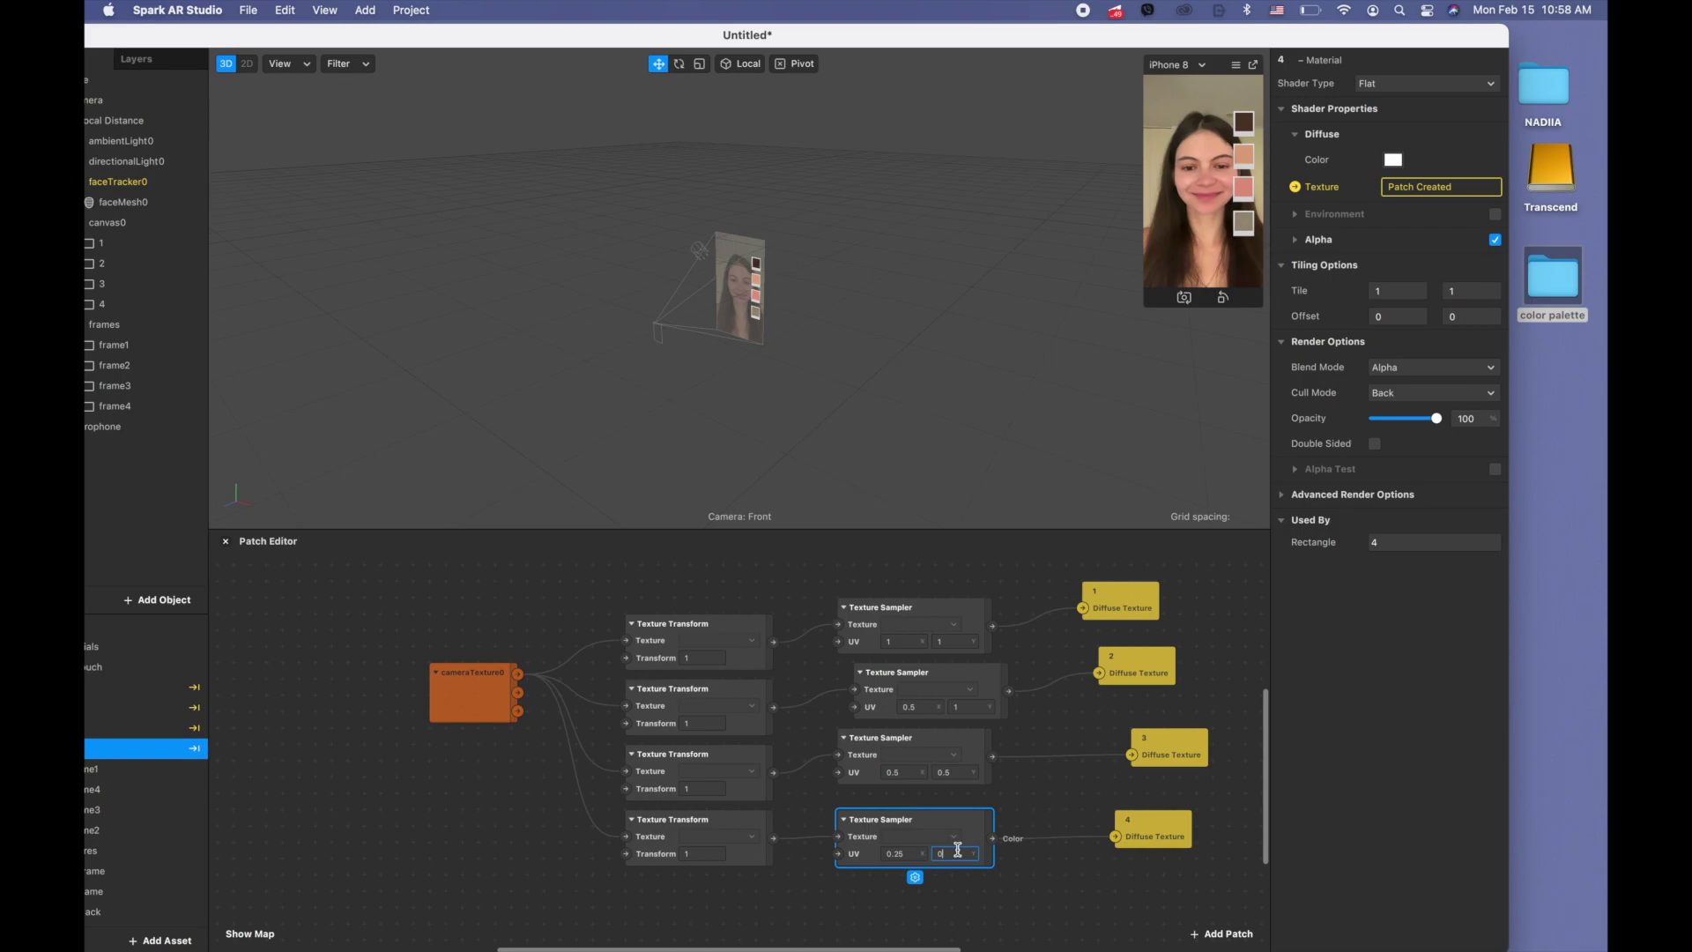